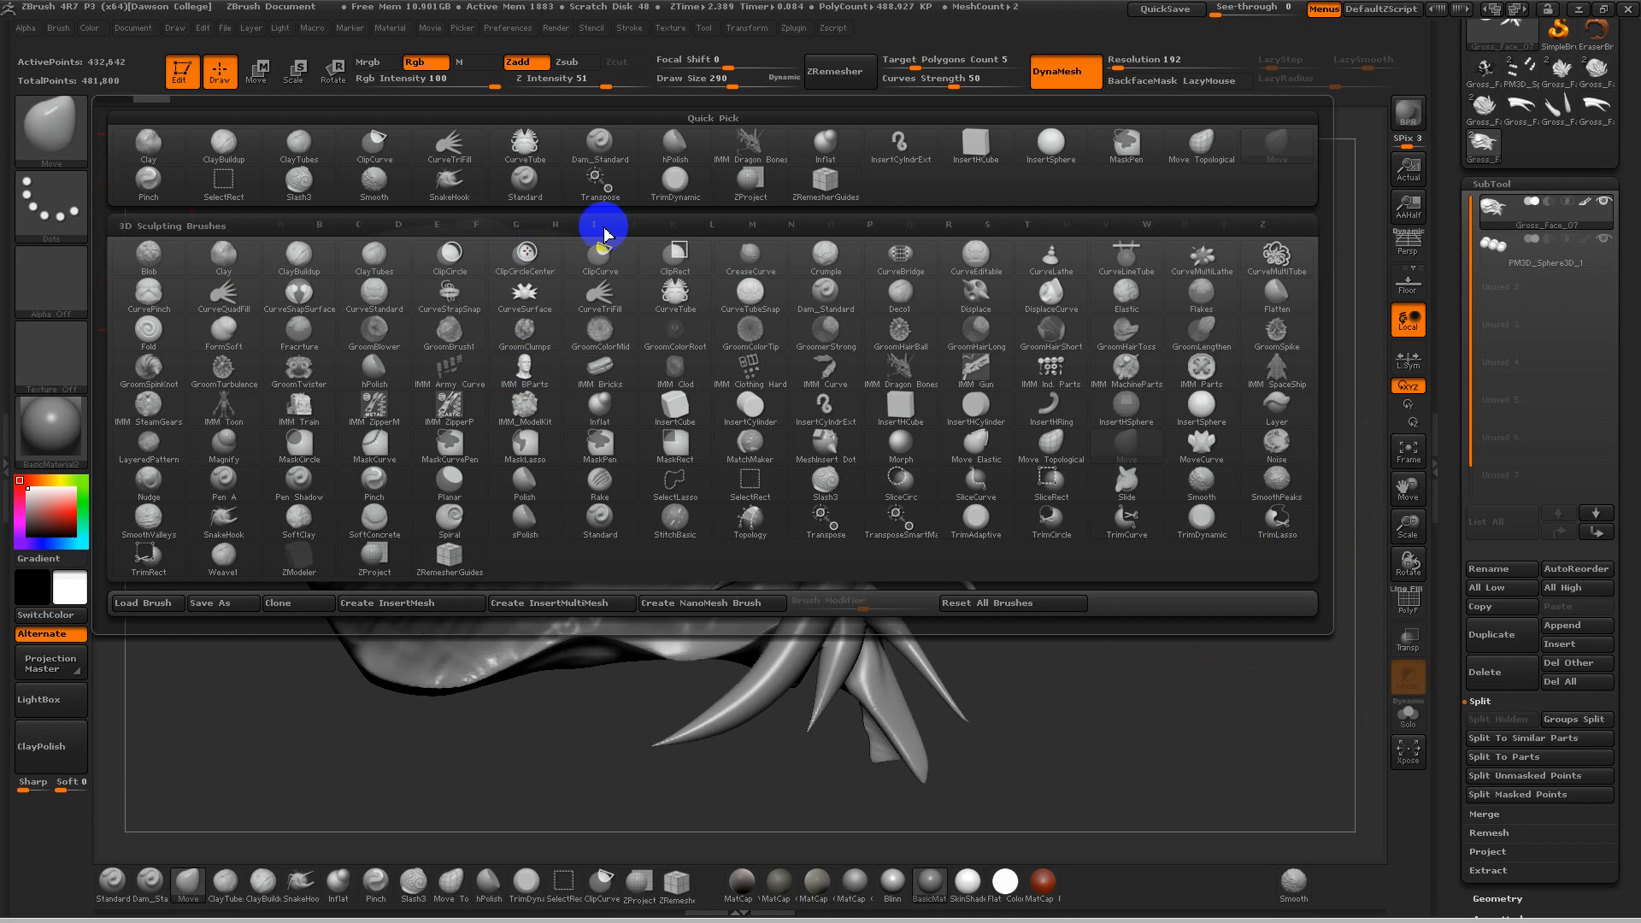
Step: Insert two buckles and a snap fastener on the side of the creature's head with the IMM Clothing Hard brush
click(593, 227)
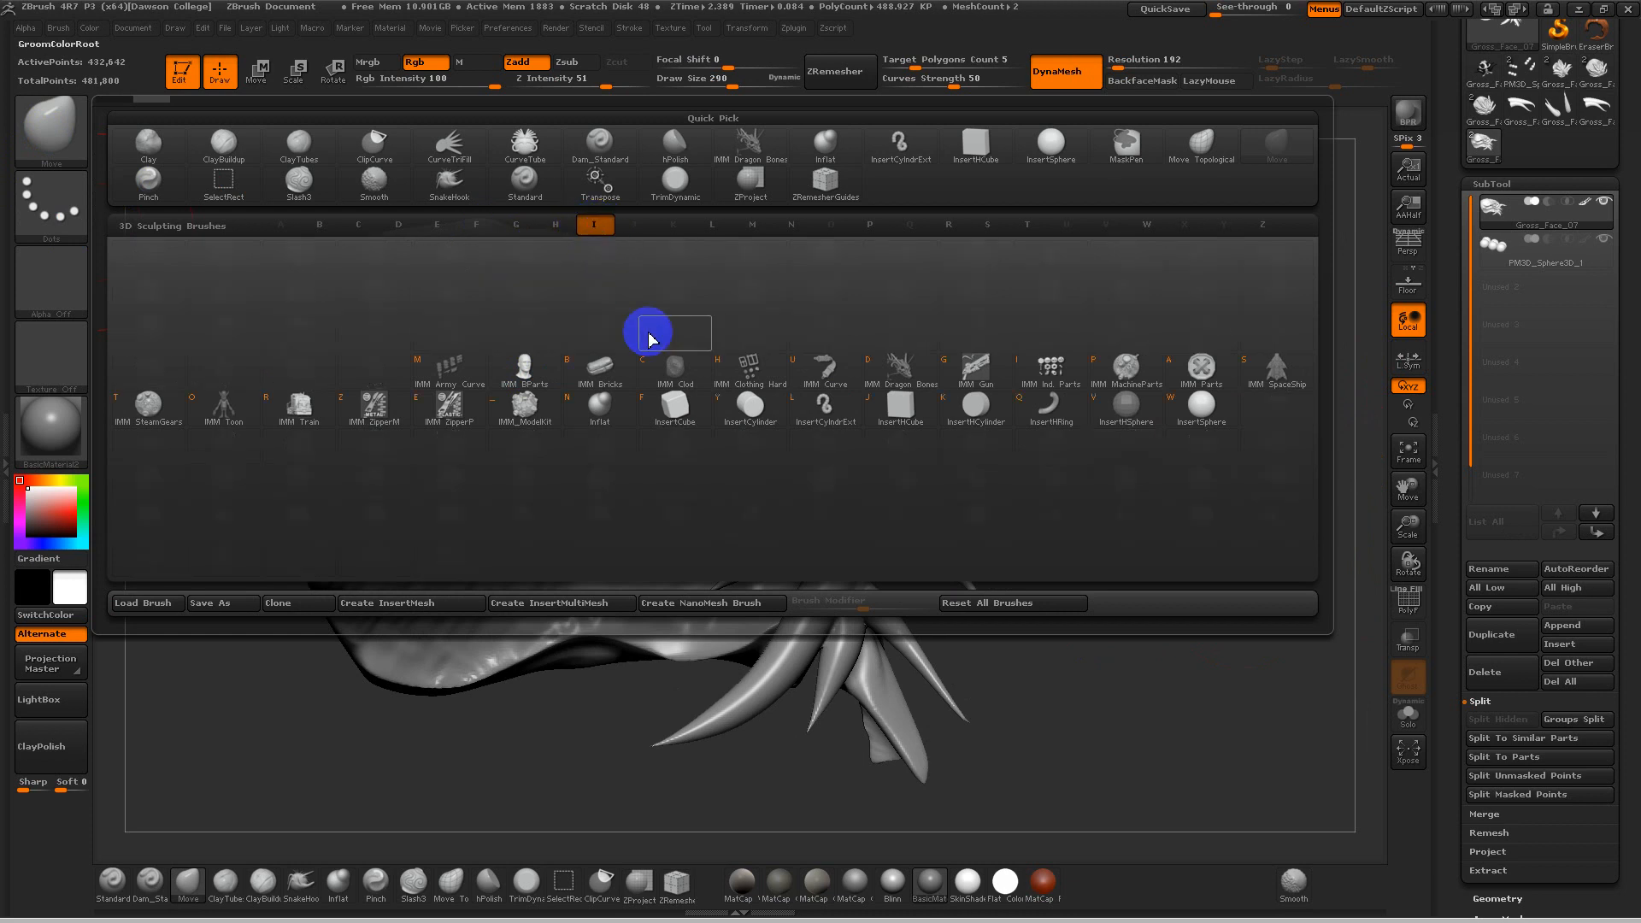
click(744, 379)
drag(511, 350, 541, 440)
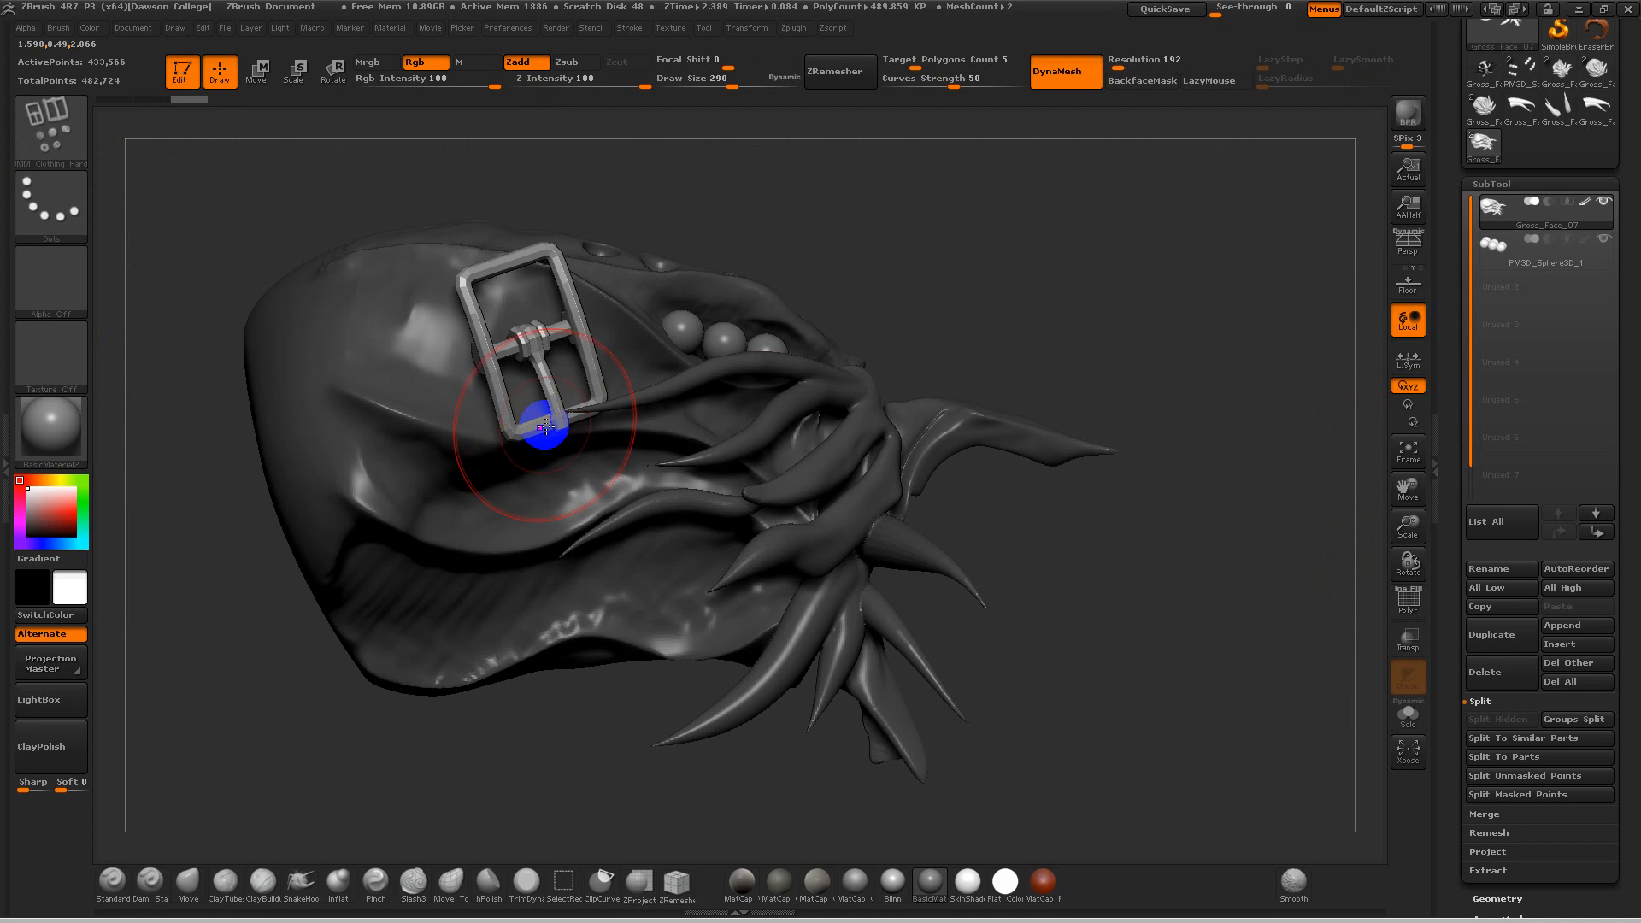
key(m)
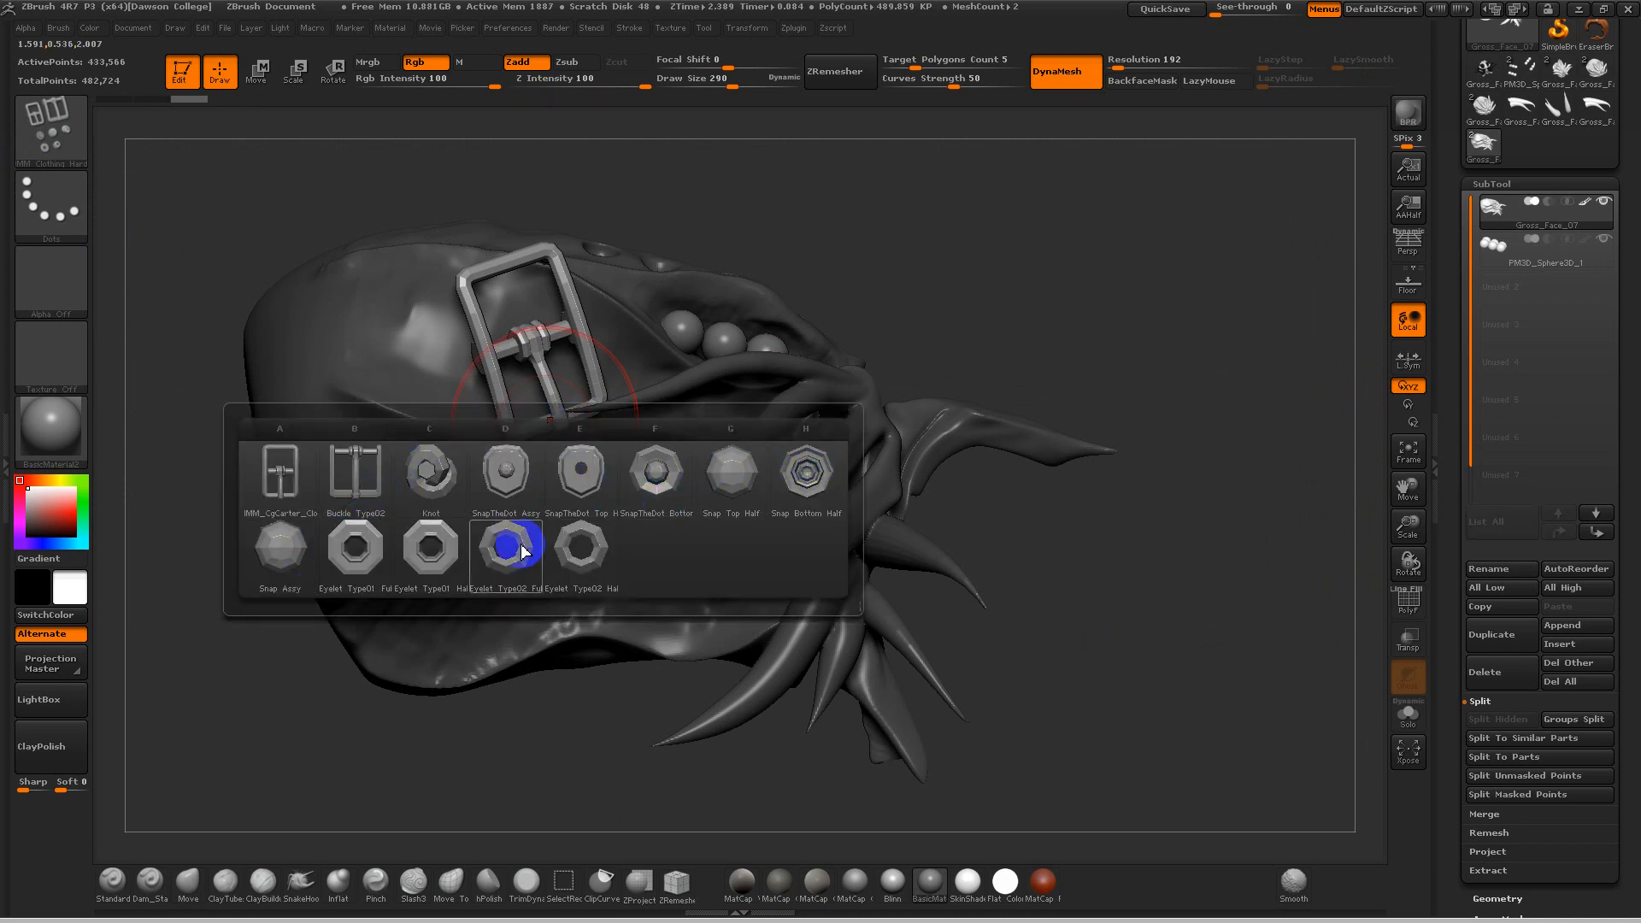
drag(385, 326, 521, 488)
key(m)
click(524, 458)
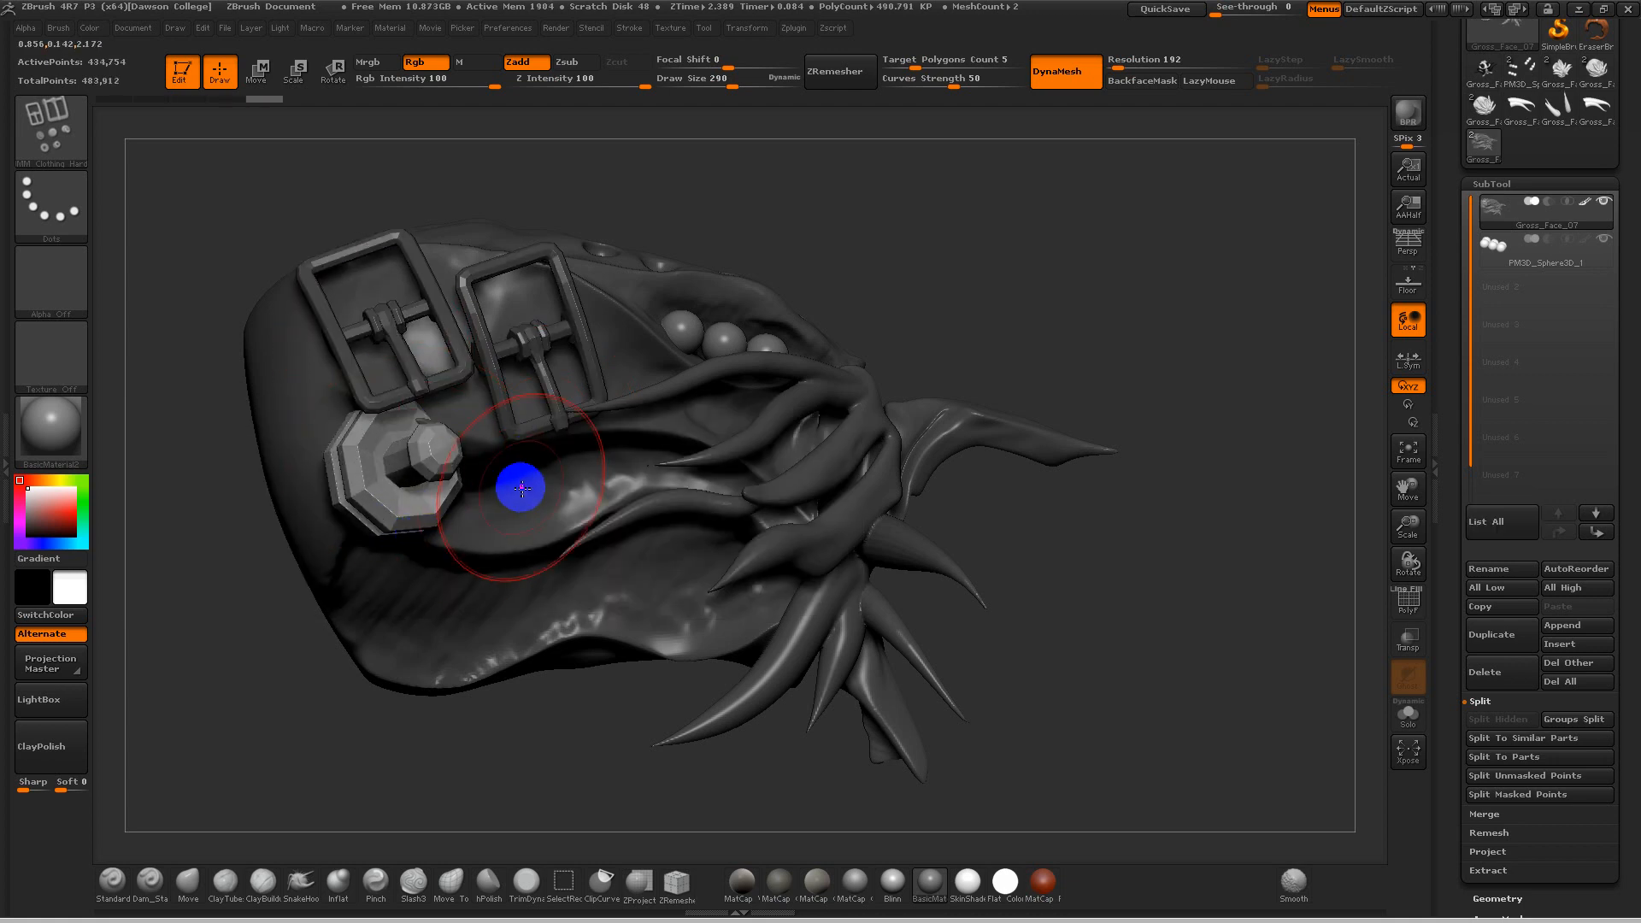
Step: Draw a curved tapering tube beside the creature's tentacles with the CurveTube brush
key(b)
key(c)
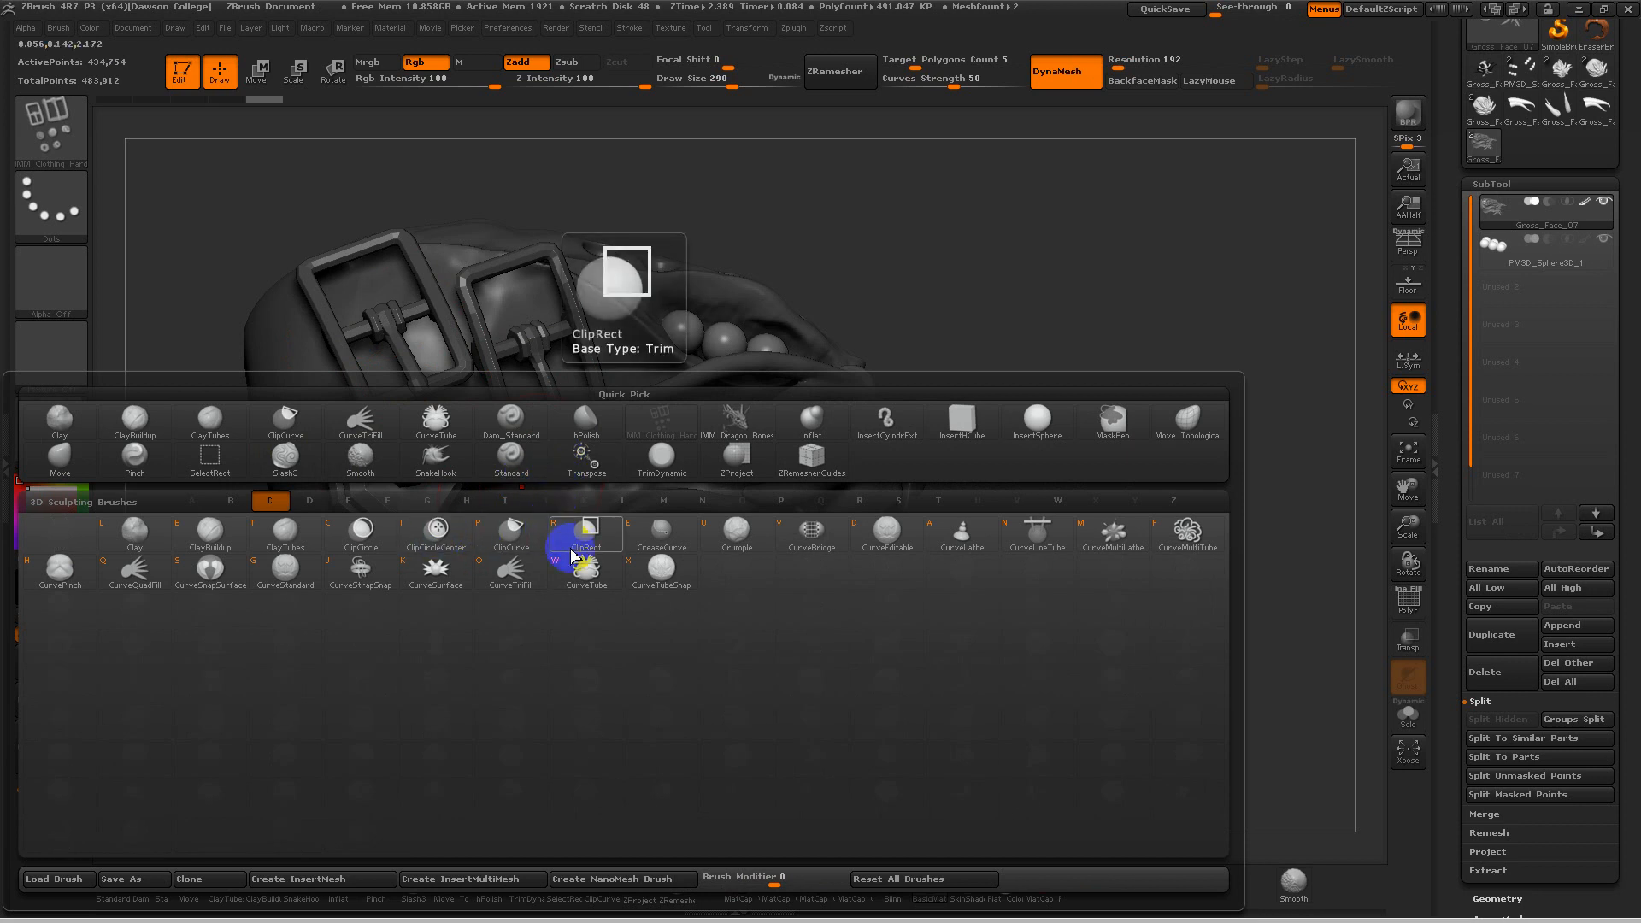
click(585, 582)
drag(641, 425, 1159, 492)
mouse_move(736, 253)
mouse_down()
mouse_move(747, 234)
mouse_move(1102, 325)
mouse_up()
drag(1205, 301, 1335, 339)
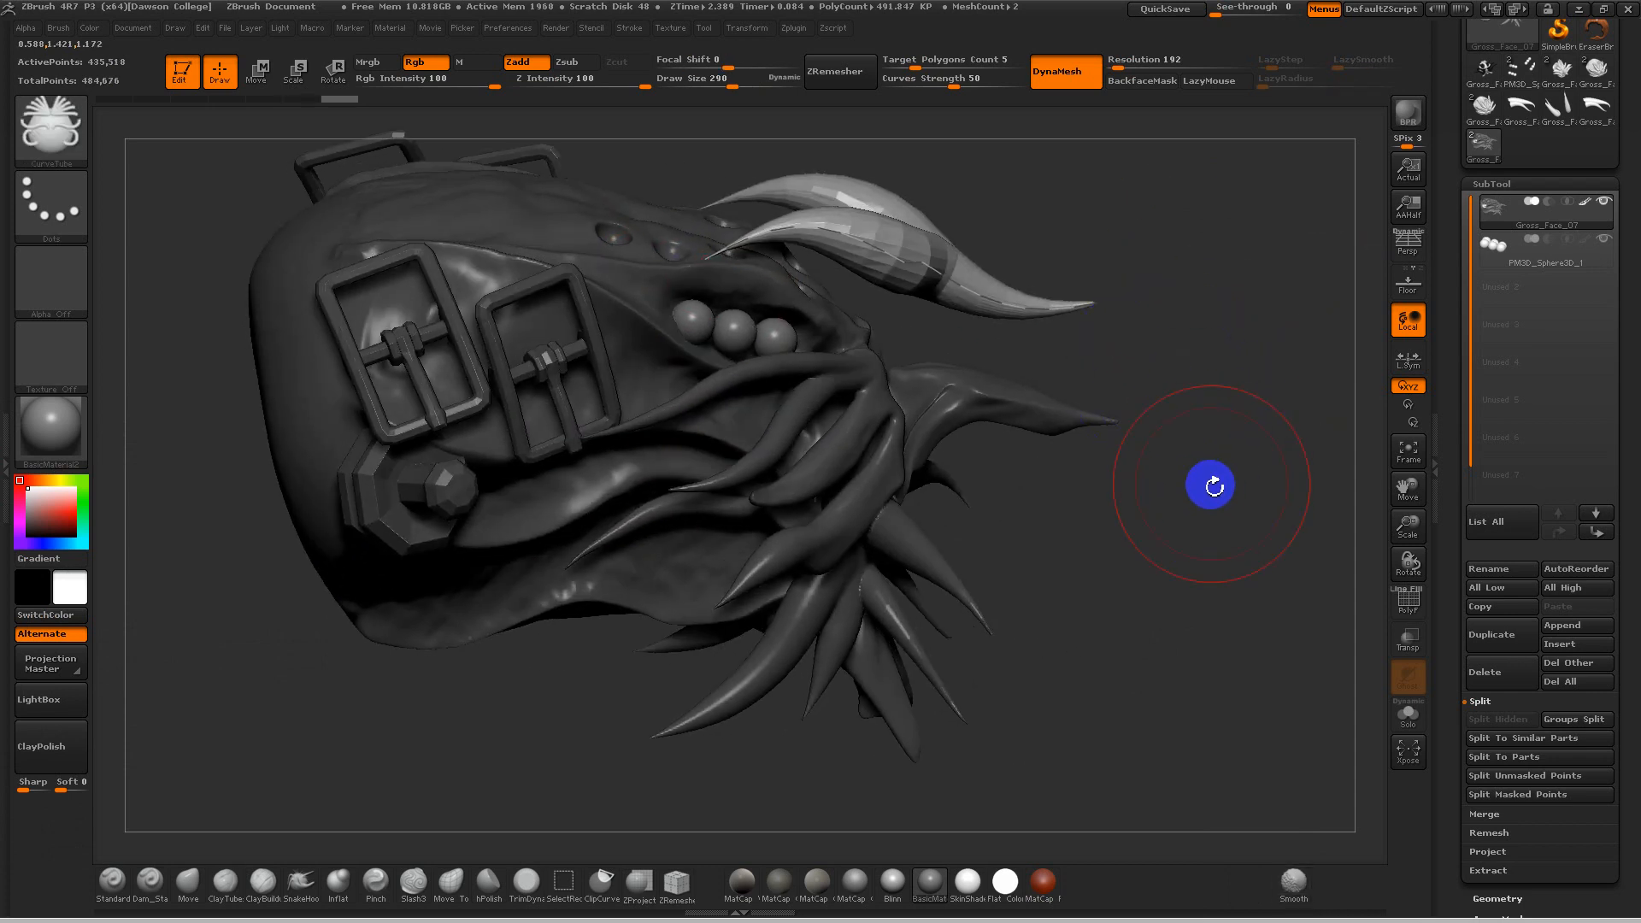
Step: Undo the inserted buckles, fastener and curve tubes on the creature's head
key(ctrl+z)
key(ctrl+z)
key(ctrl+z)
key(ctrl+z)
drag(1172, 464, 1156, 538)
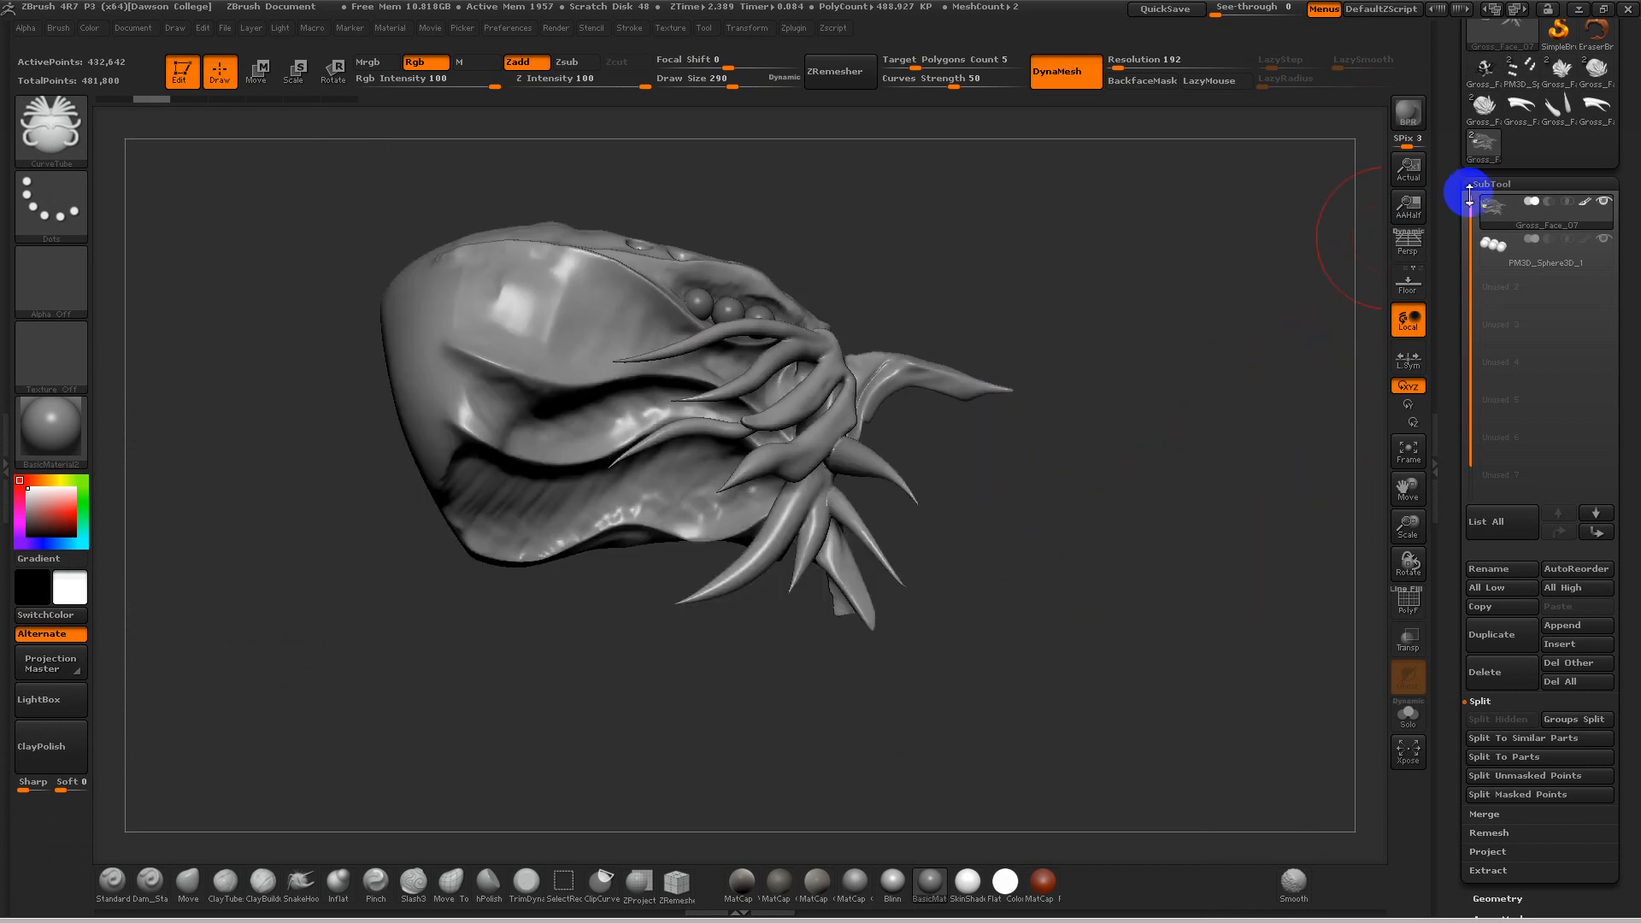
Step: Switch the active tool to the Cylinder3D primitive and display its polyframe
drag(1446, 177, 1454, 318)
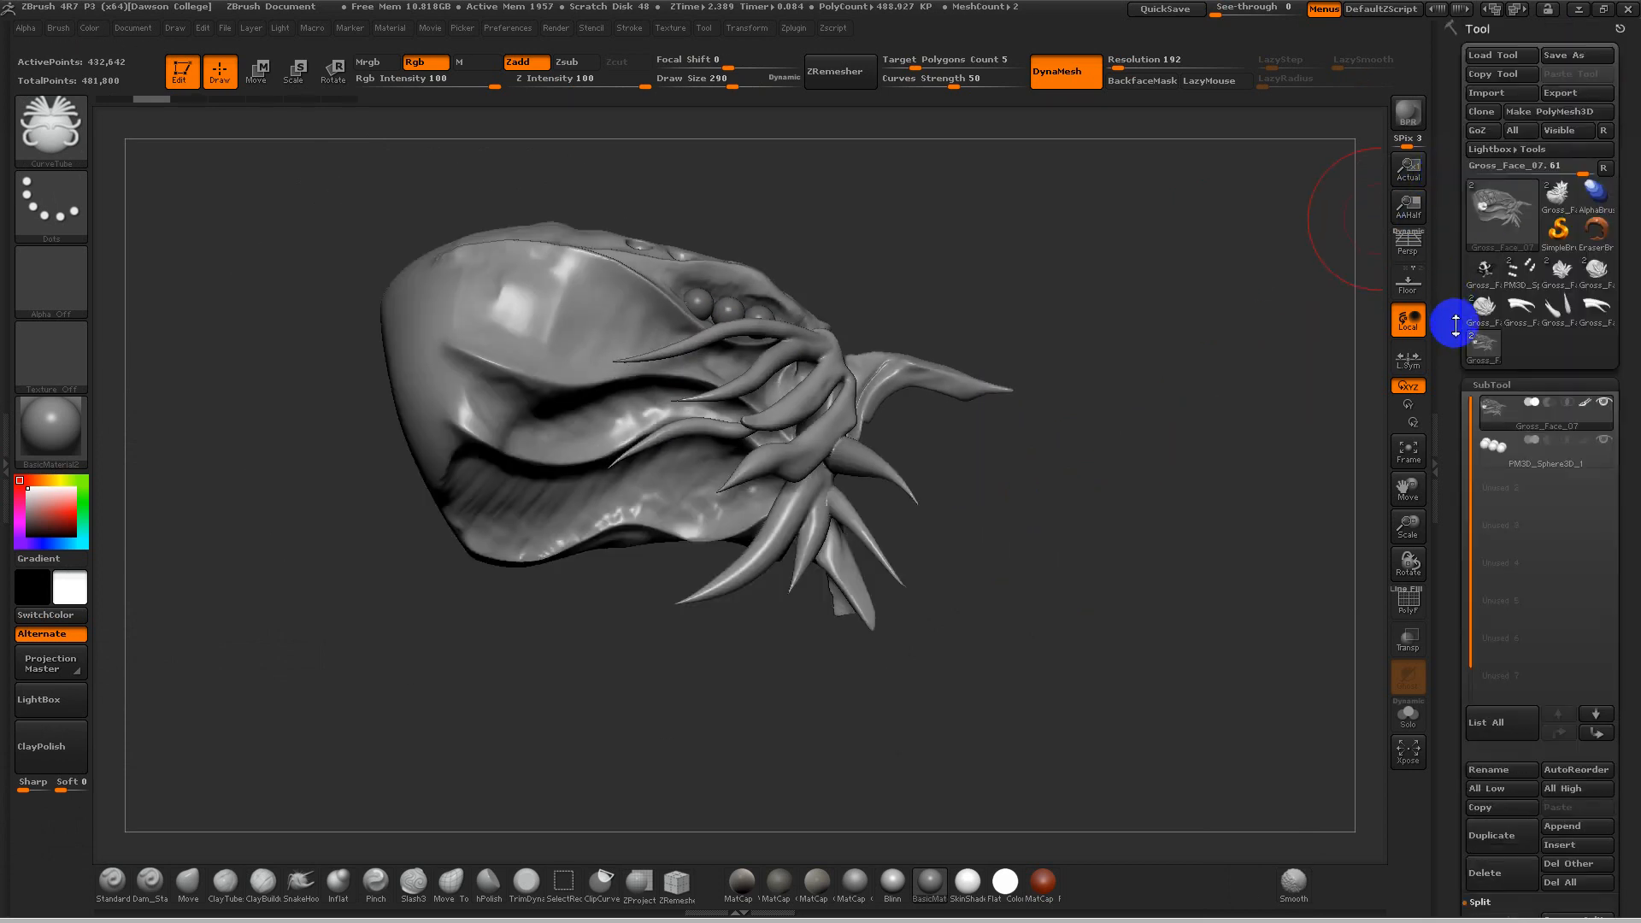
mouse_move(1579, 299)
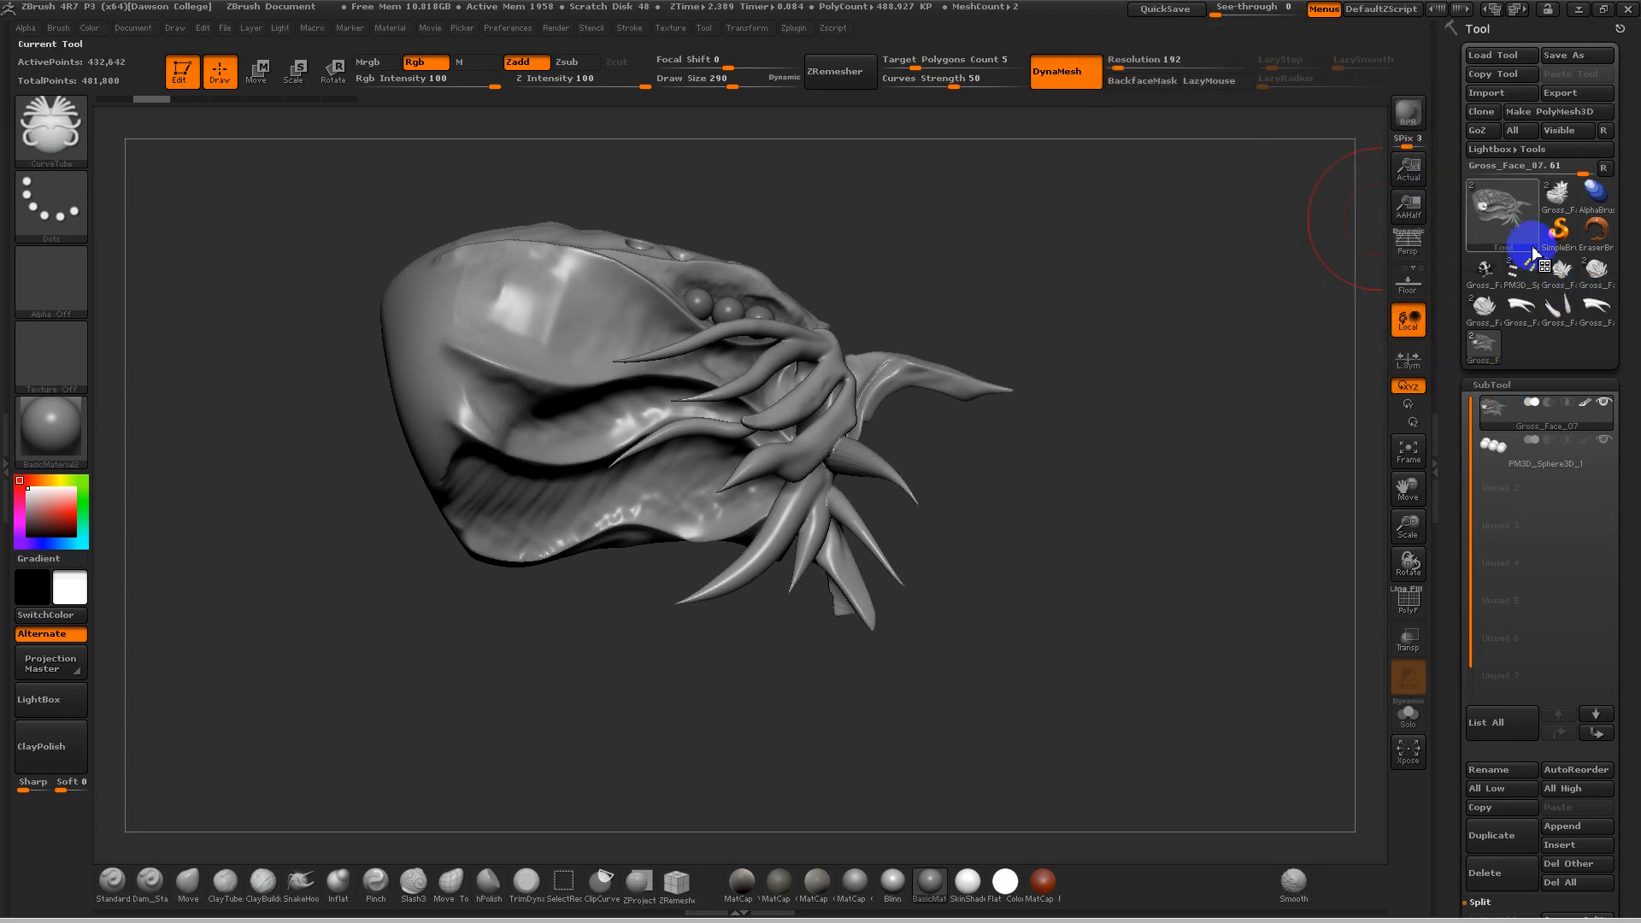
click(1494, 258)
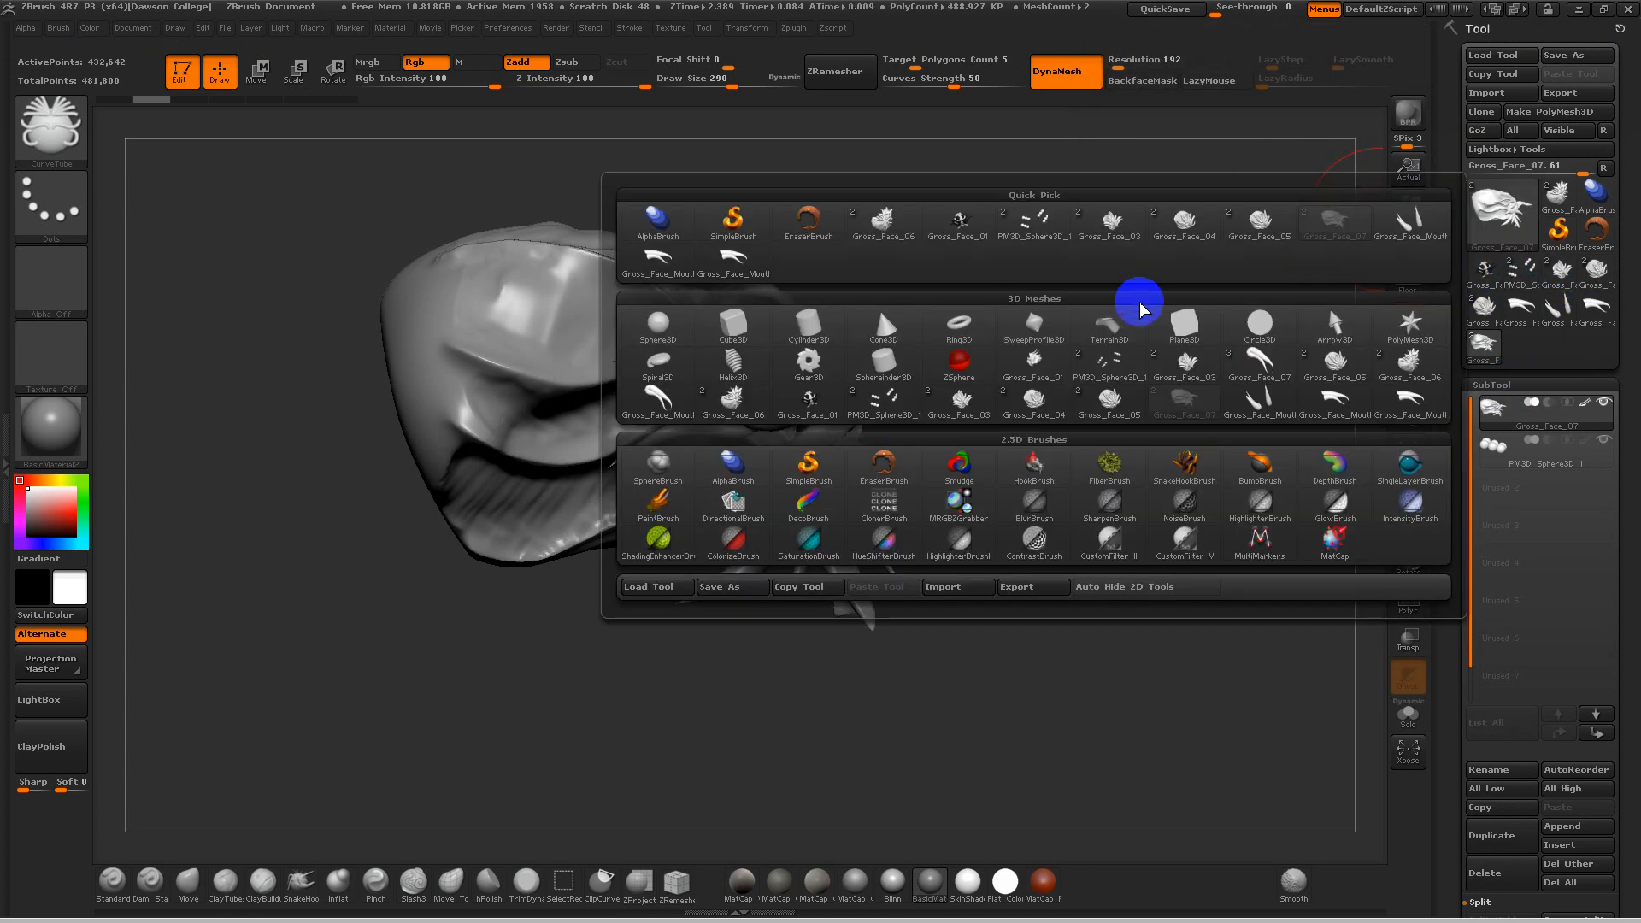
click(808, 329)
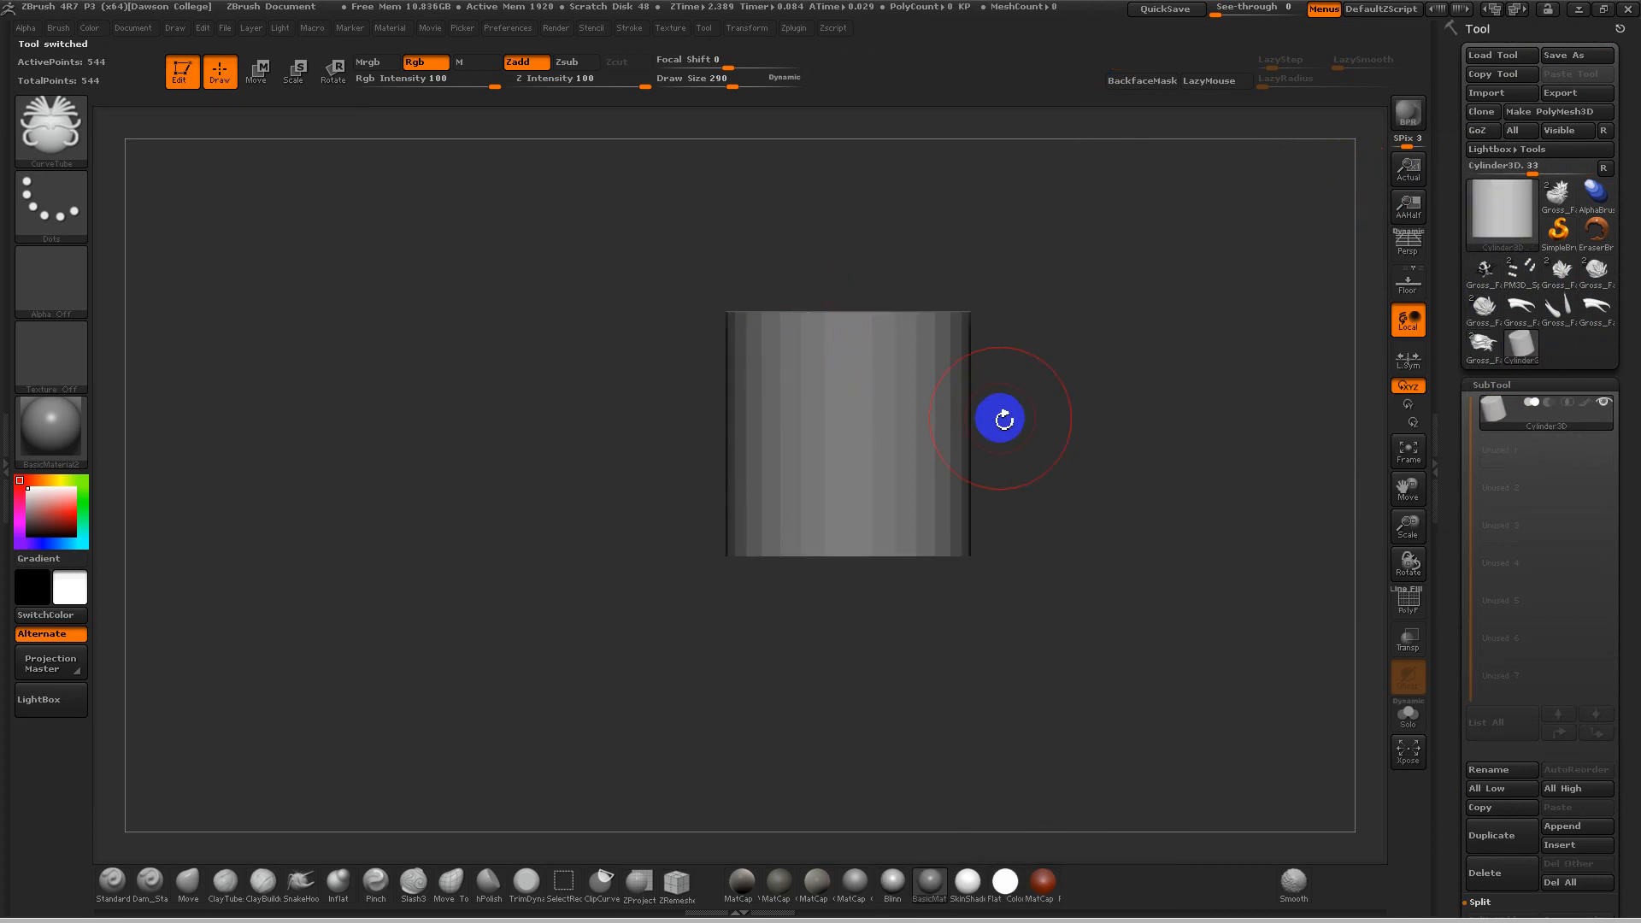
key(shift+f)
mouse_move(1097, 427)
mouse_down()
mouse_move(1117, 476)
mouse_move(1106, 455)
mouse_up()
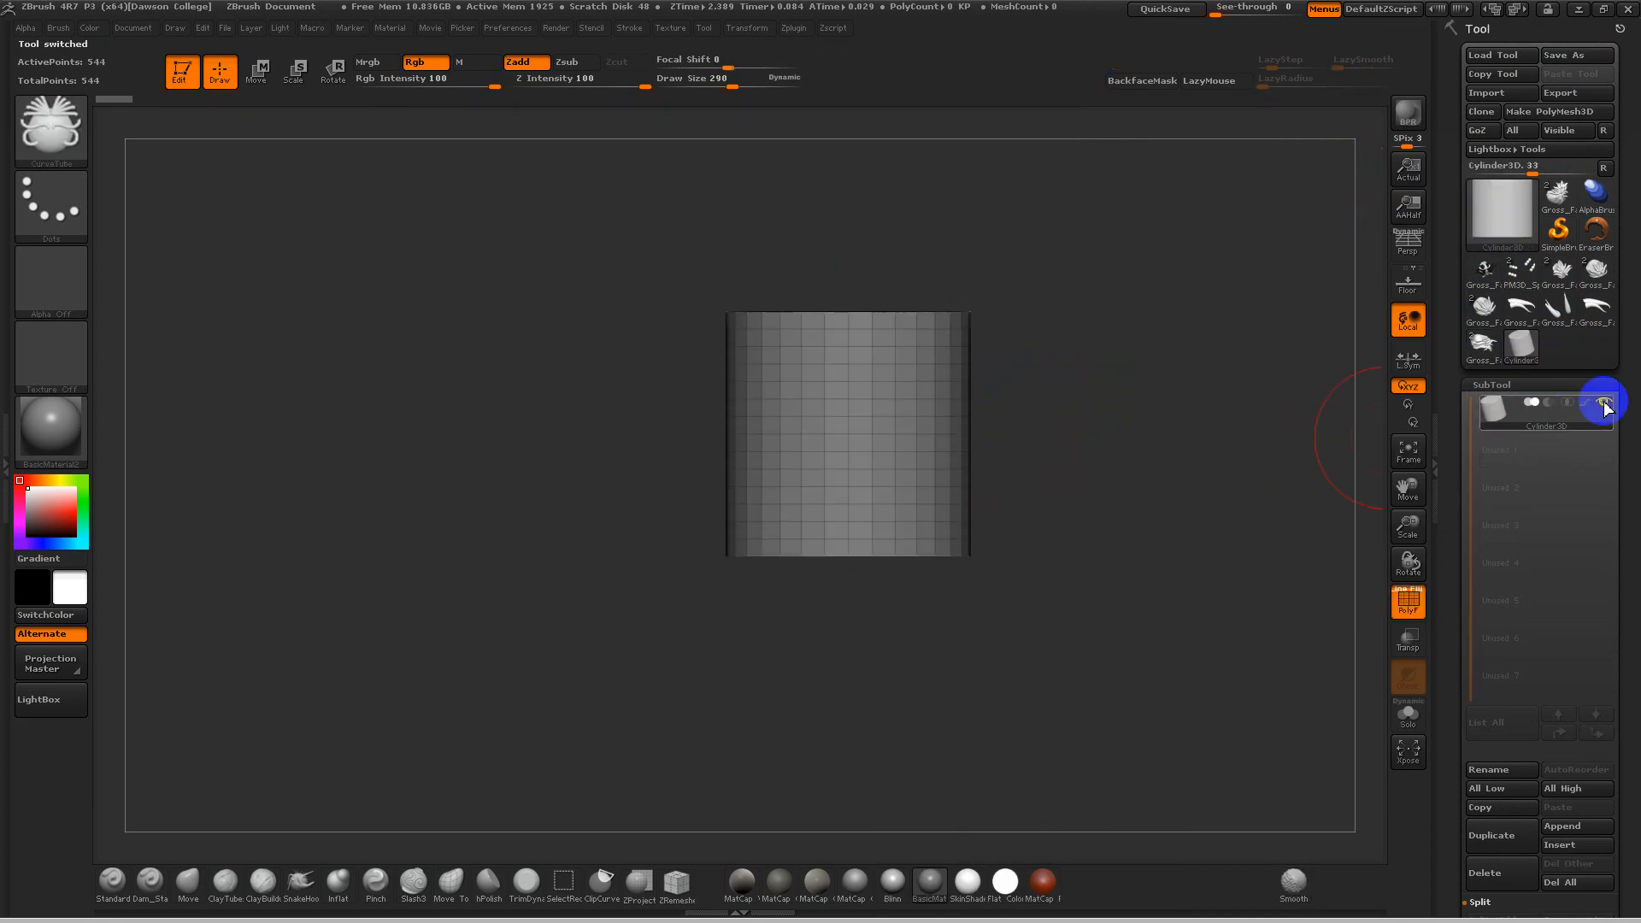
Step: Set the cylinder's initial X Size and Y Size to 30 to make it a slim column
click(1526, 384)
mouse_move(1468, 444)
mouse_down()
mouse_move(1473, 366)
mouse_move(1483, 465)
mouse_up()
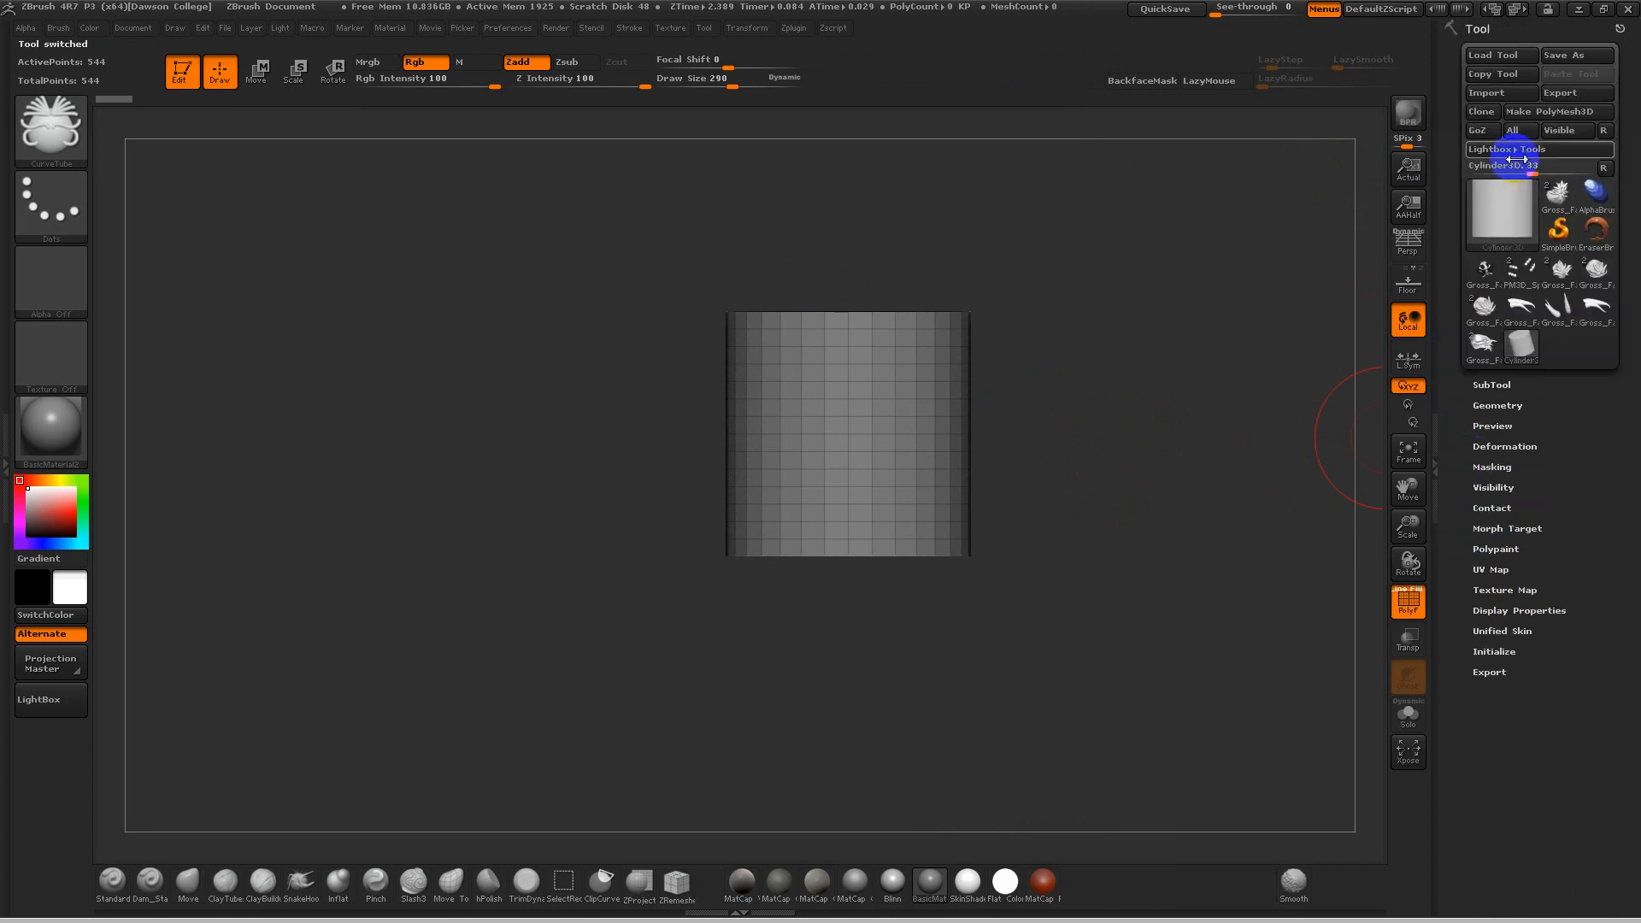
click(1497, 653)
mouse_move(1457, 658)
mouse_down()
mouse_move(1458, 629)
mouse_move(1487, 632)
mouse_move(1494, 676)
mouse_move(1502, 639)
mouse_up()
key(ctrl+z)
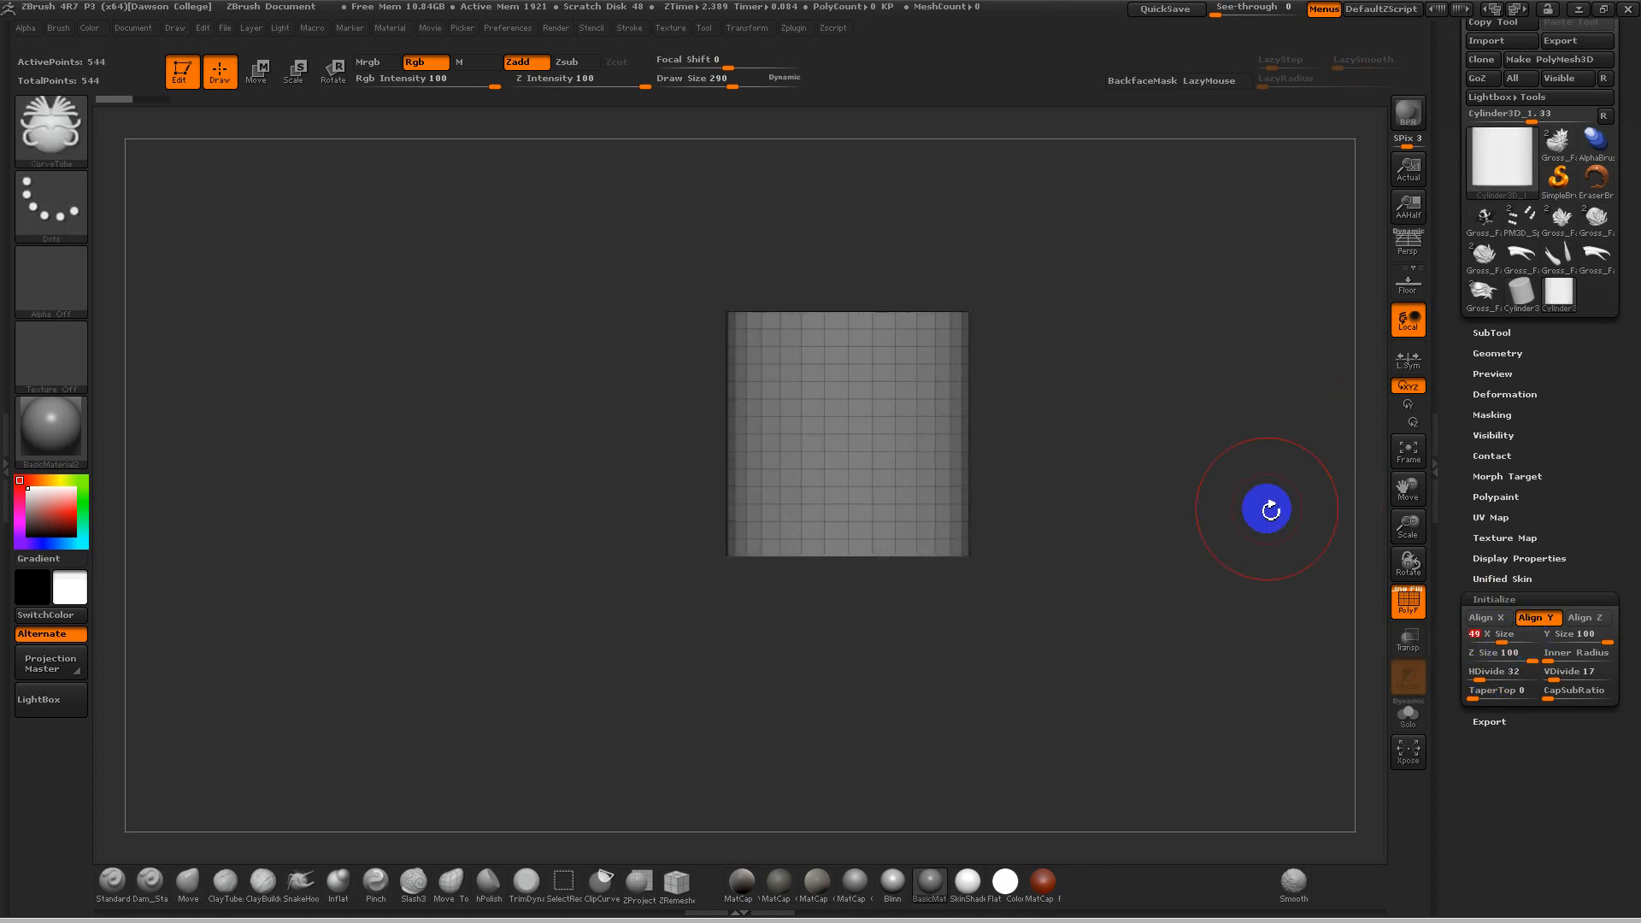
drag(1222, 499, 1207, 597)
drag(1501, 638, 1488, 640)
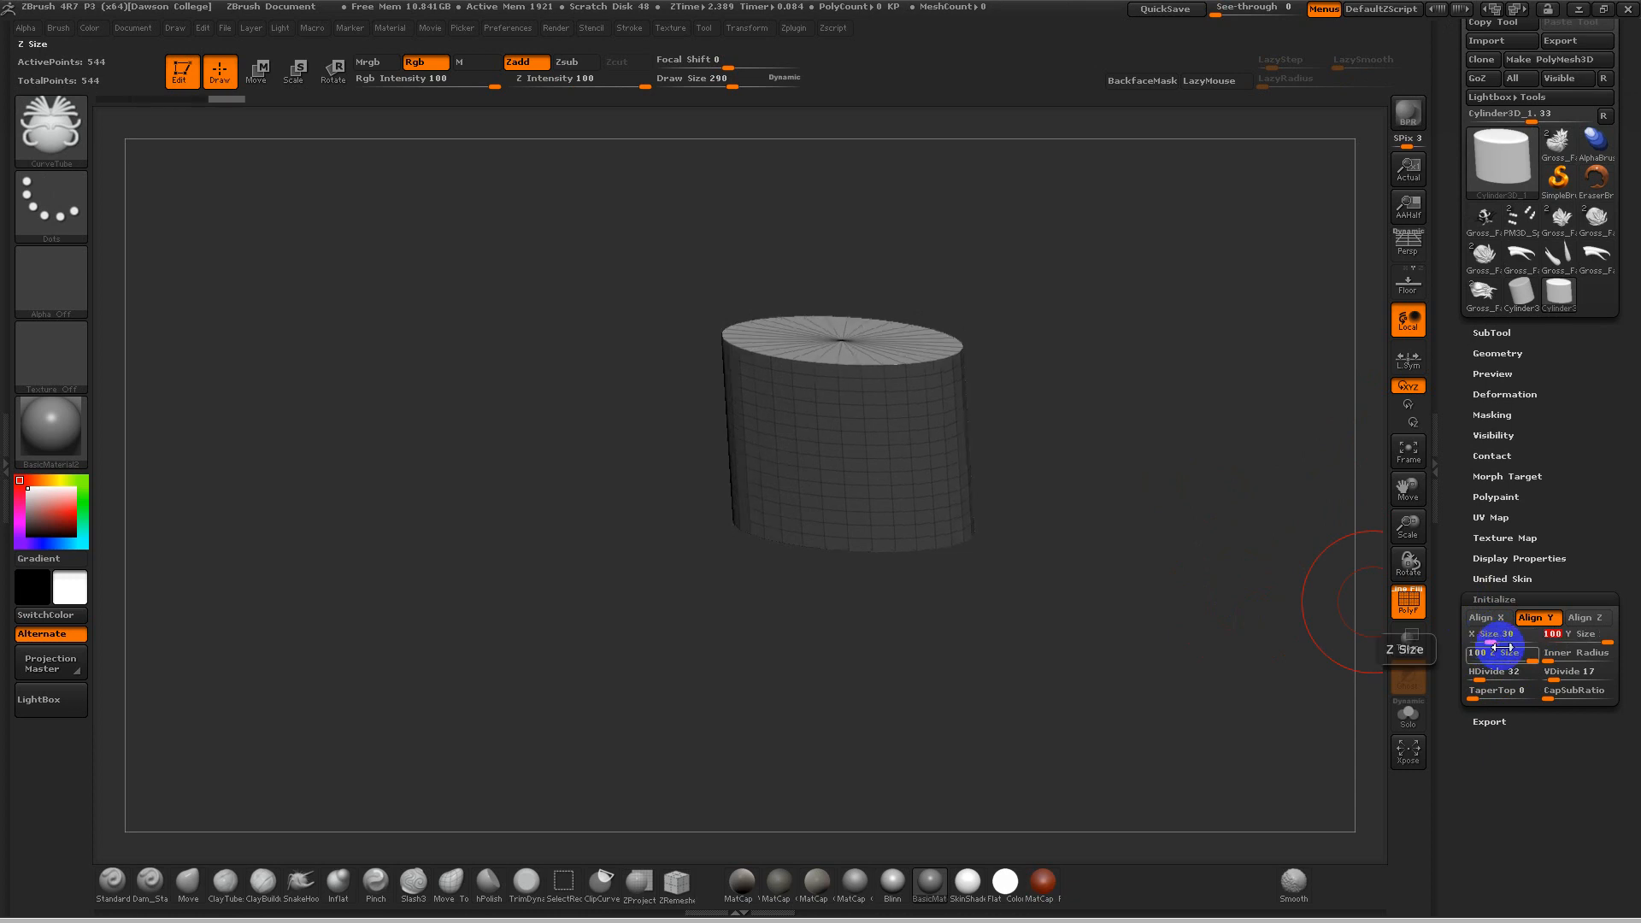
key(Return)
shift+drag(1108, 596, 1103, 571)
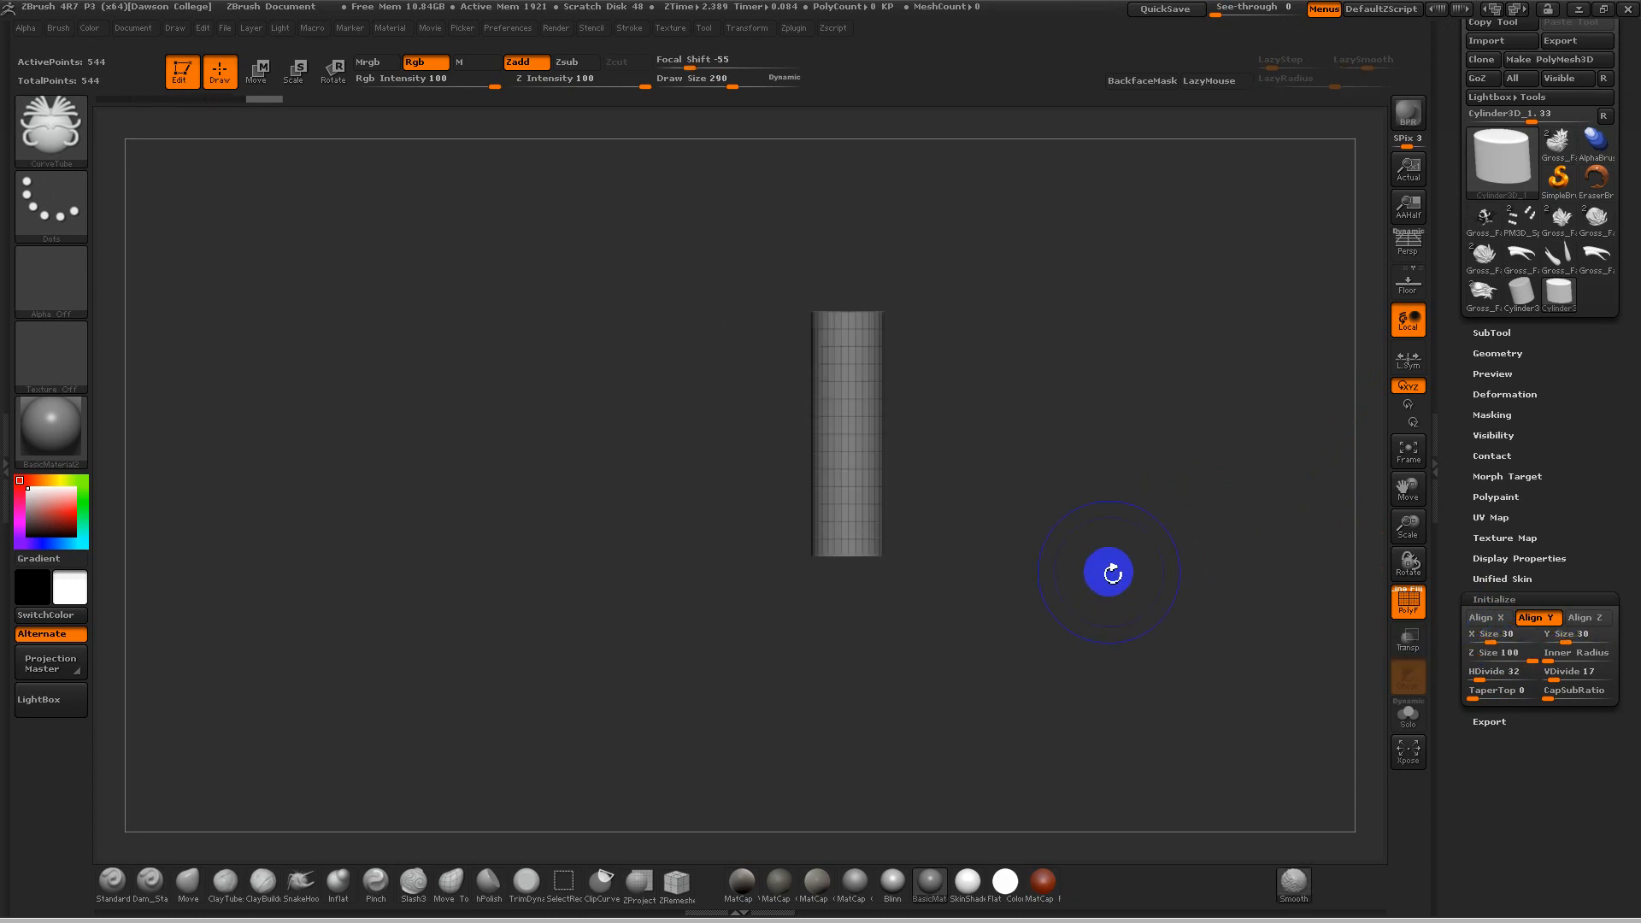
Step: Set the cylinder's TaperTop to 100 to form a cone and apply the Blinn material
click(1417, 677)
drag(1474, 701, 1553, 696)
drag(840, 522, 75, 505)
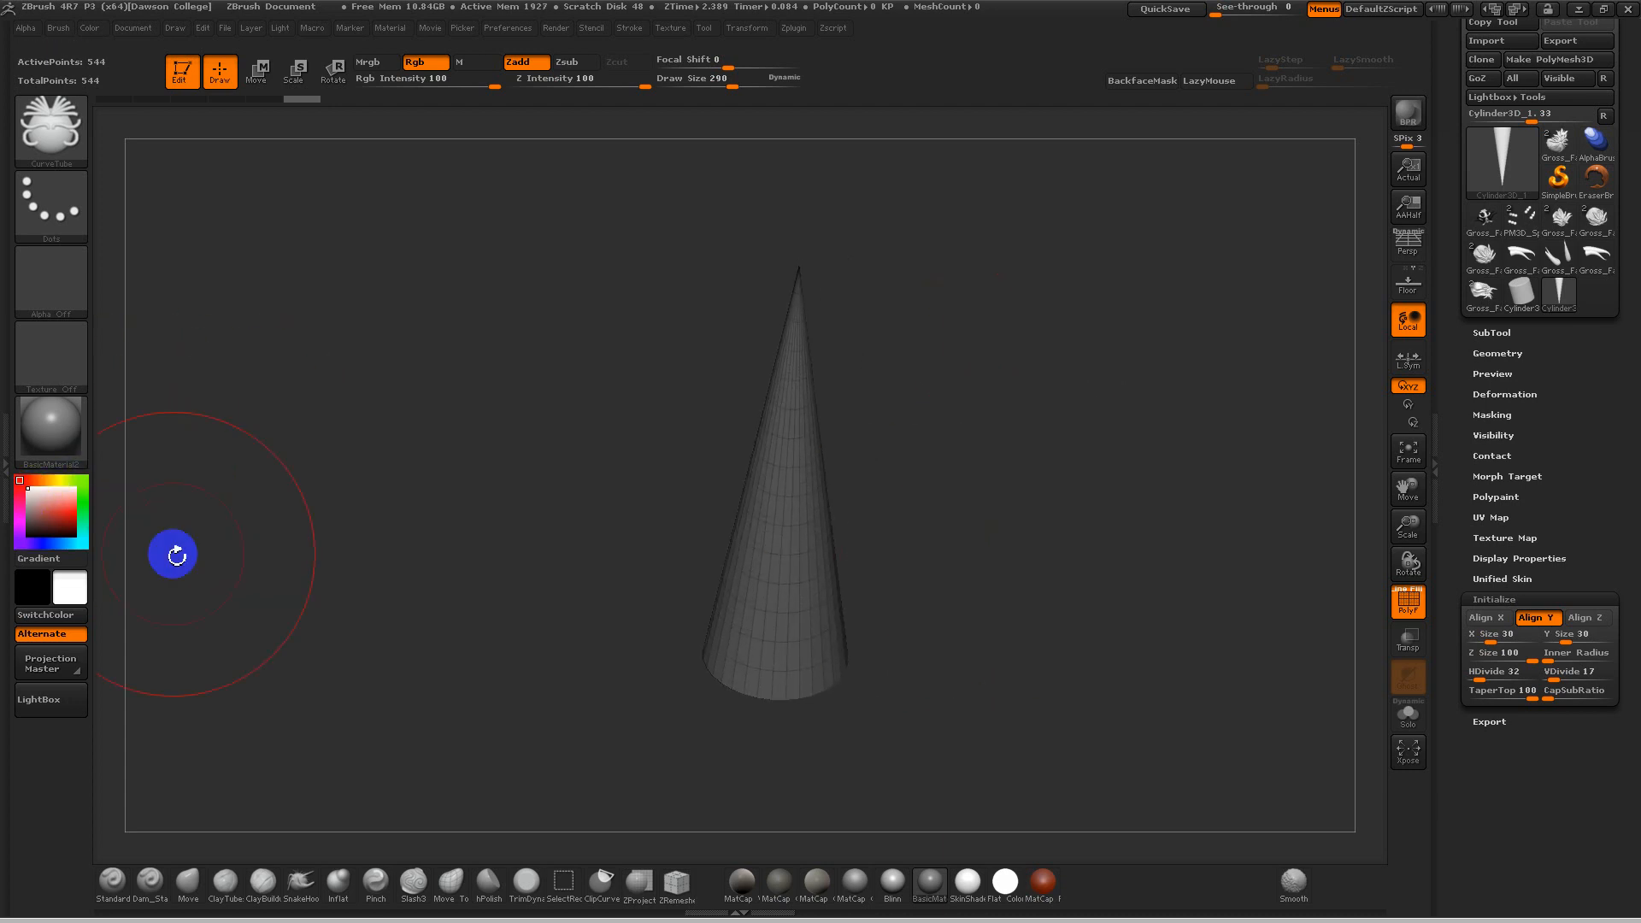
click(893, 880)
drag(1073, 627, 1300, 375)
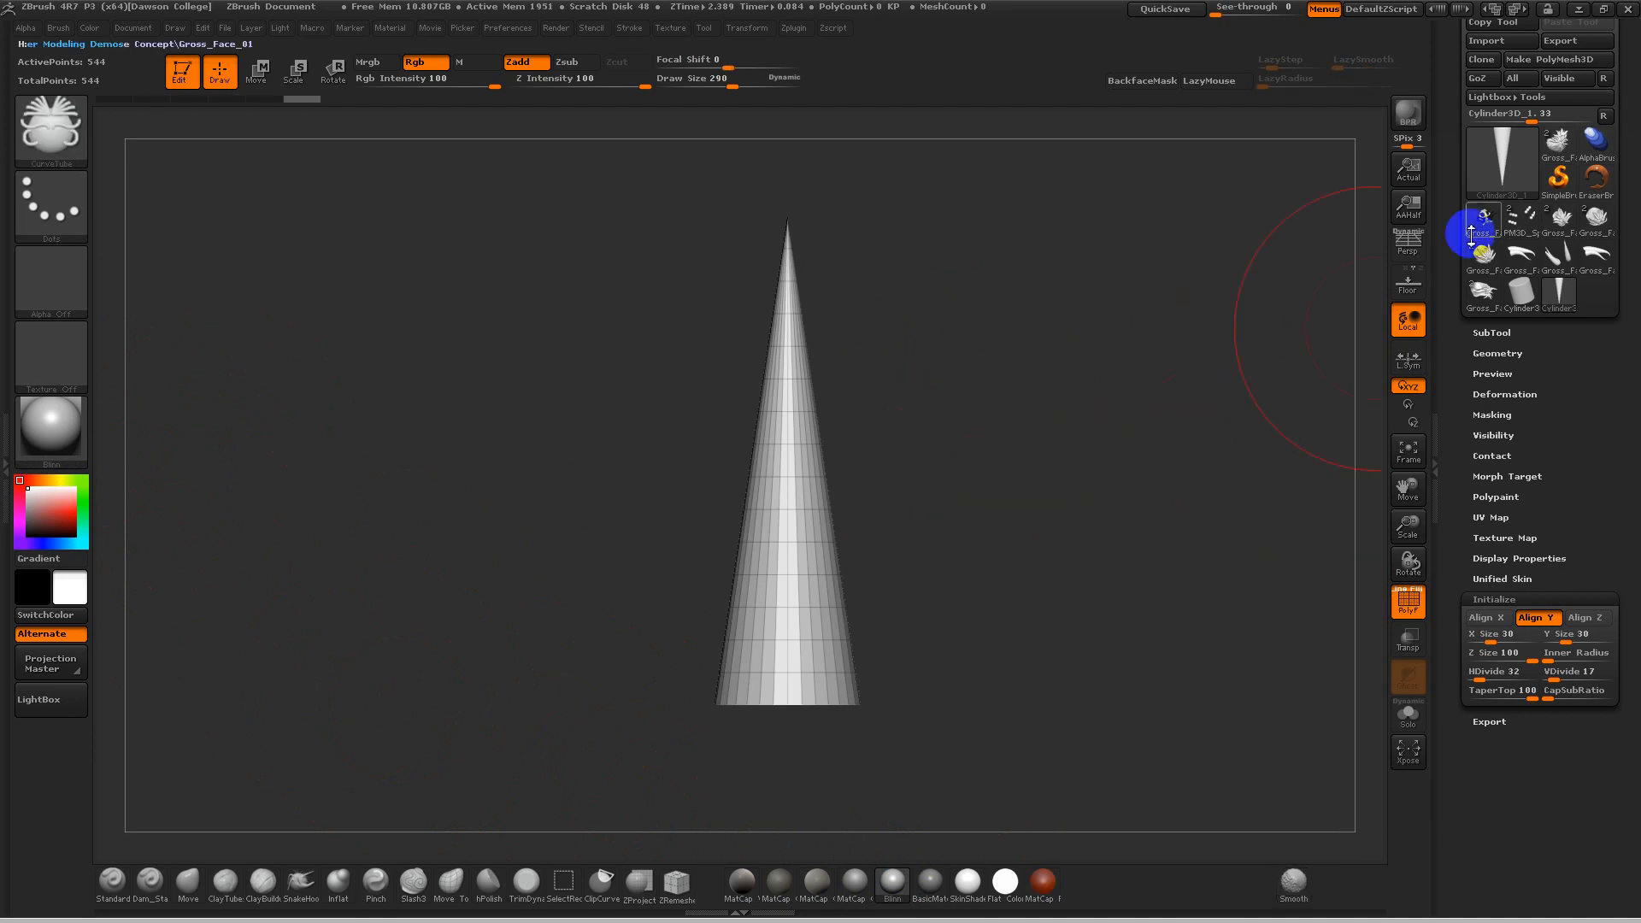
Step: Bend the cone into a curved fang with the SBend deformation
click(1562, 68)
click(1511, 359)
click(1505, 395)
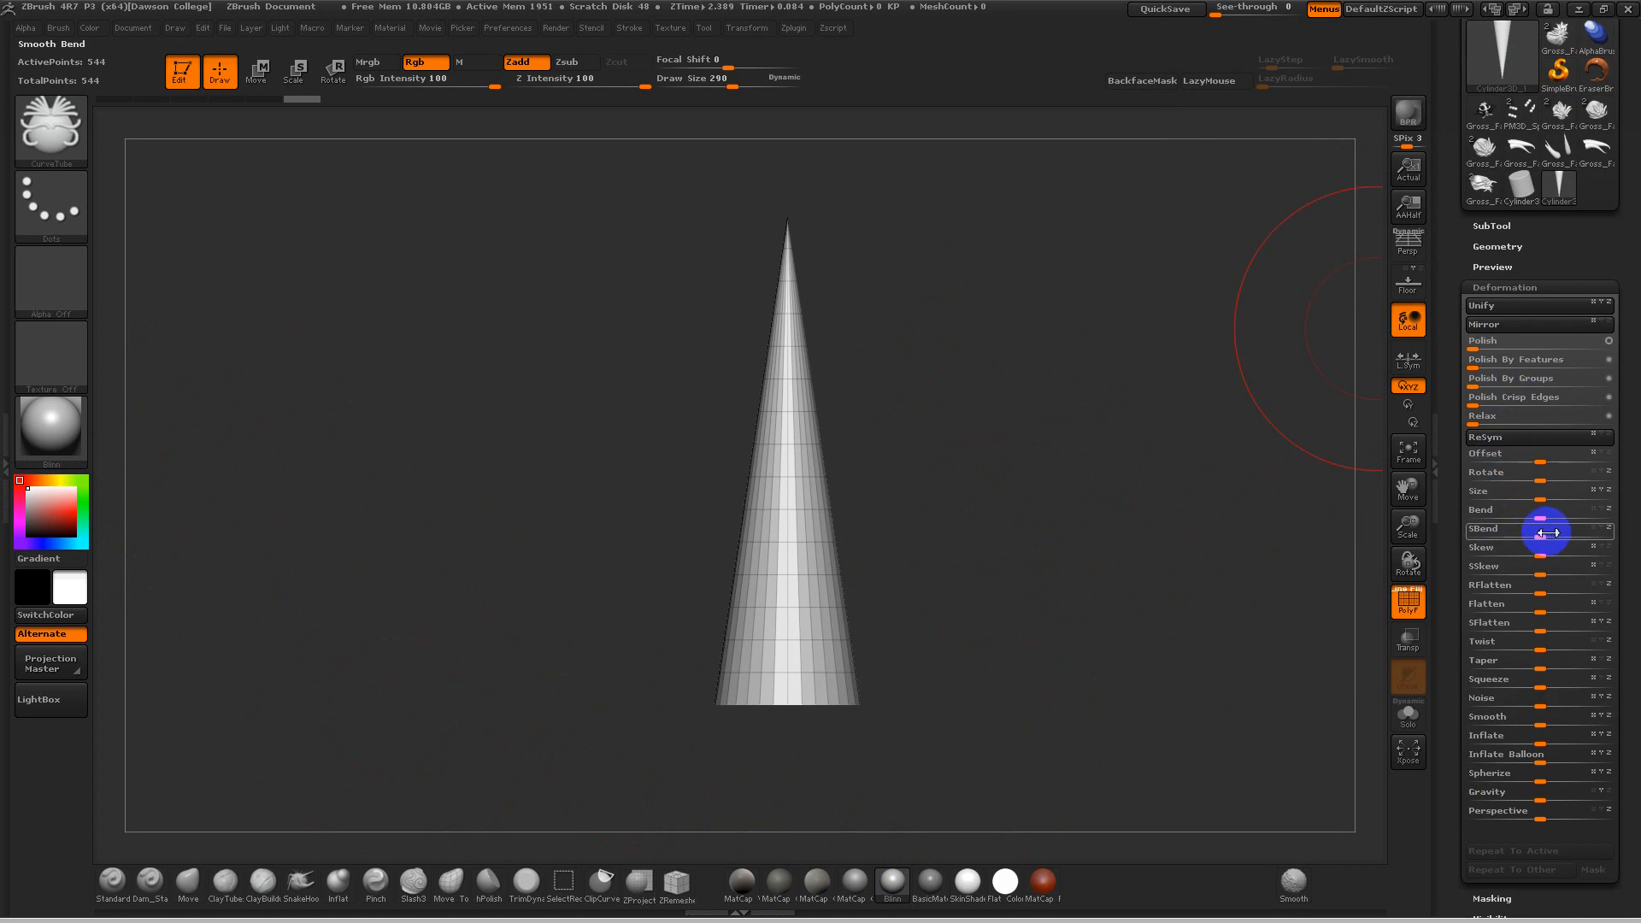
drag(1545, 554, 1484, 553)
drag(1088, 575, 1132, 562)
key(ctrl+z)
mouse_move(1520, 538)
mouse_down()
mouse_move(1541, 547)
mouse_move(1525, 535)
mouse_up()
key(ctrl+z)
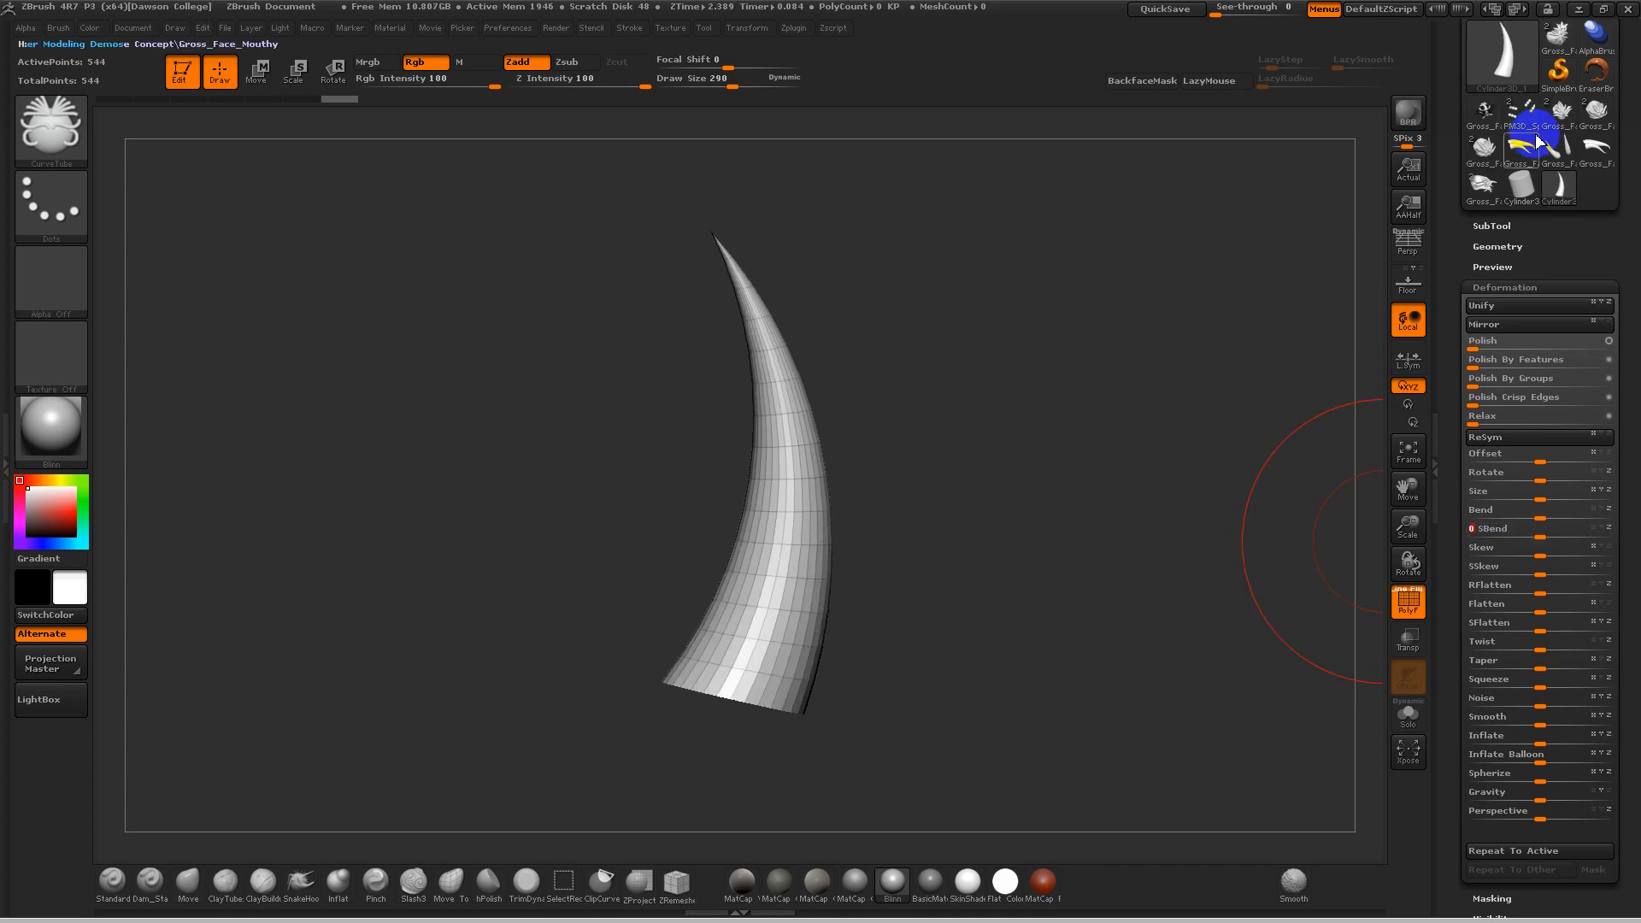
Step: Convert the curved fang primitive into a PolyMesh3D
drag(1464, 212, 1461, 341)
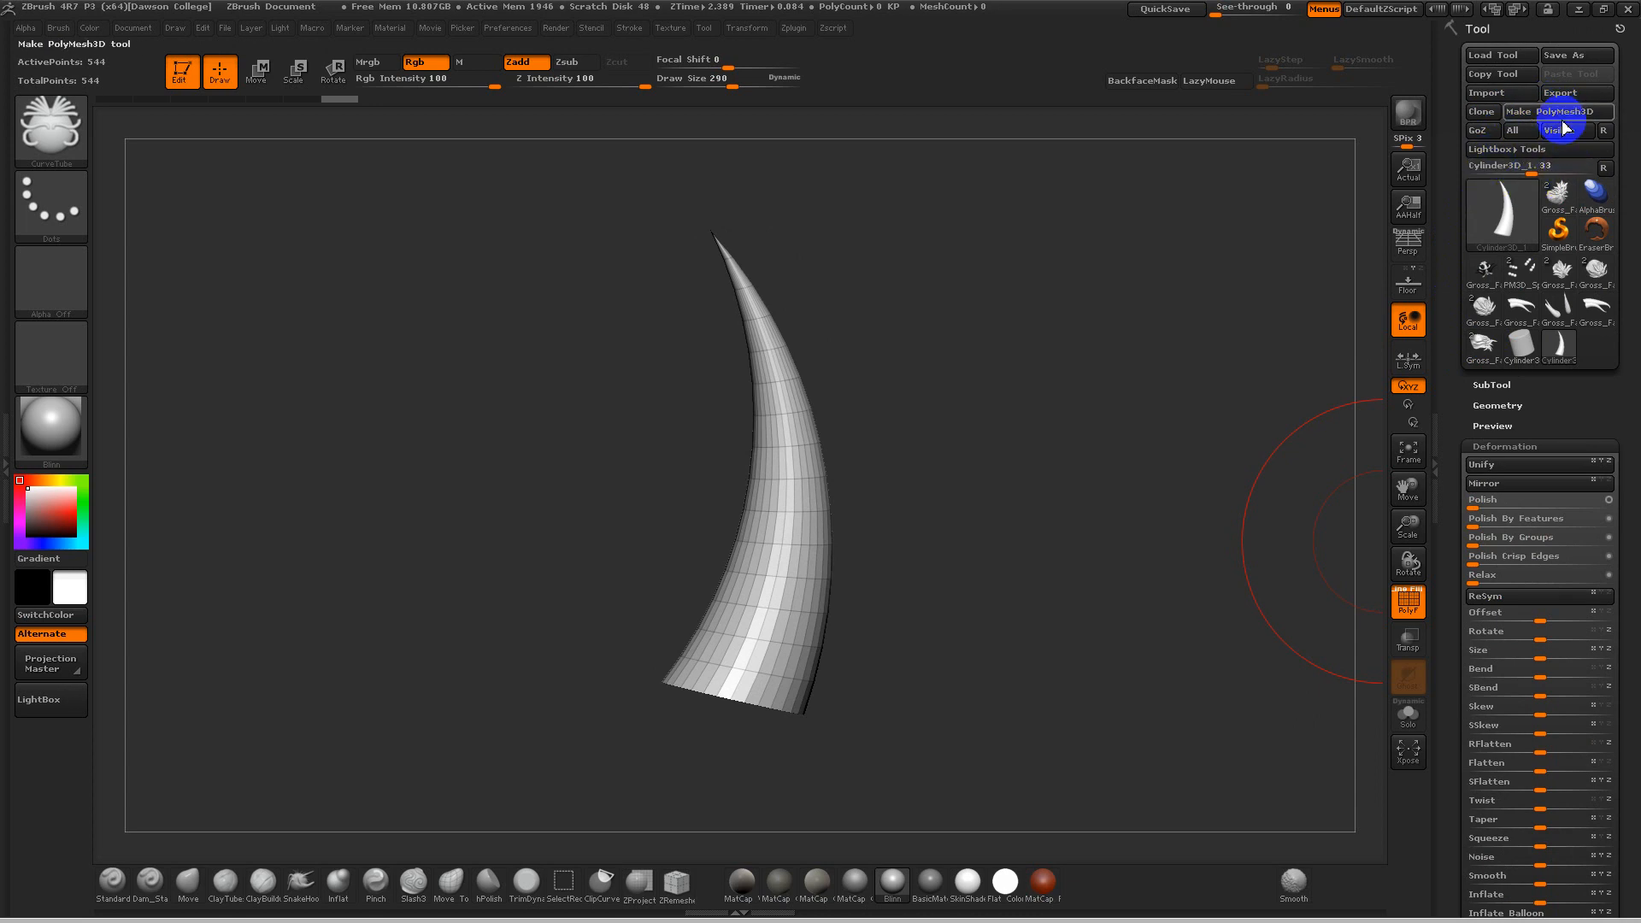
click(1502, 220)
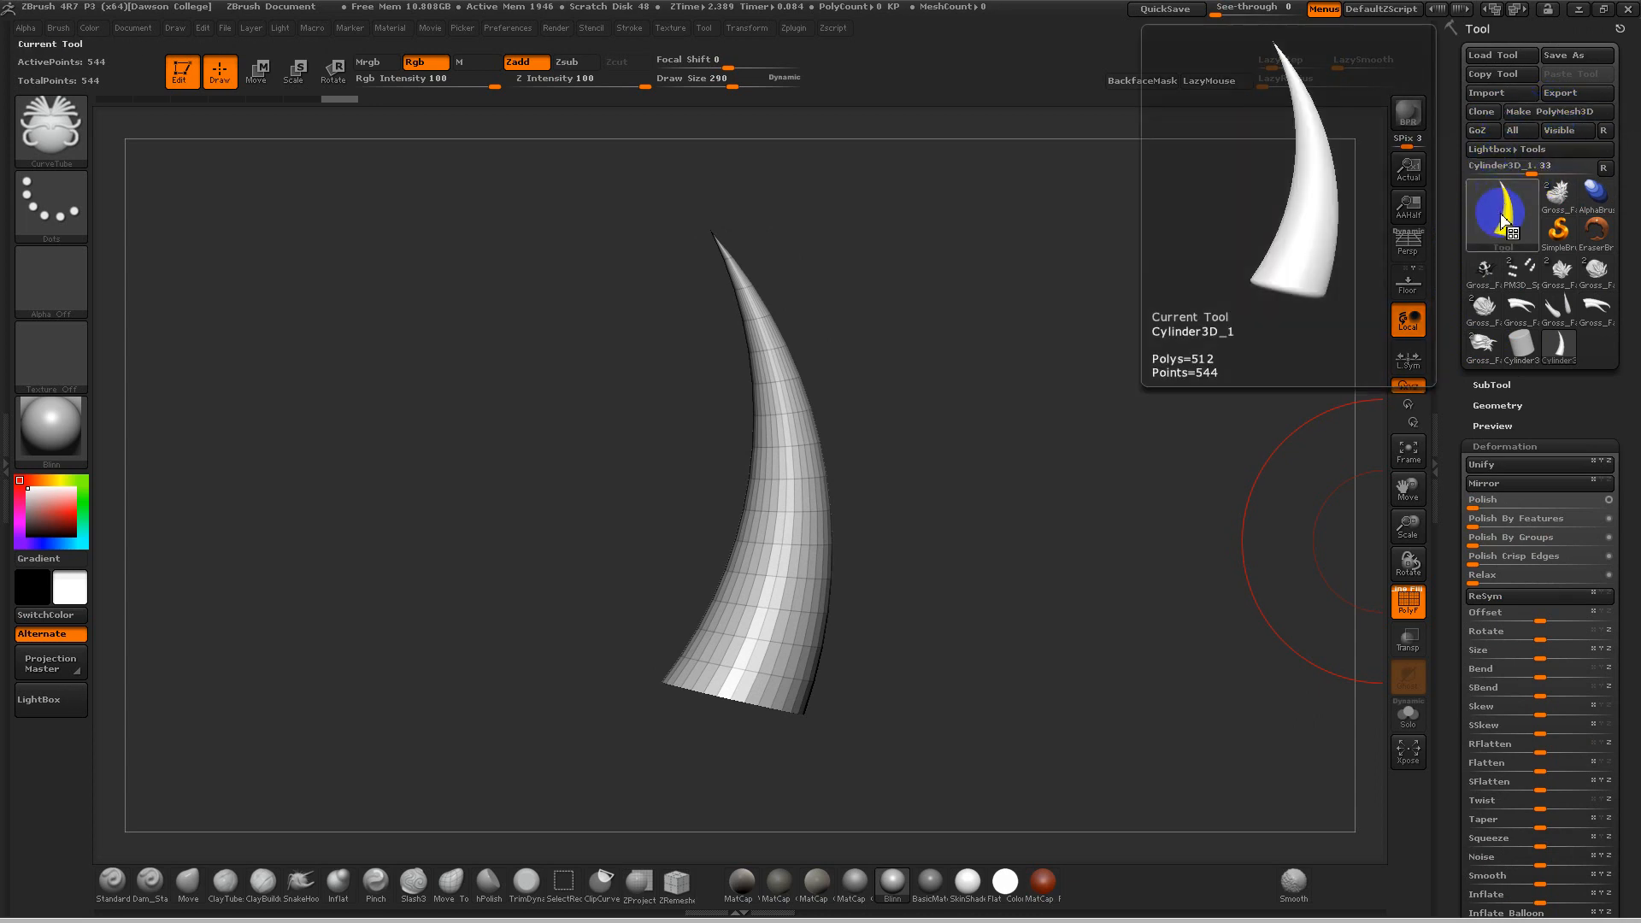
click(1547, 118)
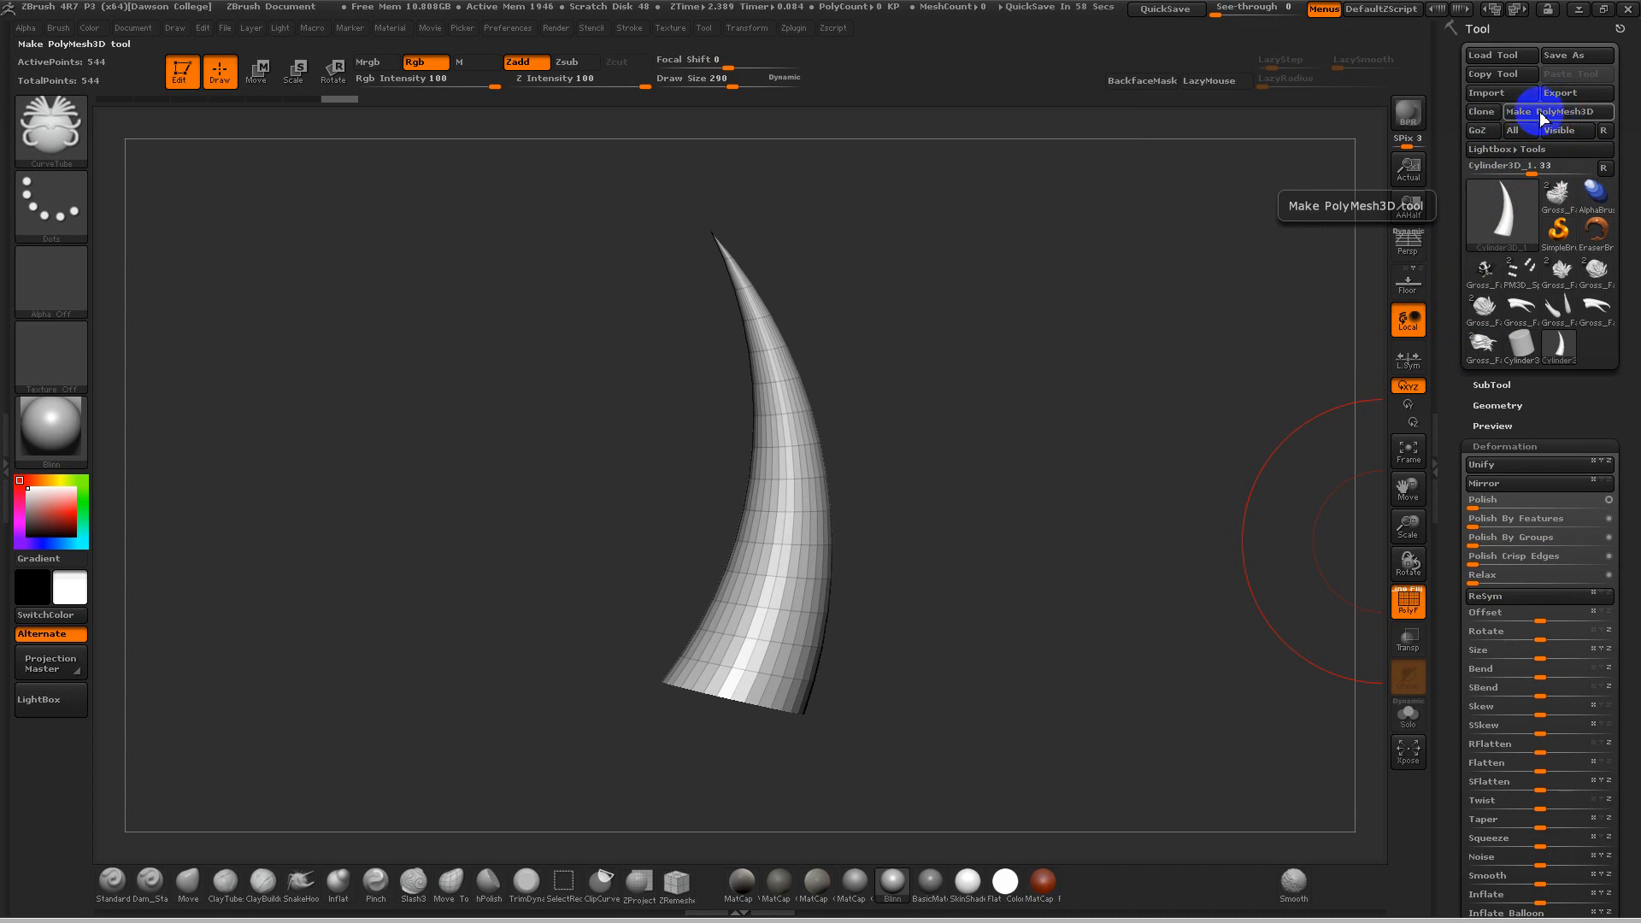
drag(1293, 399, 1142, 432)
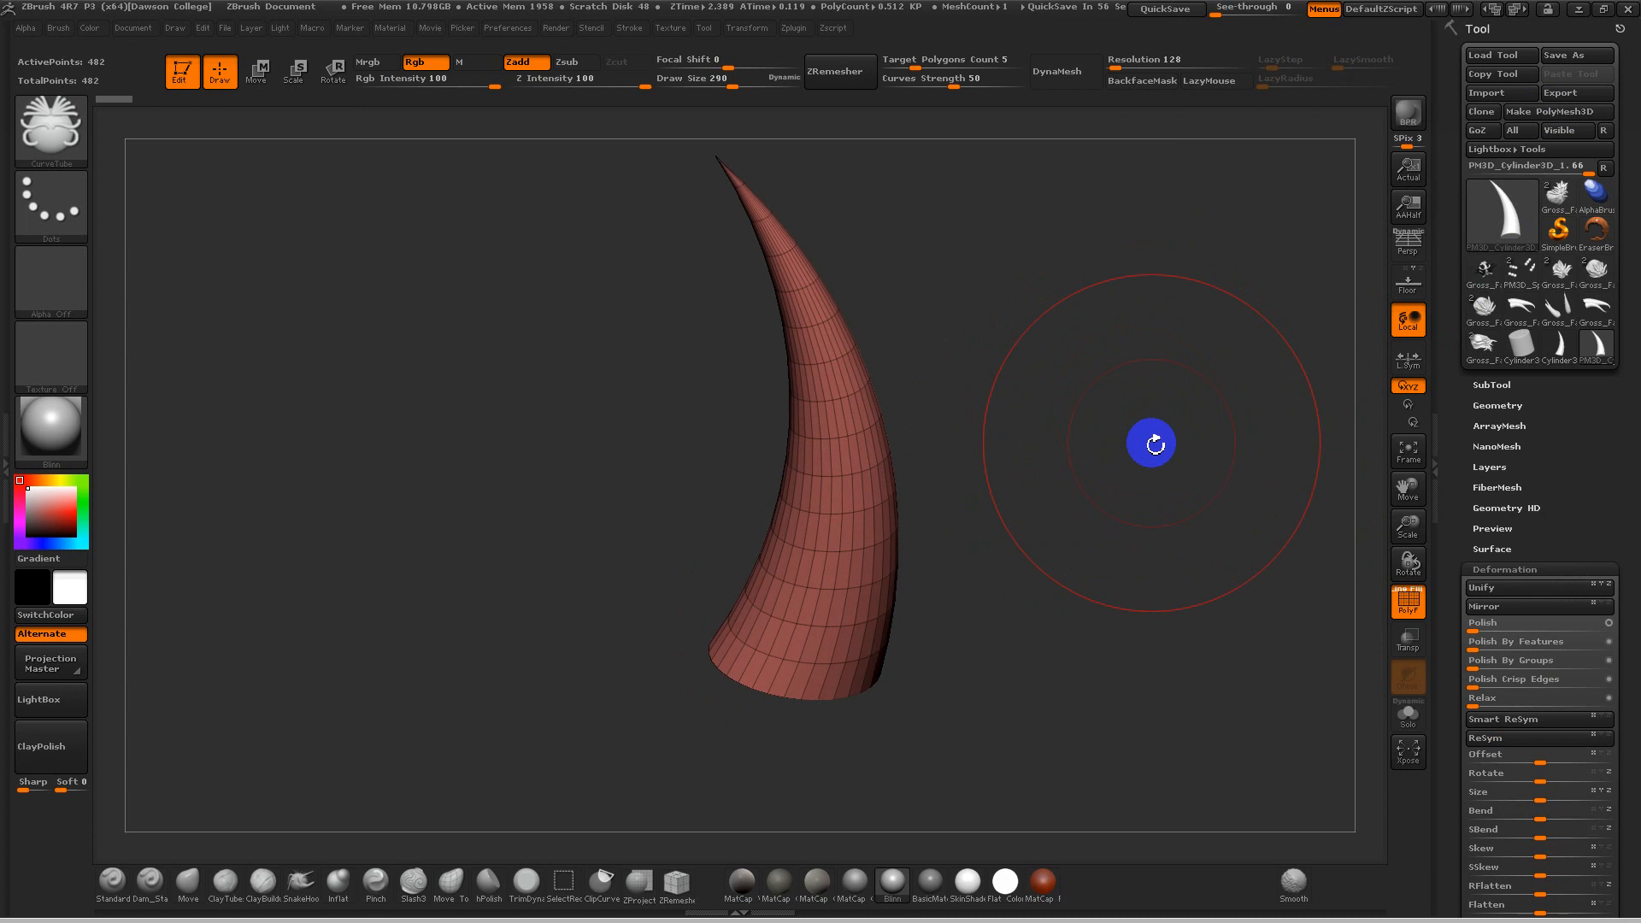
Step: Set the draw size to 160, orient the view so the fang's tip faces the camera, and hide the polyframe
mouse_move(1085, 366)
mouse_down()
mouse_move(1077, 388)
mouse_move(1077, 208)
mouse_move(1061, 655)
mouse_move(911, 553)
mouse_move(787, 552)
mouse_up()
key(s)
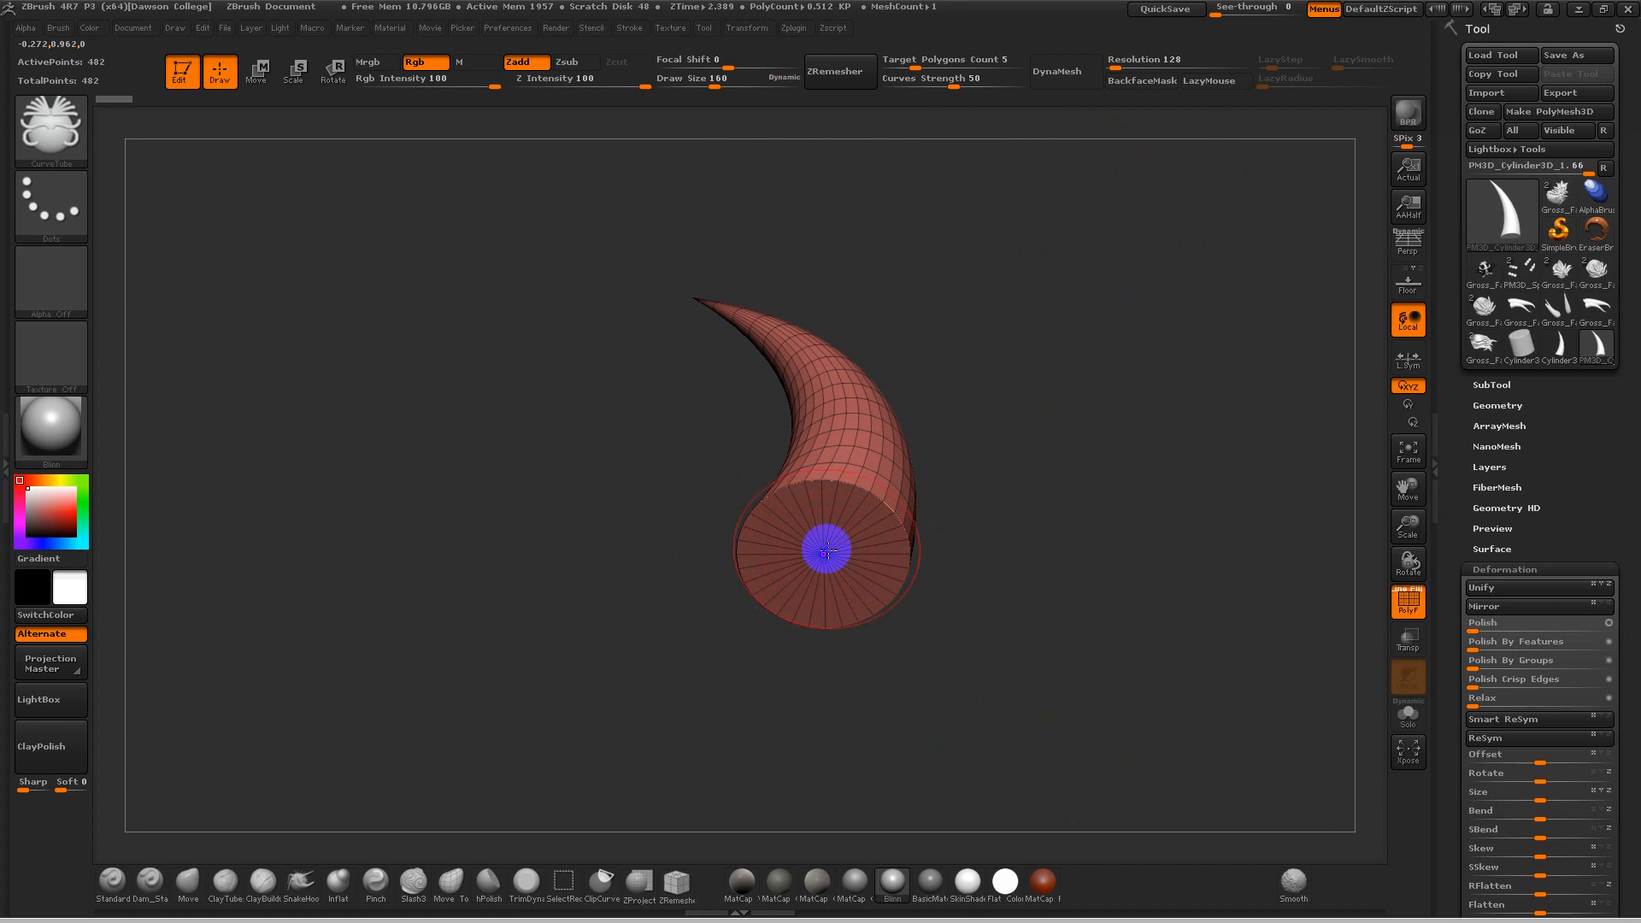
drag(1149, 461, 1105, 547)
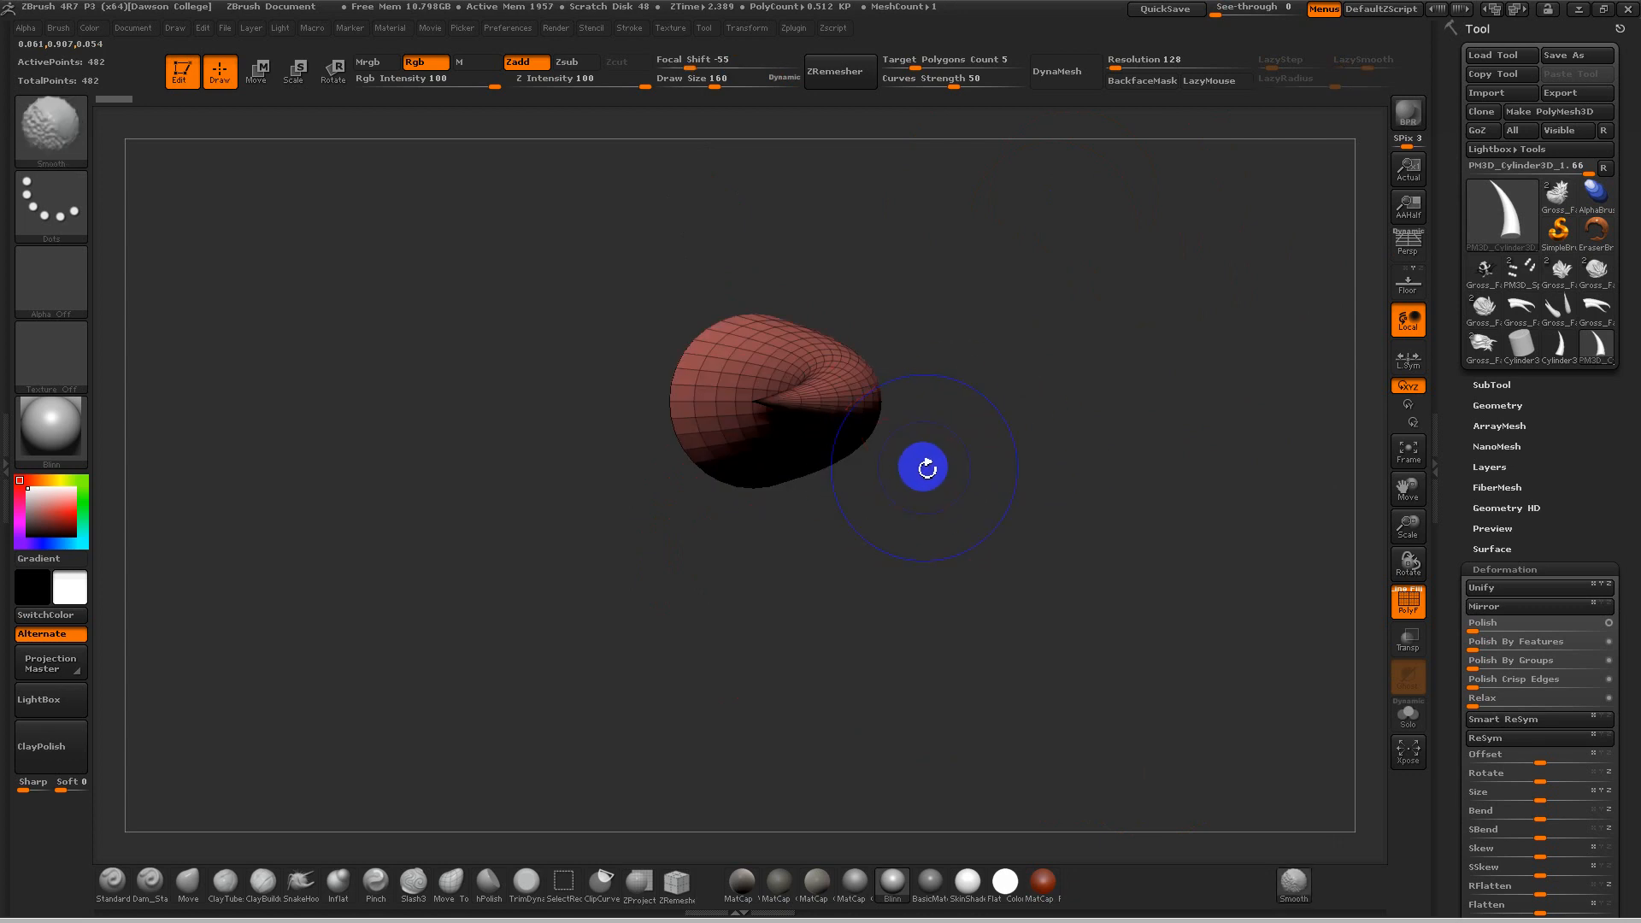
key(shift+f)
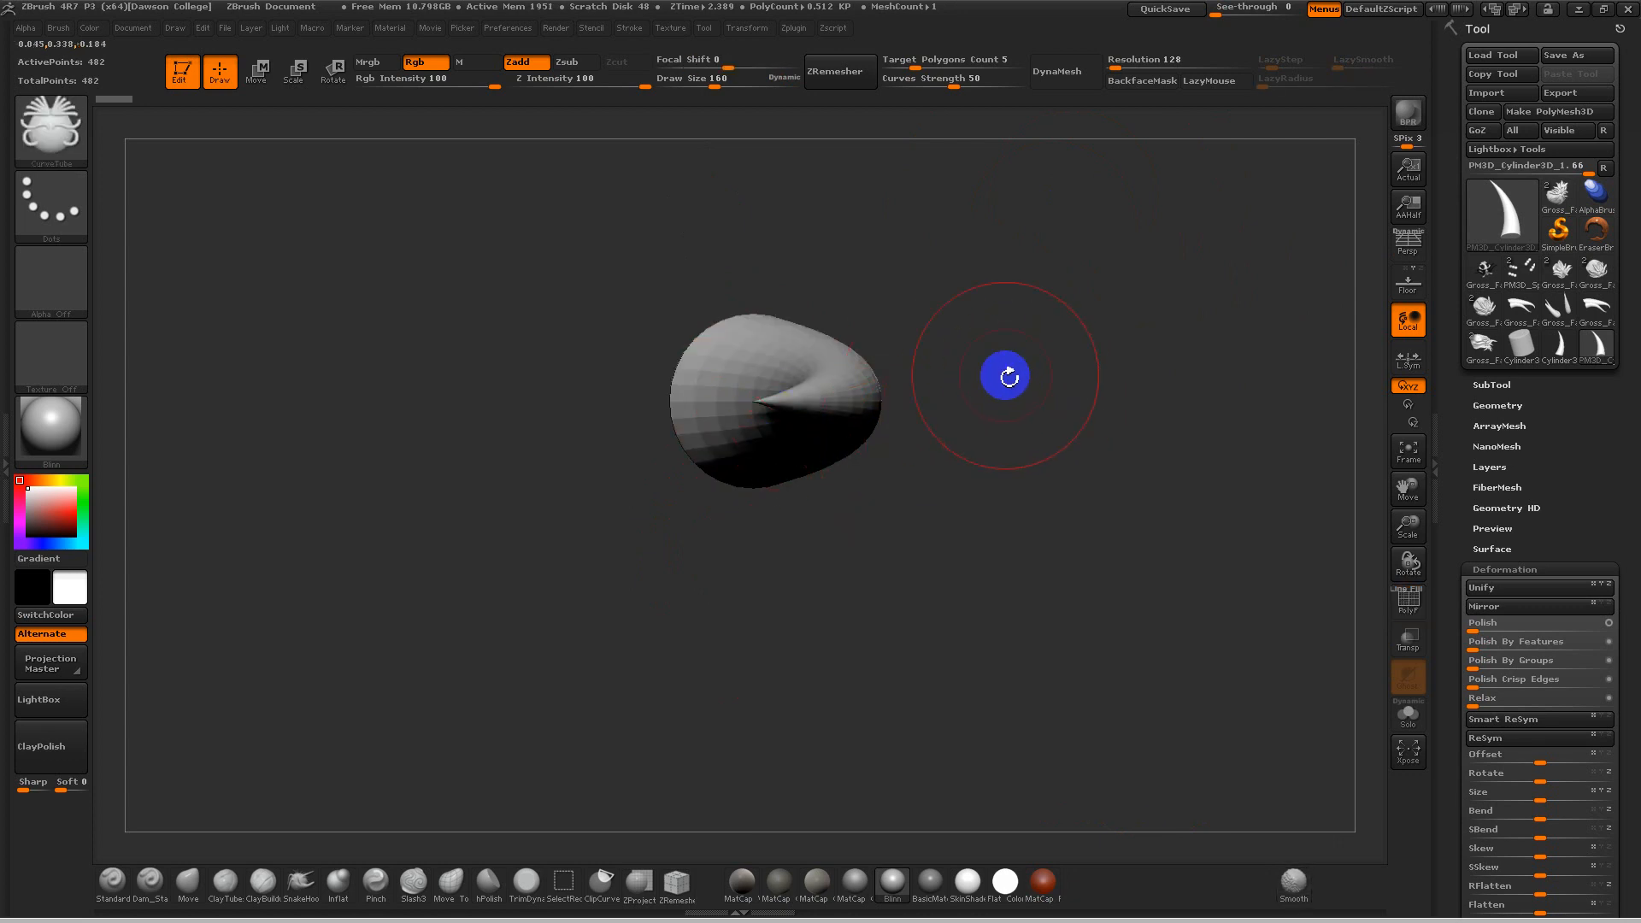
click(60, 29)
click(61, 30)
click(60, 29)
click(58, 30)
click(48, 144)
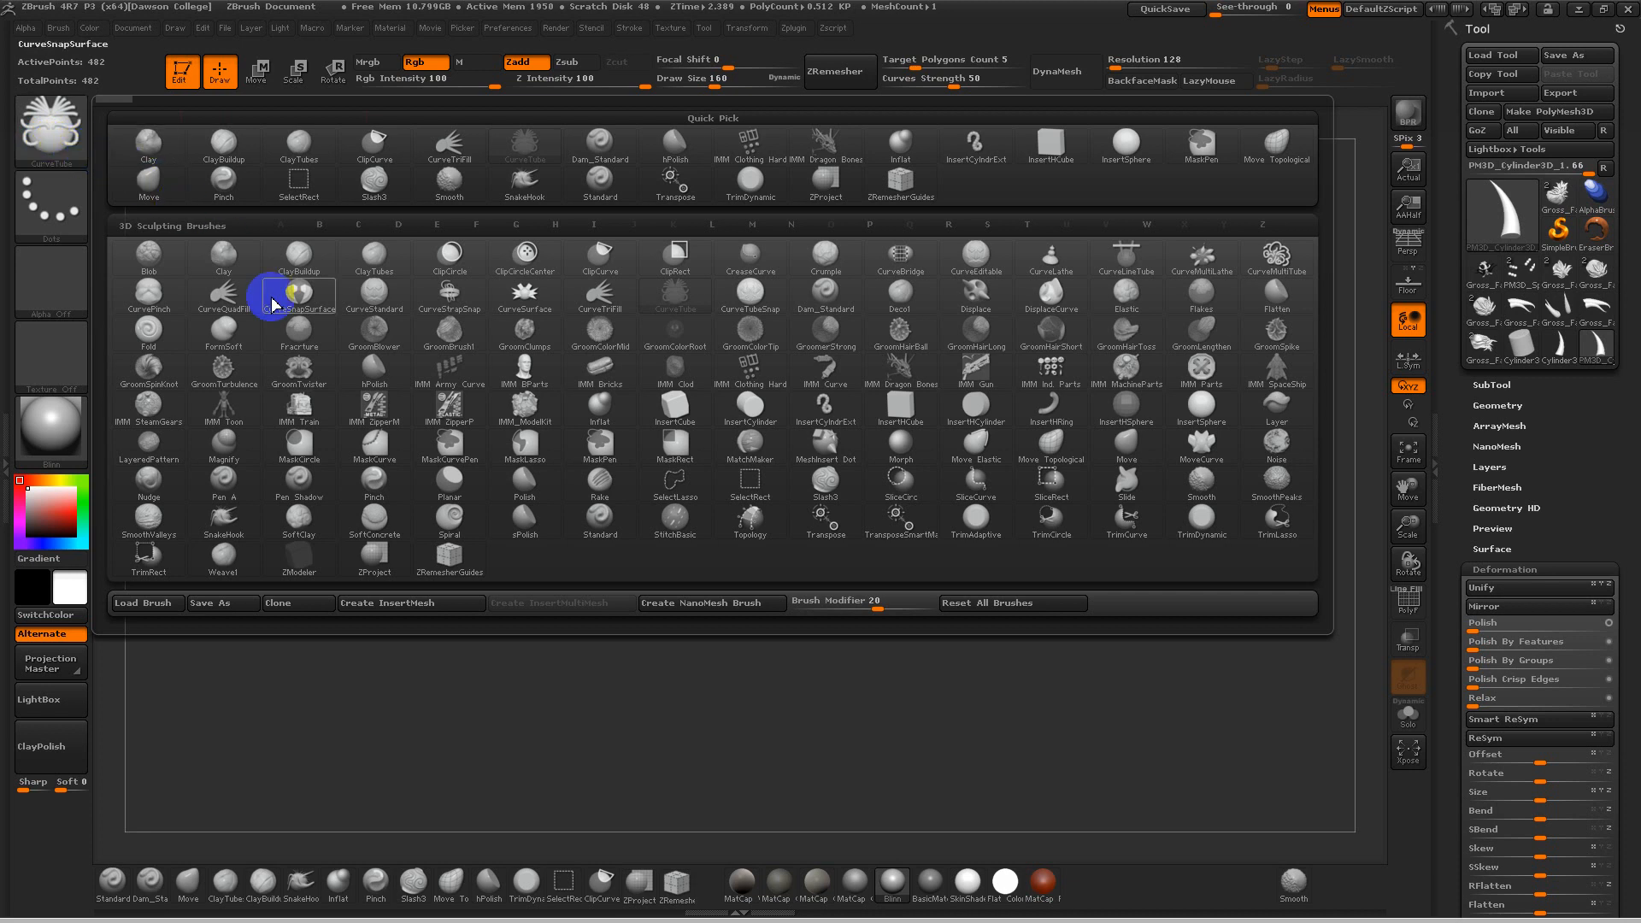
click(437, 608)
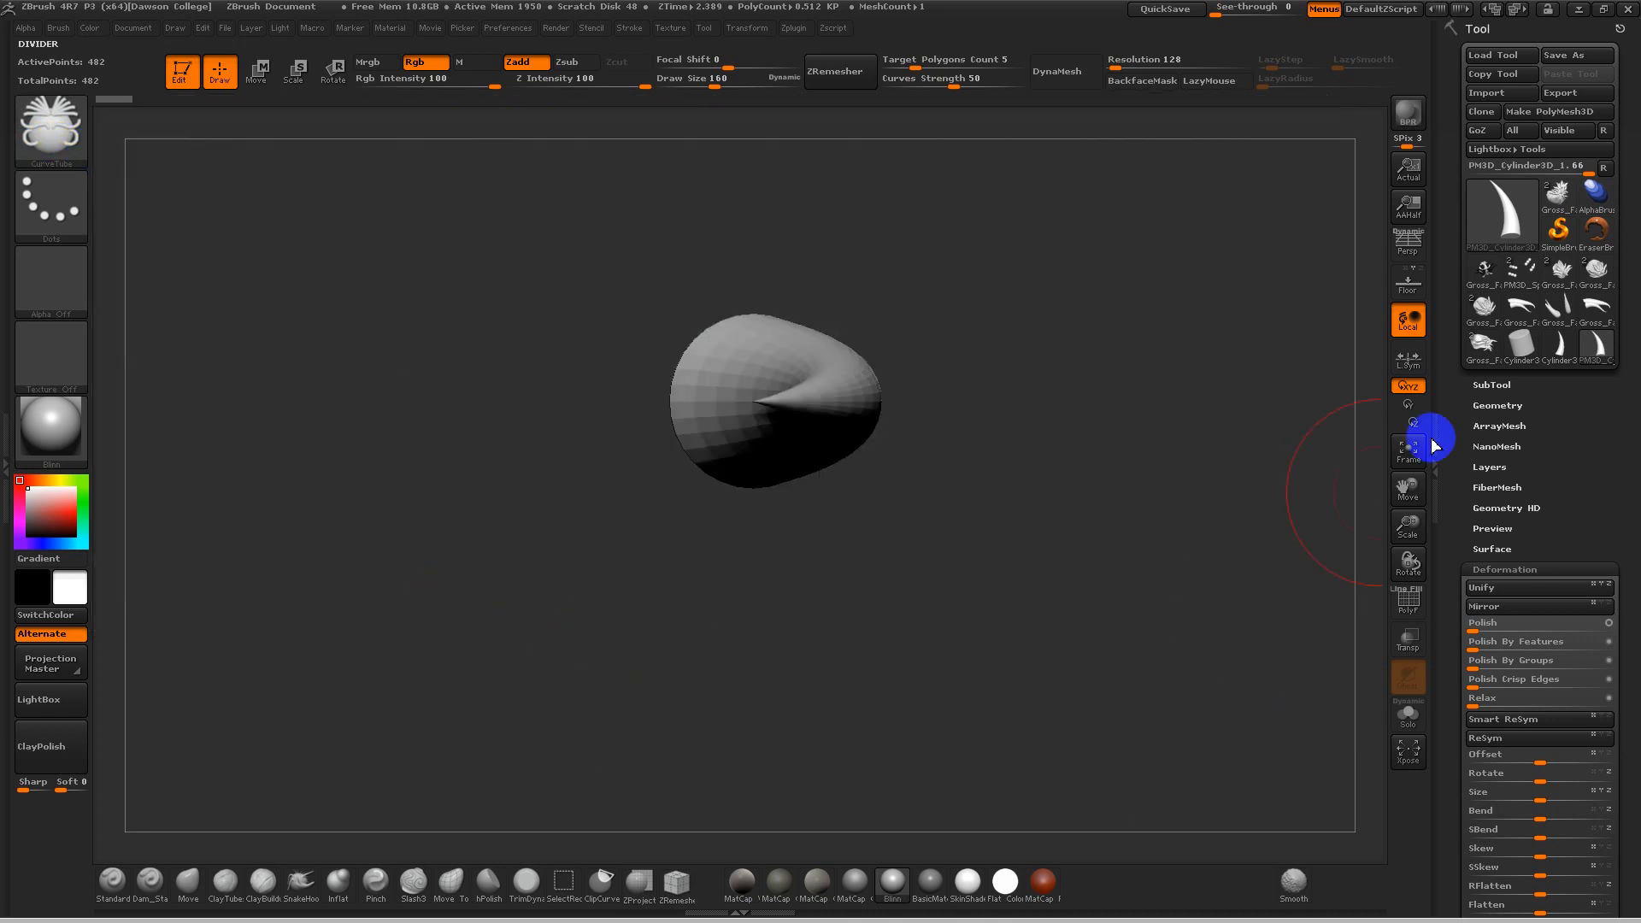
Step: Rename the cylinder subtool as Fang
click(1496, 386)
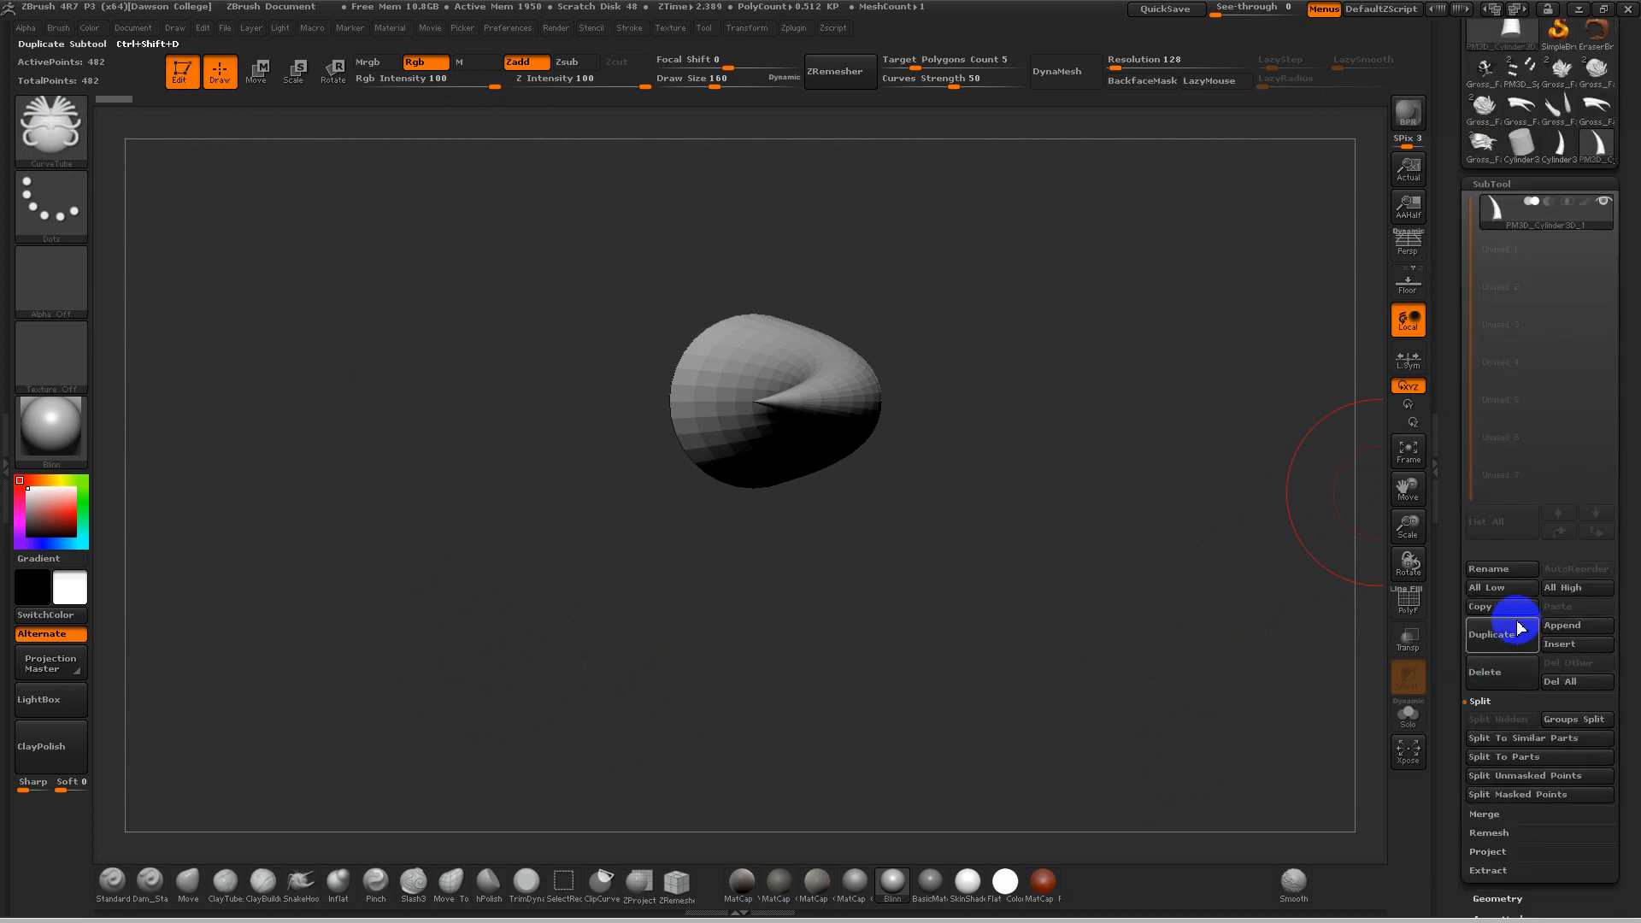
click(1527, 576)
text(Too)
key(BackSpace)
key(BackSpace)
text(F)
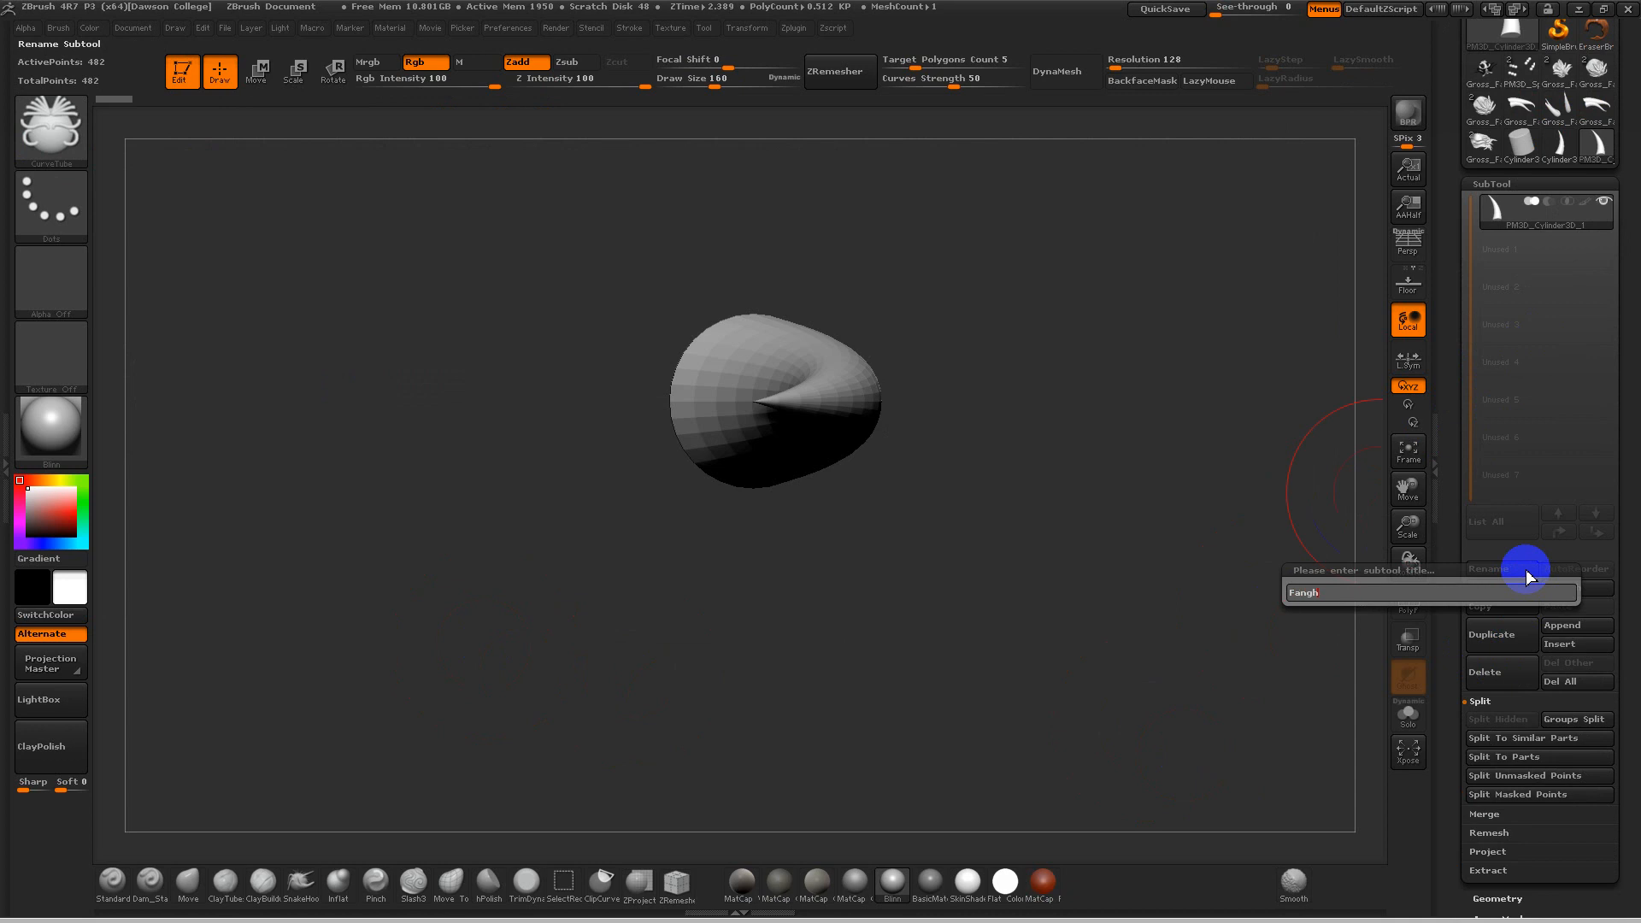
text(ang)
key(Return)
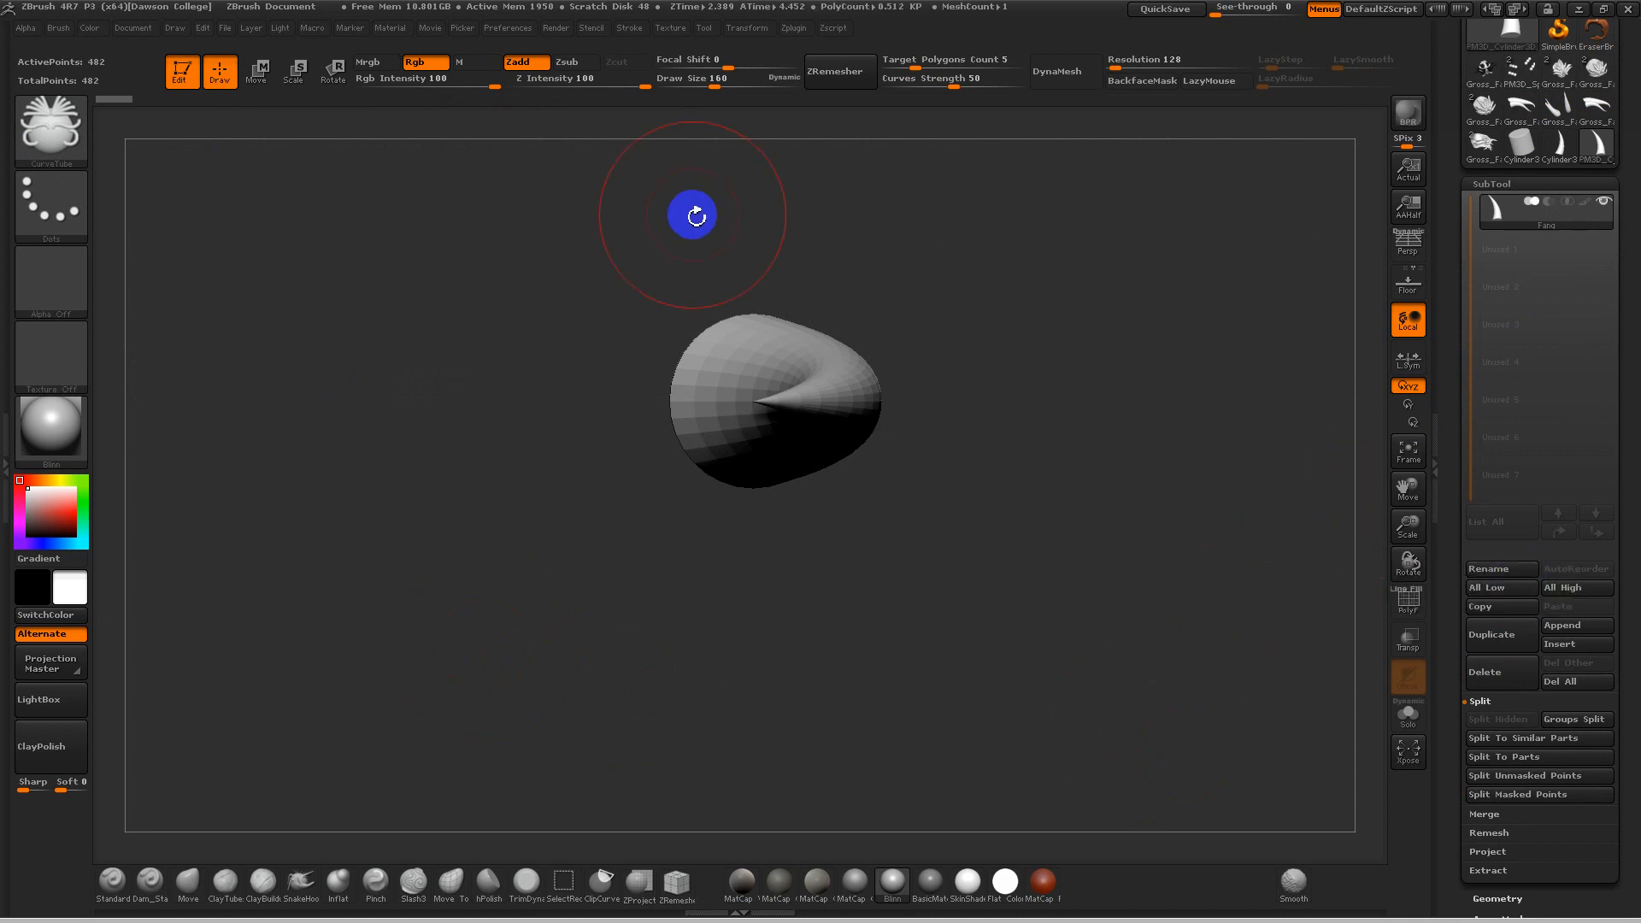
Step: Create a new InsertMesh brush from the fang mesh instead of appending it to the current brush
click(53, 135)
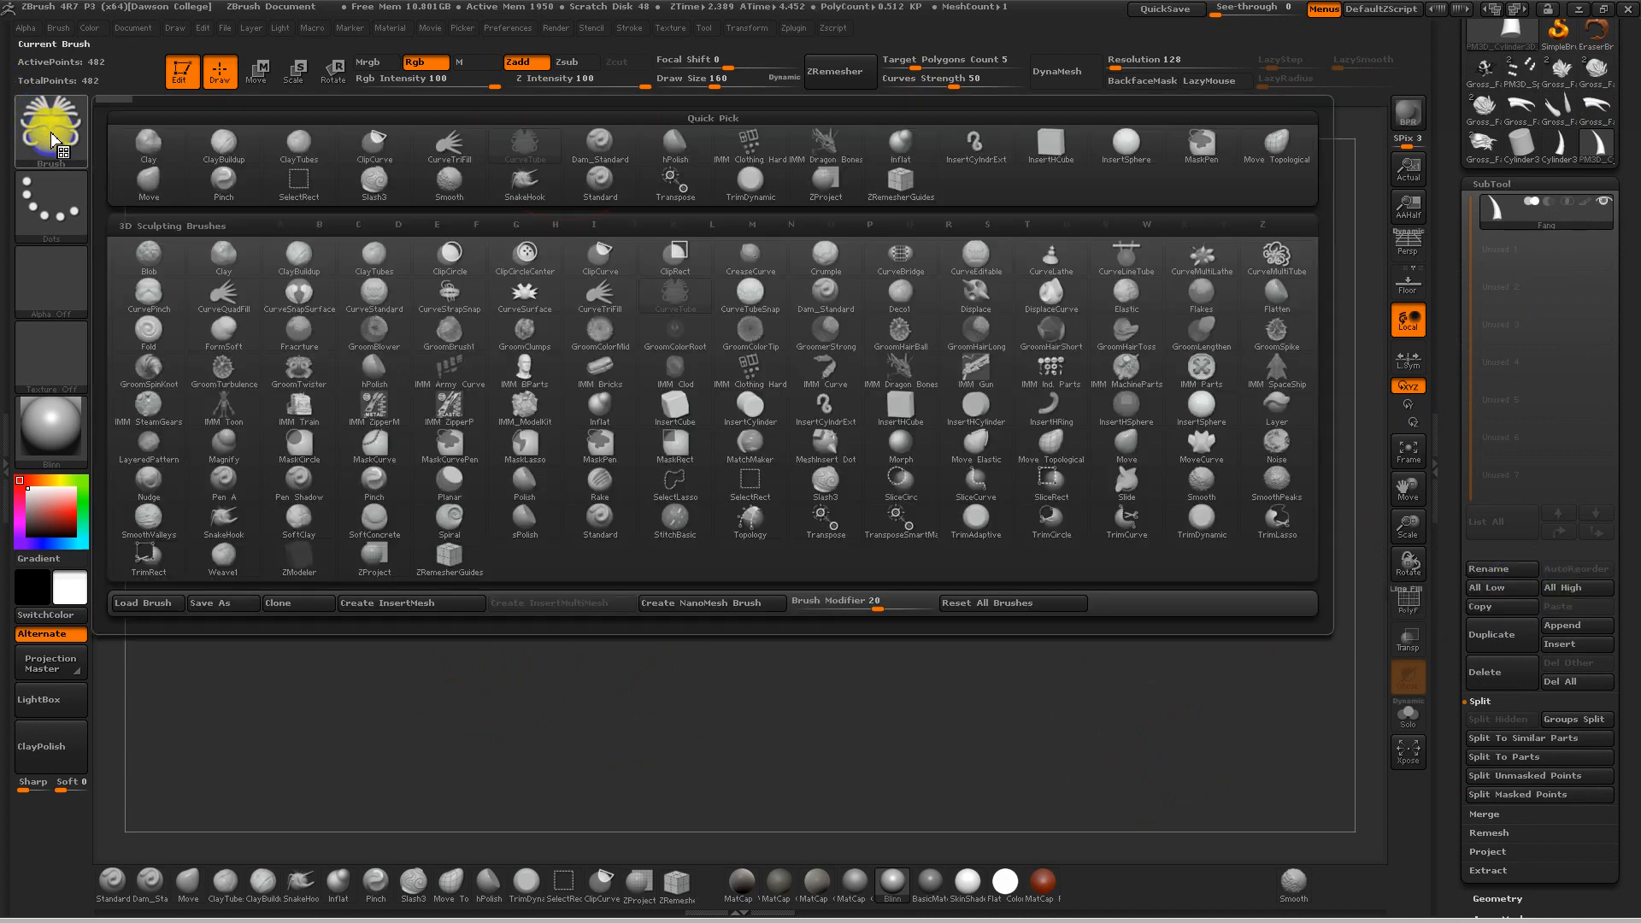
click(434, 608)
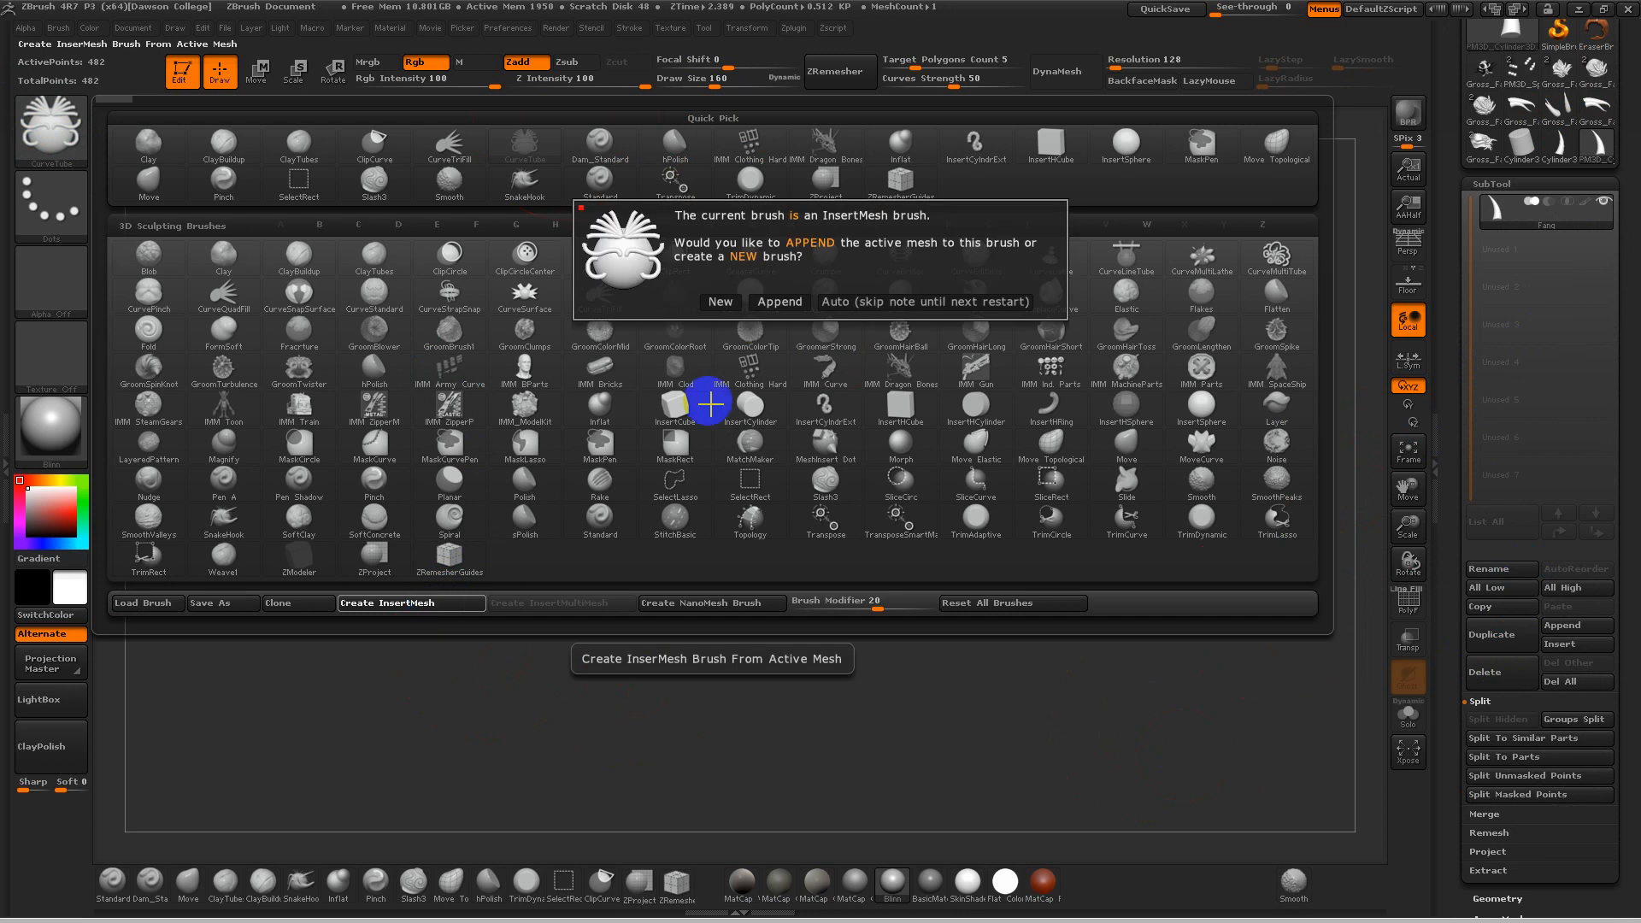
click(720, 302)
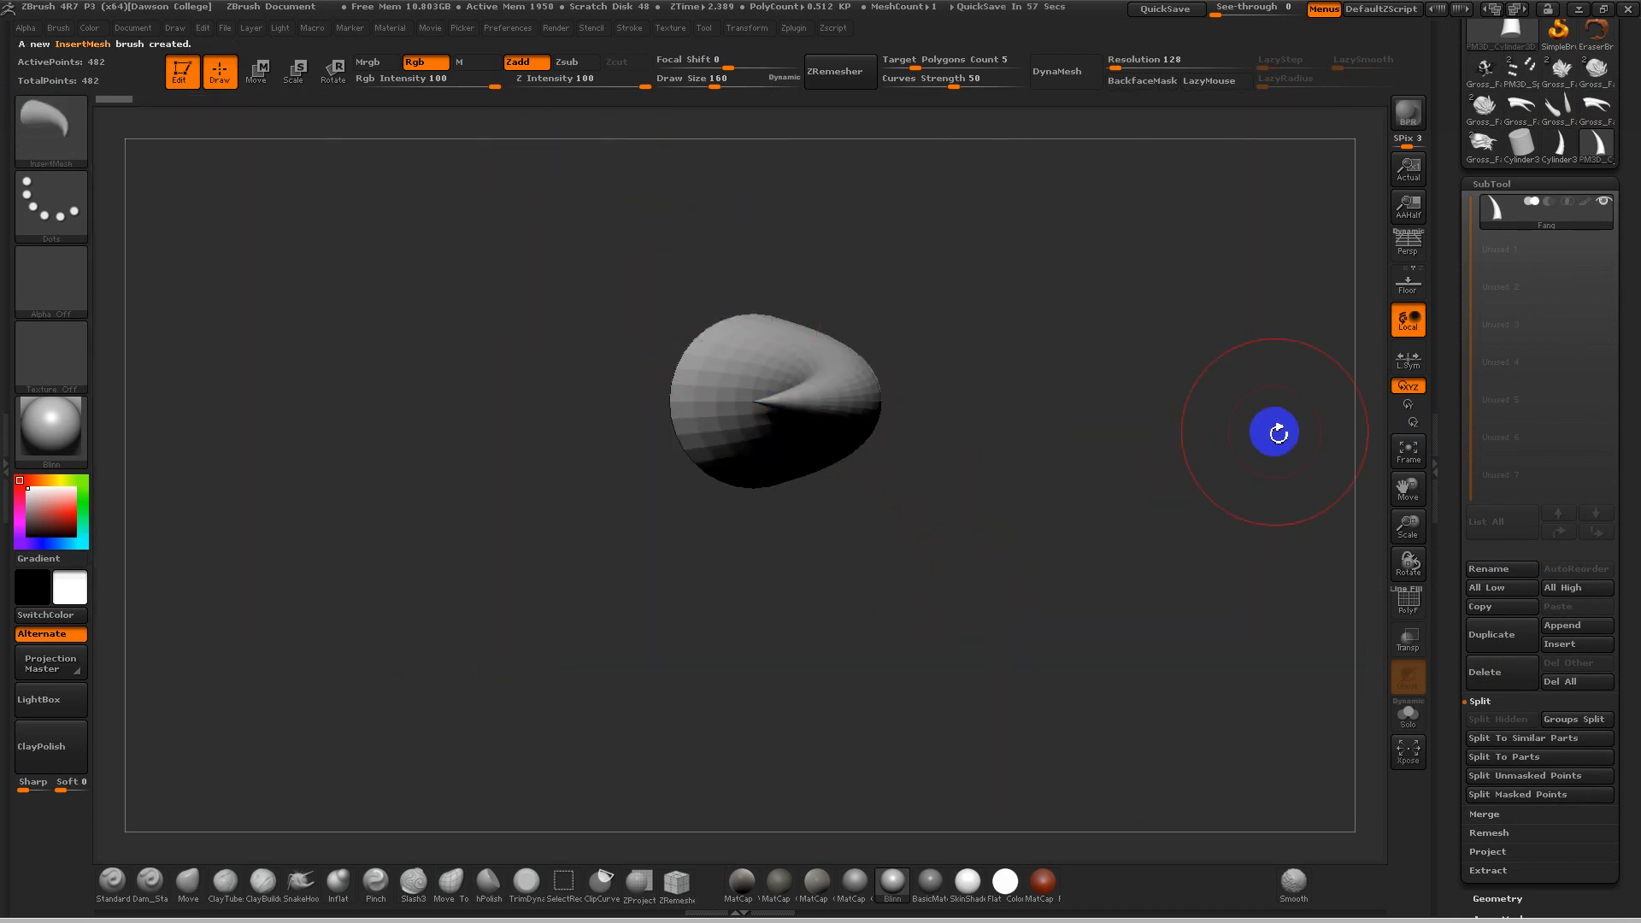
Step: Switch the active tool to the Gross_Face creature head and bring its face into view
click(1483, 141)
mouse_move(1329, 488)
mouse_down()
mouse_move(1285, 462)
mouse_move(1187, 586)
mouse_move(1257, 348)
mouse_move(1208, 242)
mouse_move(1172, 326)
mouse_up()
mouse_move(1234, 279)
shift+mouse_down()
mouse_move(1062, 245)
mouse_move(1046, 441)
mouse_move(1136, 458)
mouse_move(1142, 498)
mouse_move(1165, 402)
mouse_move(1127, 163)
mouse_move(974, 553)
mouse_move(952, 538)
mouse_move(1024, 354)
mouse_move(1029, 507)
shift+mouse_up()
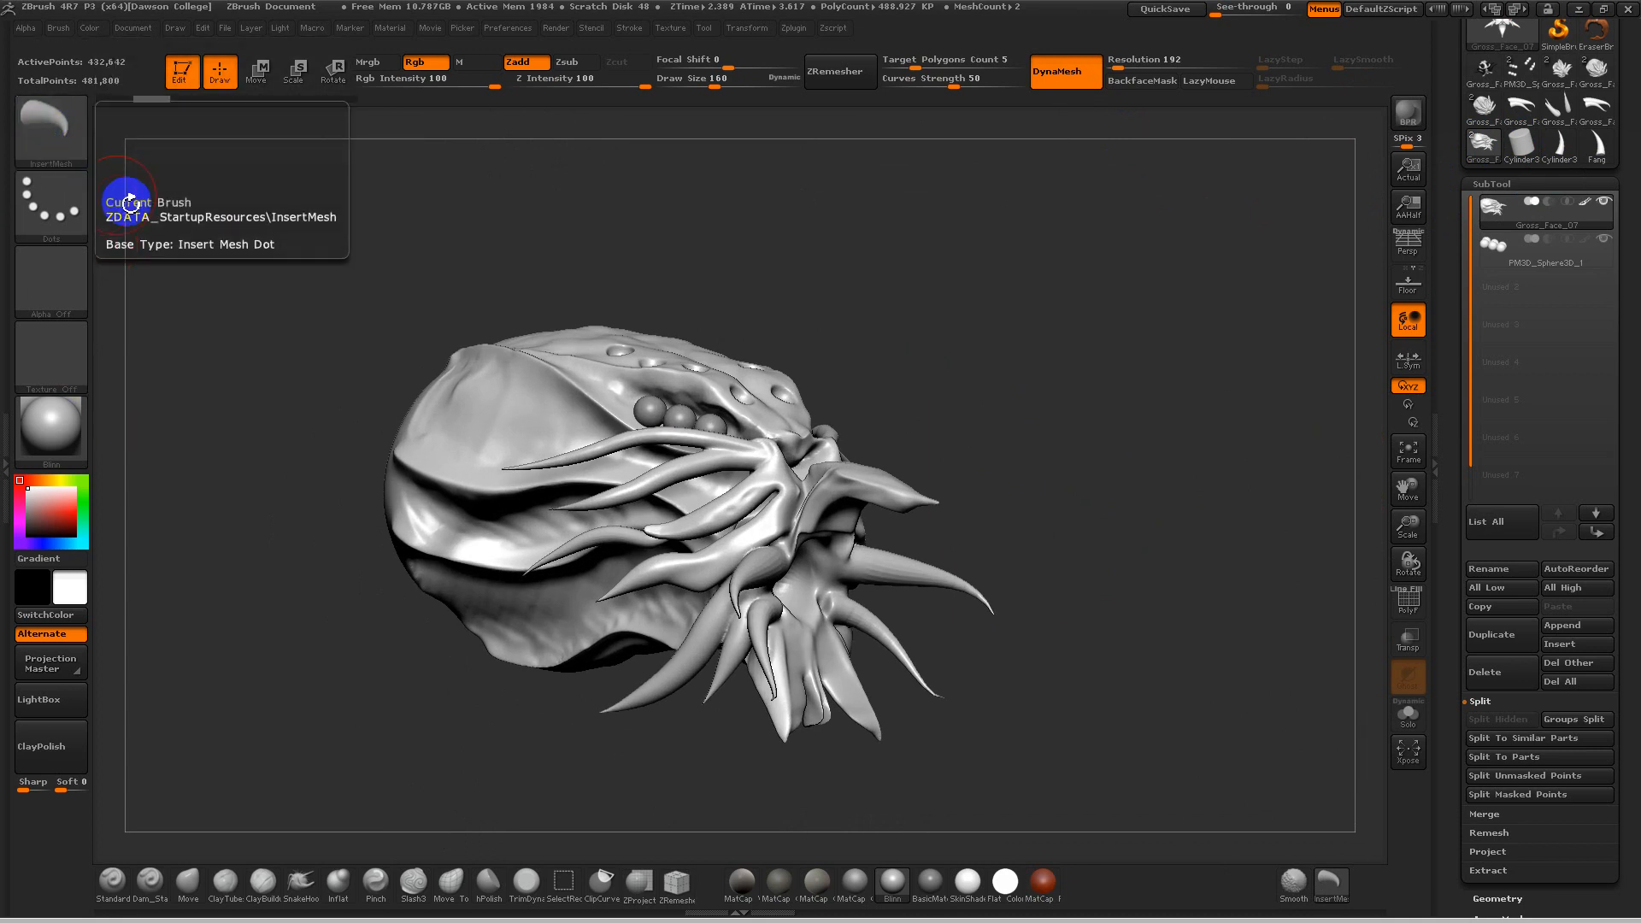
Step: Try out the new fang brush by inserting fangs on the creature's head, and undo the test insertions
drag(571, 434, 432, 581)
drag(363, 639, 415, 729)
drag(440, 380, 431, 551)
drag(778, 616, 708, 518)
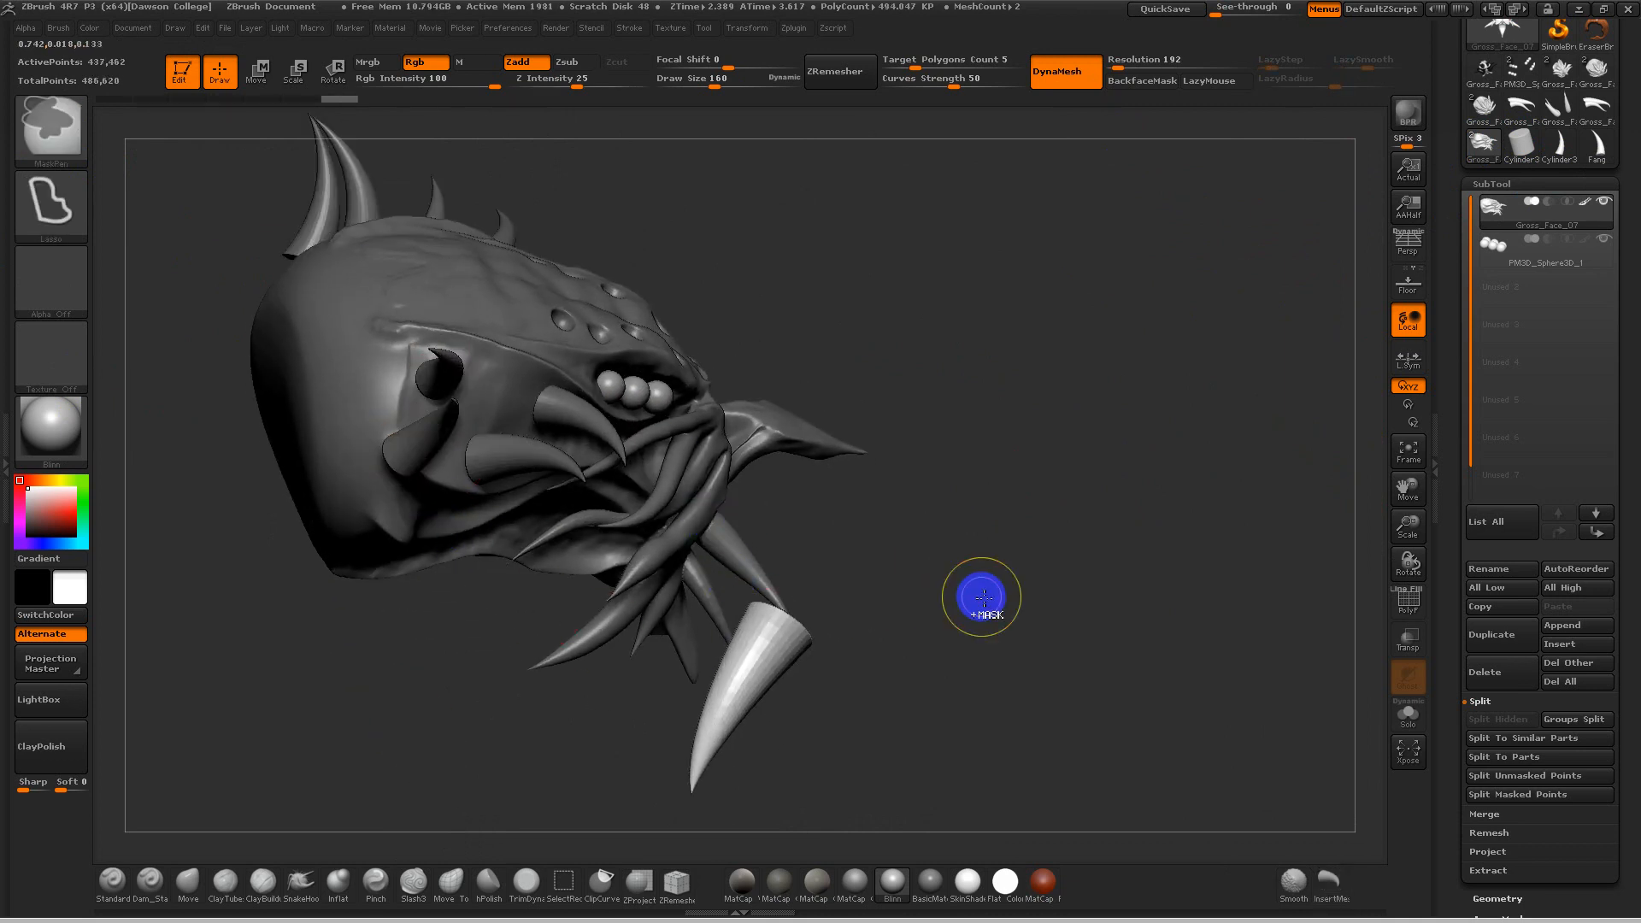
key(ctrl+z)
mouse_move(1033, 597)
mouse_down()
mouse_move(923, 575)
mouse_move(1016, 607)
mouse_up()
key(ctrl+z)
key(ctrl+z)
key(ctrl+z)
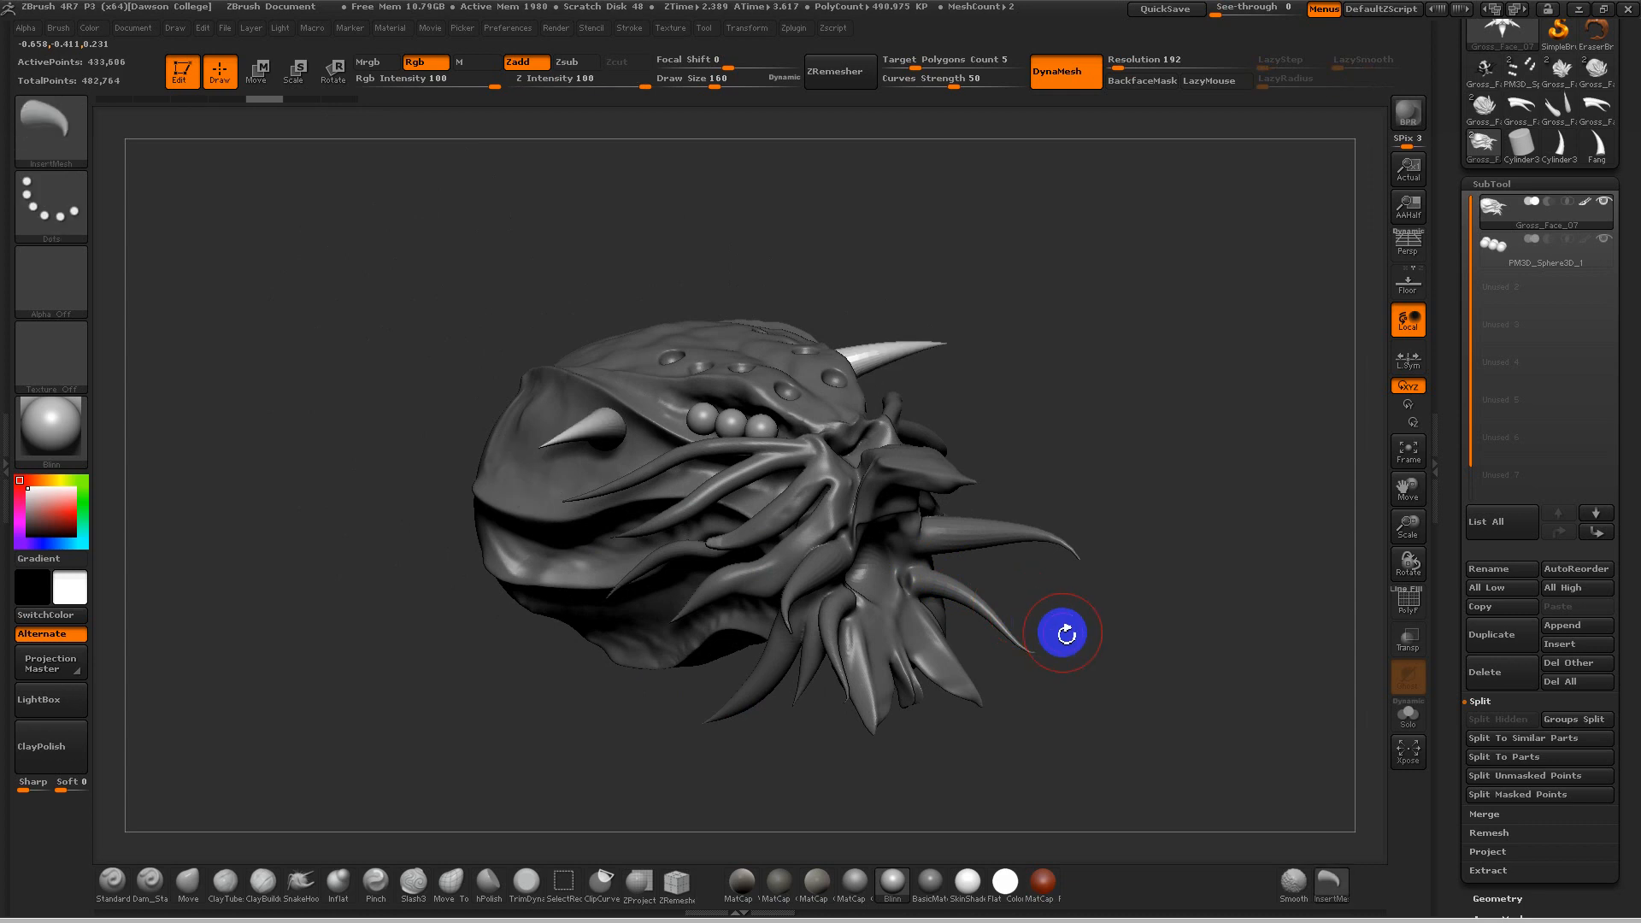
Step: Try inserting small symmetrical fangs inside the creature's upper beak, and undo them
drag(1065, 663, 1113, 355)
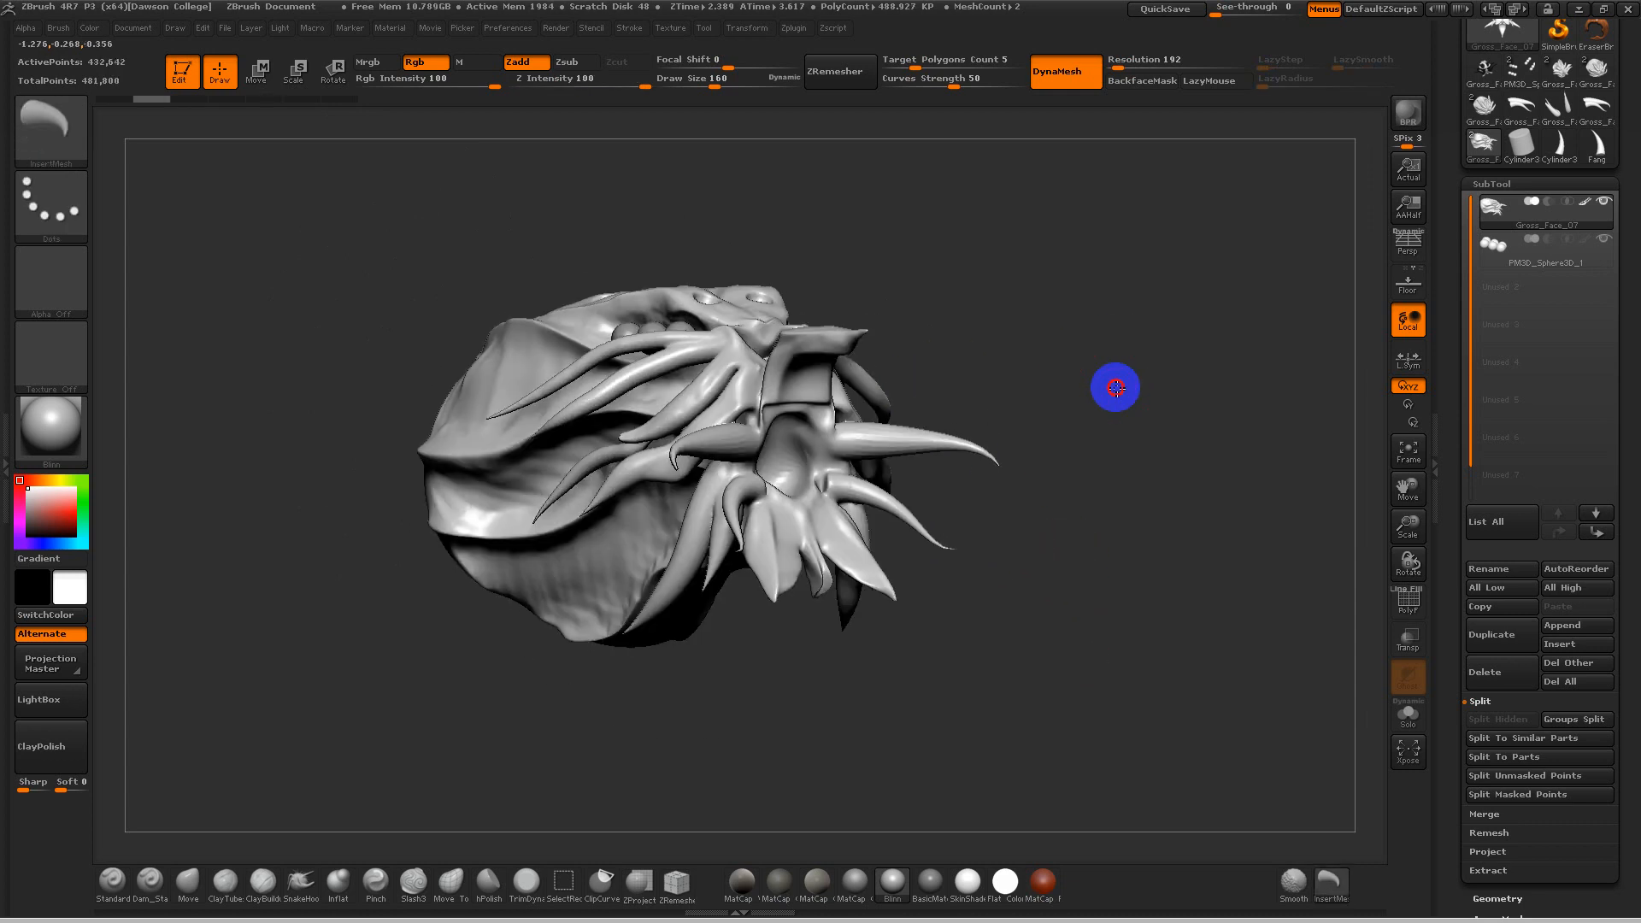
key(f)
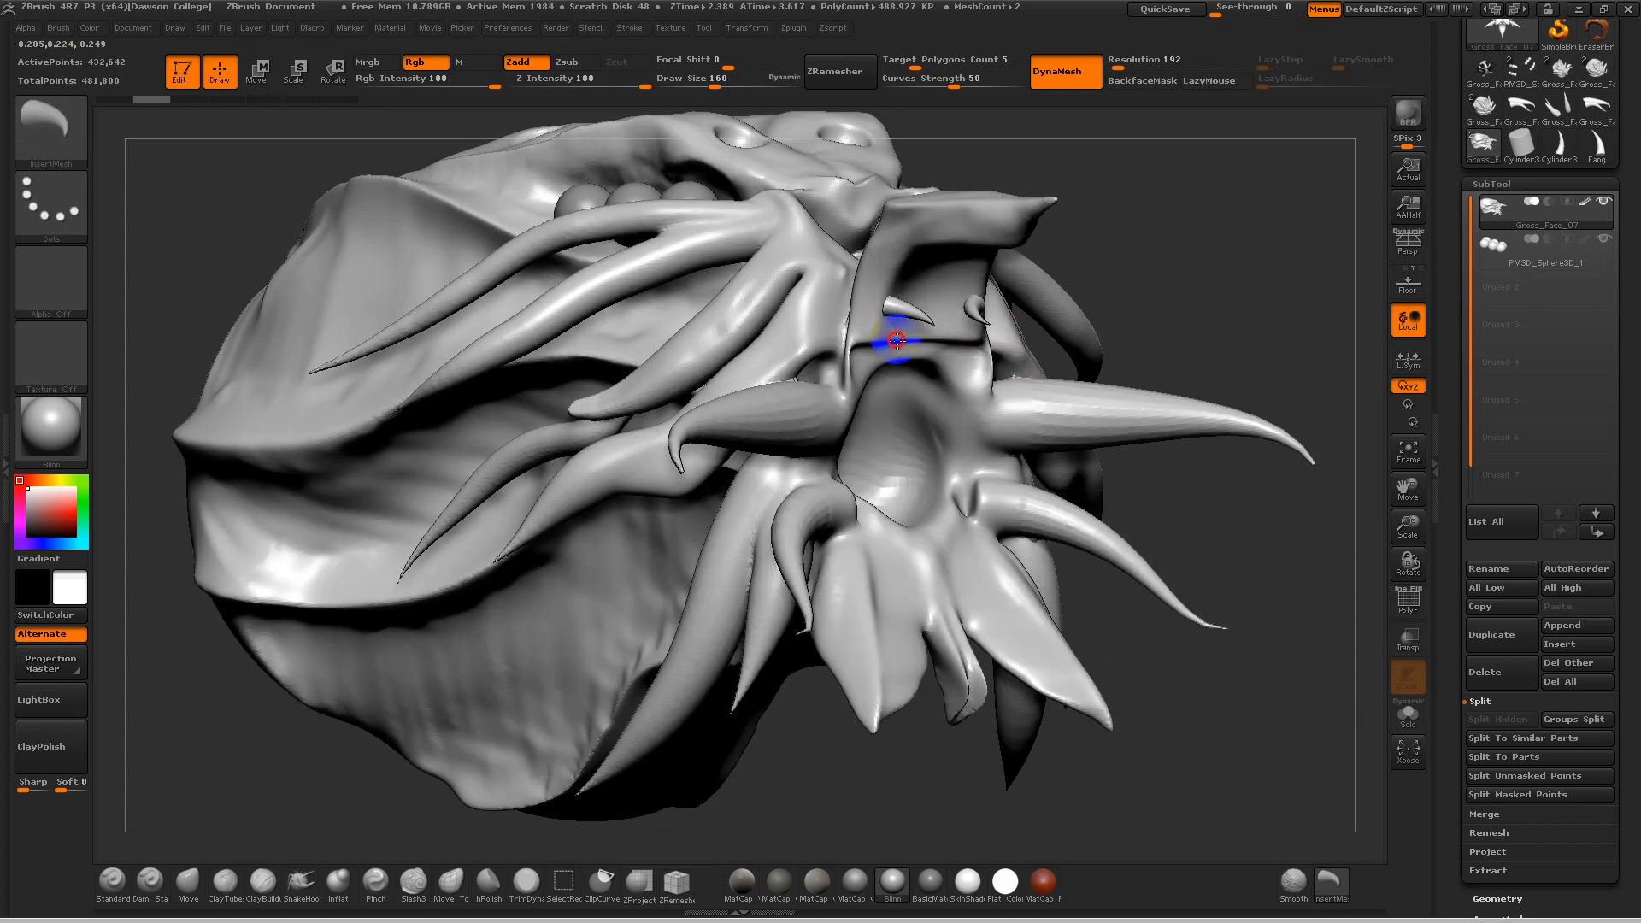
key(ctrl+z)
drag(951, 319, 996, 299)
mouse_move(1117, 295)
mouse_down()
mouse_move(1102, 267)
mouse_move(1057, 258)
mouse_up()
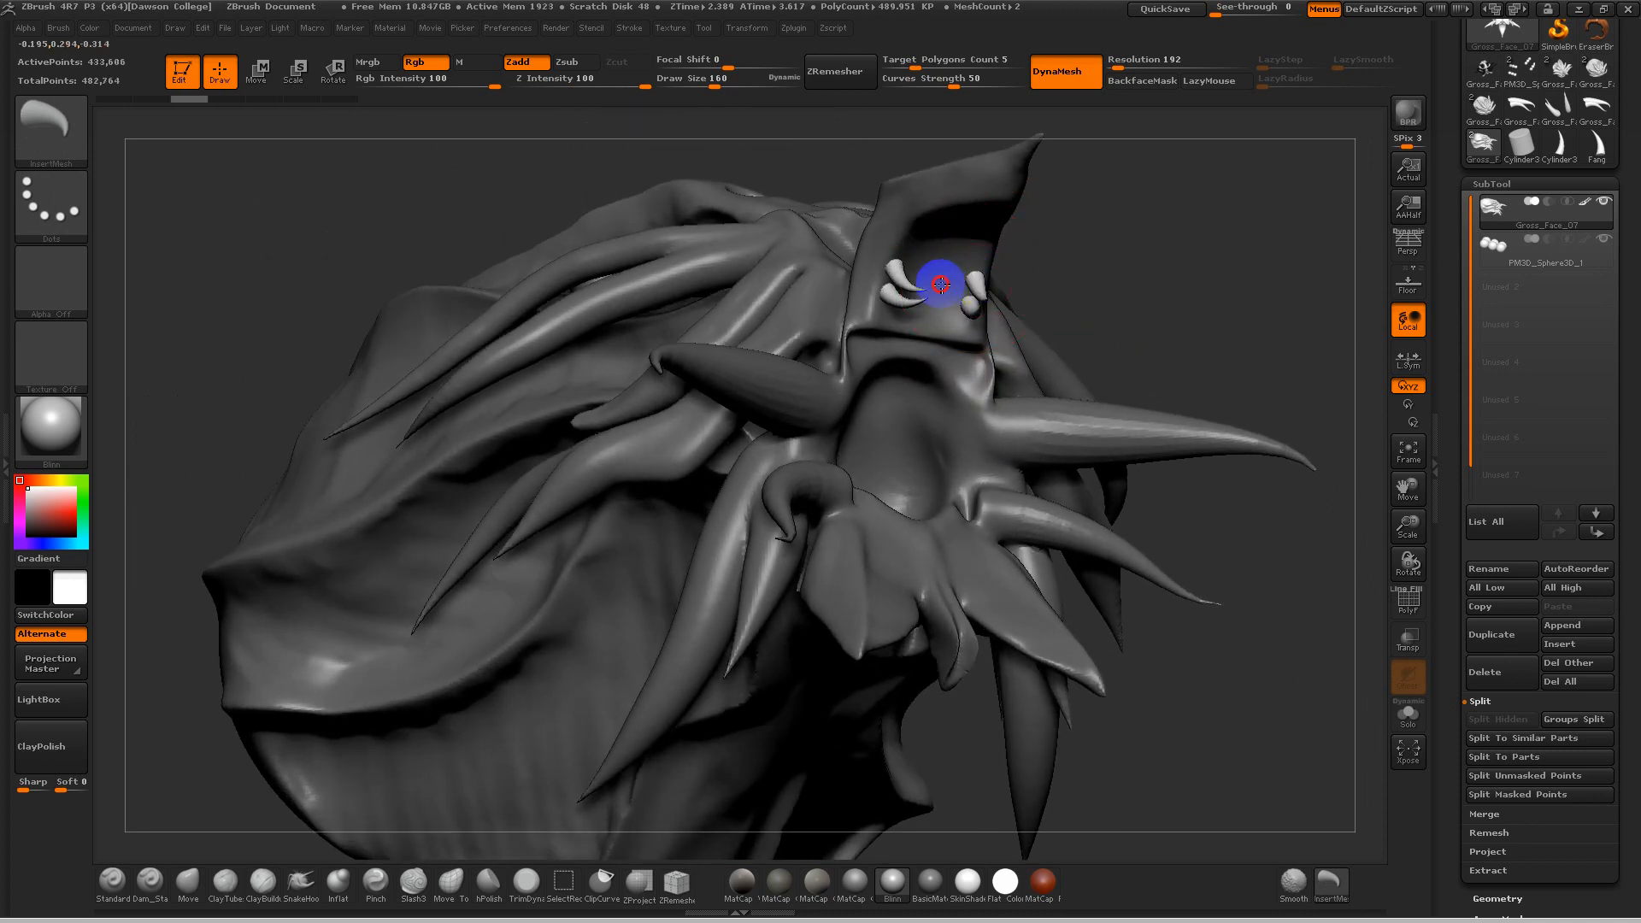
key(ctrl+z)
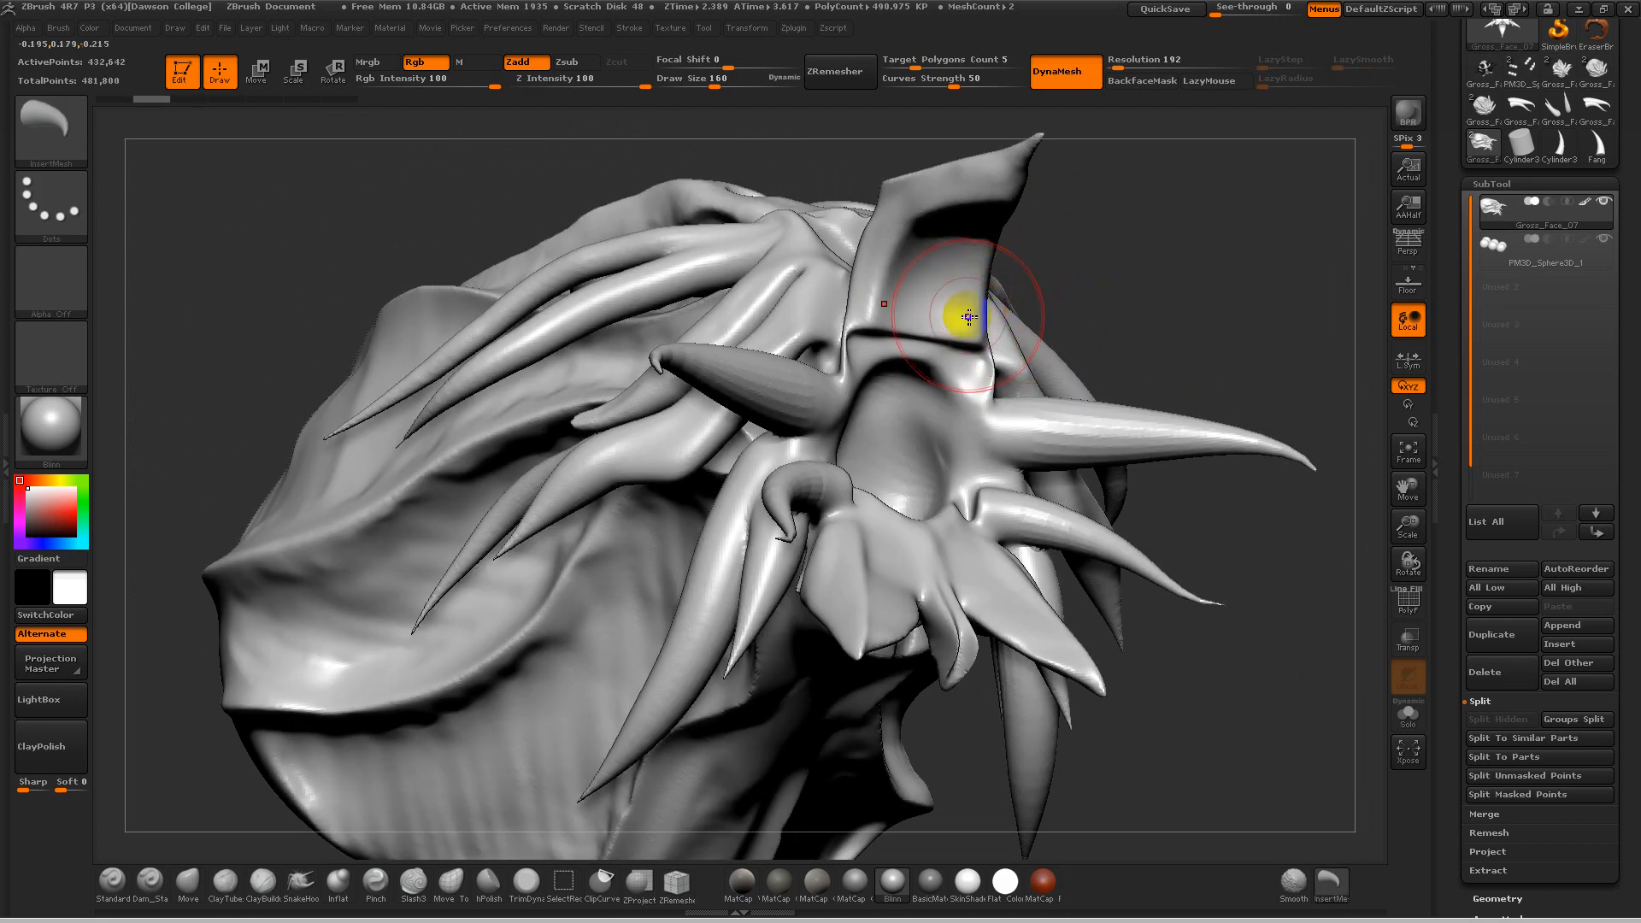
Step: Insert one mirrored pair of fangs inside the upper beak and try adjusting them with the Transpose line
drag(939, 317, 1000, 319)
key(e)
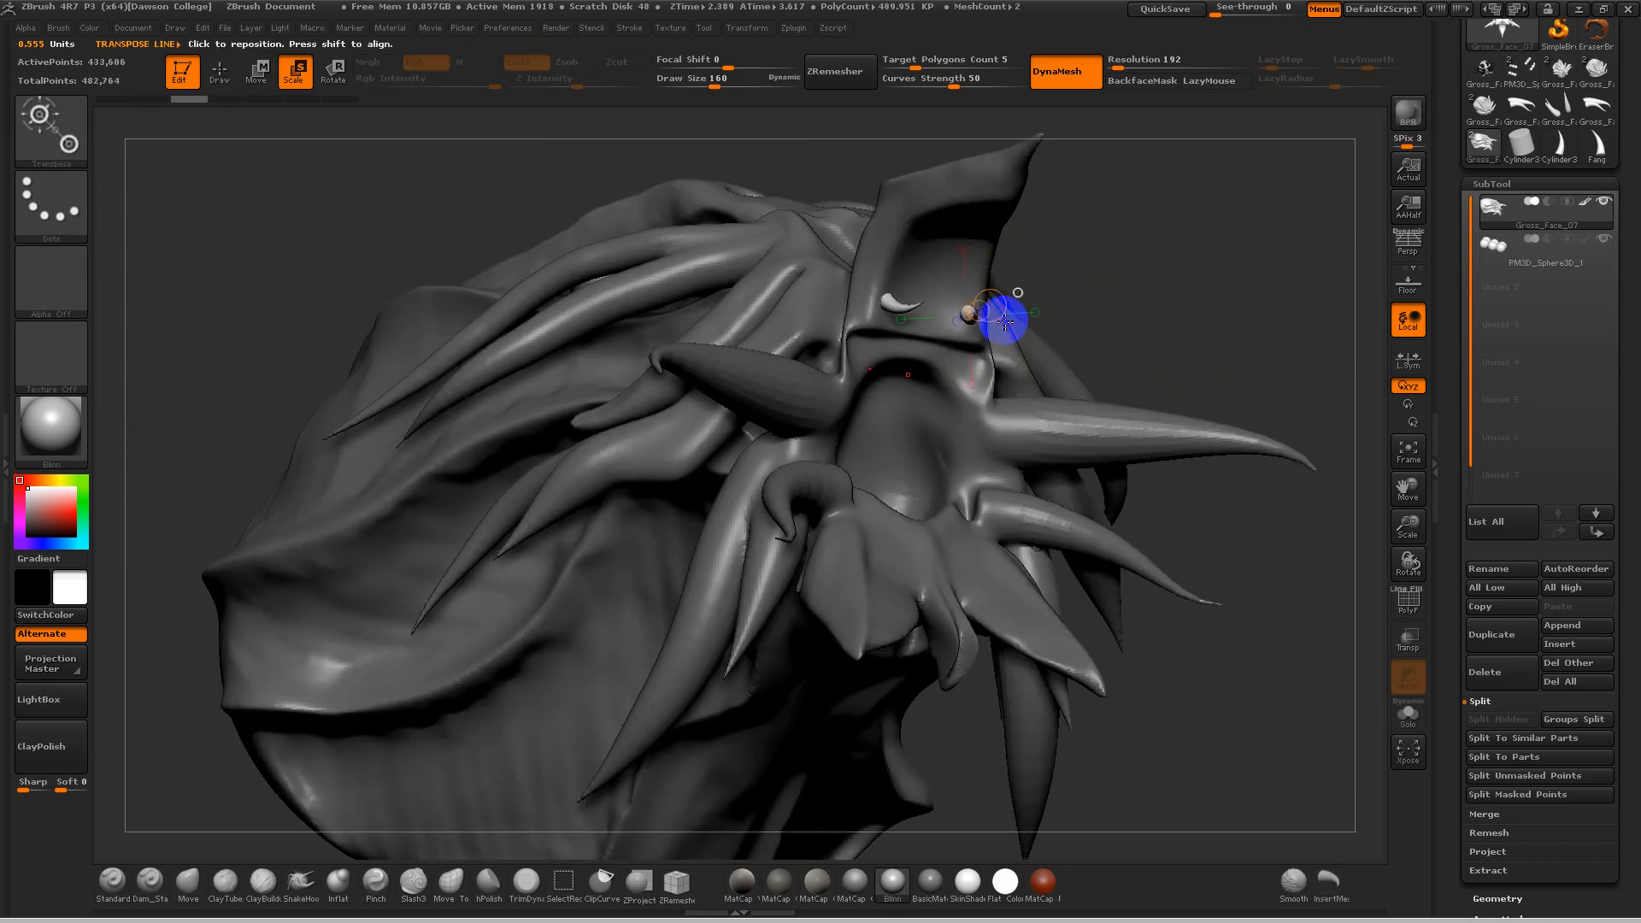
alt+drag(1145, 348, 1187, 335)
mouse_move(1059, 278)
mouse_down()
mouse_move(1080, 325)
mouse_move(1059, 282)
mouse_up()
key(ctrl+z)
key(ctrl+z)
drag(1099, 352, 1048, 447)
key(ctrl+shift+z)
key(ctrl+shift+z)
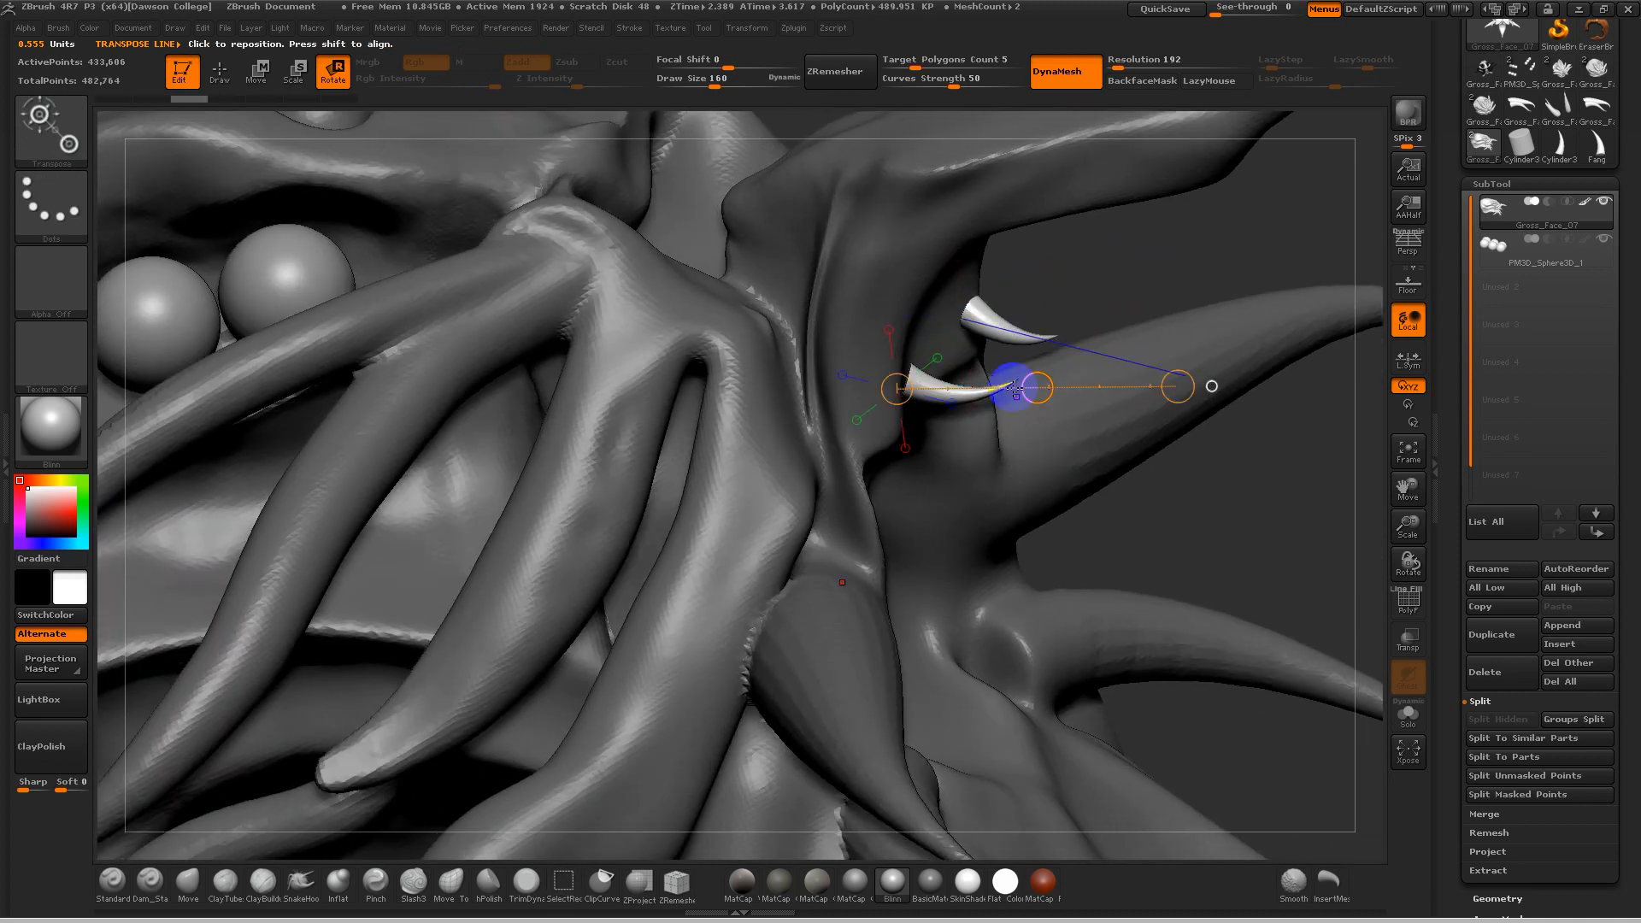
Step: Rotate the inserted fang pair with the Transpose line to angle it within the upper beak
drag(973, 565, 1587, 480)
drag(1231, 458, 1136, 345)
drag(1017, 262, 1049, 393)
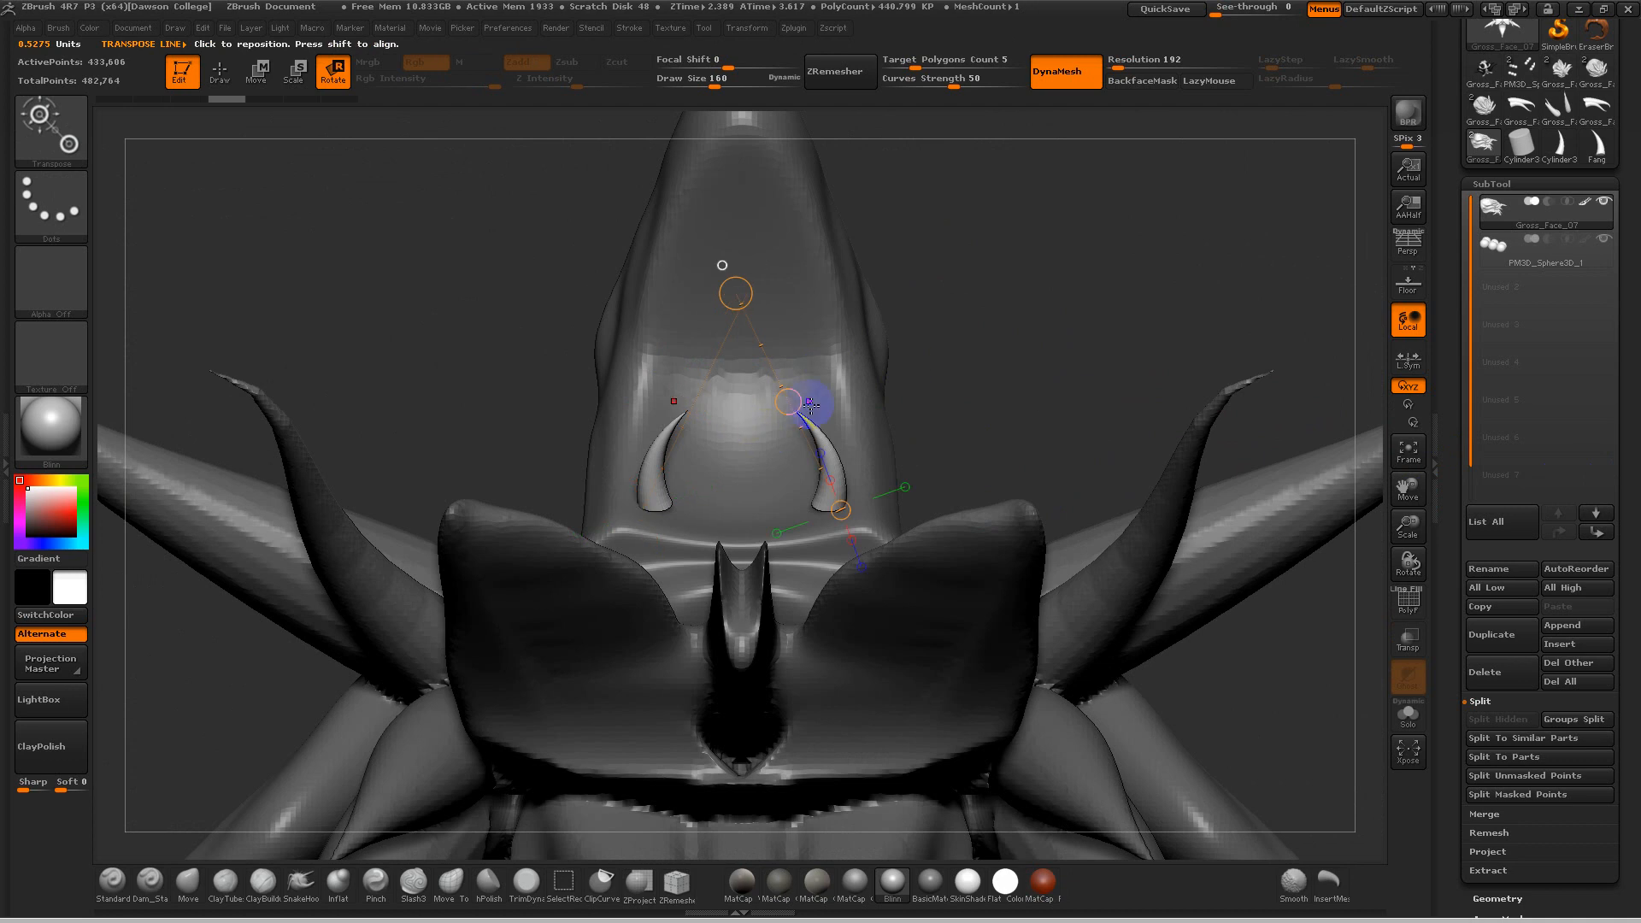
drag(865, 369, 868, 510)
drag(988, 389, 954, 550)
mouse_move(823, 508)
mouse_down()
mouse_move(809, 465)
mouse_move(832, 442)
mouse_move(818, 476)
mouse_move(849, 407)
mouse_move(821, 477)
mouse_move(834, 432)
mouse_move(826, 448)
mouse_up()
Step: Try the Transpose Move mode on the fang pair, and undo the pair's insertion
key(w)
key(ctrl+z)
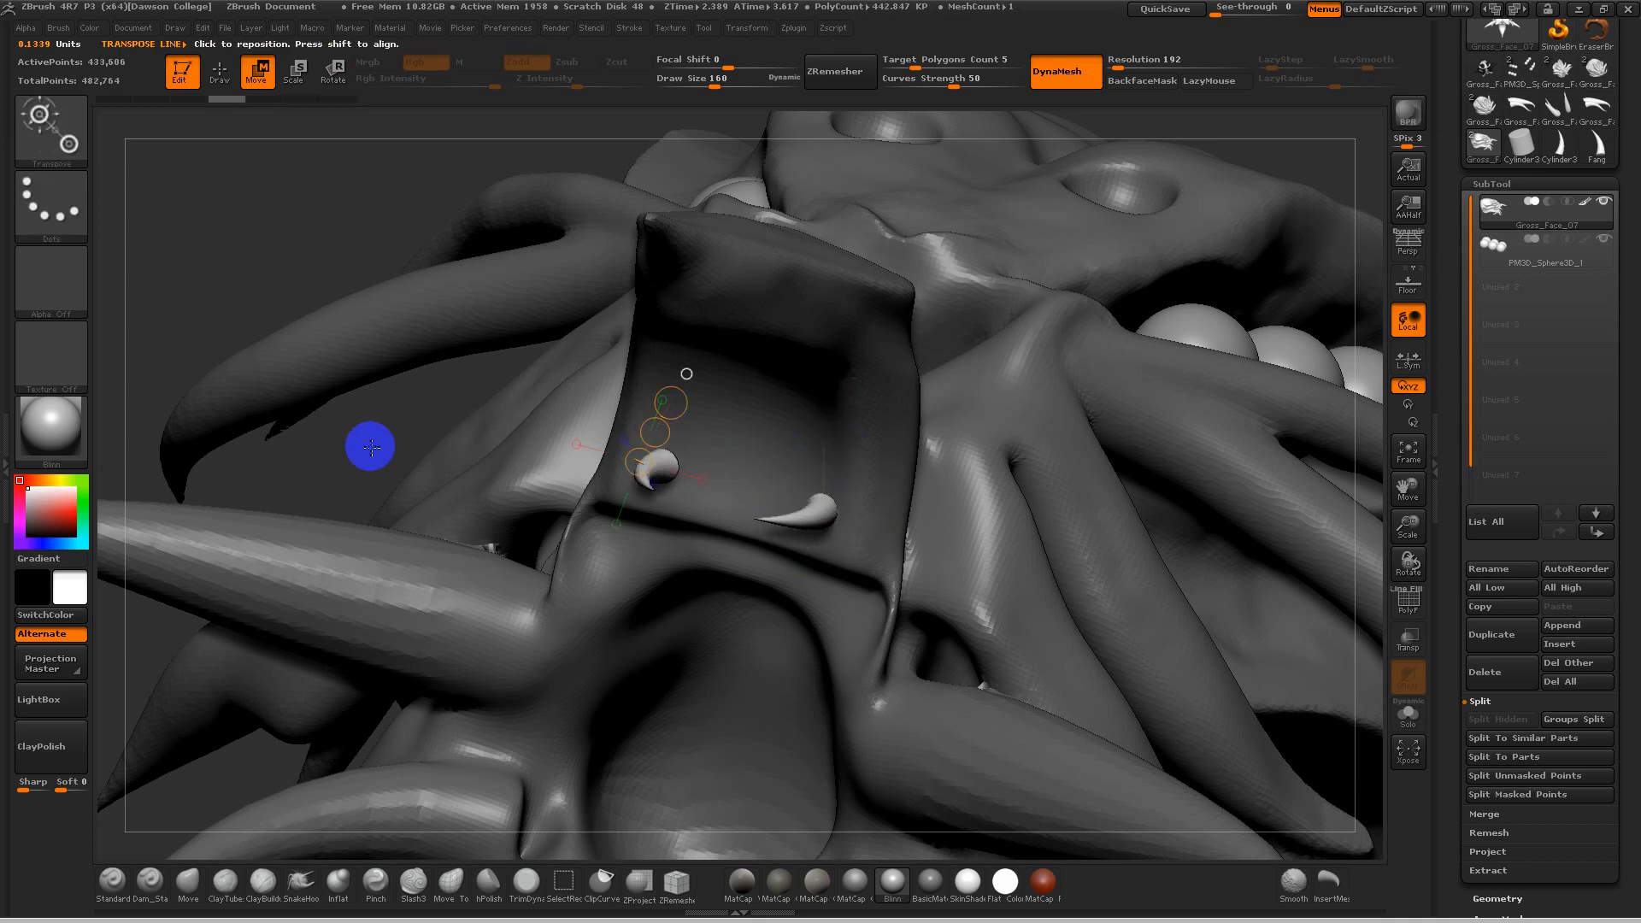
drag(351, 370, 668, 305)
key(ctrl+z)
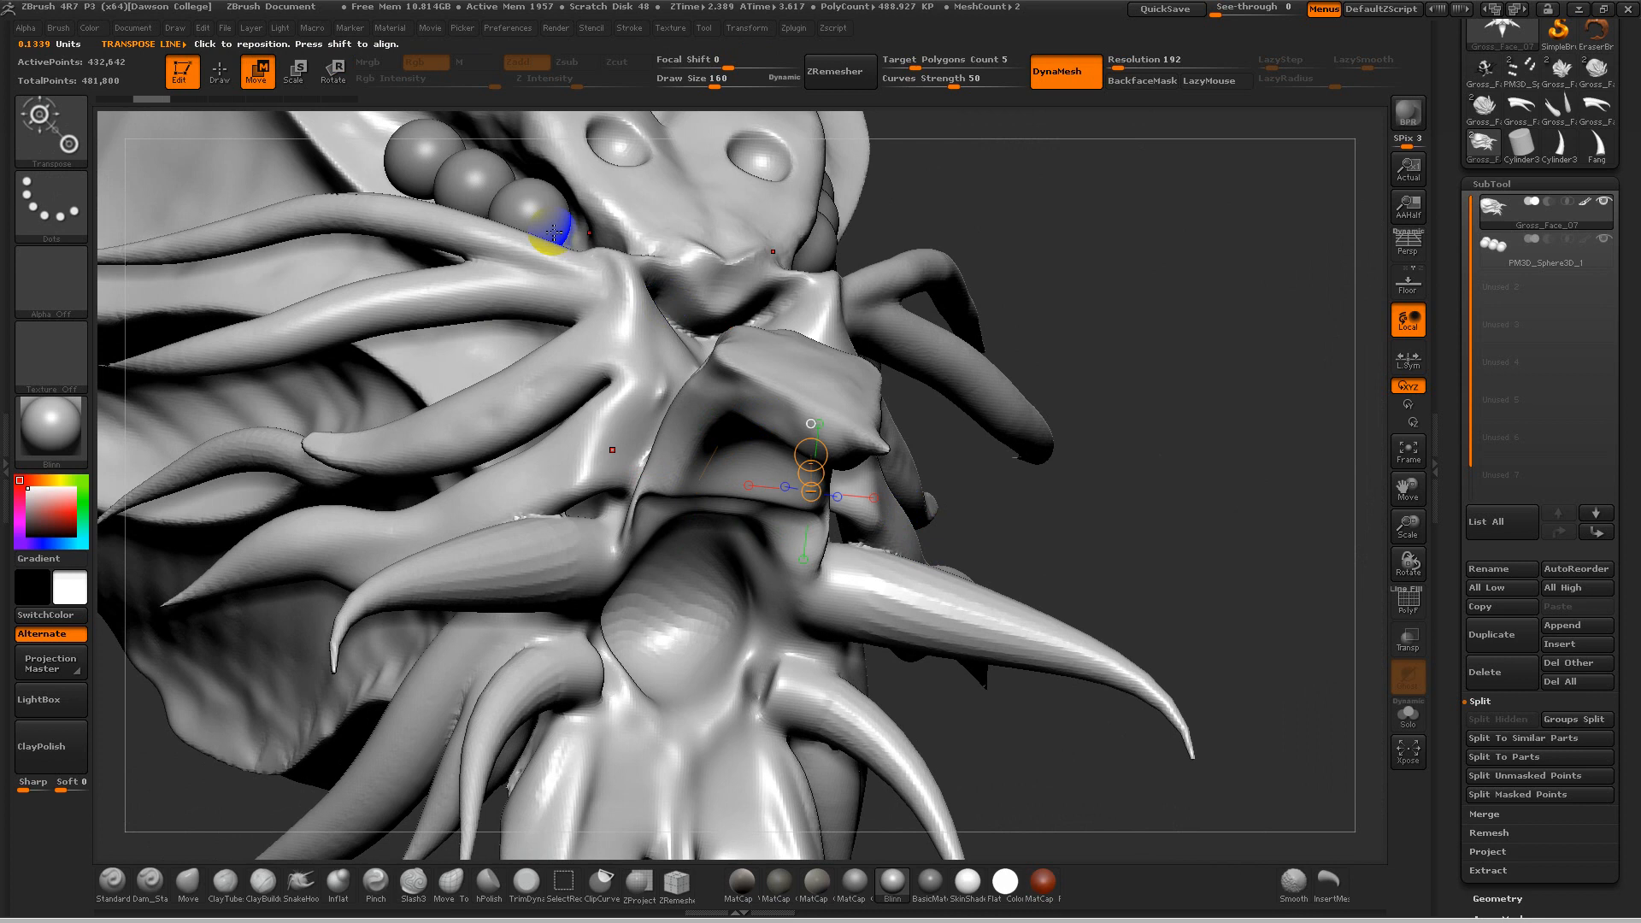
Step: Return to Draw mode and enable Curve Mode in the fang brush's stroke settings
key(q)
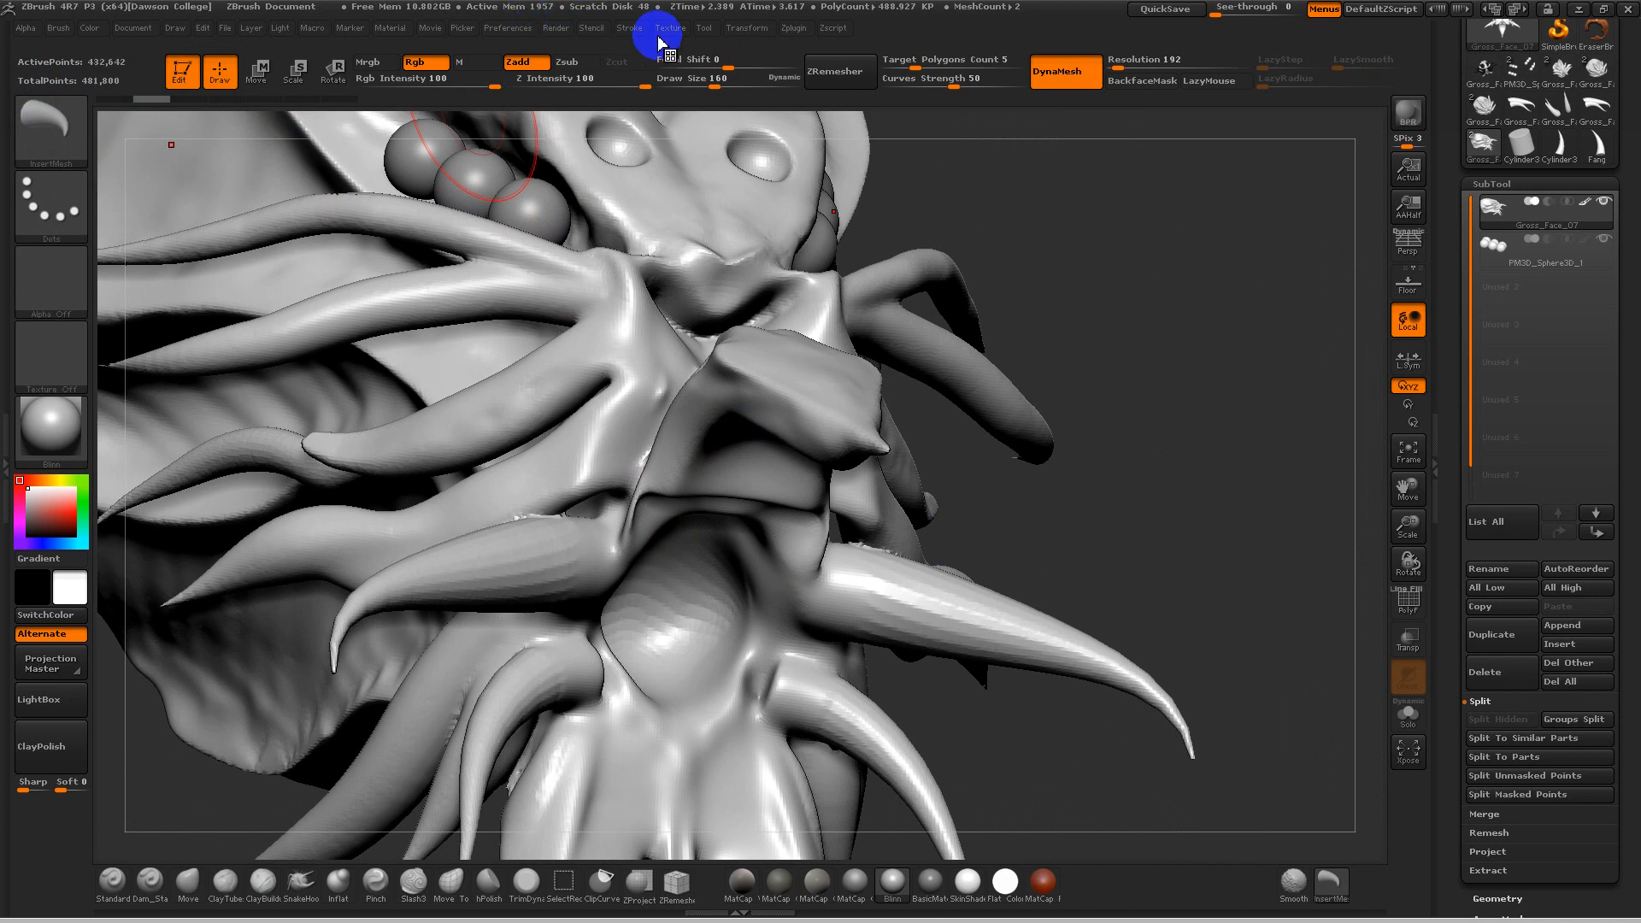
click(629, 28)
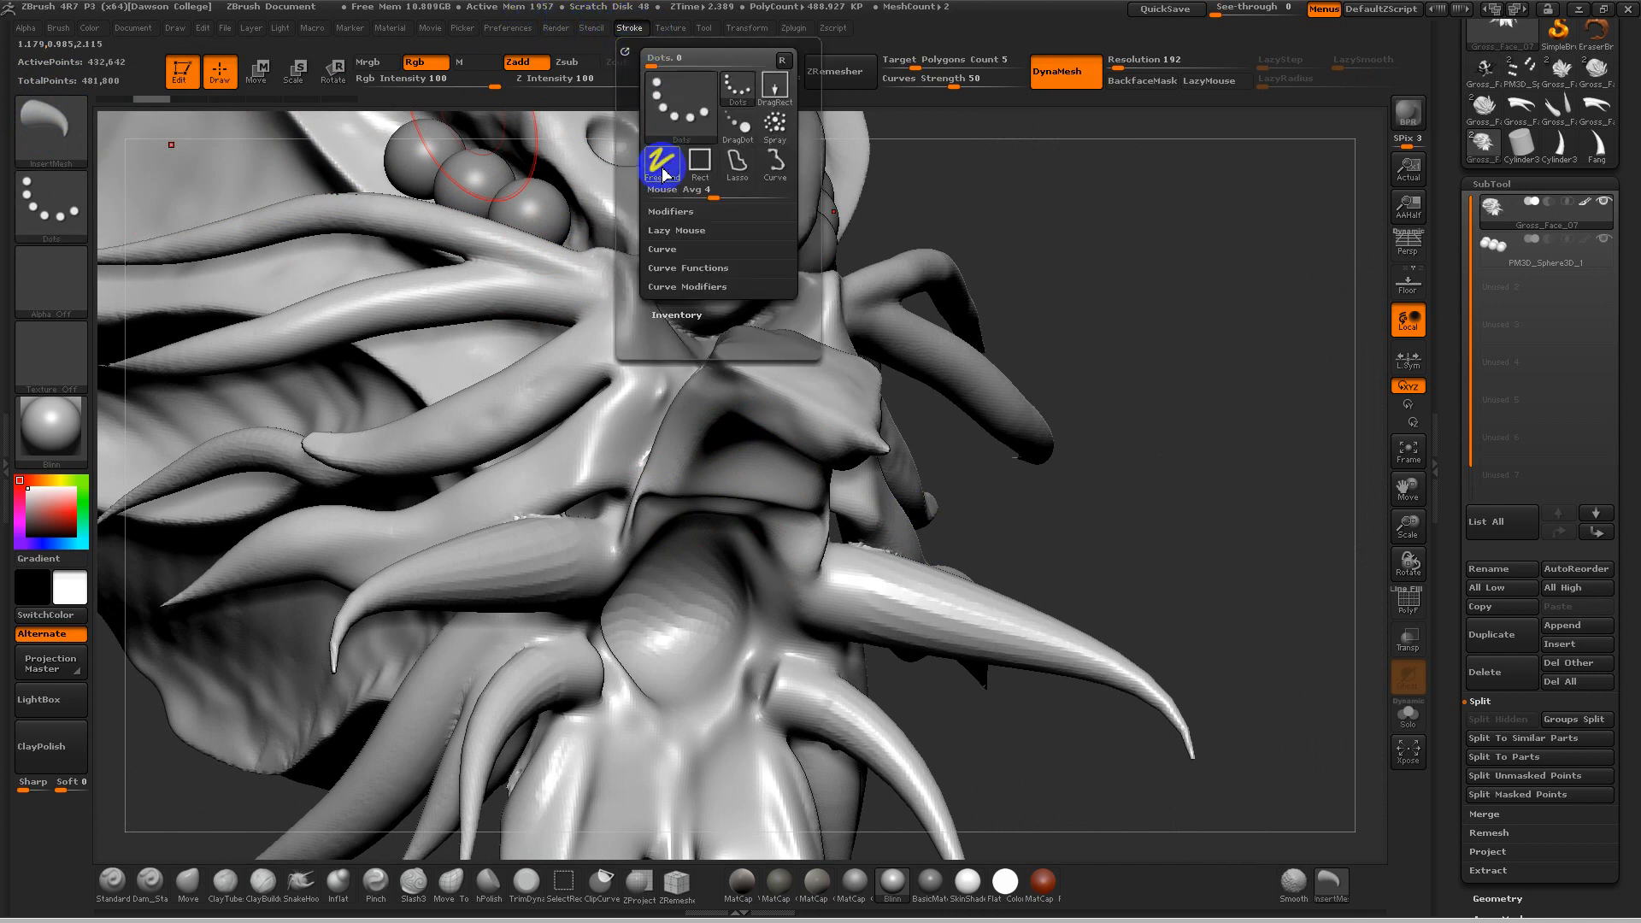
click(671, 252)
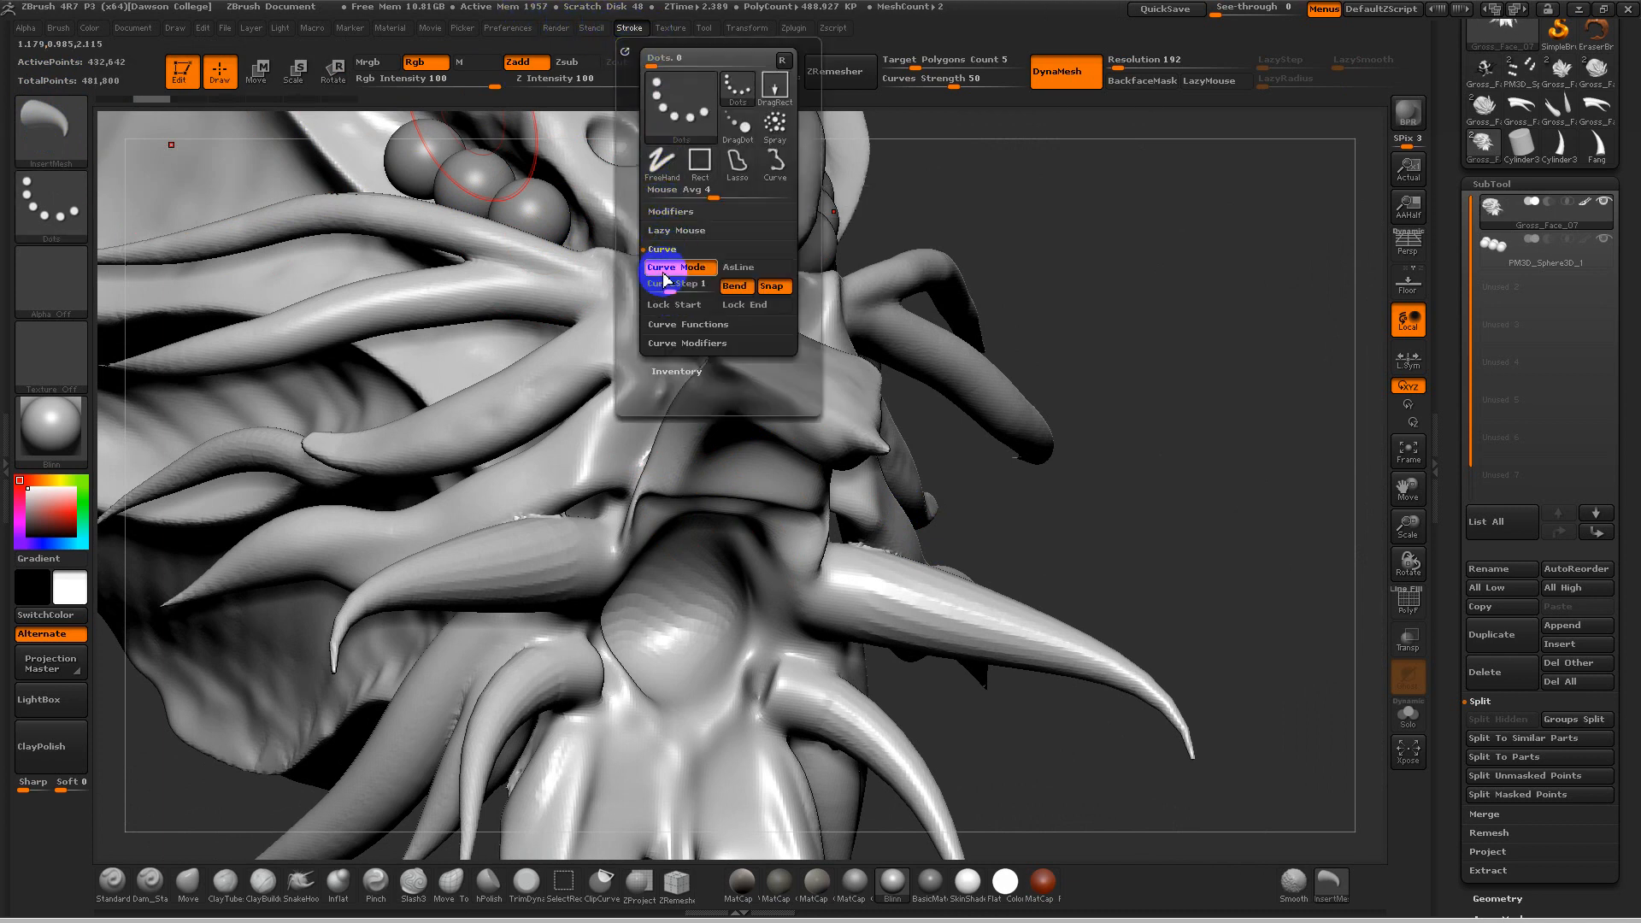
Step: Try drawing curves of fangs across the inside of the upper beak with a smaller draw size, and undo them
key(f)
mouse_move(1015, 450)
mouse_down()
mouse_move(1000, 322)
mouse_move(1017, 323)
mouse_up()
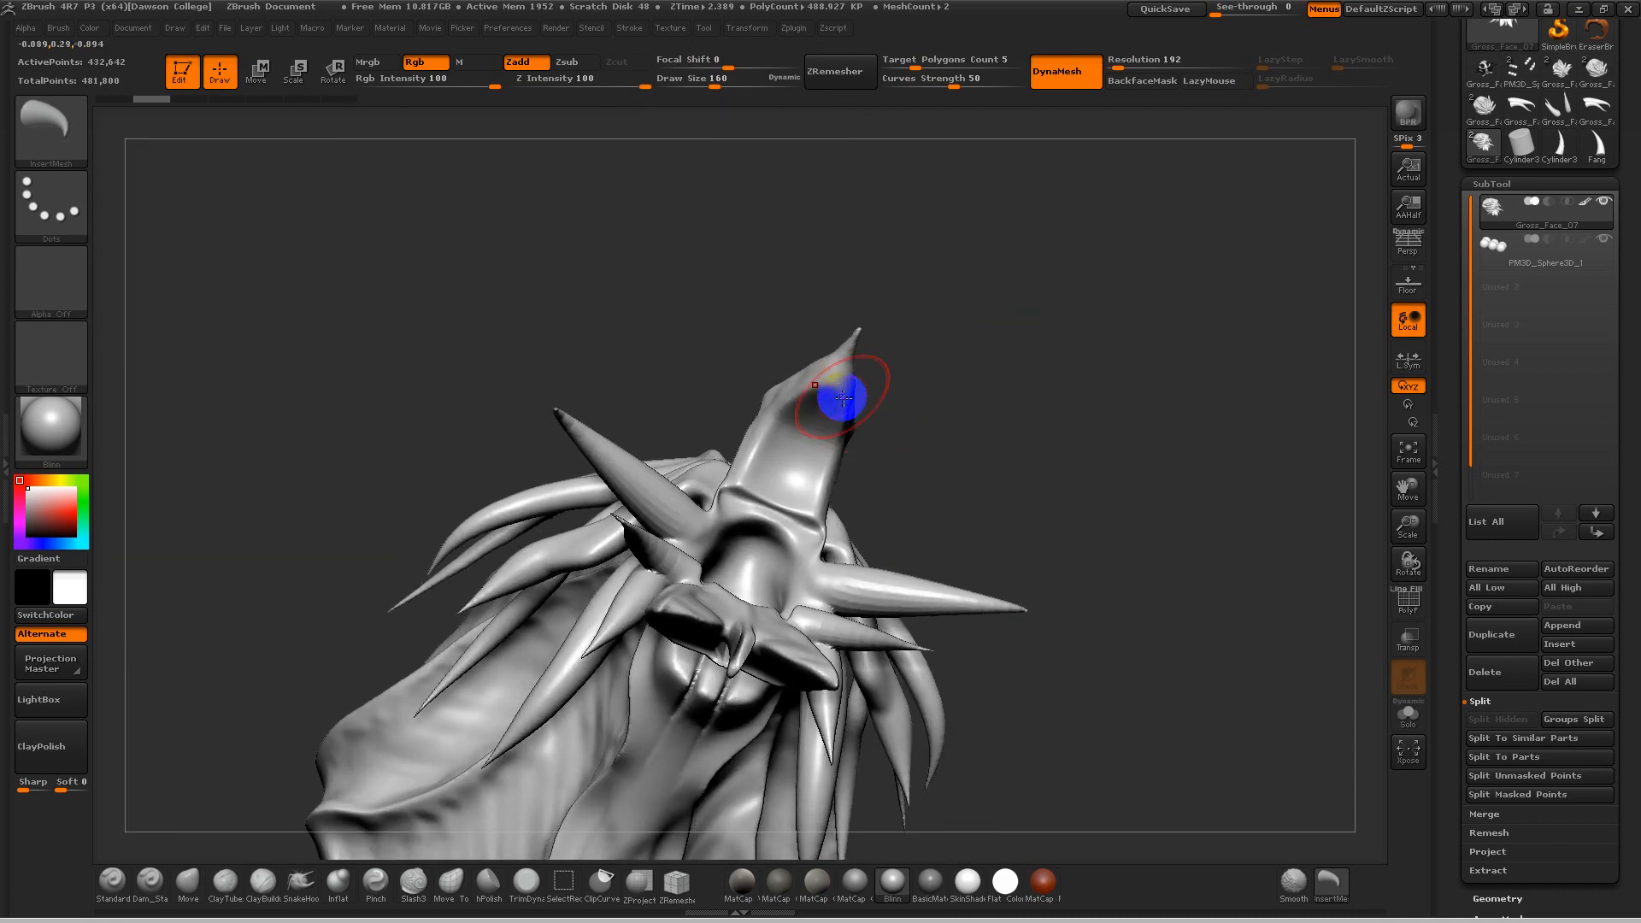
drag(720, 498, 797, 482)
key(ctrl+z)
key(s)
drag(813, 426, 801, 427)
drag(816, 528, 818, 539)
mouse_move(923, 473)
mouse_down()
mouse_move(919, 502)
mouse_move(950, 482)
mouse_move(931, 389)
mouse_up()
key(ctrl+z)
Step: Reduce the draw size to 45 and try finer fang curves across the inside of the upper beak
alt+drag(922, 514, 911, 603)
drag(852, 396, 854, 401)
key(ctrl+z)
key(s)
drag(849, 484, 839, 484)
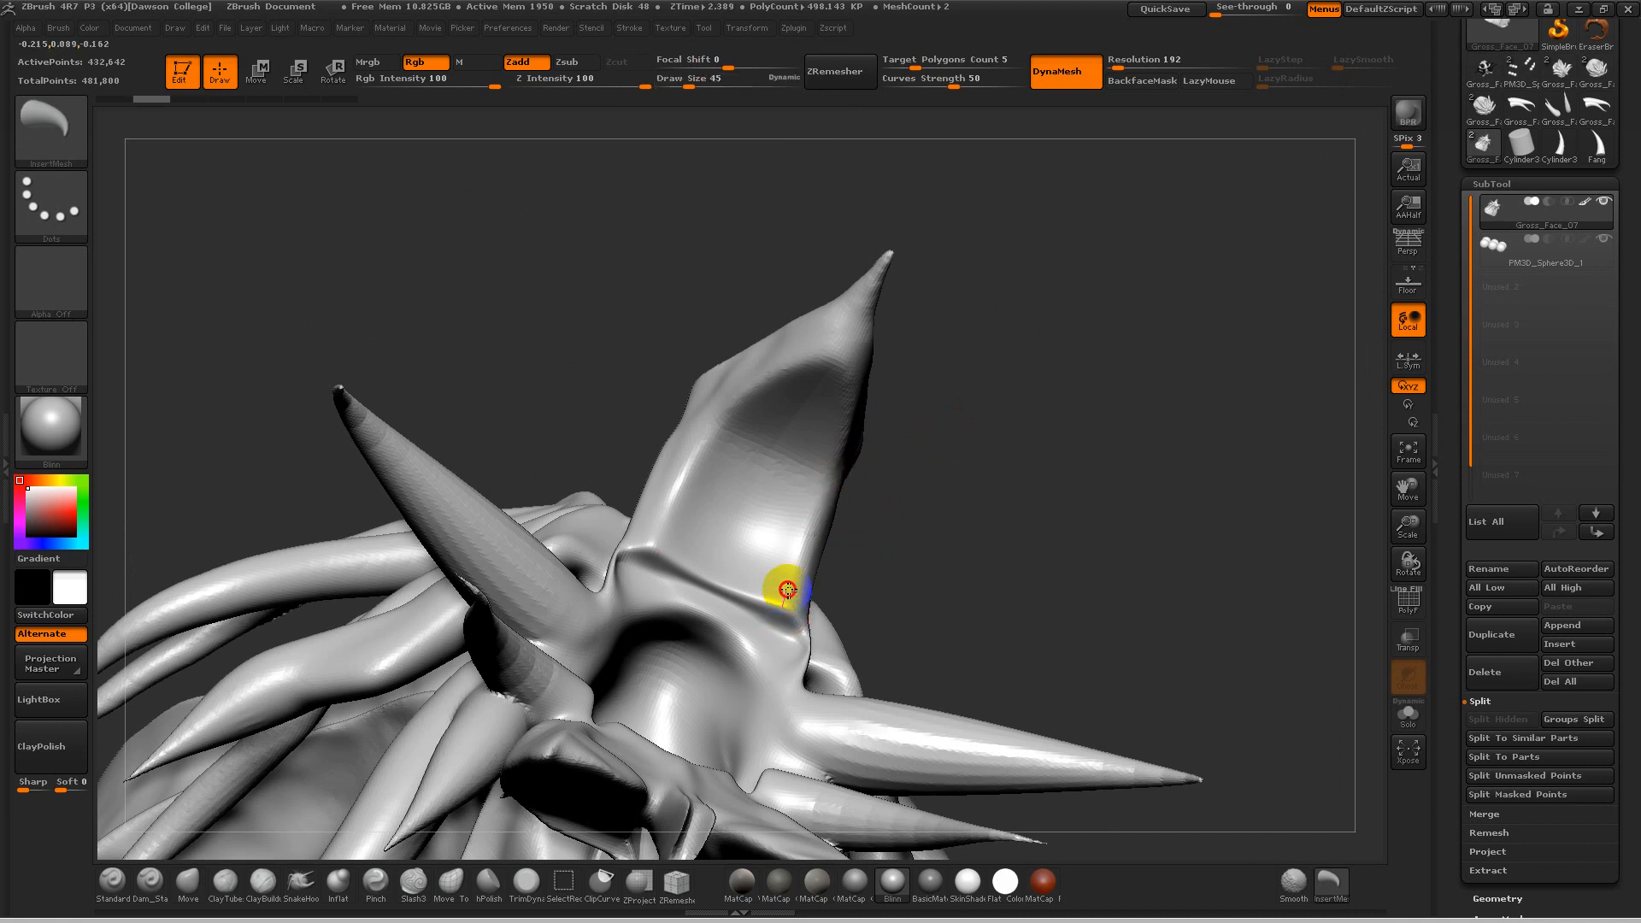
drag(844, 364, 846, 366)
mouse_move(915, 495)
mouse_down()
mouse_move(905, 513)
mouse_move(927, 556)
mouse_move(834, 563)
mouse_up()
key(ctrl+z)
key(ctrl+z)
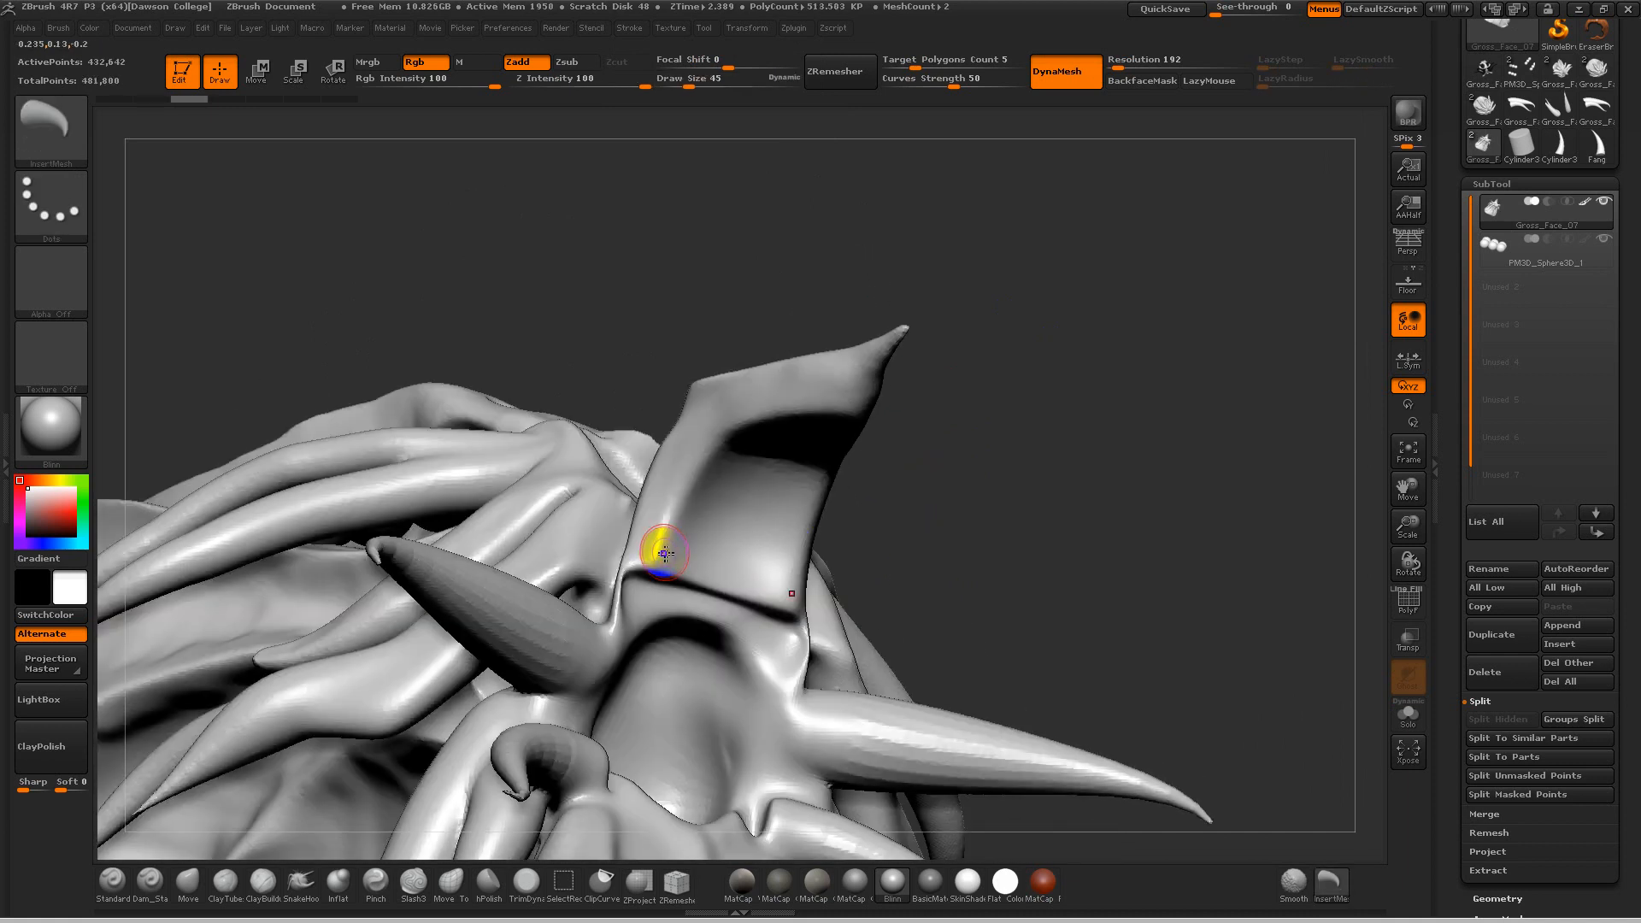
Step: Undo all the remaining test curves of fangs on the upper beak
mouse_move(932, 453)
mouse_down()
mouse_move(1018, 495)
mouse_move(1007, 604)
mouse_move(1028, 553)
mouse_move(1051, 695)
mouse_move(1047, 566)
mouse_up()
key(ctrl+z)
key(ctrl+z)
key(ctrl+z)
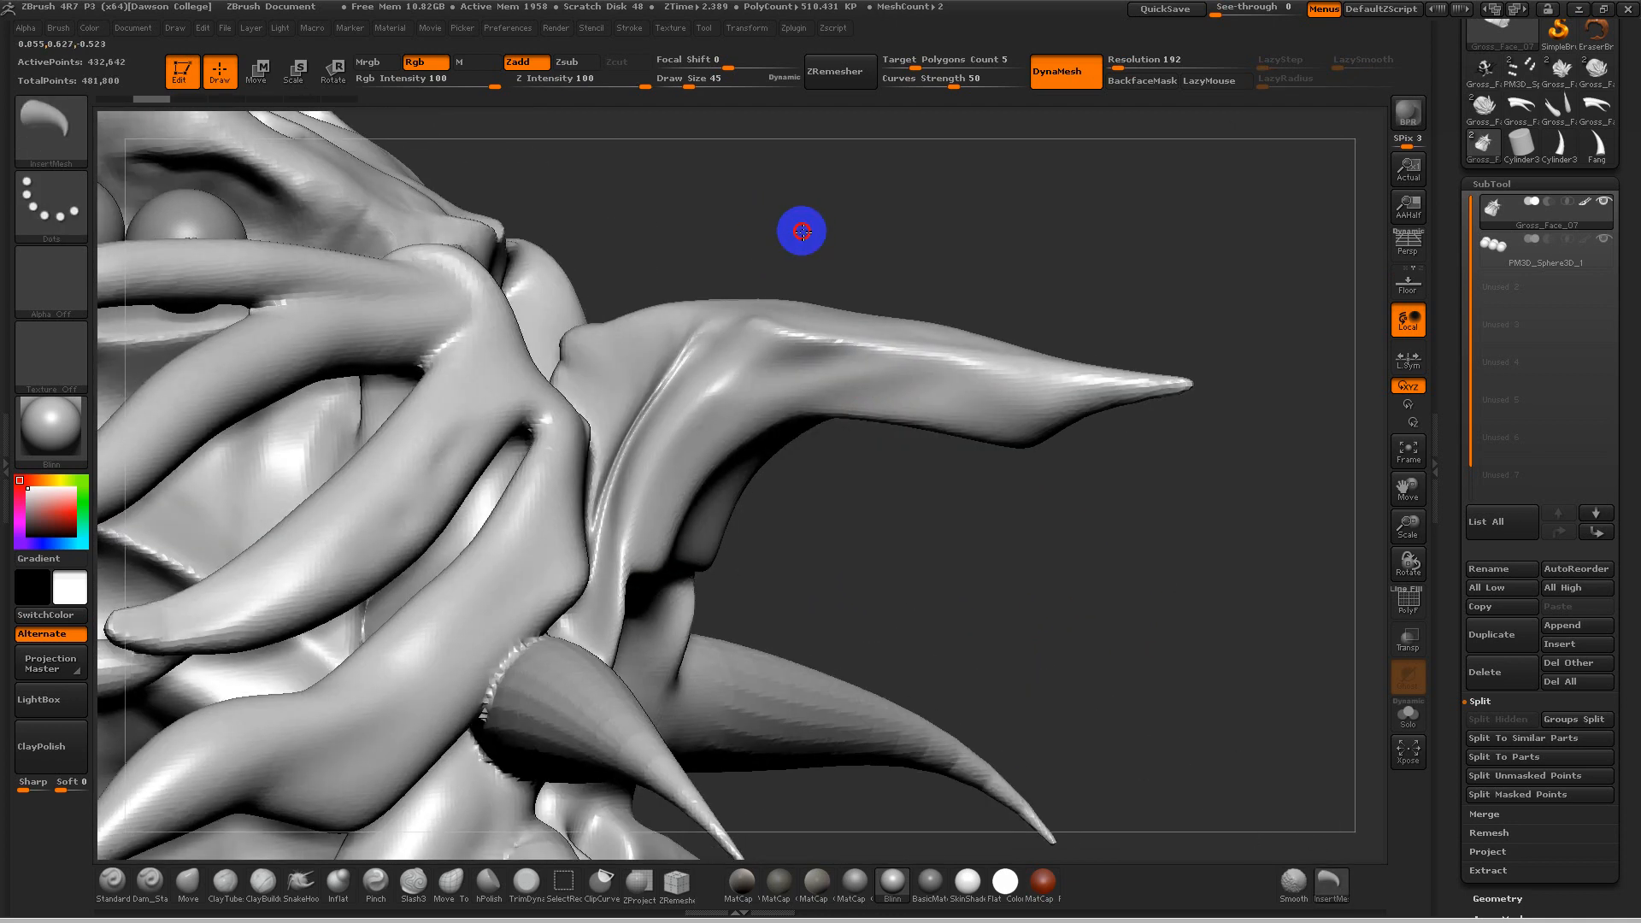
key(ctrl+z)
key(ctrl+z)
key(ctrl+z)
key(ctrl+z)
key(ctrl+z)
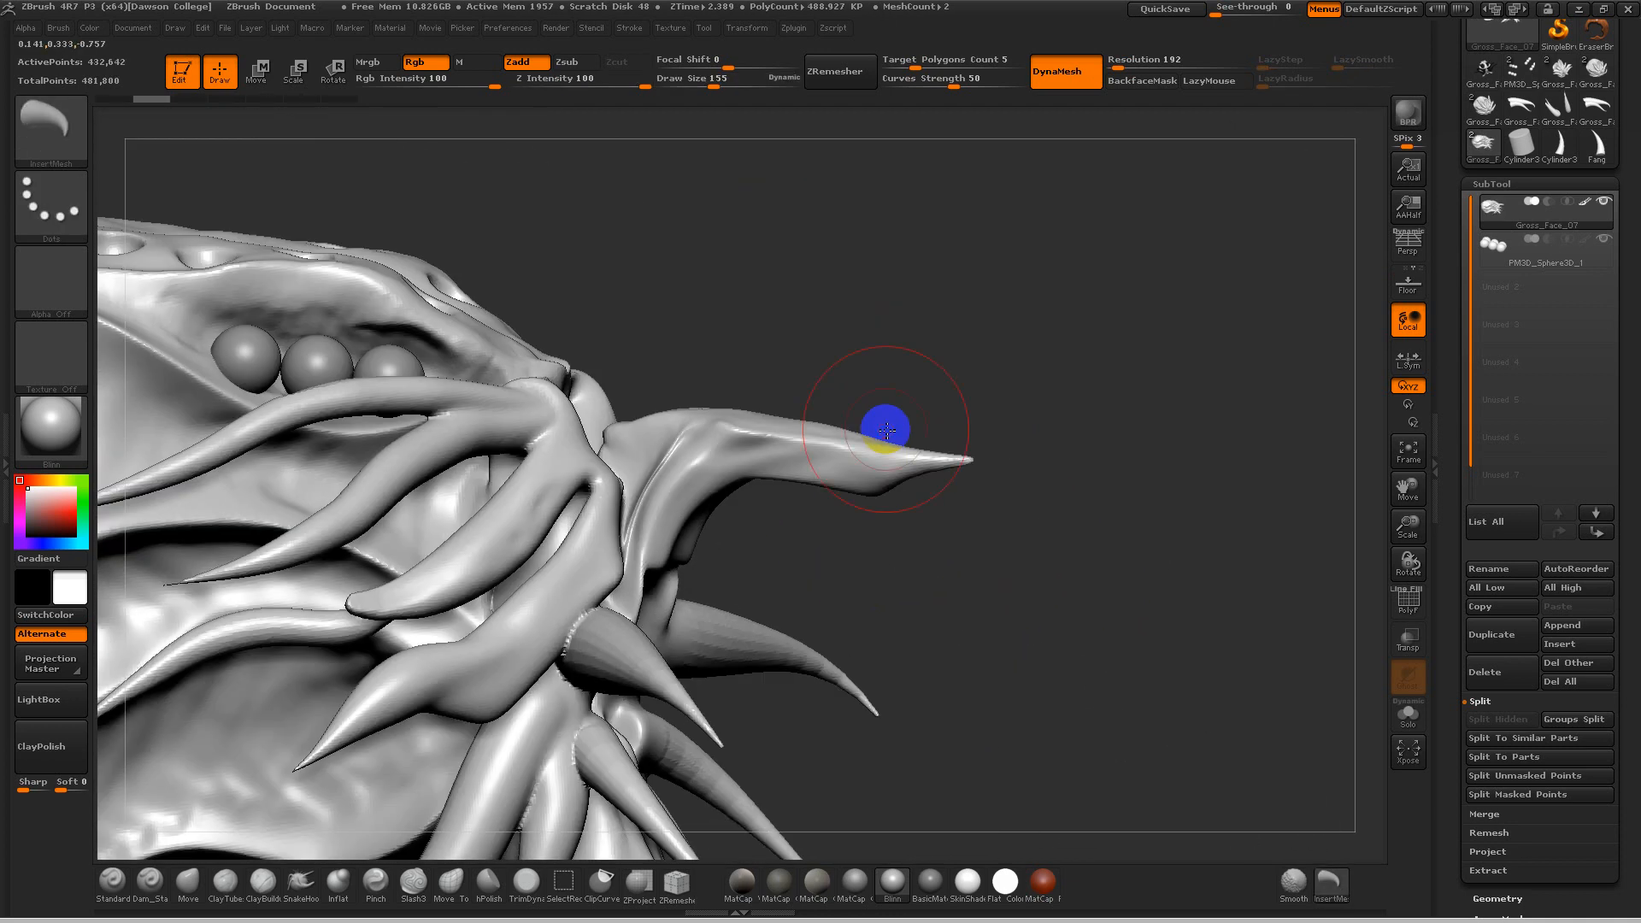
key(ctrl+z)
key(ctrl+z)
key(ctrl+z)
key(ctrl+z)
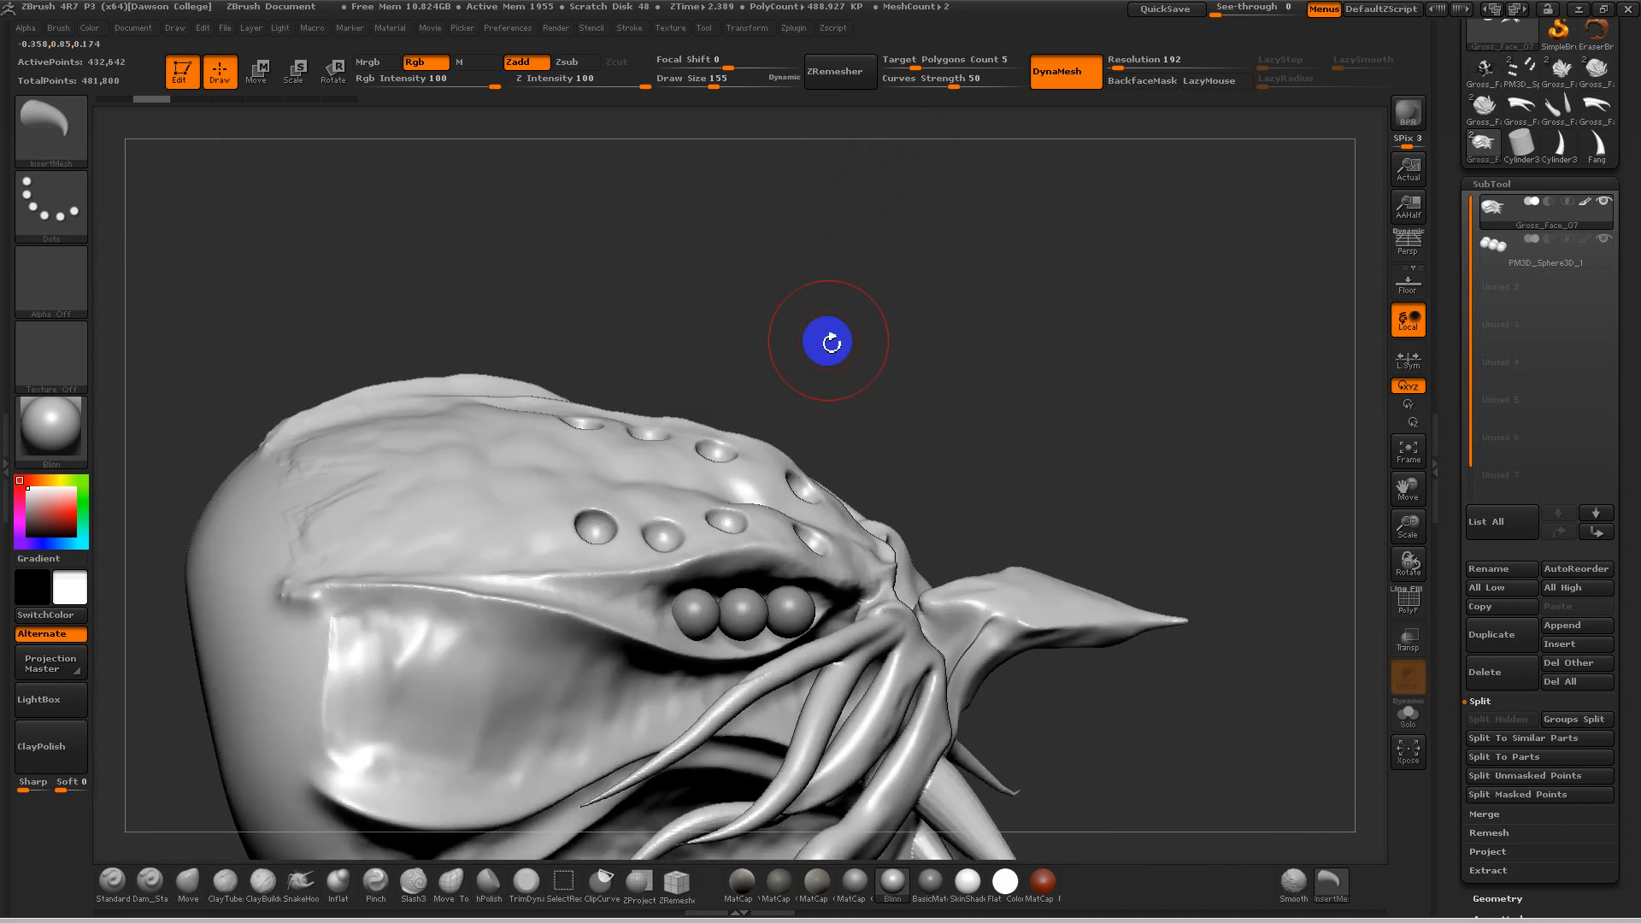
Step: Try a curved row of fangs along the top of the head at draw size 155, and undo it
drag(795, 348, 566, 353)
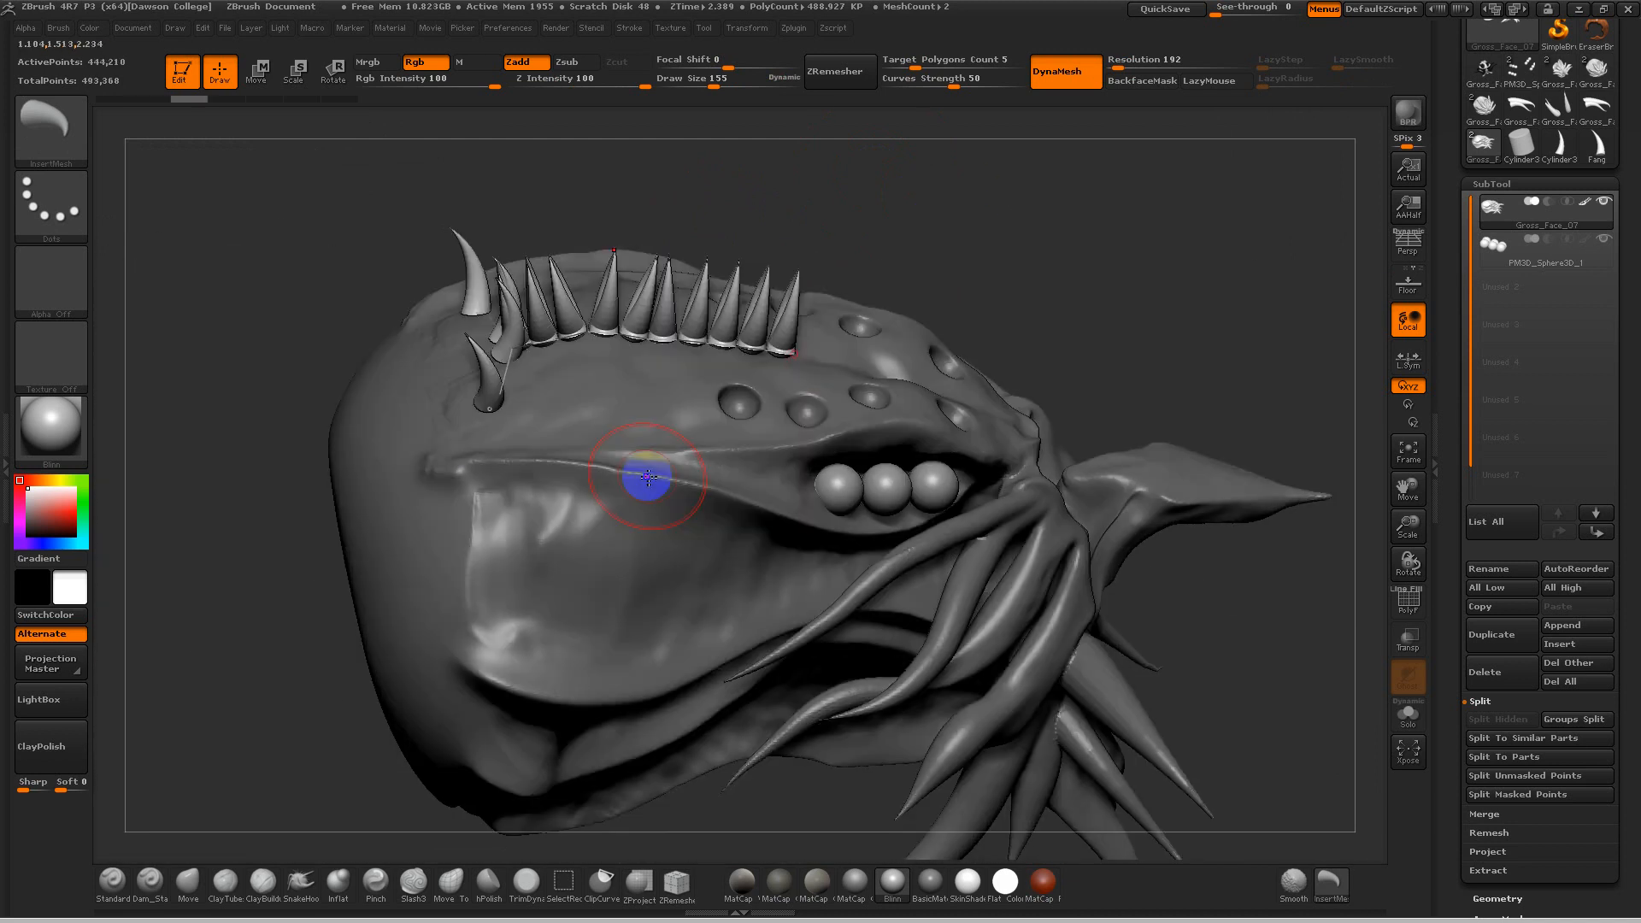
drag(803, 399, 665, 405)
drag(1068, 282, 1046, 476)
key(ctrl+z)
Step: Examine the head's side and the fang brush's Imbed value in its Depth settings
drag(1128, 520, 987, 451)
right_drag(984, 450, 641, 238)
right_drag(261, 654, 265, 655)
right_drag(749, 749, 710, 531)
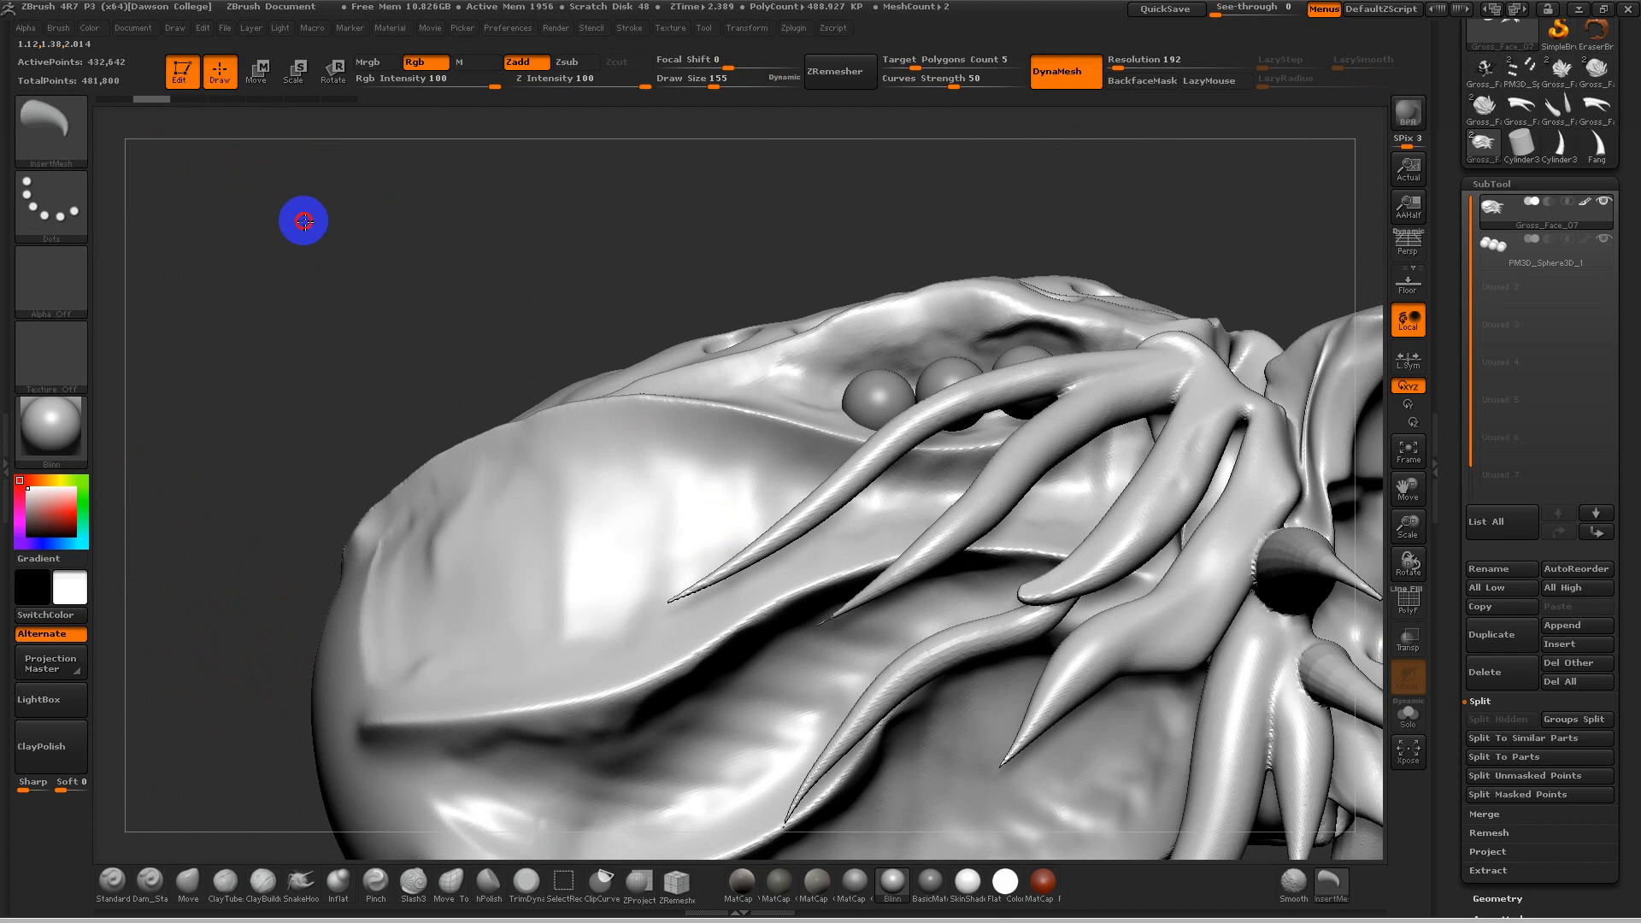
ctrl+right_drag(309, 229, 53, 64)
click(68, 33)
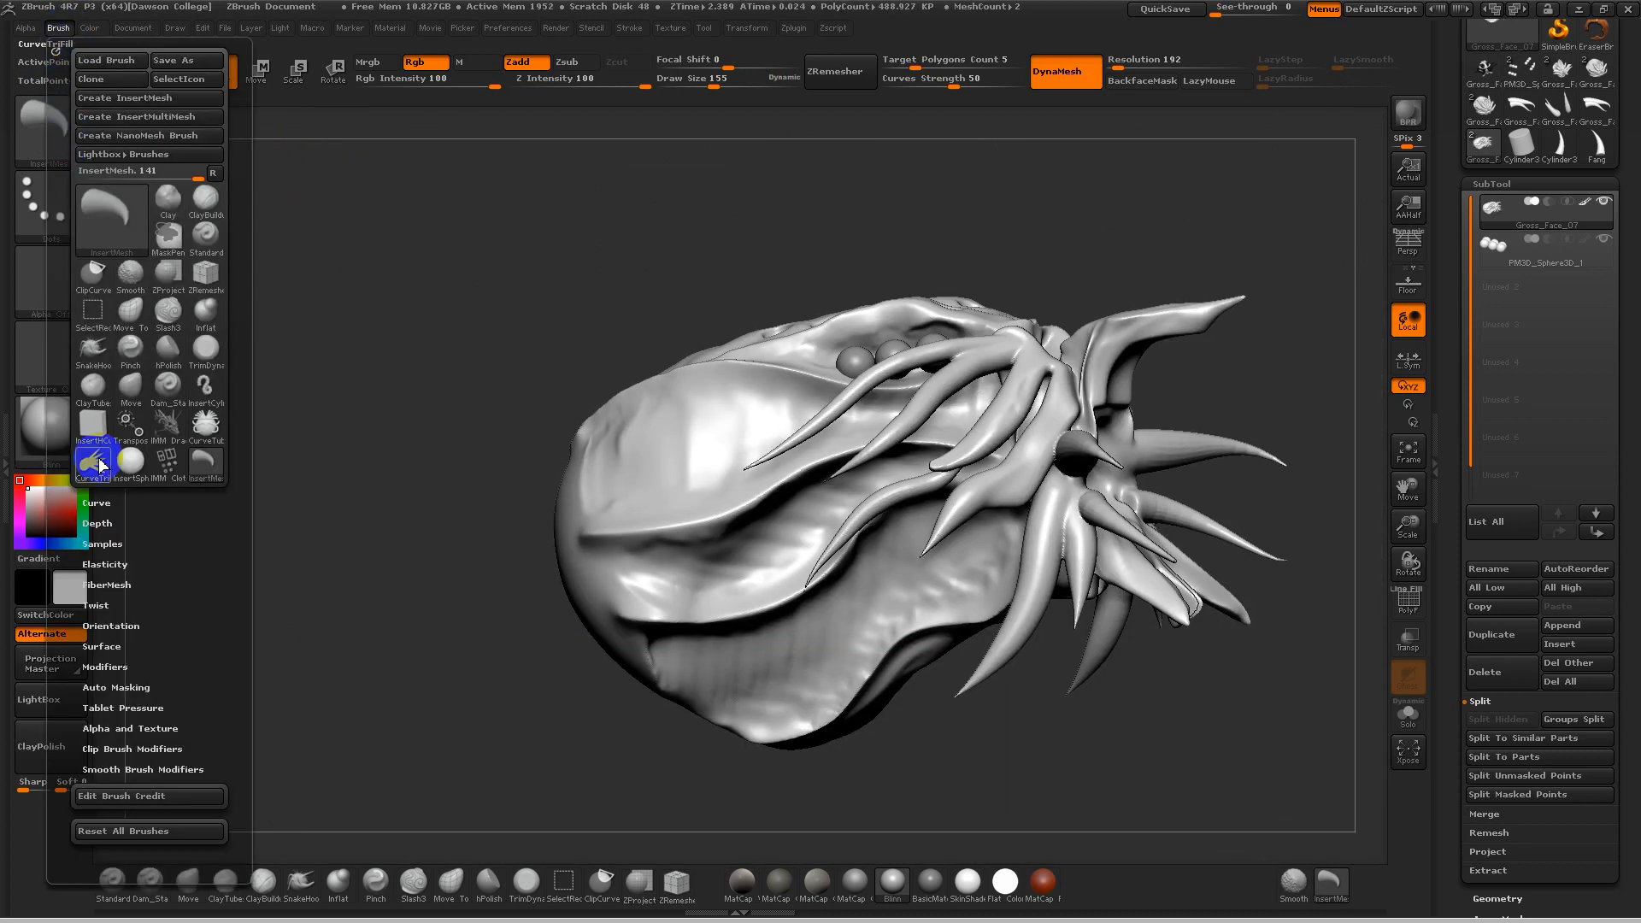
click(98, 524)
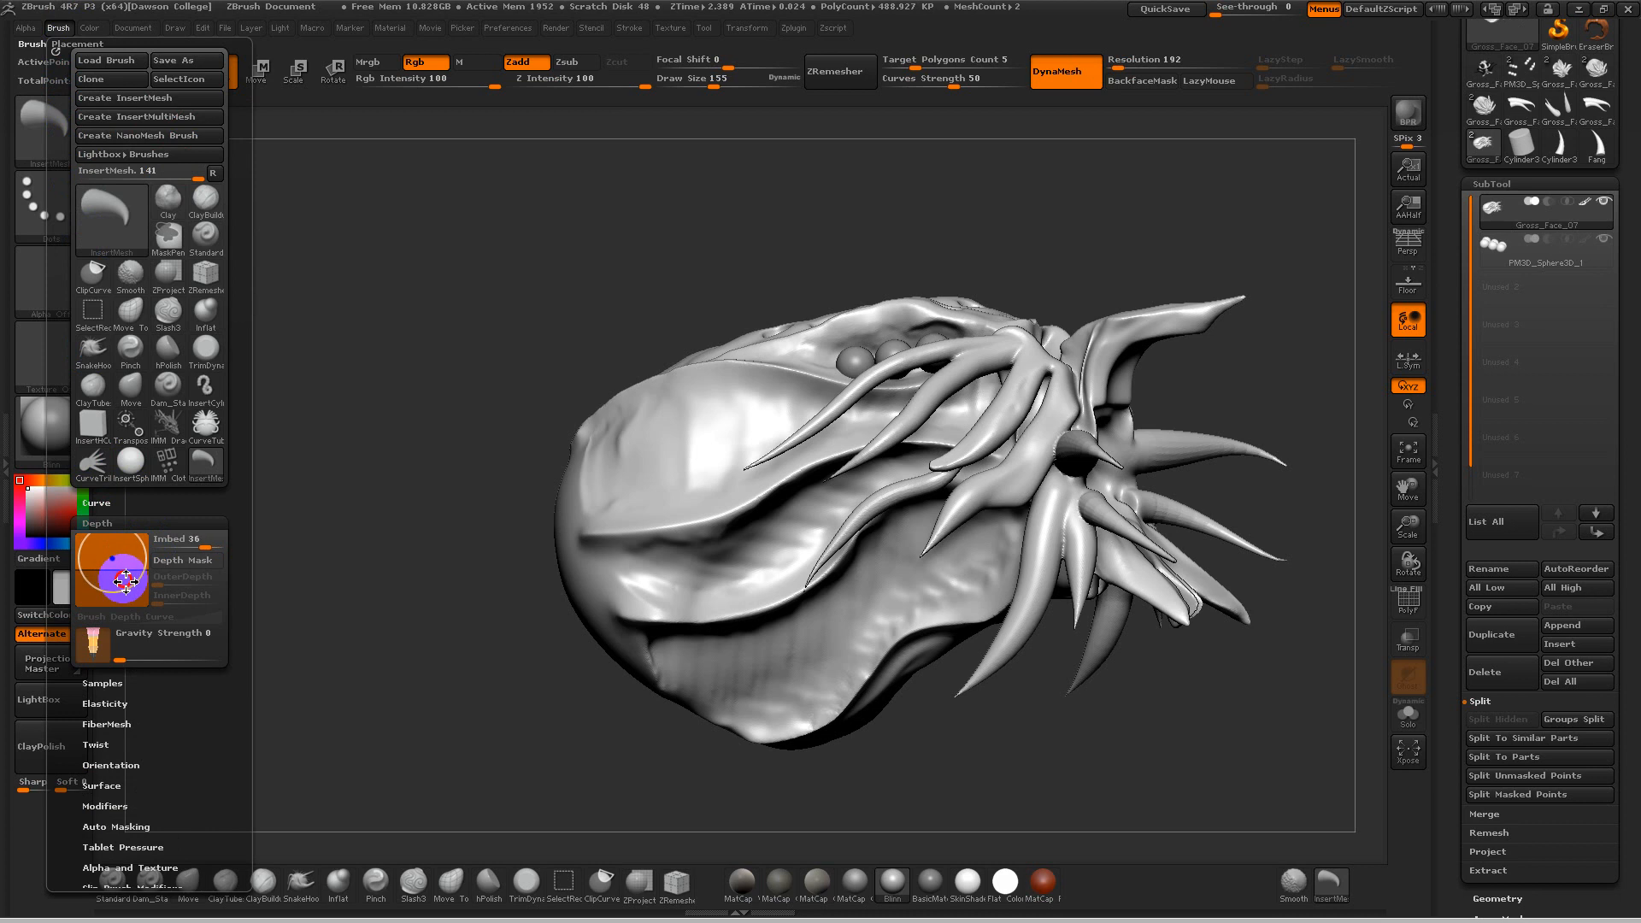
mouse_move(462, 555)
mouse_down()
mouse_move(502, 548)
mouse_move(590, 607)
mouse_up()
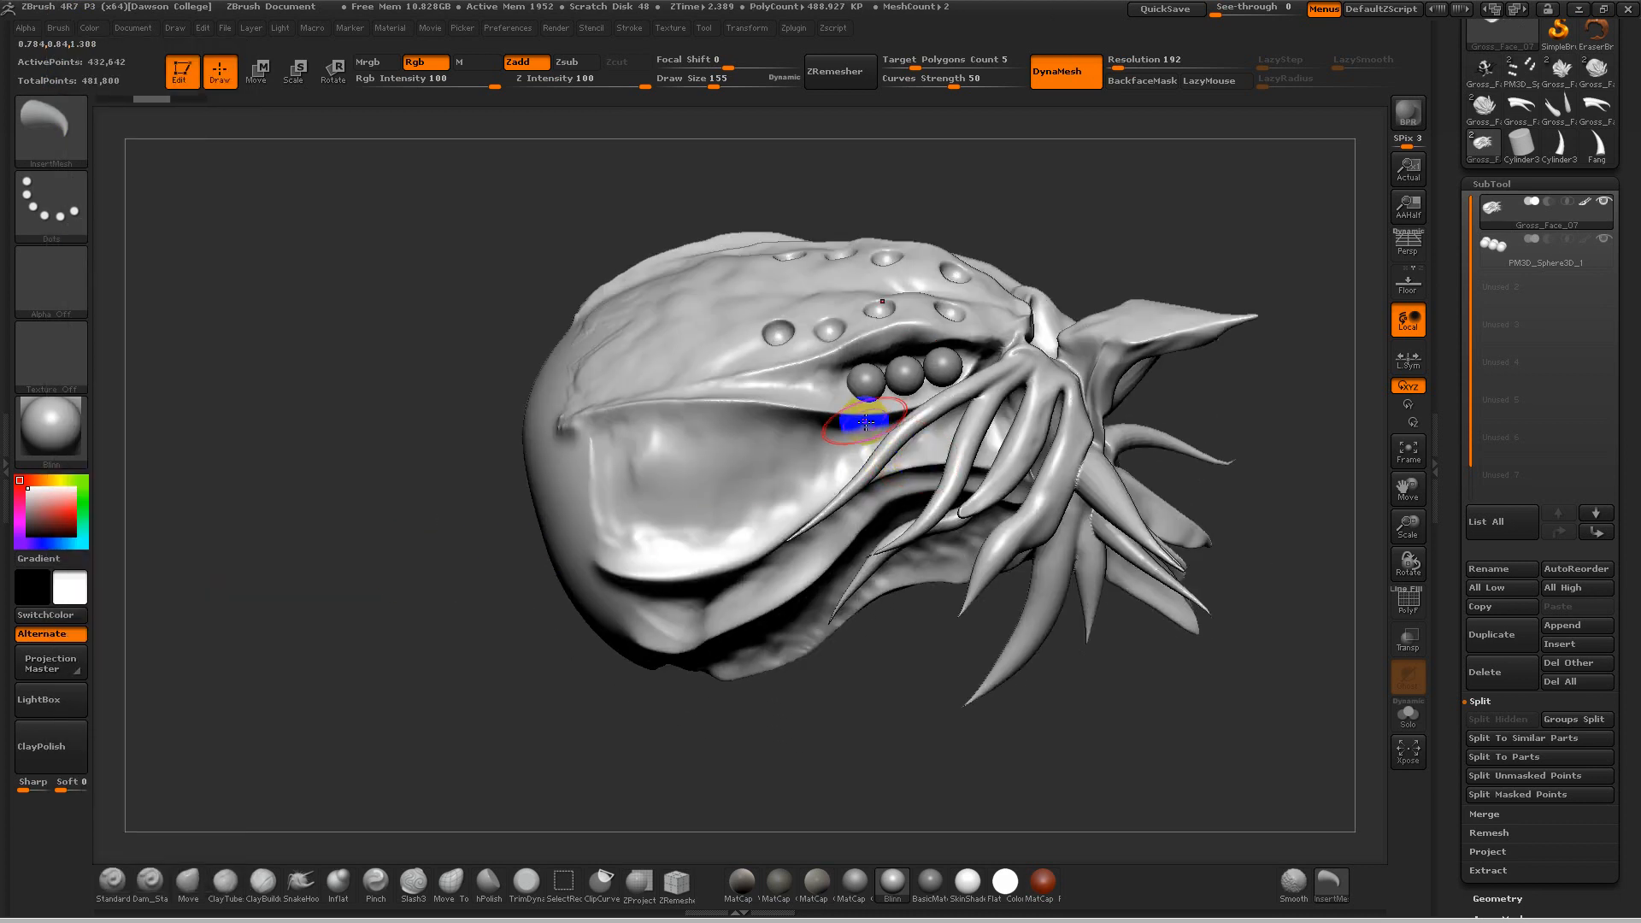
Step: Set the draw size to 78 and draw a curved row of fangs along one lobe of the lower jaw
drag(645, 425, 584, 444)
drag(489, 610, 548, 714)
alt+drag(1322, 454, 1288, 710)
mouse_move(1256, 791)
mouse_down()
mouse_move(1314, 810)
mouse_move(1201, 700)
mouse_move(1222, 656)
mouse_move(1202, 487)
mouse_up()
mouse_move(1299, 534)
mouse_down()
mouse_move(1264, 472)
mouse_move(1219, 524)
mouse_move(1235, 558)
mouse_move(1172, 524)
mouse_move(1180, 602)
mouse_move(1130, 590)
mouse_up()
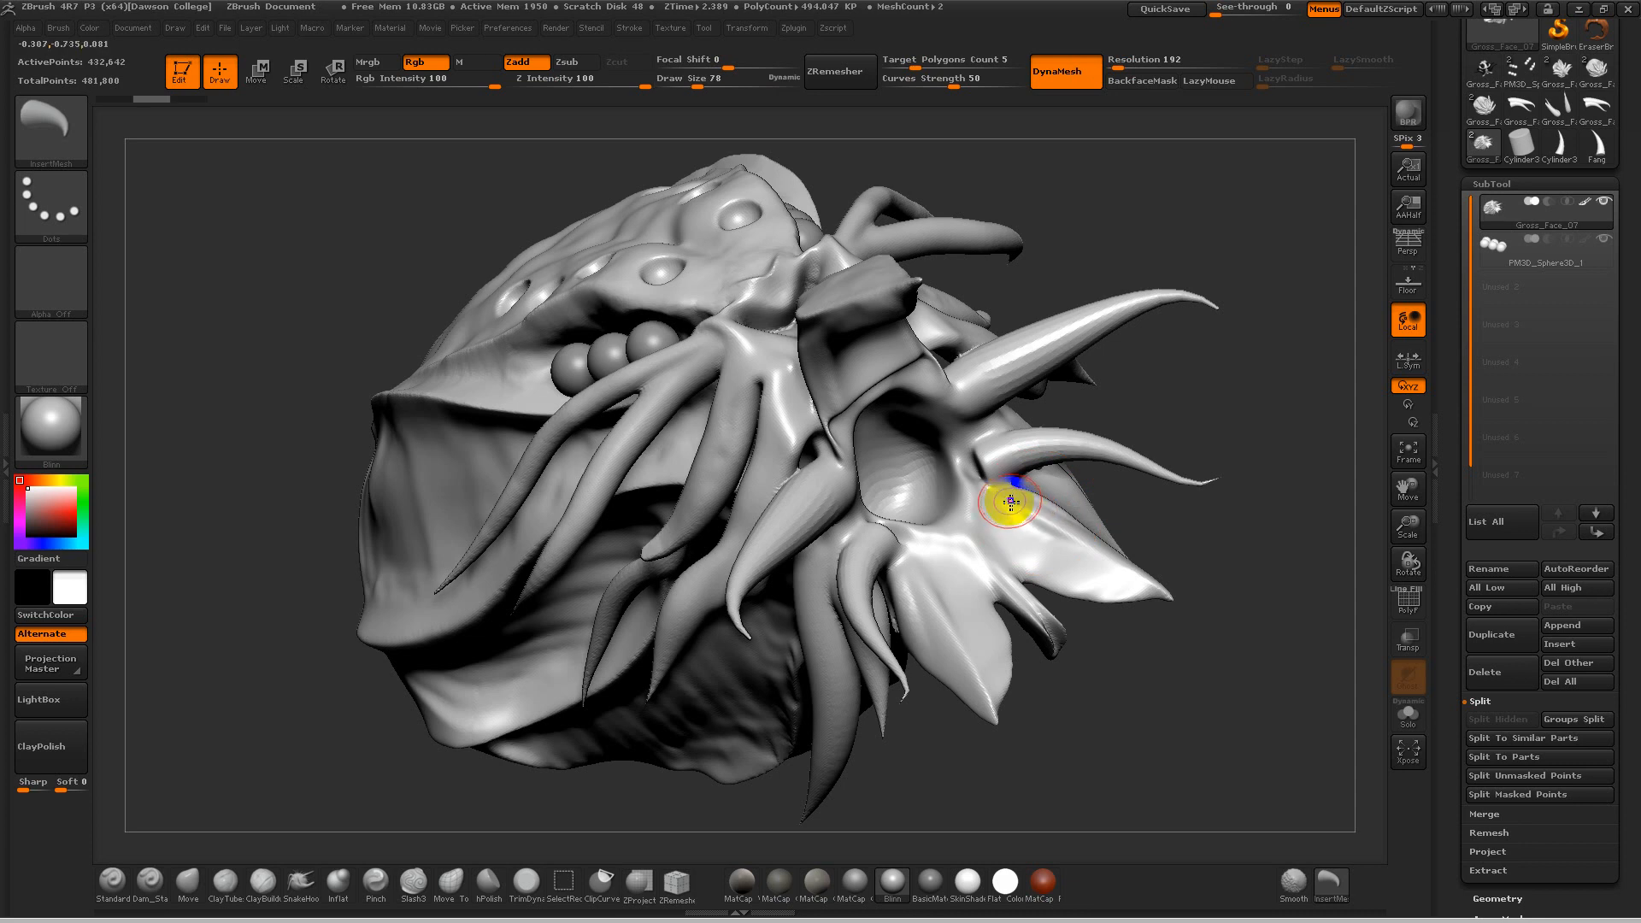
drag(1153, 591, 1155, 594)
mouse_move(1197, 663)
mouse_down()
mouse_move(1177, 708)
mouse_move(1051, 560)
mouse_move(1165, 659)
mouse_move(1193, 615)
mouse_move(1041, 535)
mouse_up()
drag(1118, 599, 1121, 601)
mouse_move(1169, 682)
mouse_down()
mouse_move(1169, 623)
mouse_move(1045, 417)
mouse_up()
mouse_move(1108, 290)
mouse_down()
mouse_move(1075, 222)
mouse_move(1063, 293)
mouse_move(916, 454)
mouse_up()
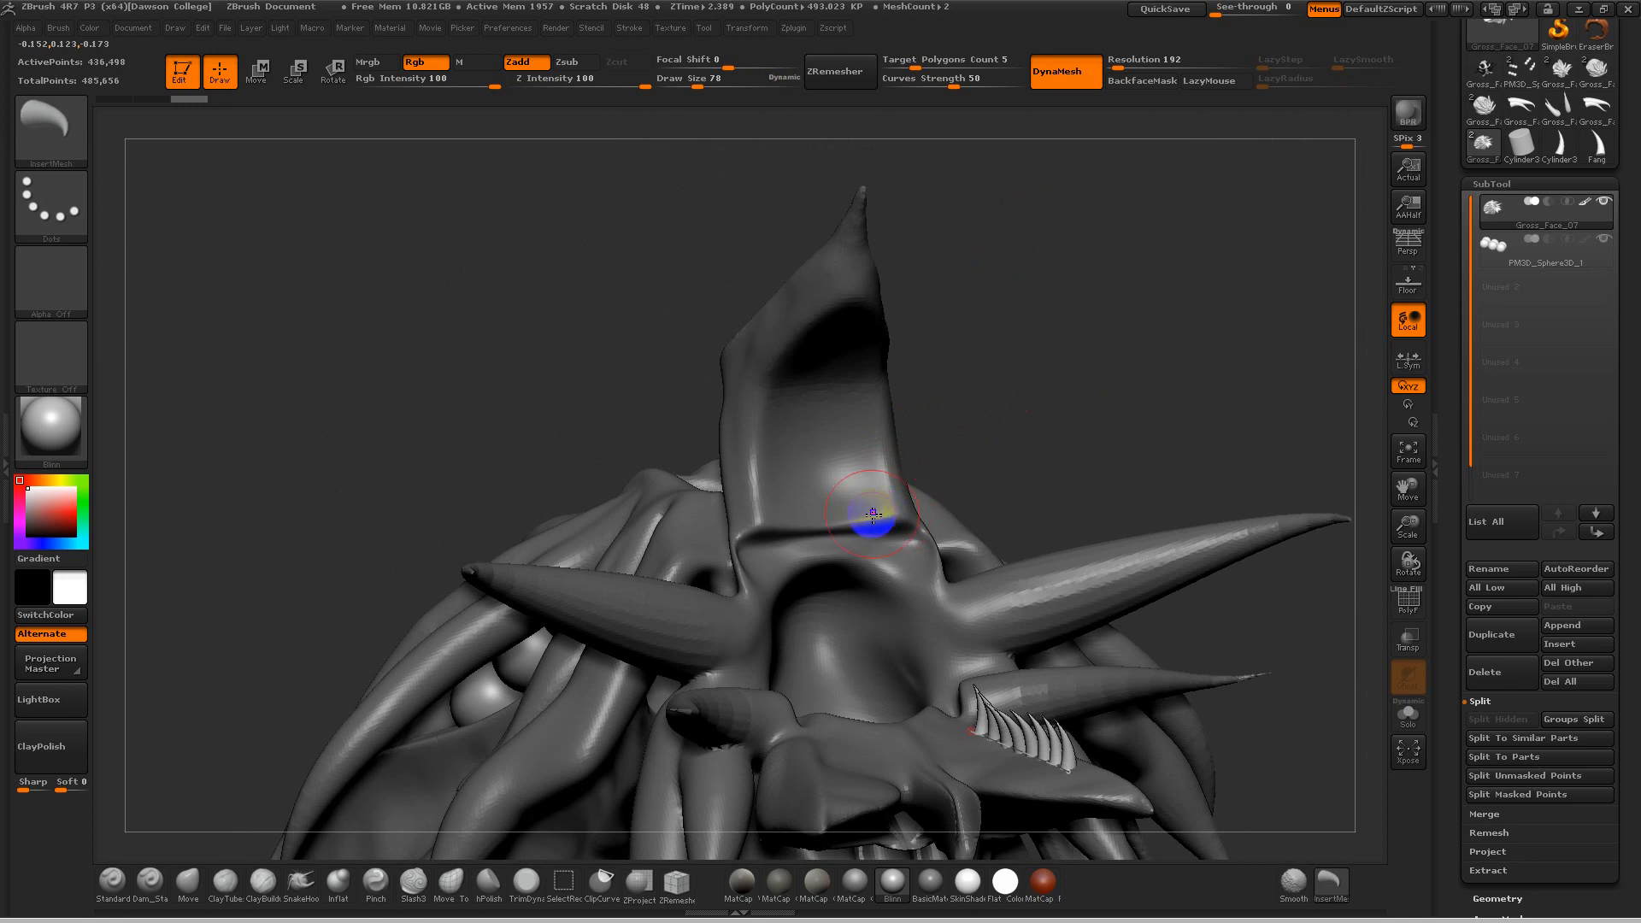
Step: Draw a second curved row of fangs along the inner edge of the upper beak and view both rows from the side
click(869, 319)
drag(960, 341, 1017, 705)
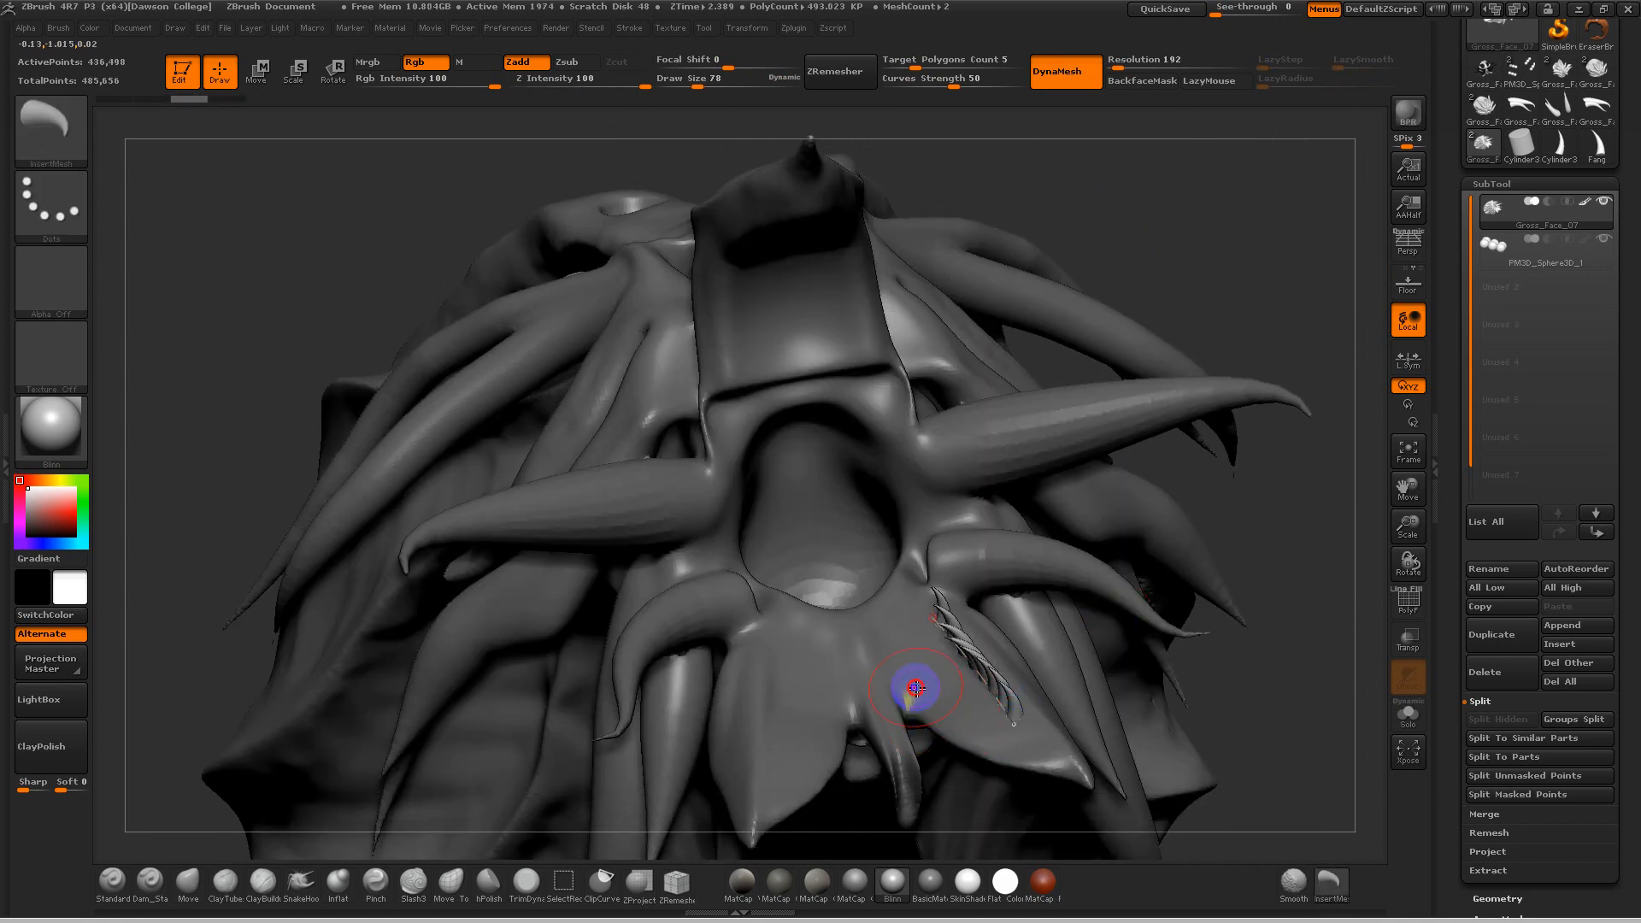
drag(822, 222, 798, 267)
drag(1003, 402, 1124, 697)
drag(1183, 602, 1142, 443)
drag(1050, 546, 1101, 382)
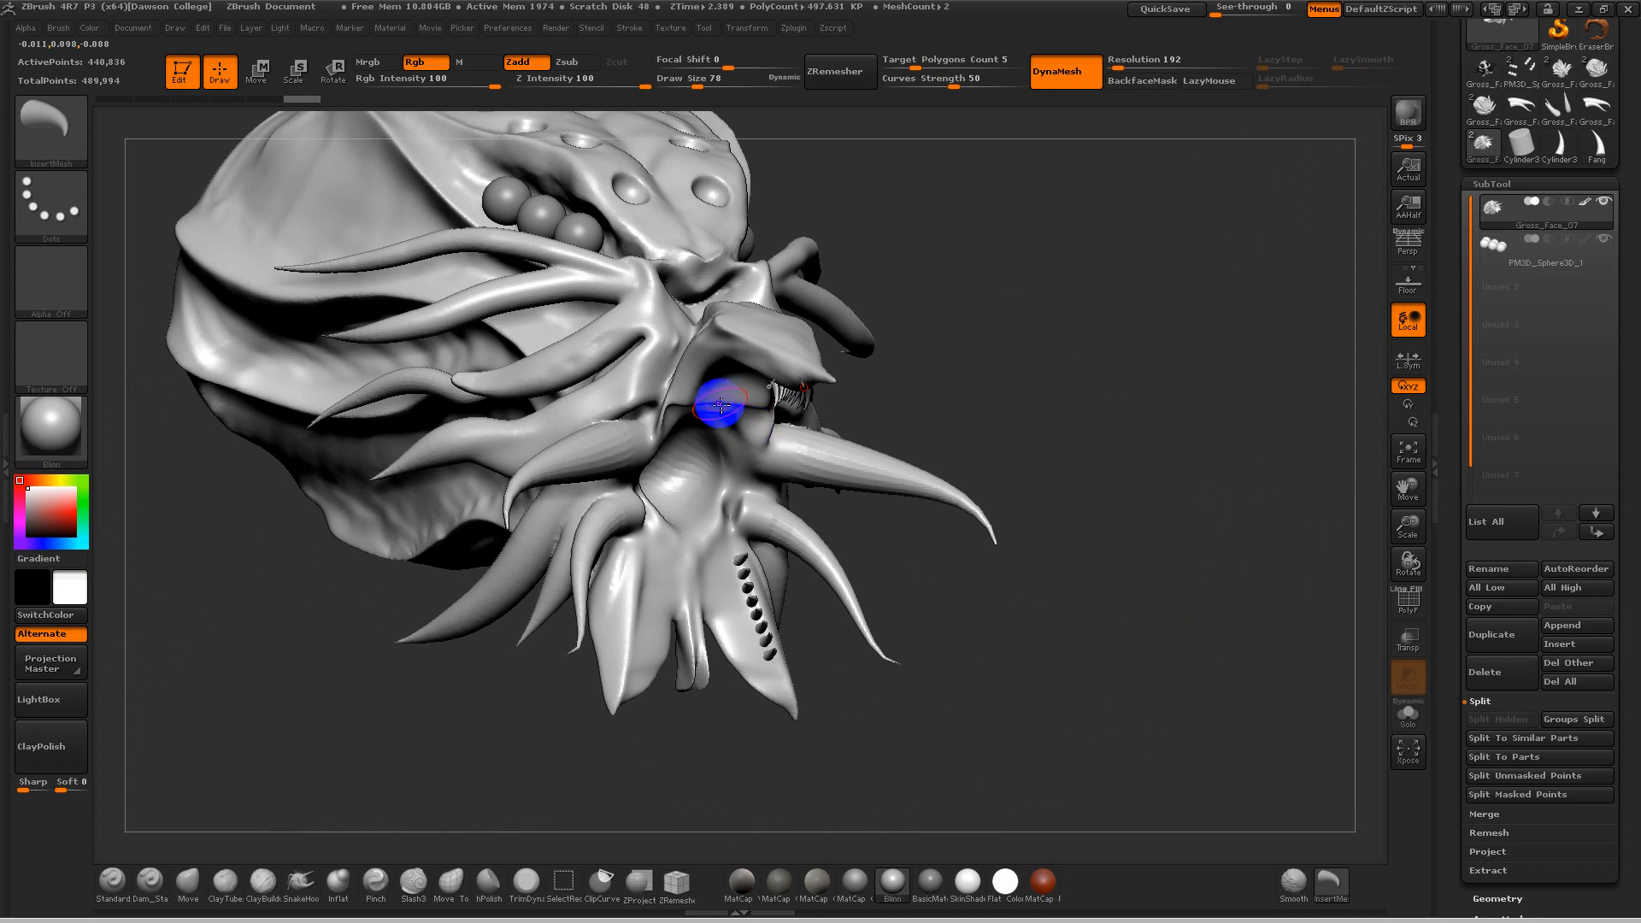
drag(1085, 483, 488, 394)
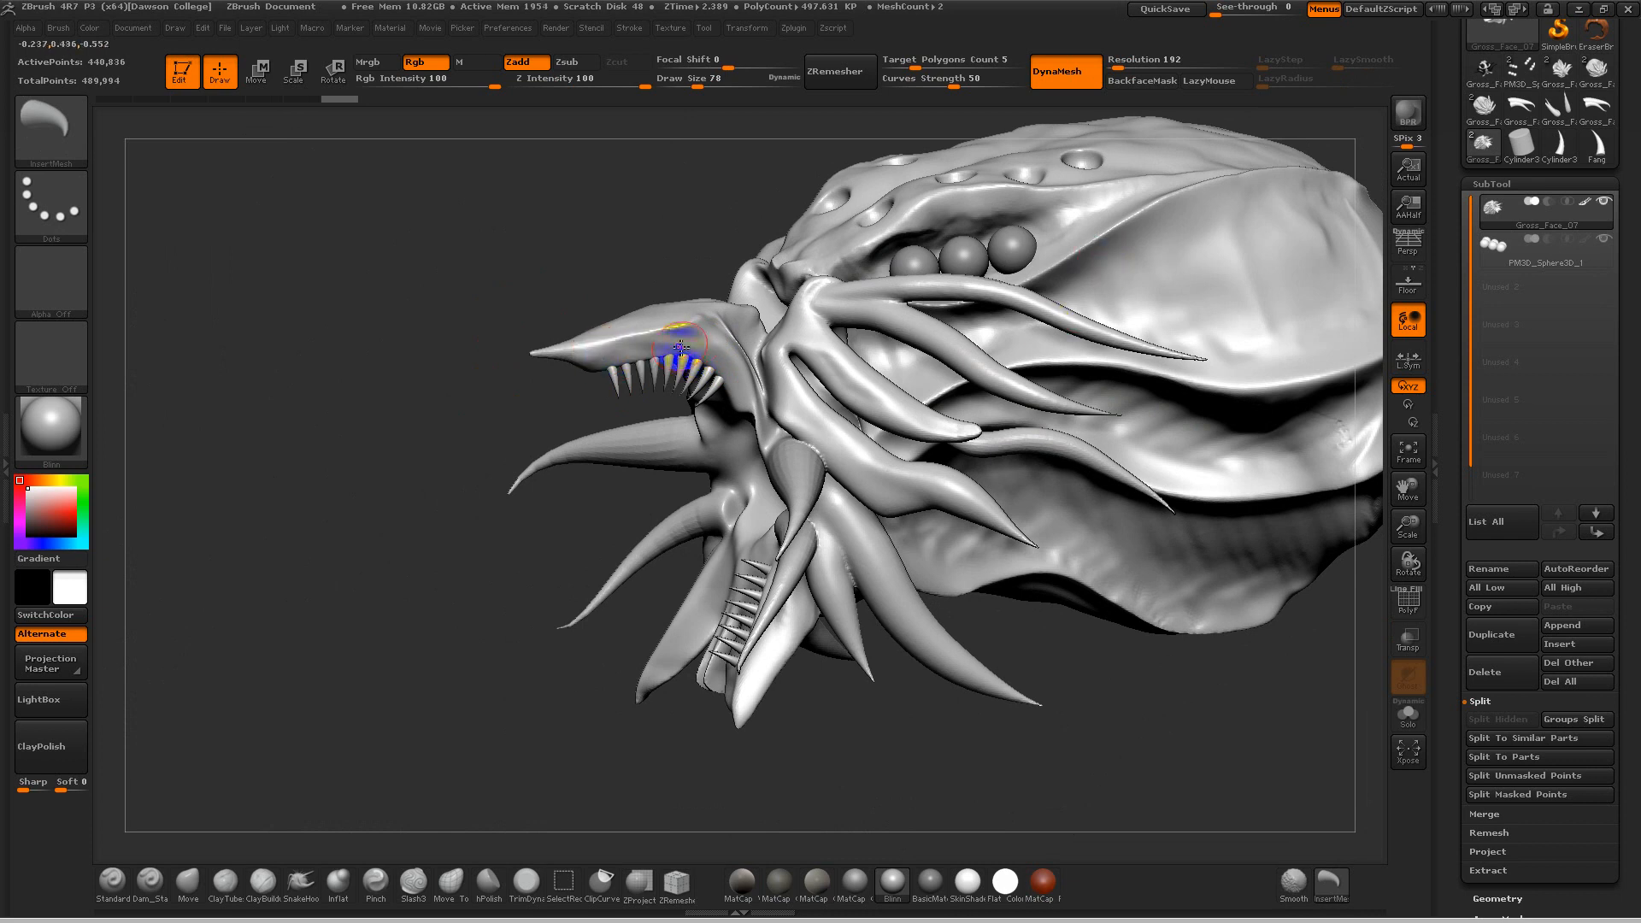
Step: Separate the inserted fangs from the head into their own subtool with Split To Similar Parts, accepting the non-undoable operation
drag(467, 485, 459, 502)
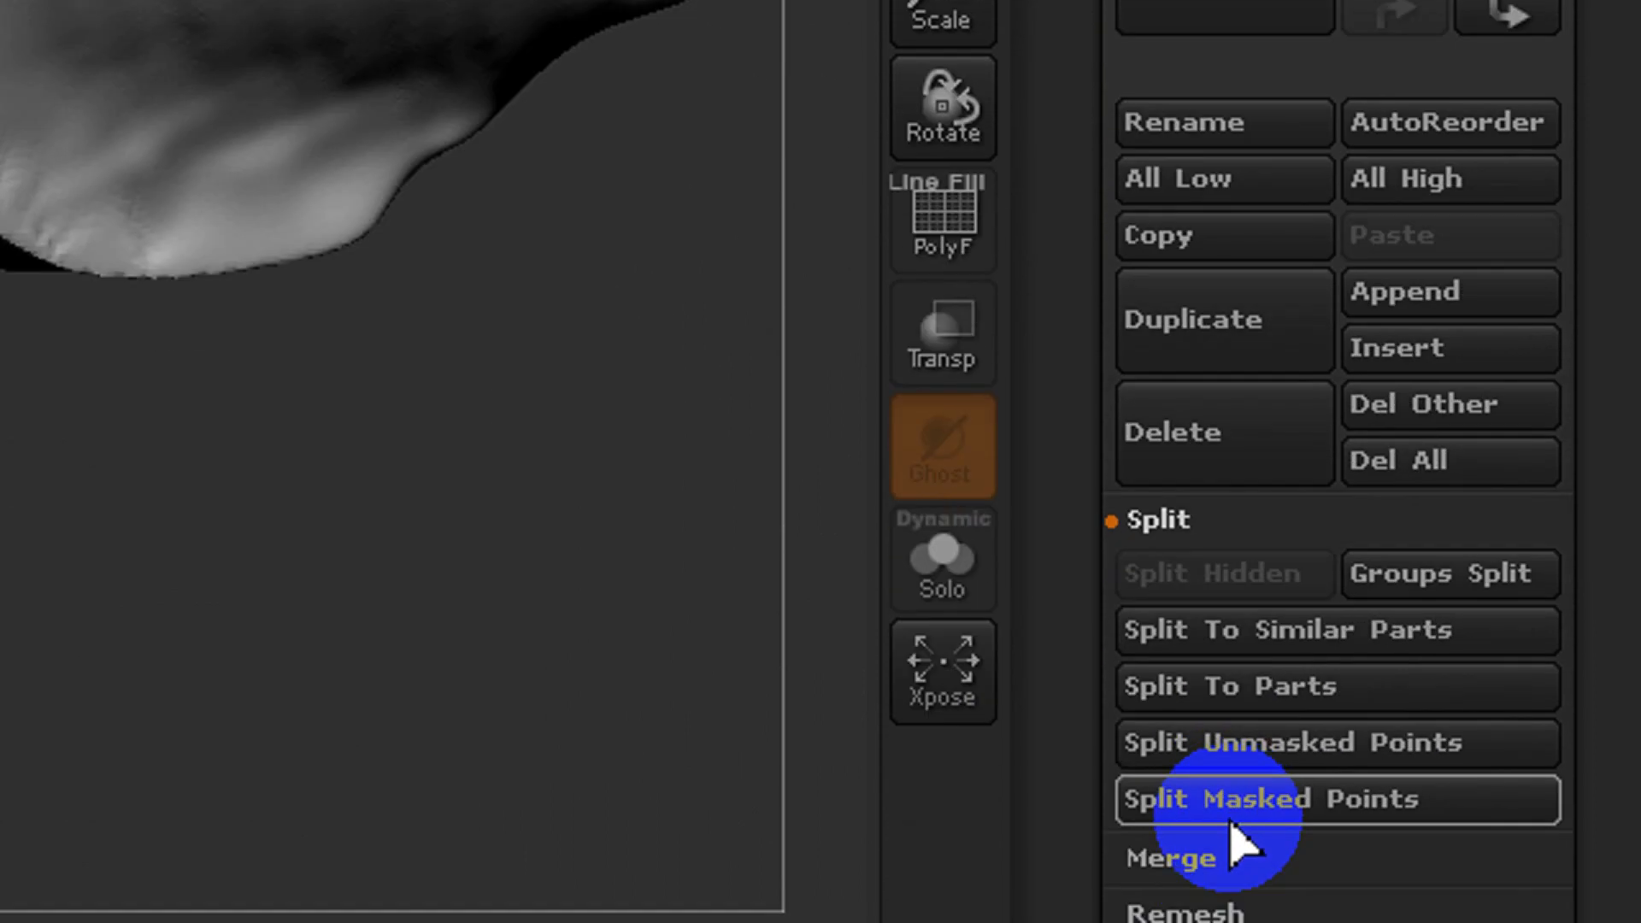
click(1190, 395)
click(1192, 395)
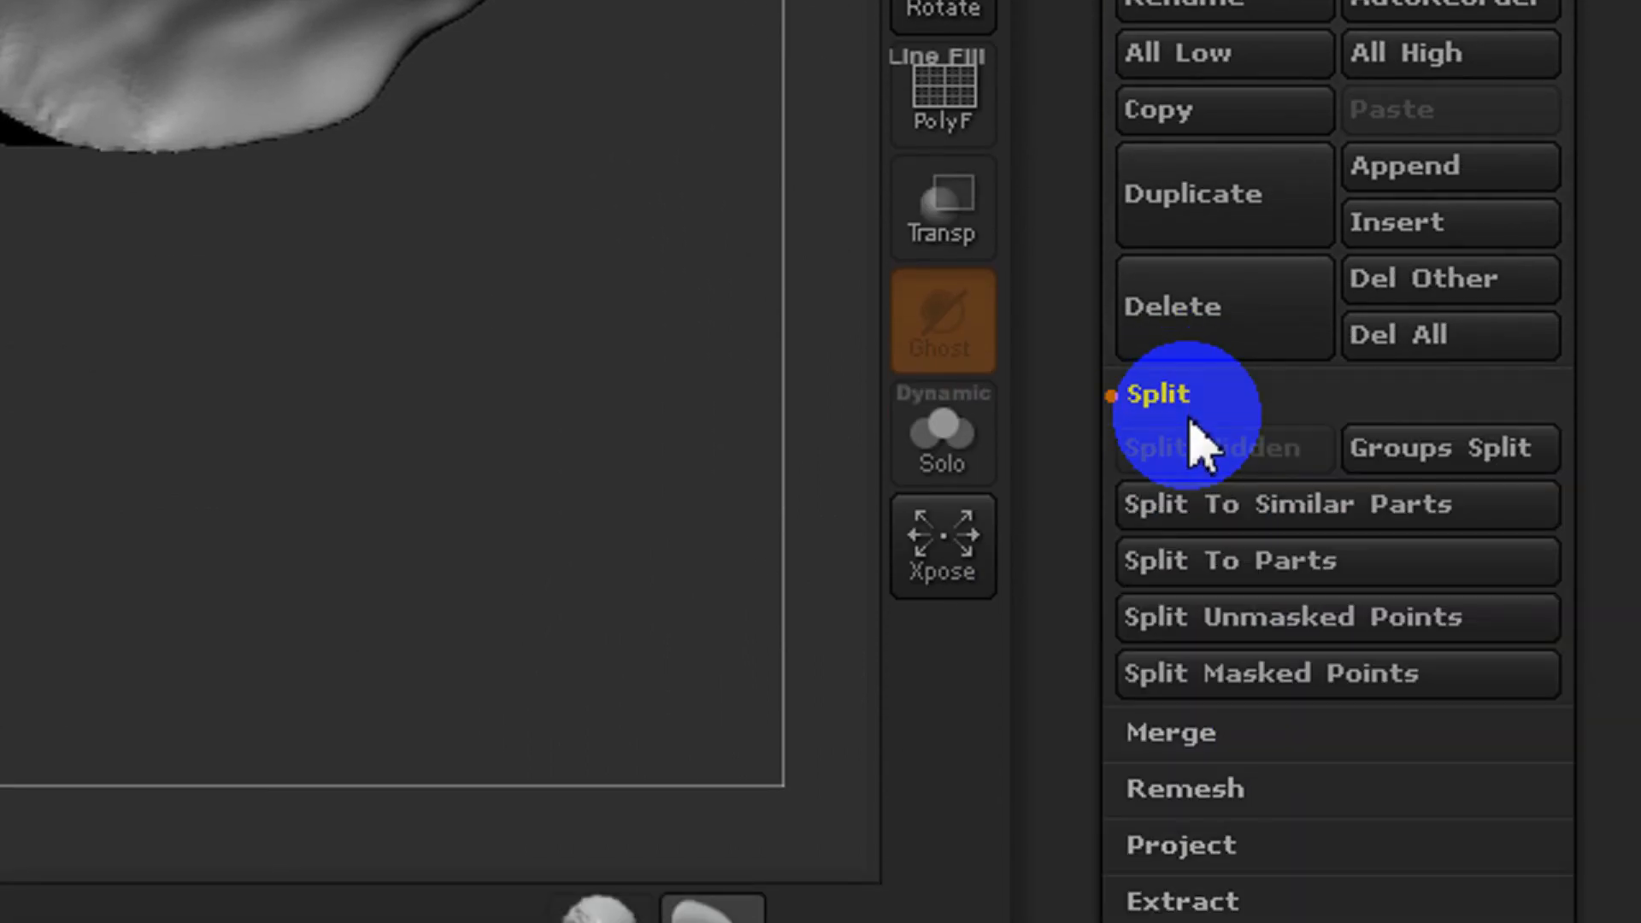
click(1263, 523)
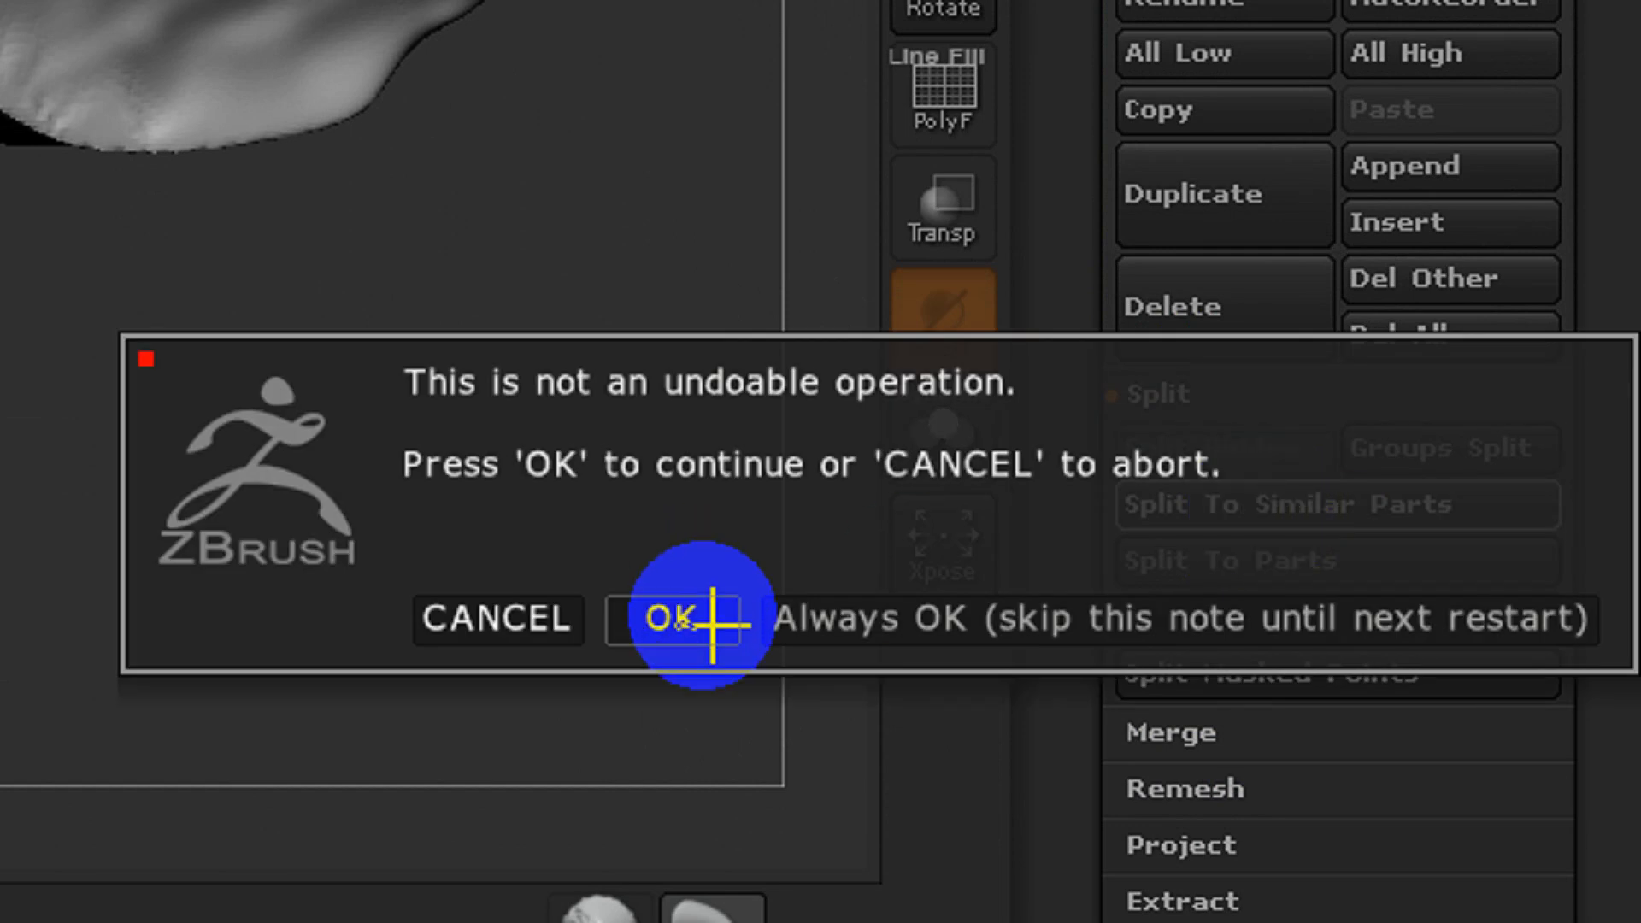
click(714, 639)
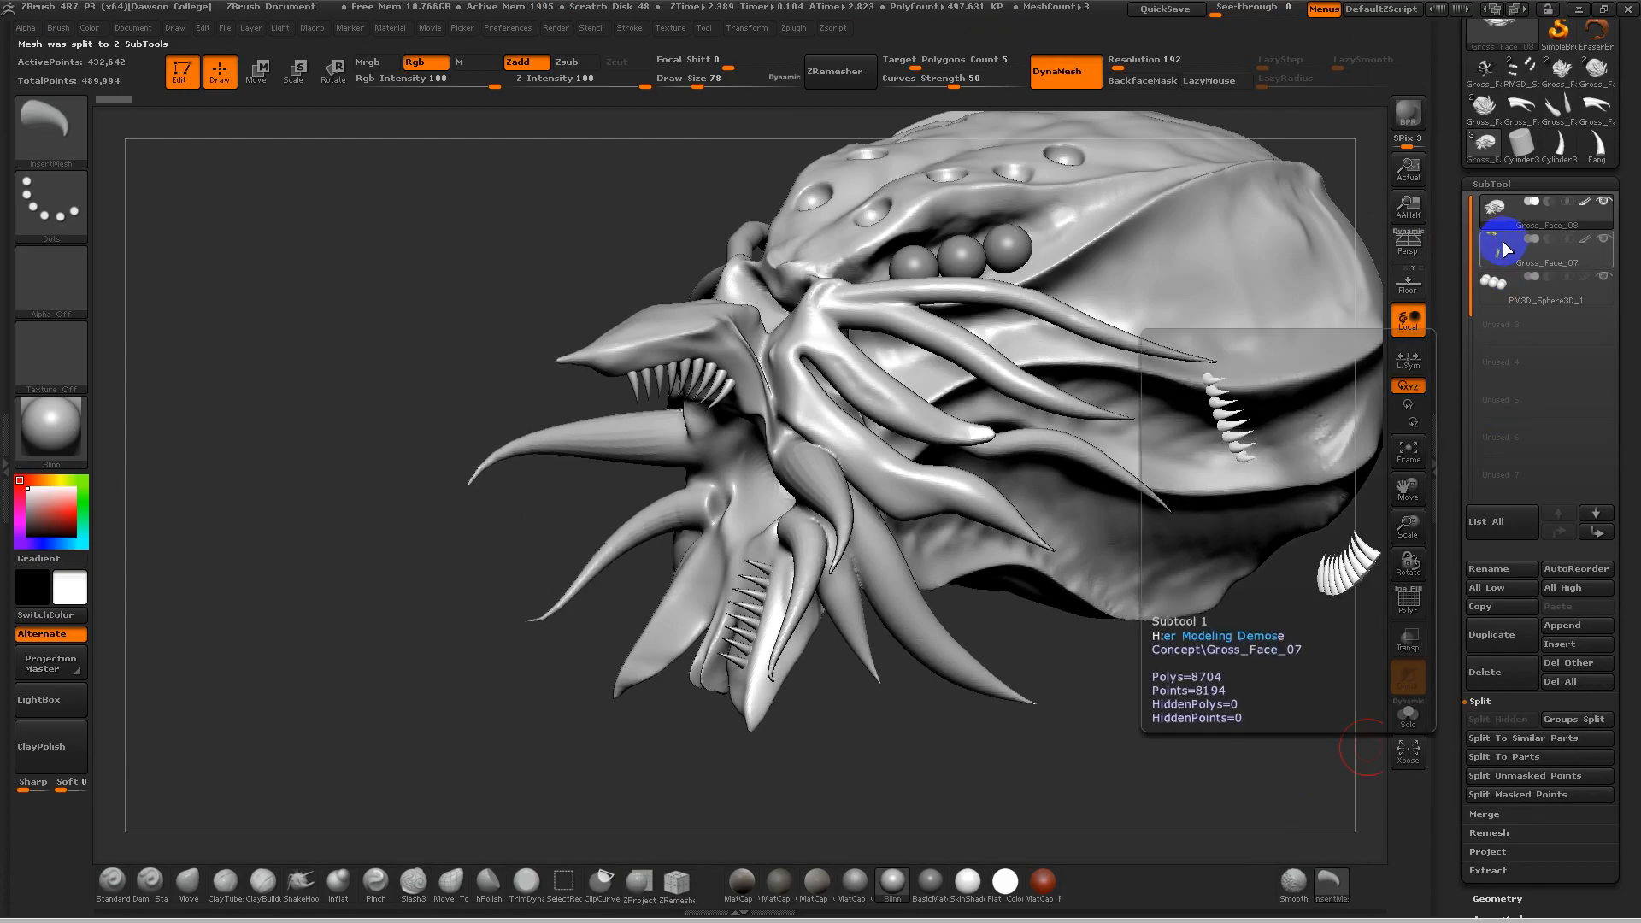
Step: Select the split-off fang subtool and isolate it to inspect both rows, showing the other subtools again at the end
click(1512, 243)
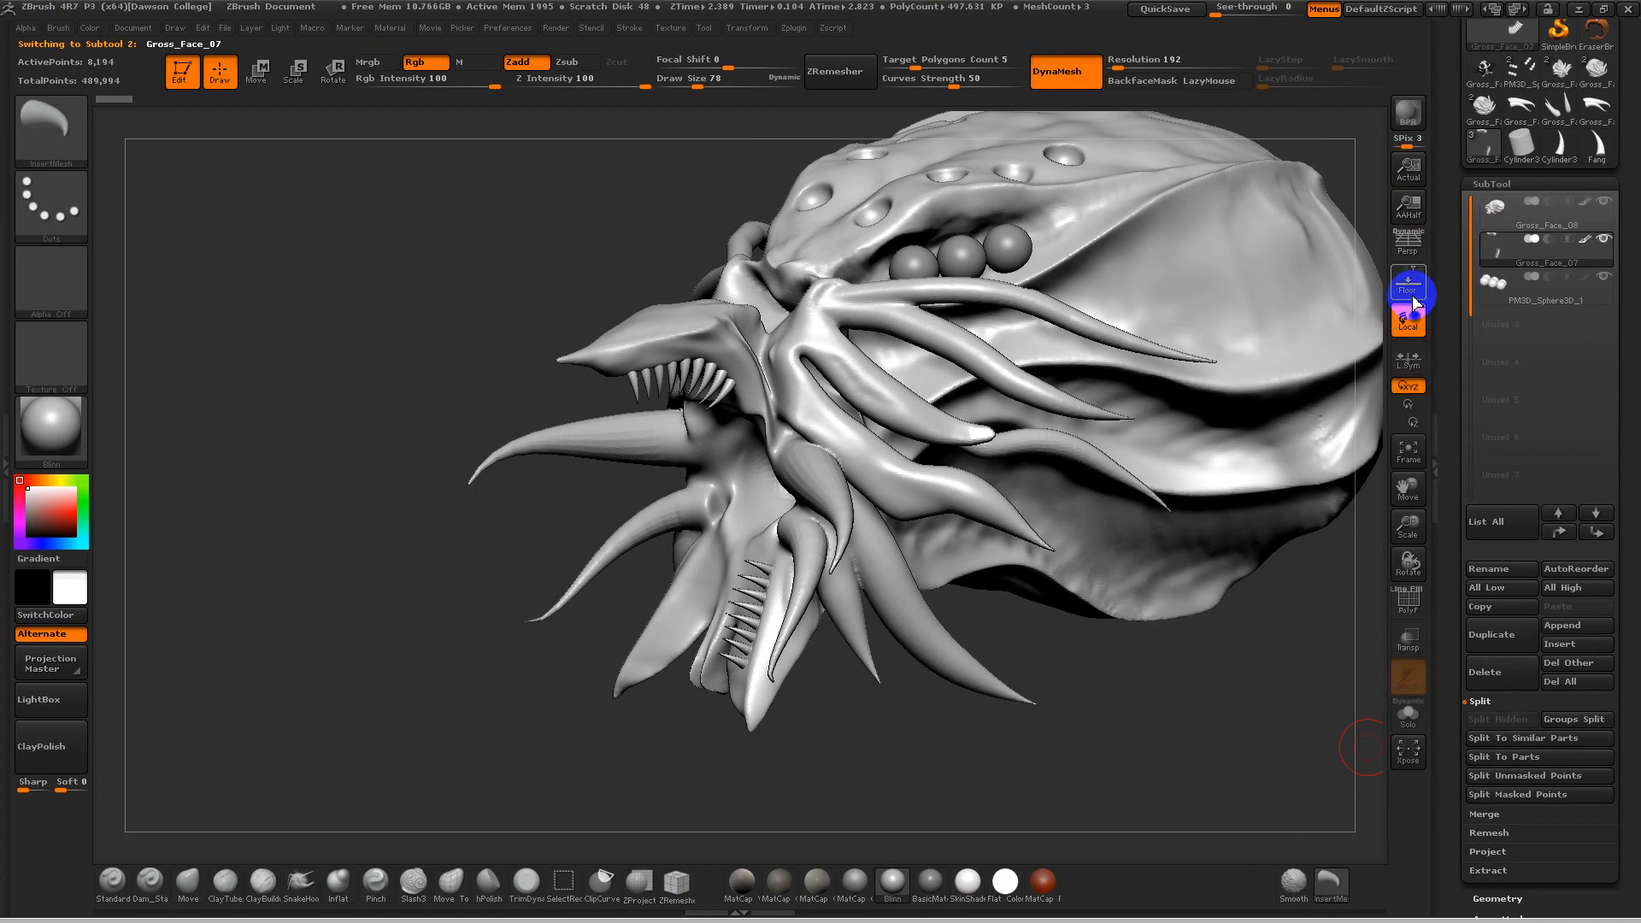
click(1415, 726)
click(1554, 224)
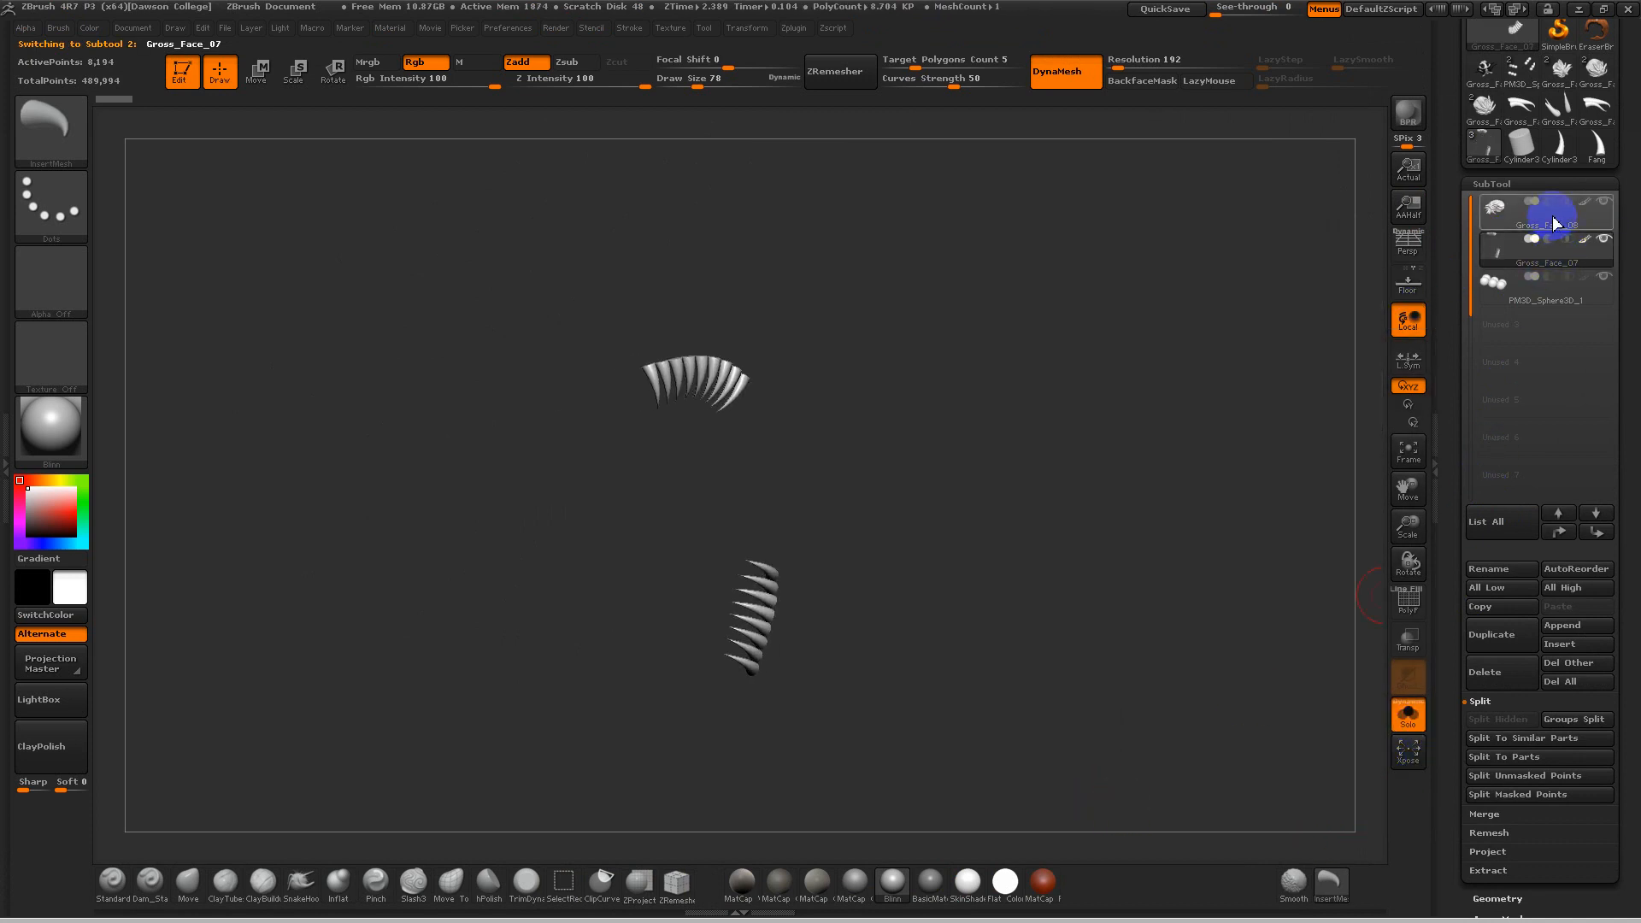
mouse_move(1551, 248)
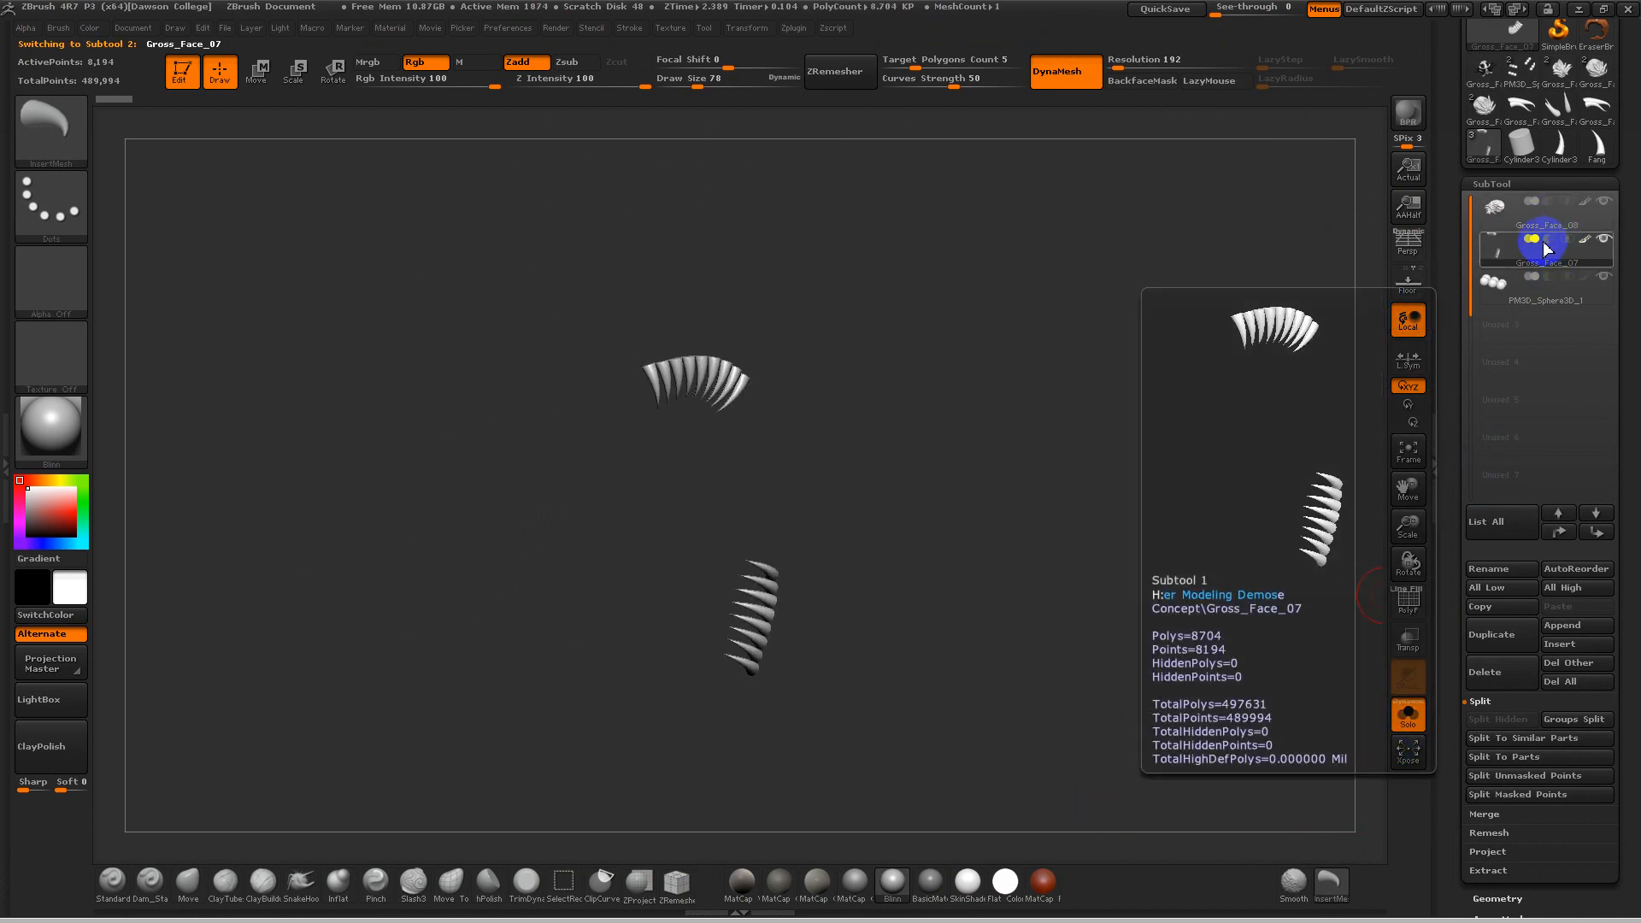
click(1410, 722)
Step: Mirror the fang subtool across the X axis with SubTool Master, merging the result into one SubTool
drag(1112, 641, 1203, 542)
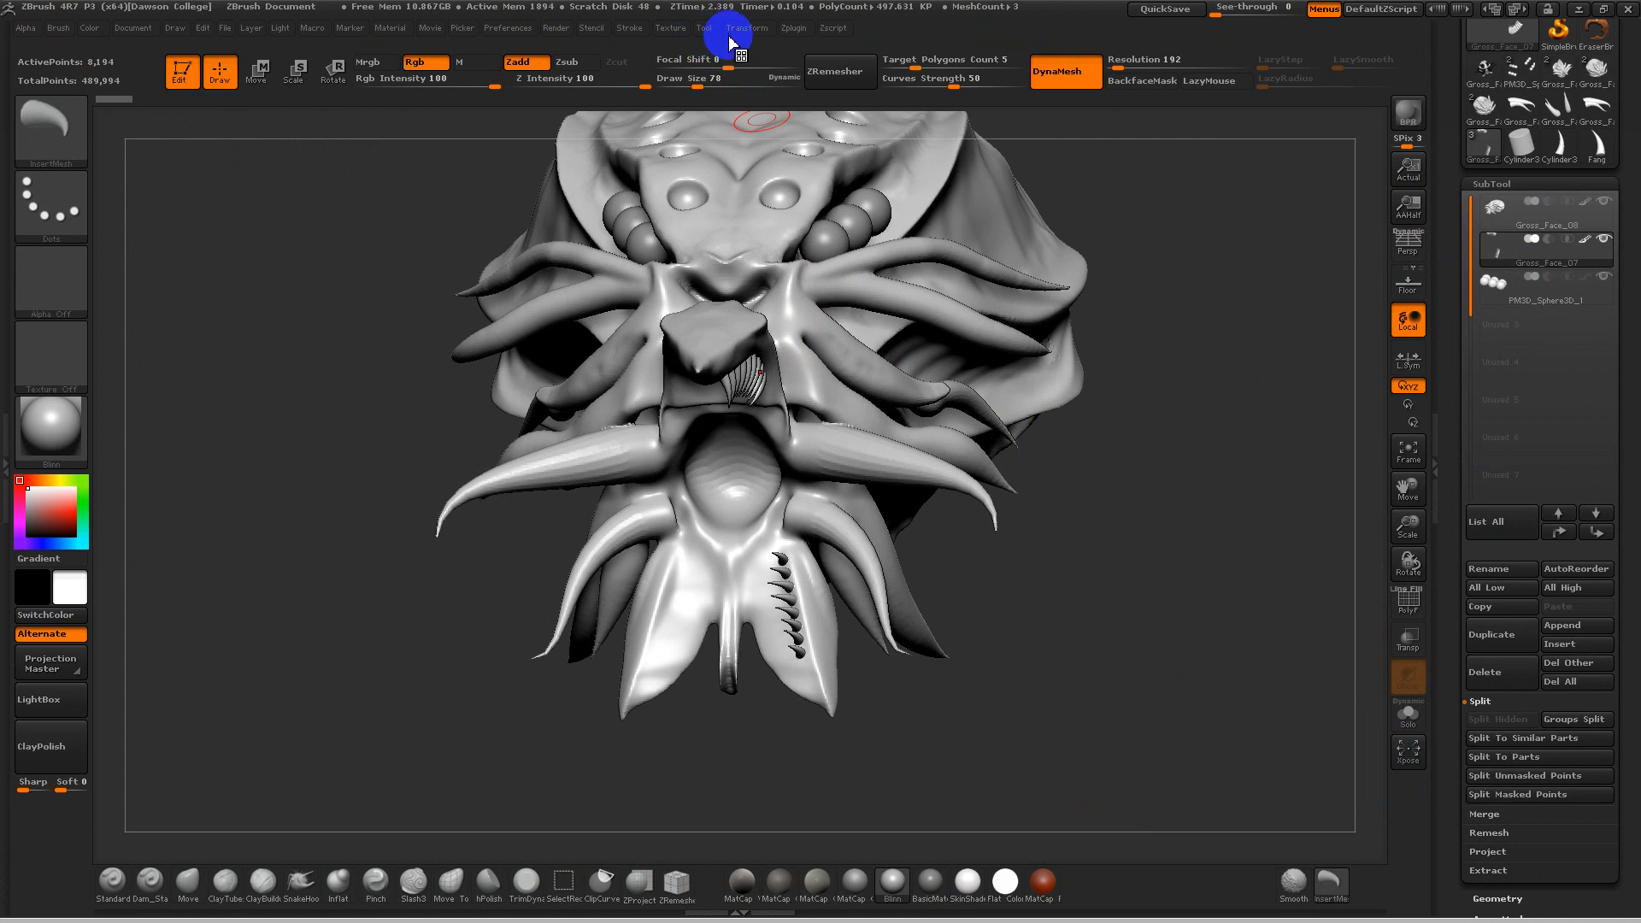
click(790, 28)
click(891, 323)
click(858, 264)
click(858, 263)
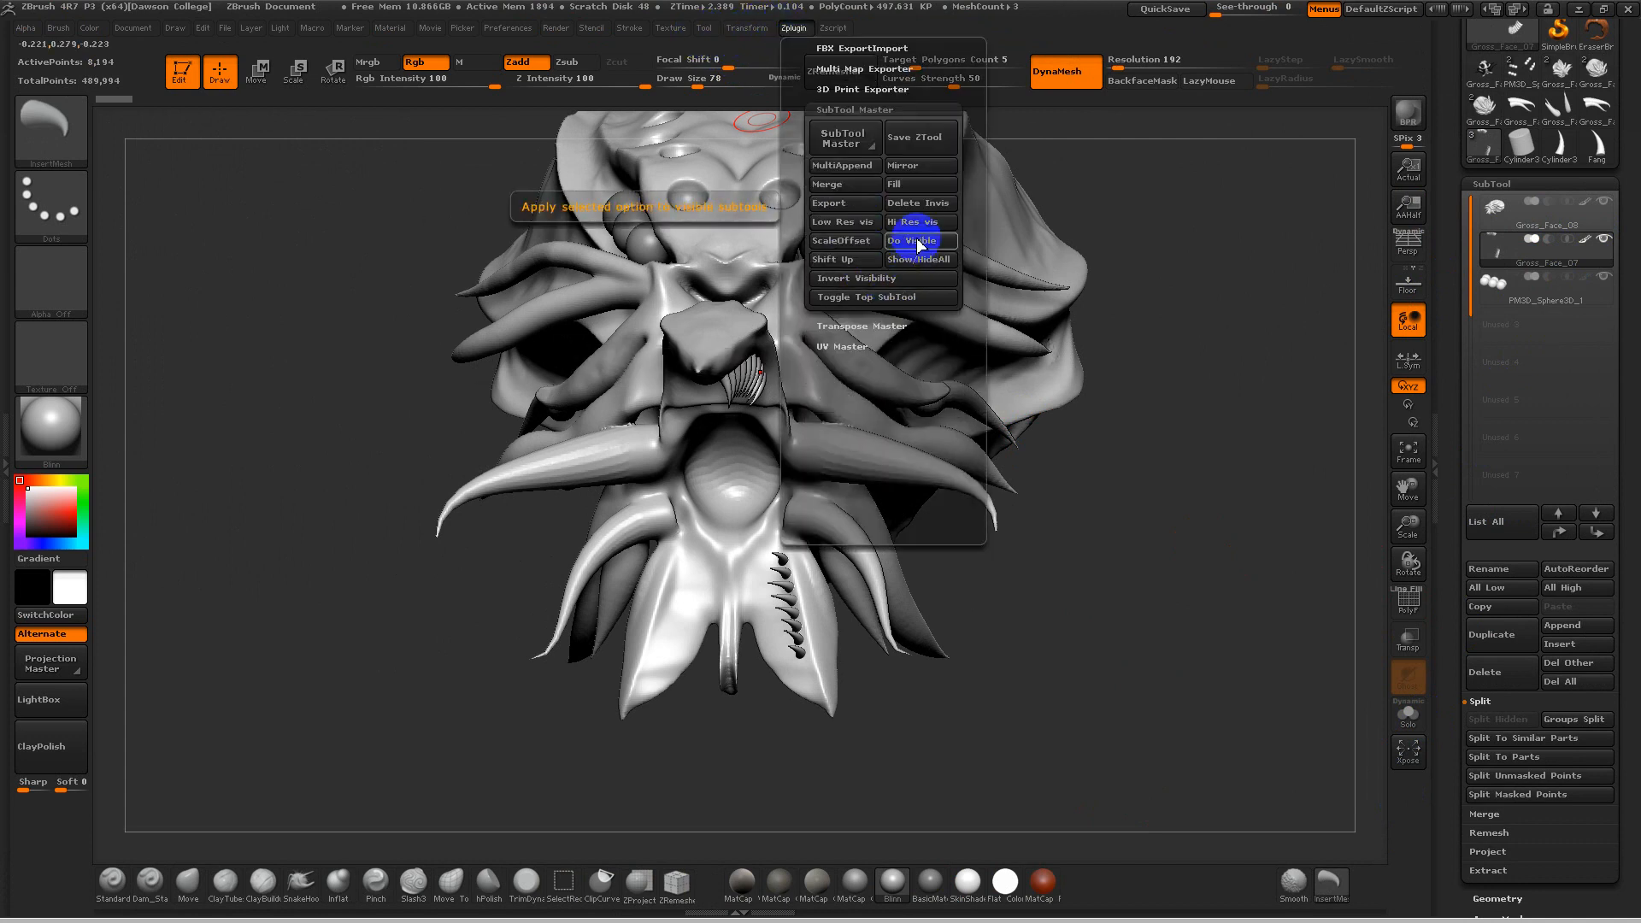
click(924, 168)
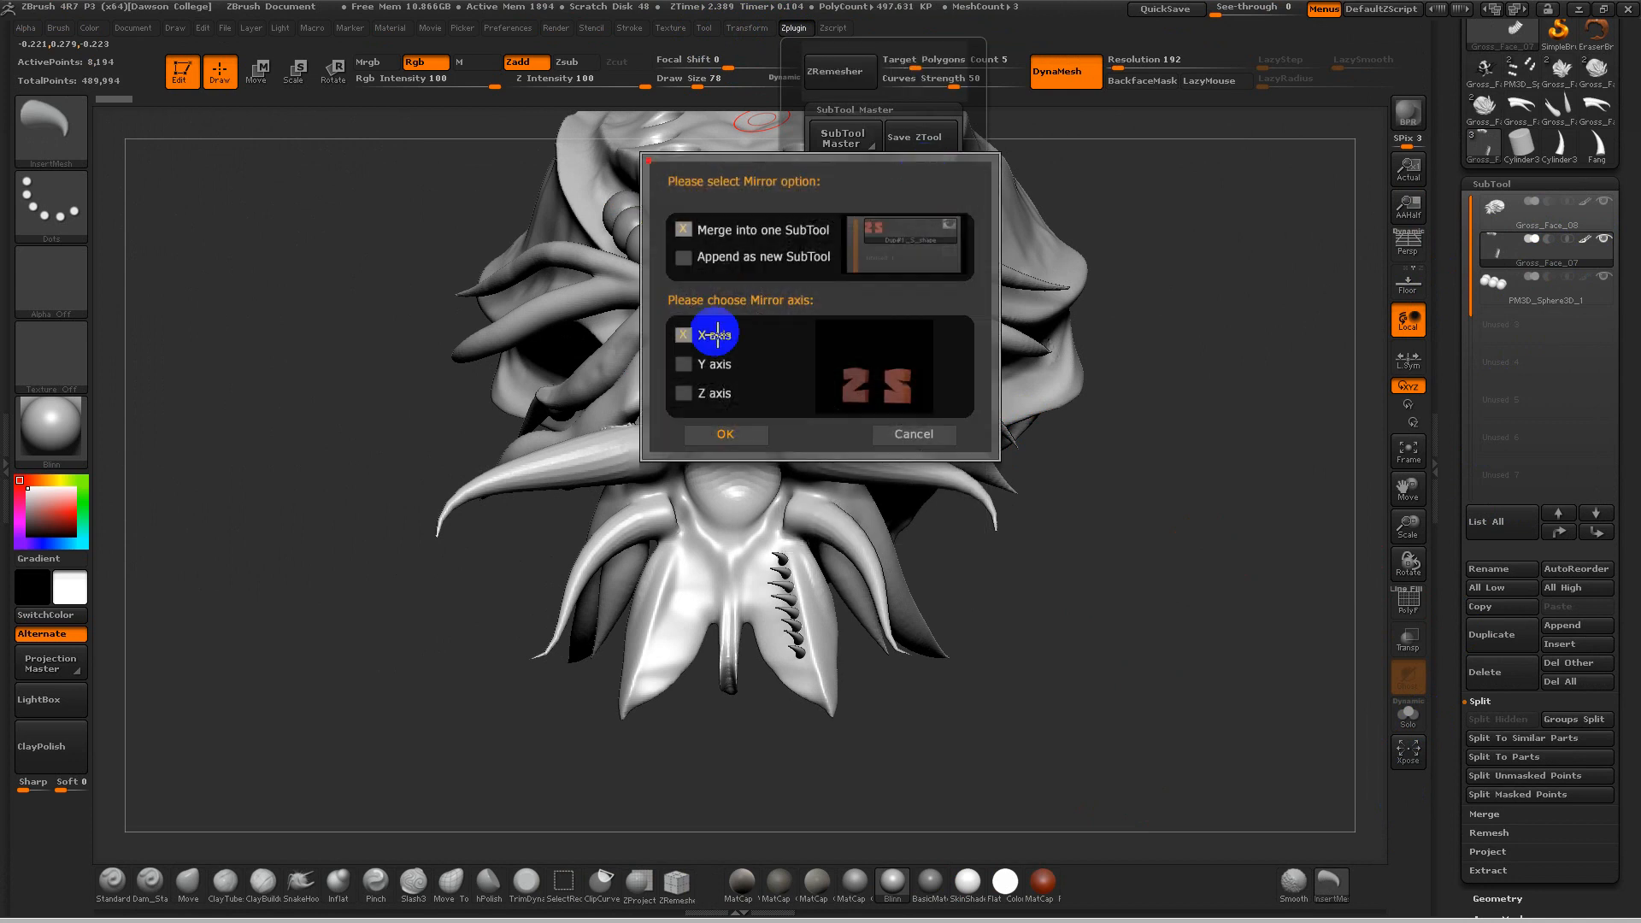
click(726, 436)
mouse_move(1120, 483)
mouse_down()
mouse_move(1201, 479)
mouse_move(1178, 504)
mouse_move(1208, 530)
mouse_move(1073, 546)
mouse_move(1088, 495)
mouse_move(1066, 477)
mouse_move(1063, 502)
mouse_move(1110, 491)
mouse_move(1192, 382)
mouse_up()
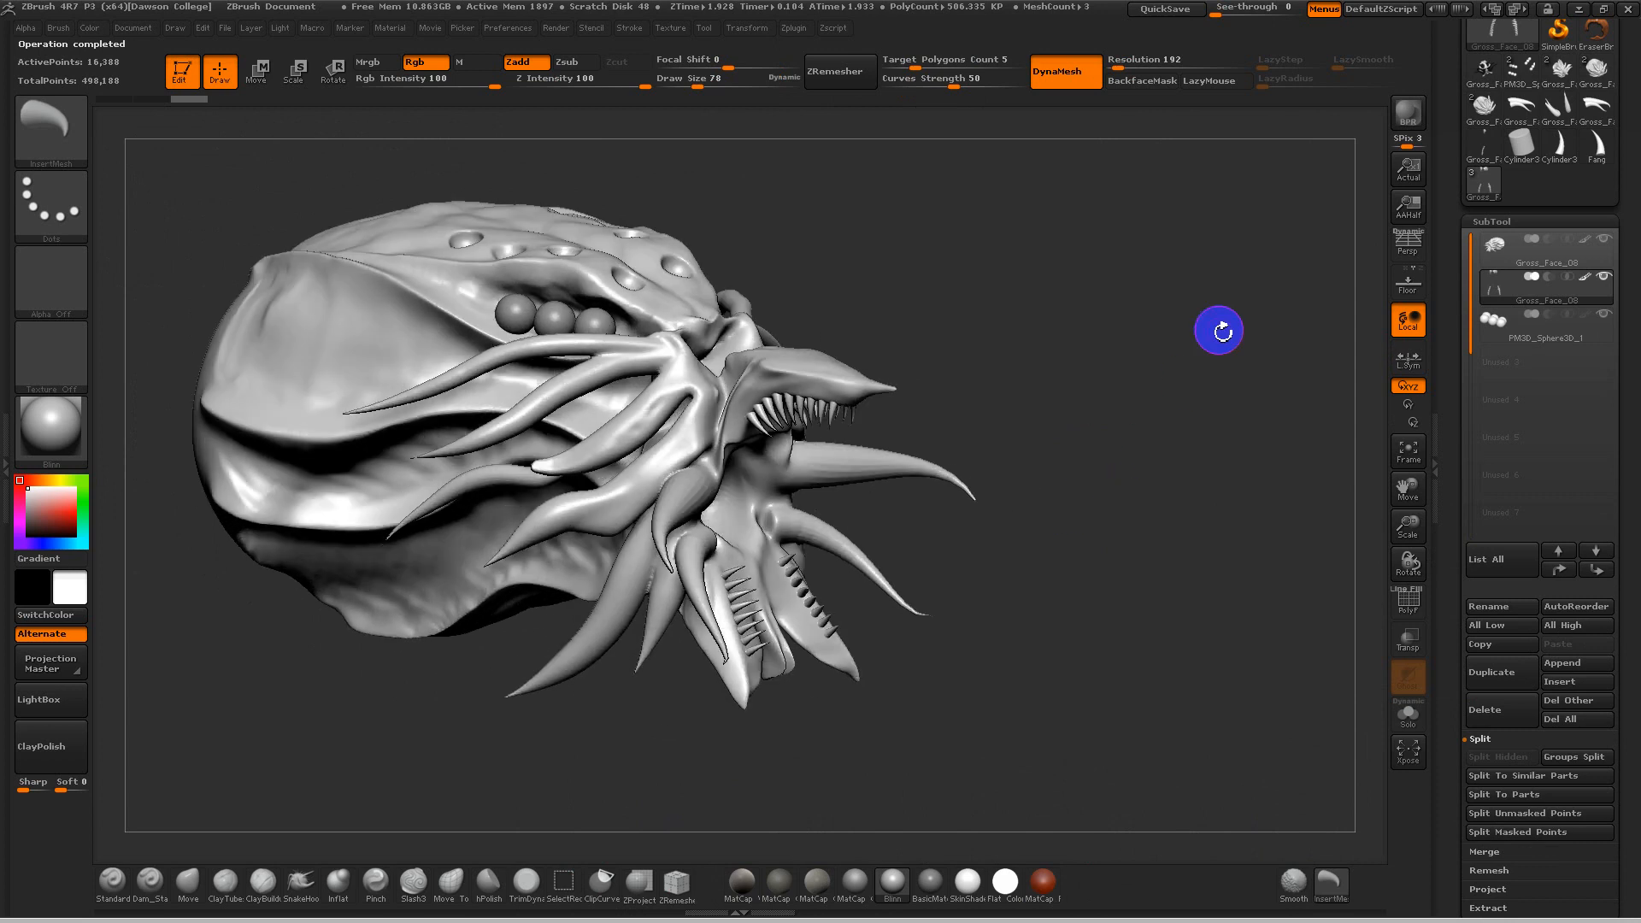
Step: Switch to the single Fang tool and stretch it along the Y axis only with the Size deformation
click(1596, 145)
drag(1085, 405, 996, 460)
drag(1022, 587, 1117, 373)
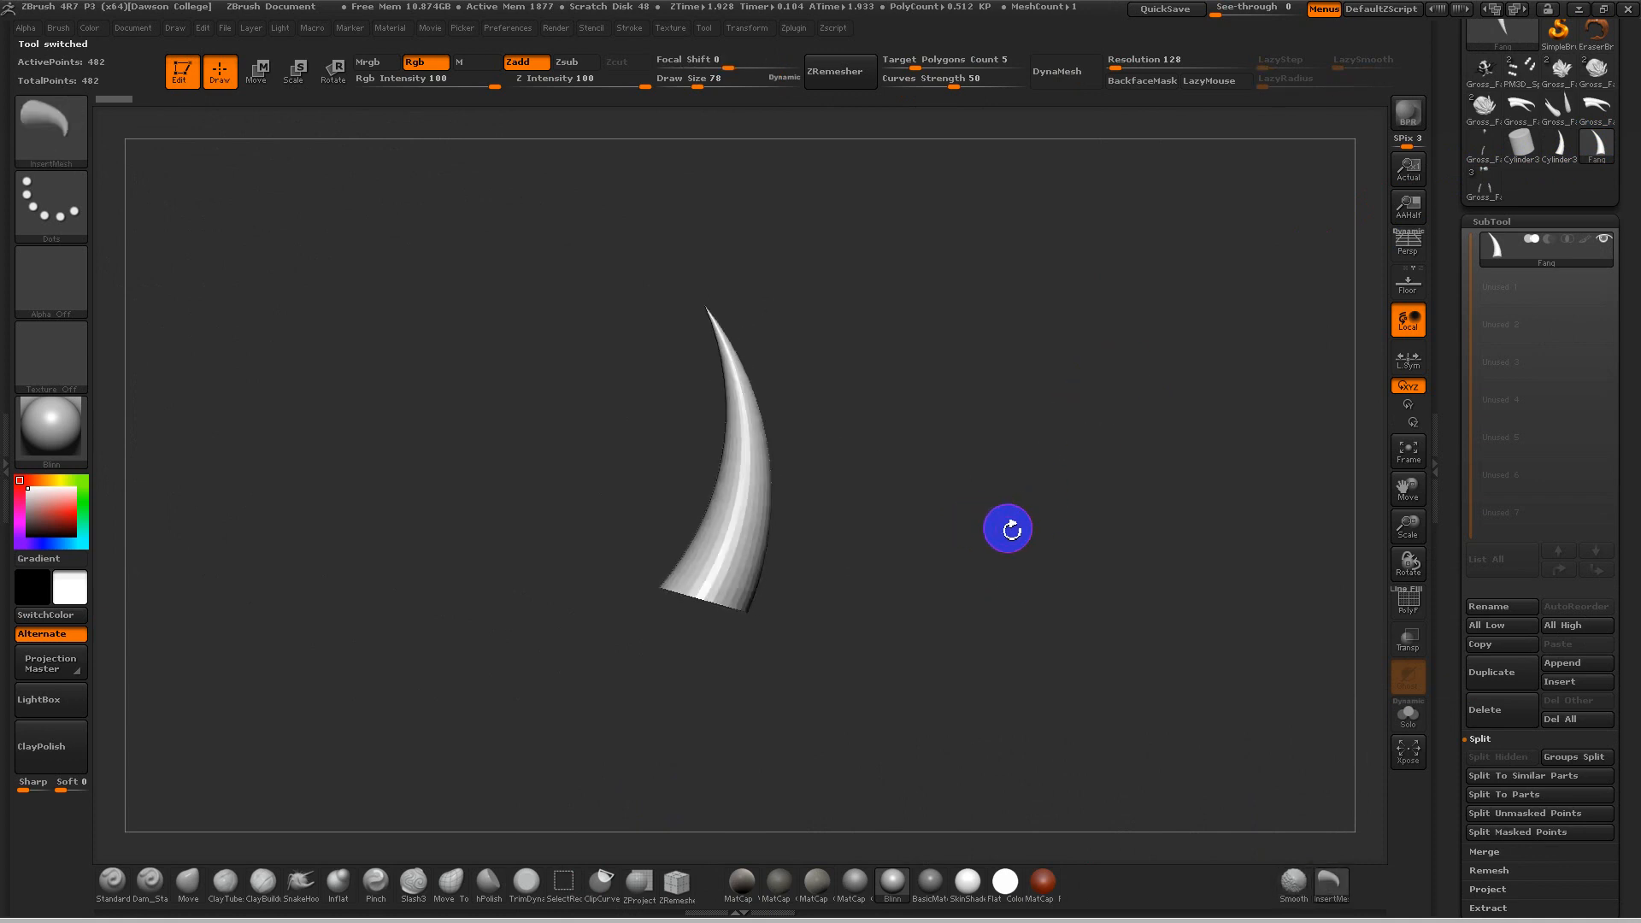
alt+drag(980, 524, 1112, 521)
click(1514, 221)
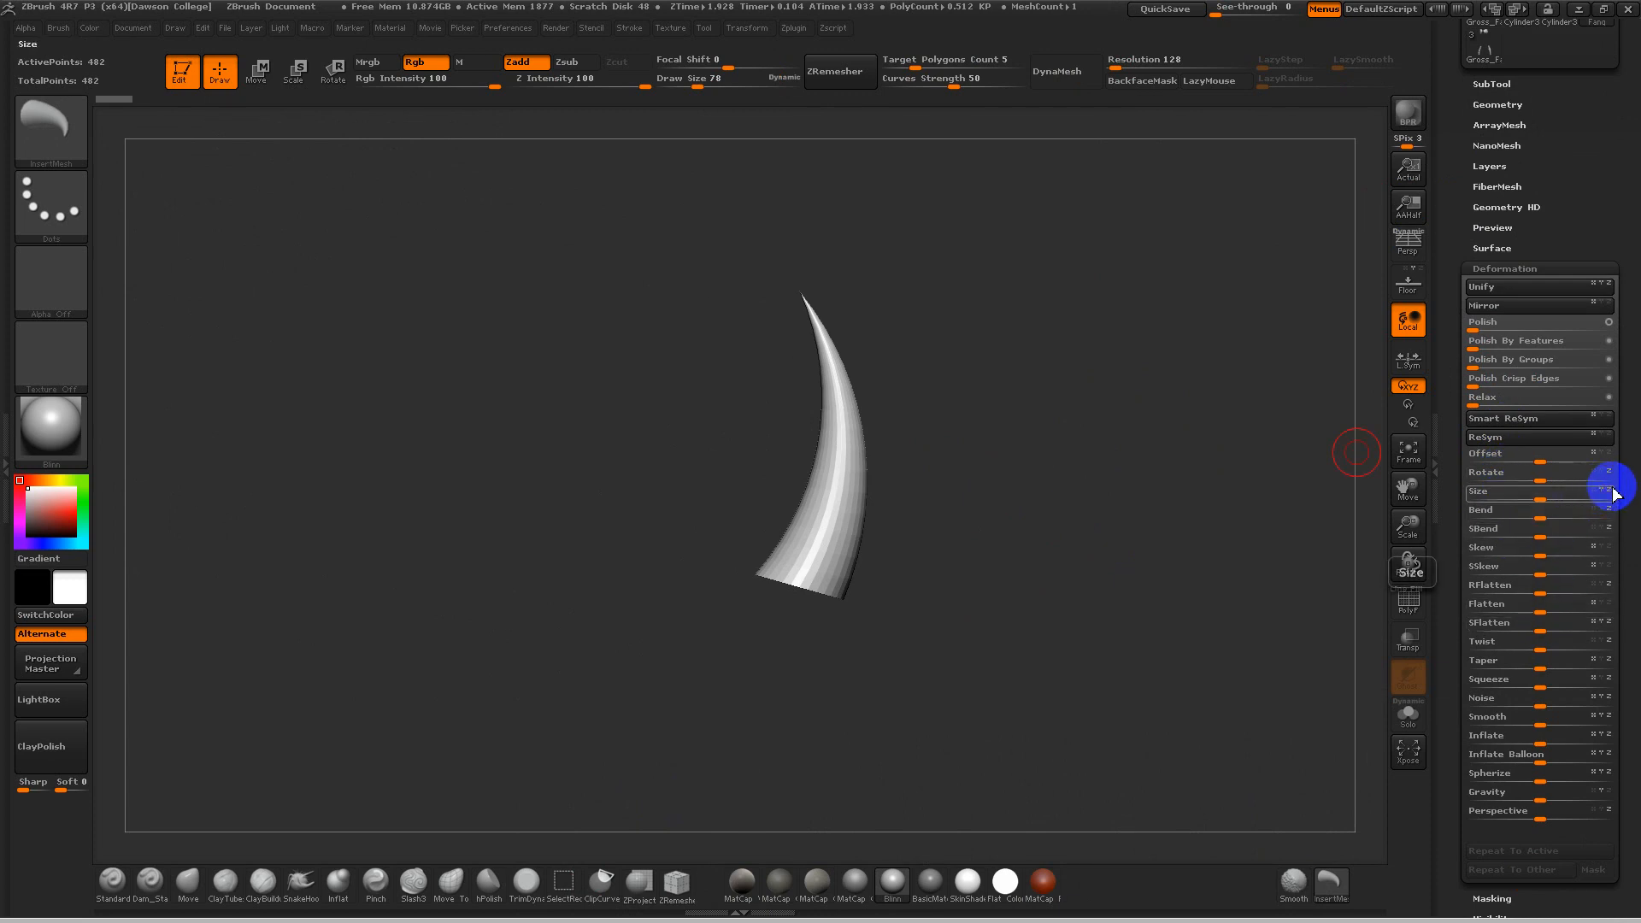
mouse_move(1543, 500)
mouse_down()
mouse_move(1586, 499)
mouse_move(1553, 501)
mouse_up()
Step: Look straight down on the fang's tip and append the stretched mesh to the current InsertMesh brush as a second shape
mouse_move(1044, 427)
mouse_down()
mouse_move(1023, 425)
mouse_move(1011, 536)
mouse_move(1029, 622)
mouse_move(1011, 480)
mouse_move(1047, 659)
mouse_move(1044, 470)
mouse_move(1003, 490)
mouse_move(1043, 487)
mouse_move(1052, 464)
mouse_up()
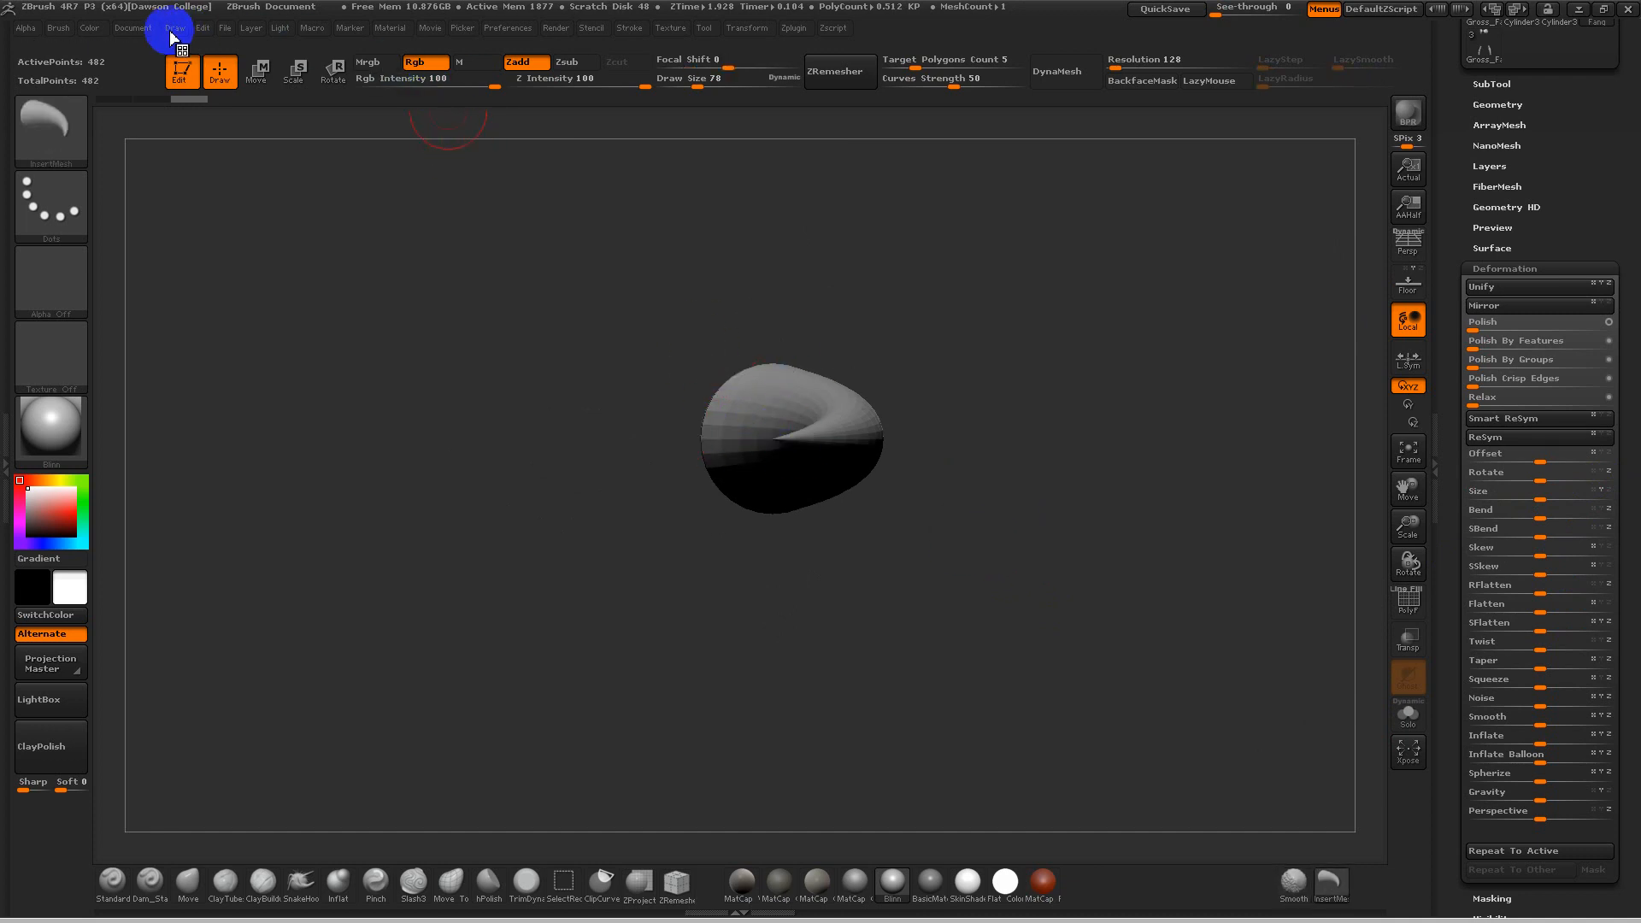
click(39, 134)
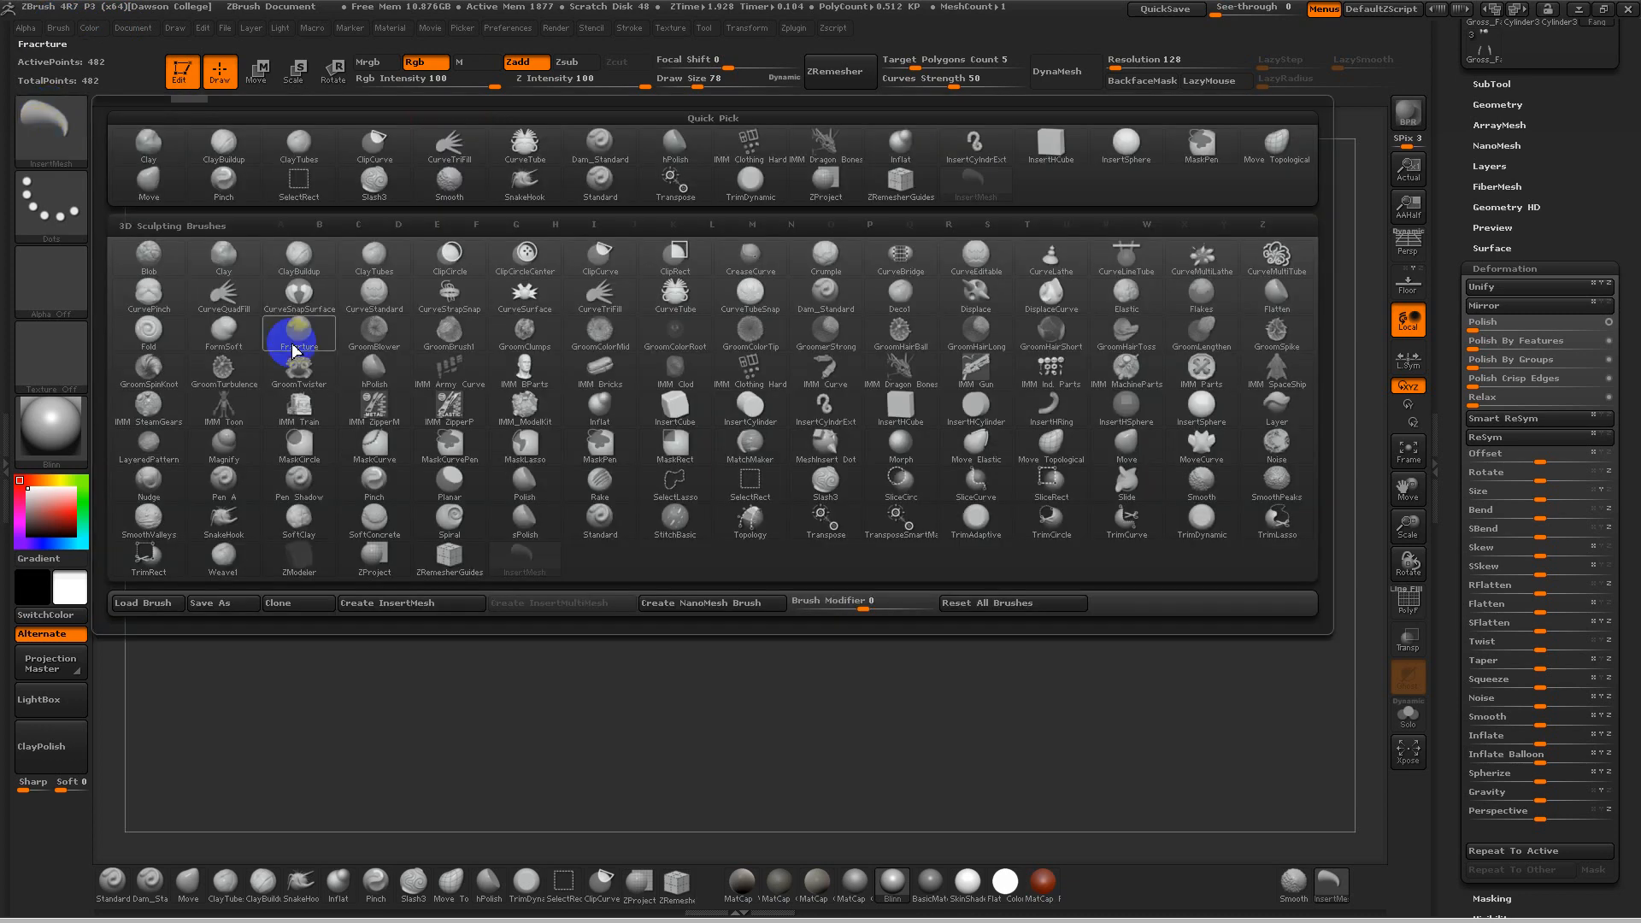
click(410, 604)
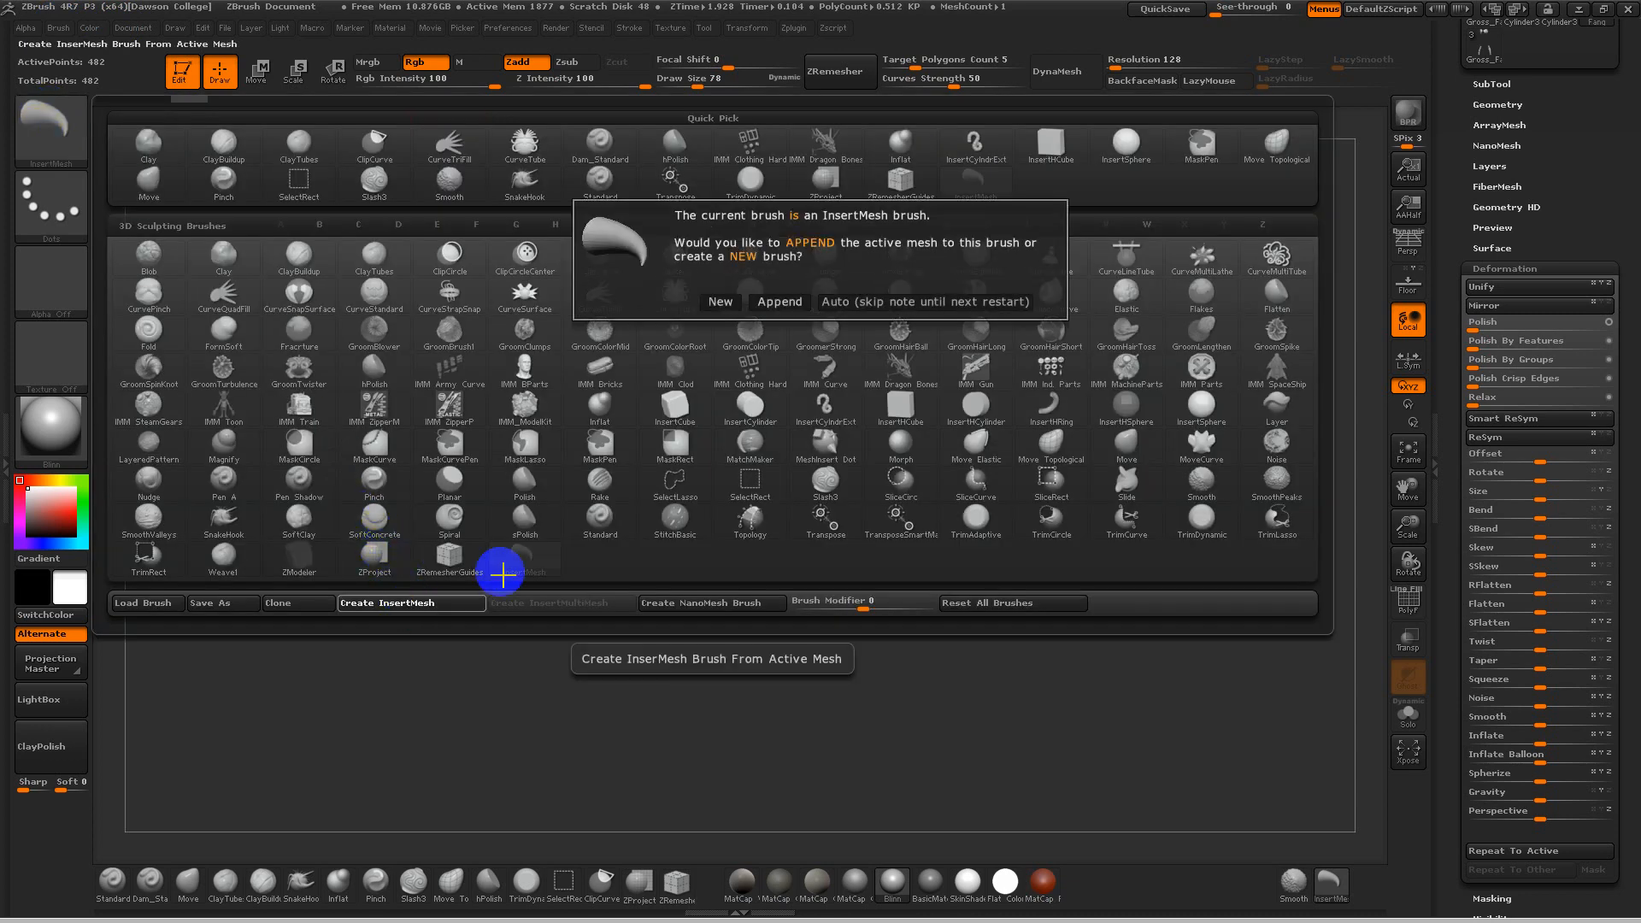
click(796, 301)
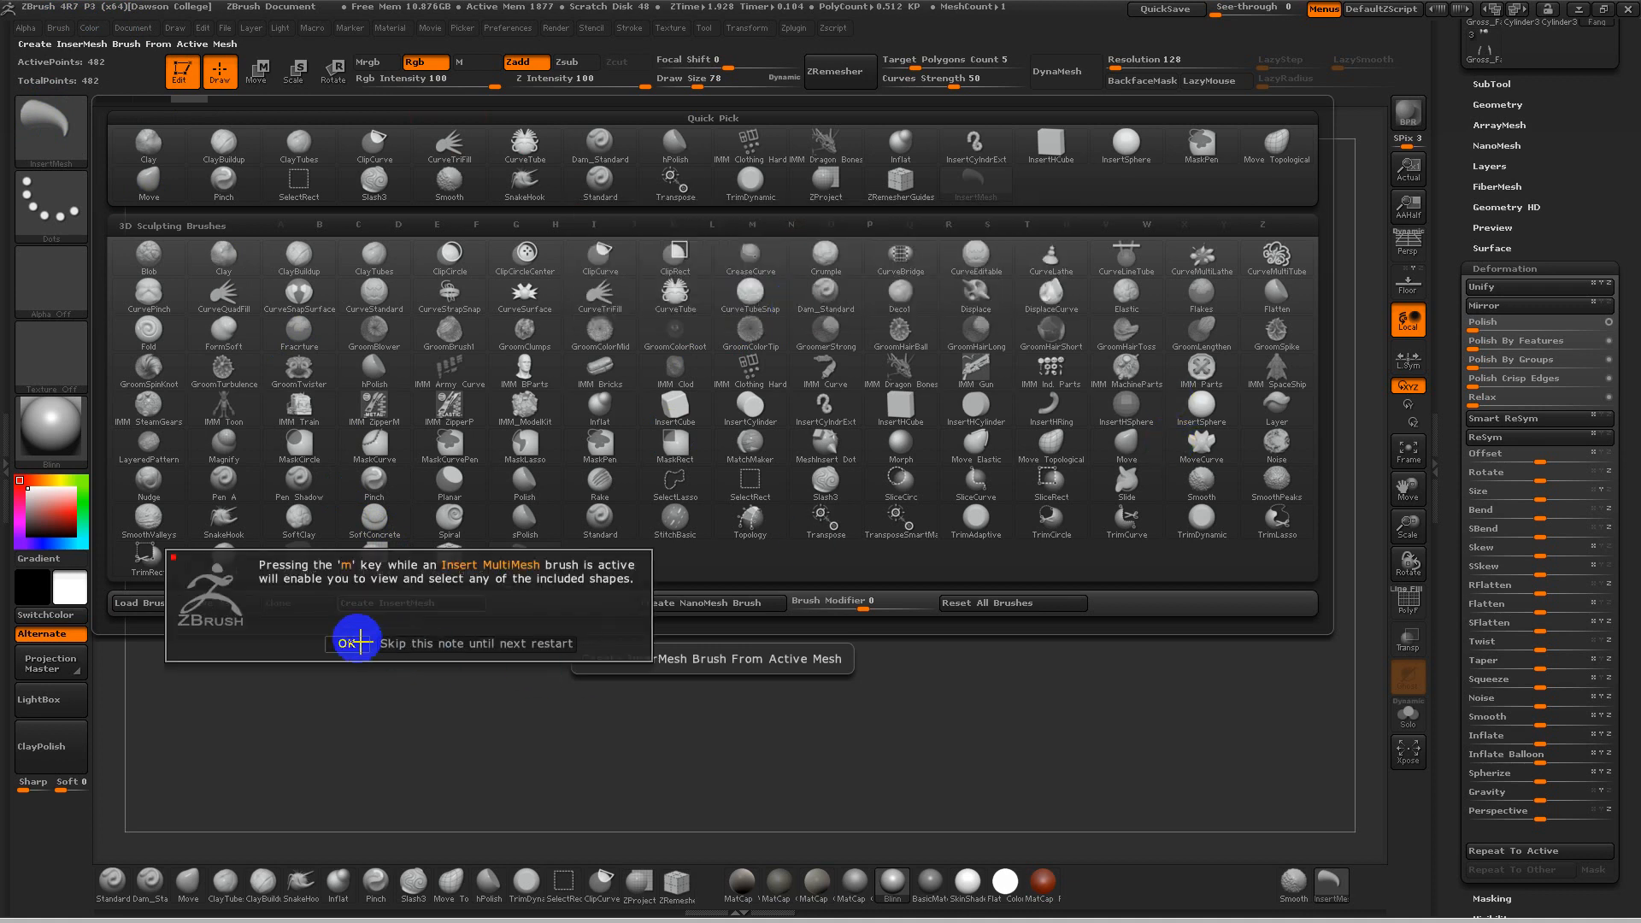
click(349, 645)
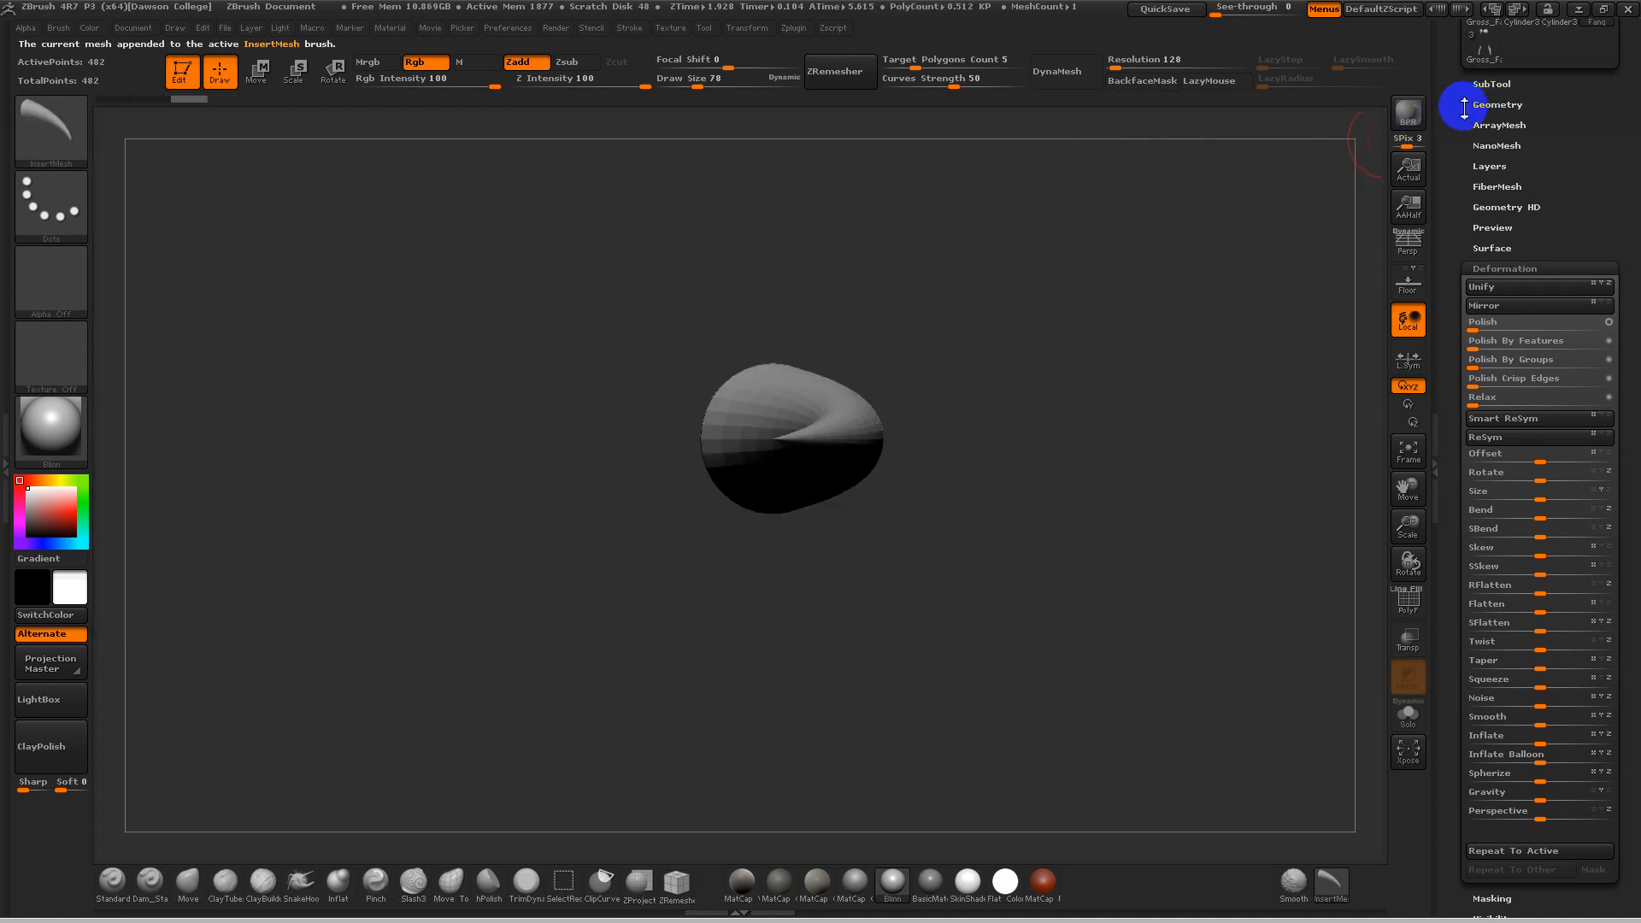
Step: Browse the loaded tools and switch to the earlier Gross_Face_05 head model
scroll(1495, 171, up, 5)
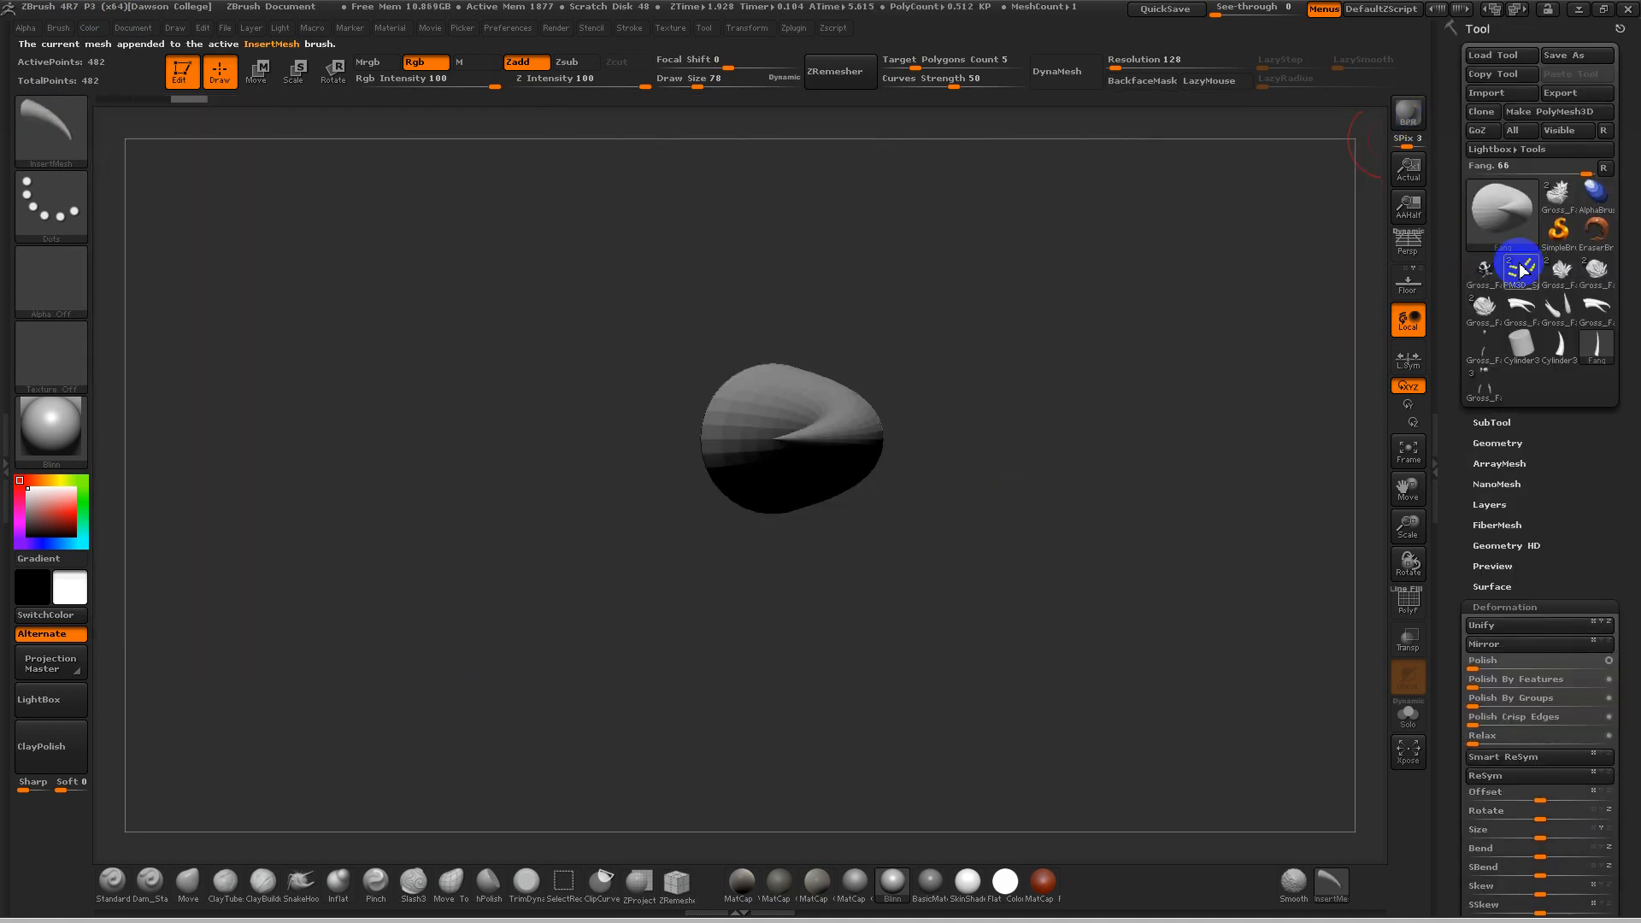
click(1492, 315)
drag(1209, 366, 1507, 384)
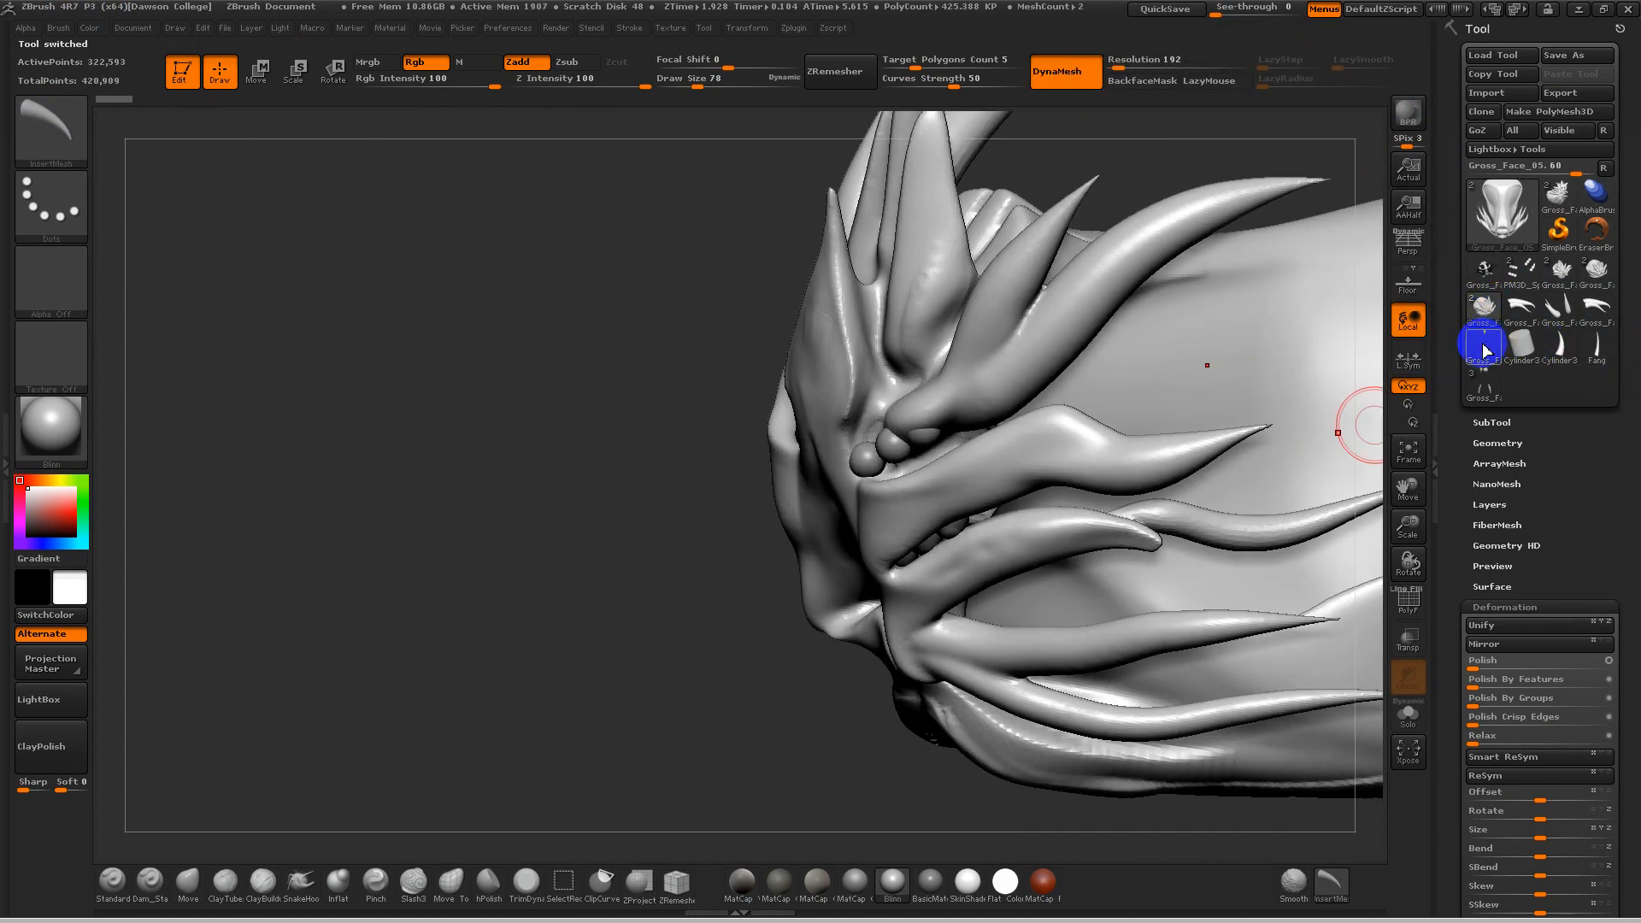
click(1487, 349)
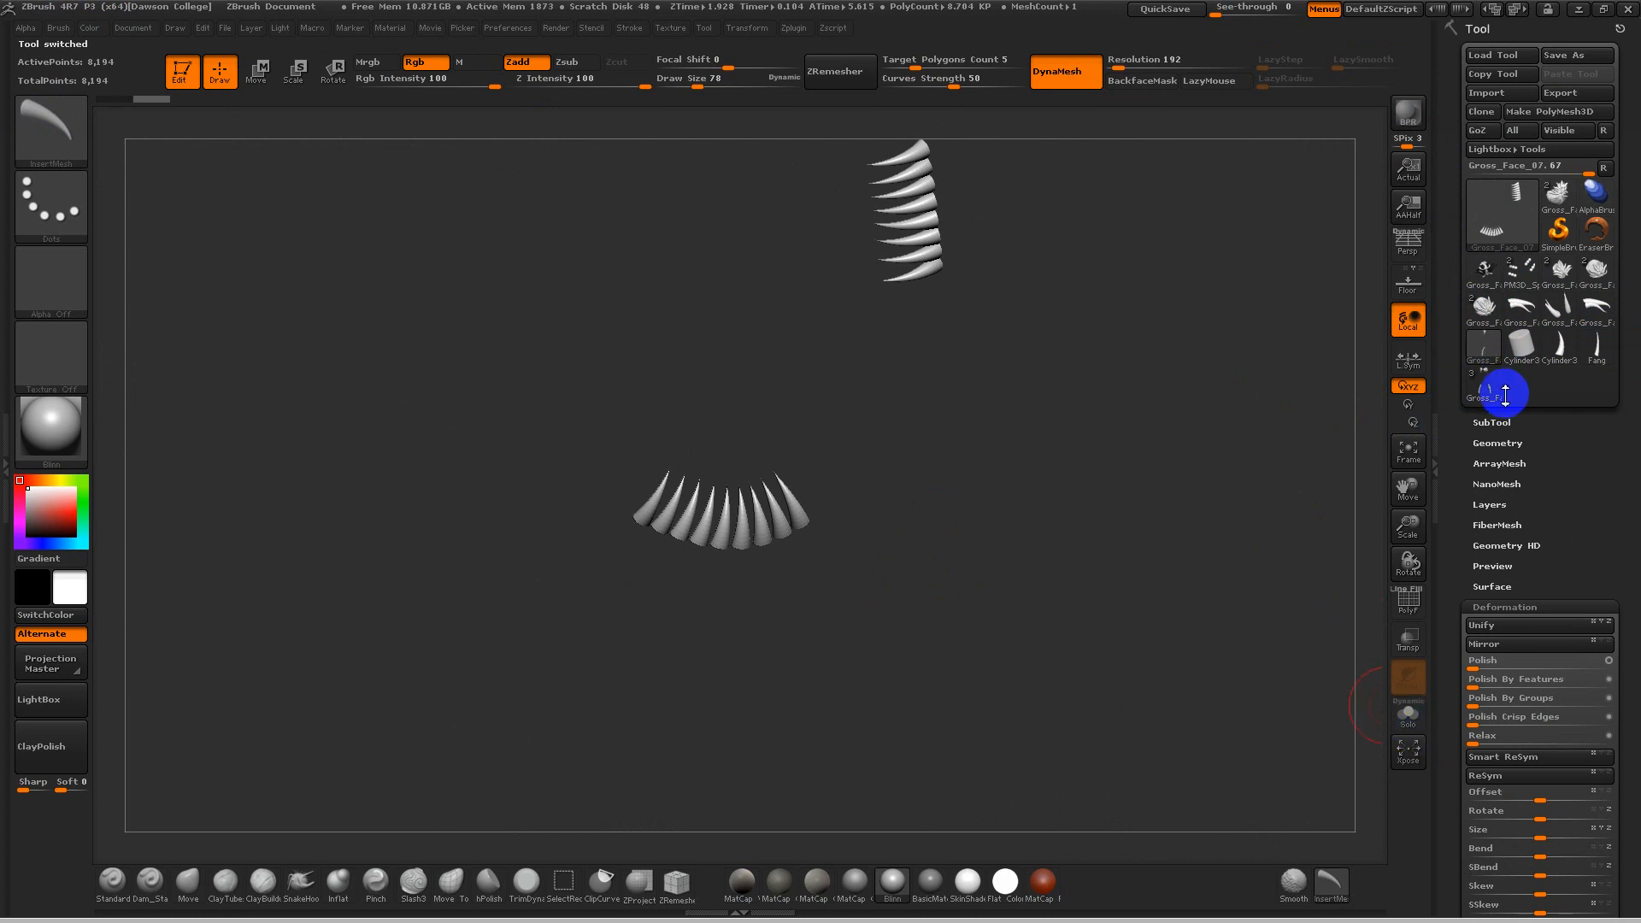
click(1491, 421)
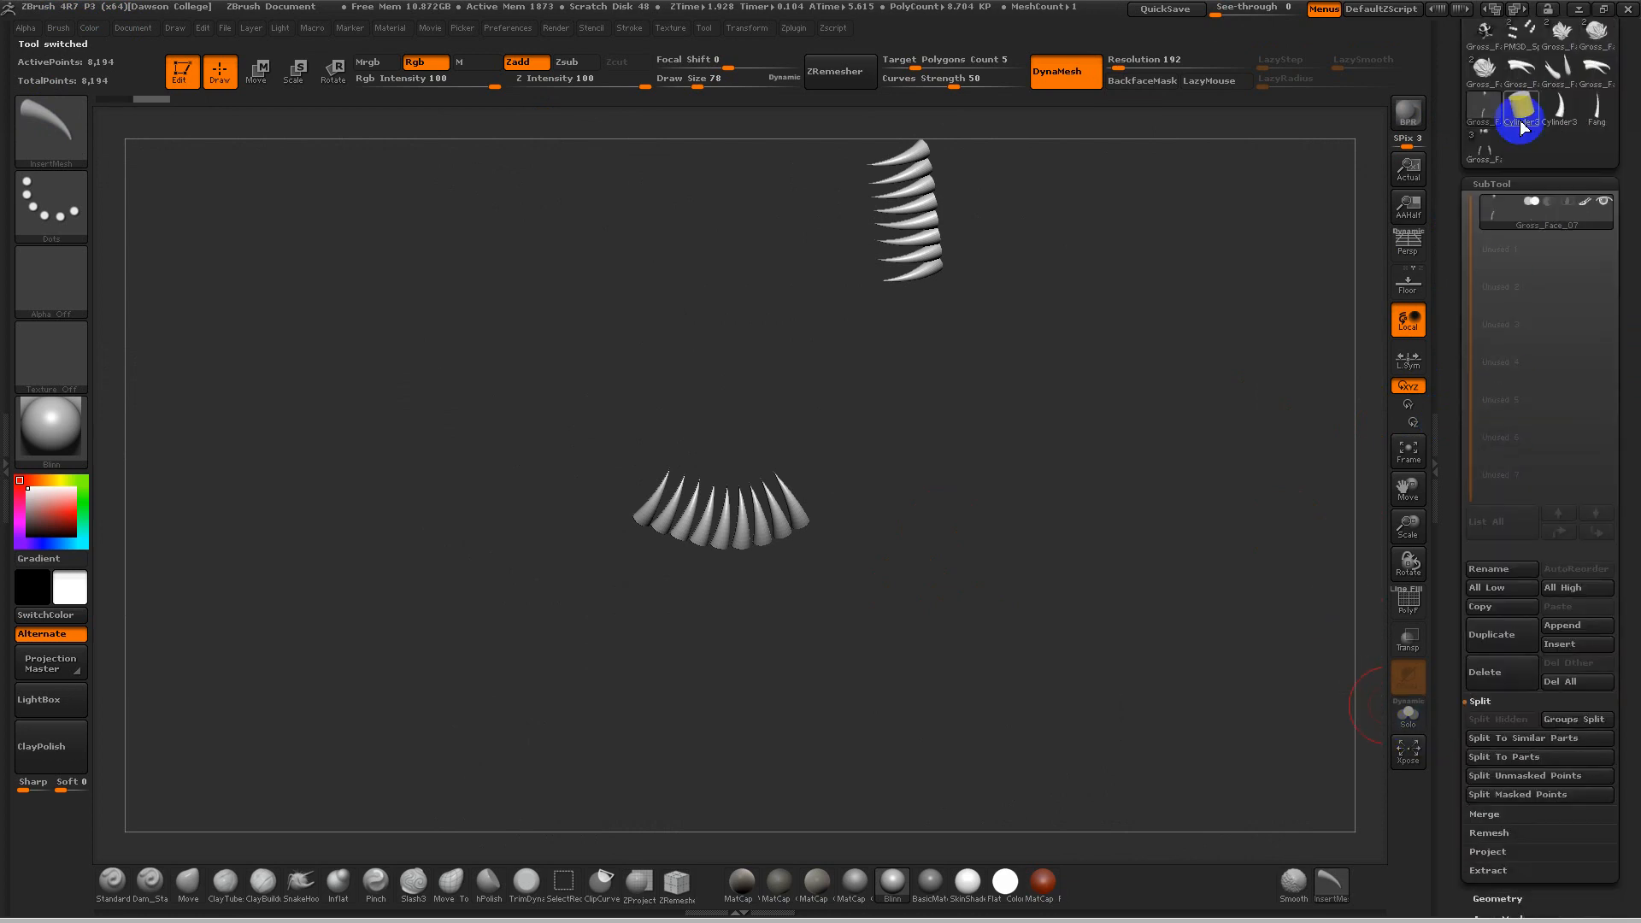
click(1603, 77)
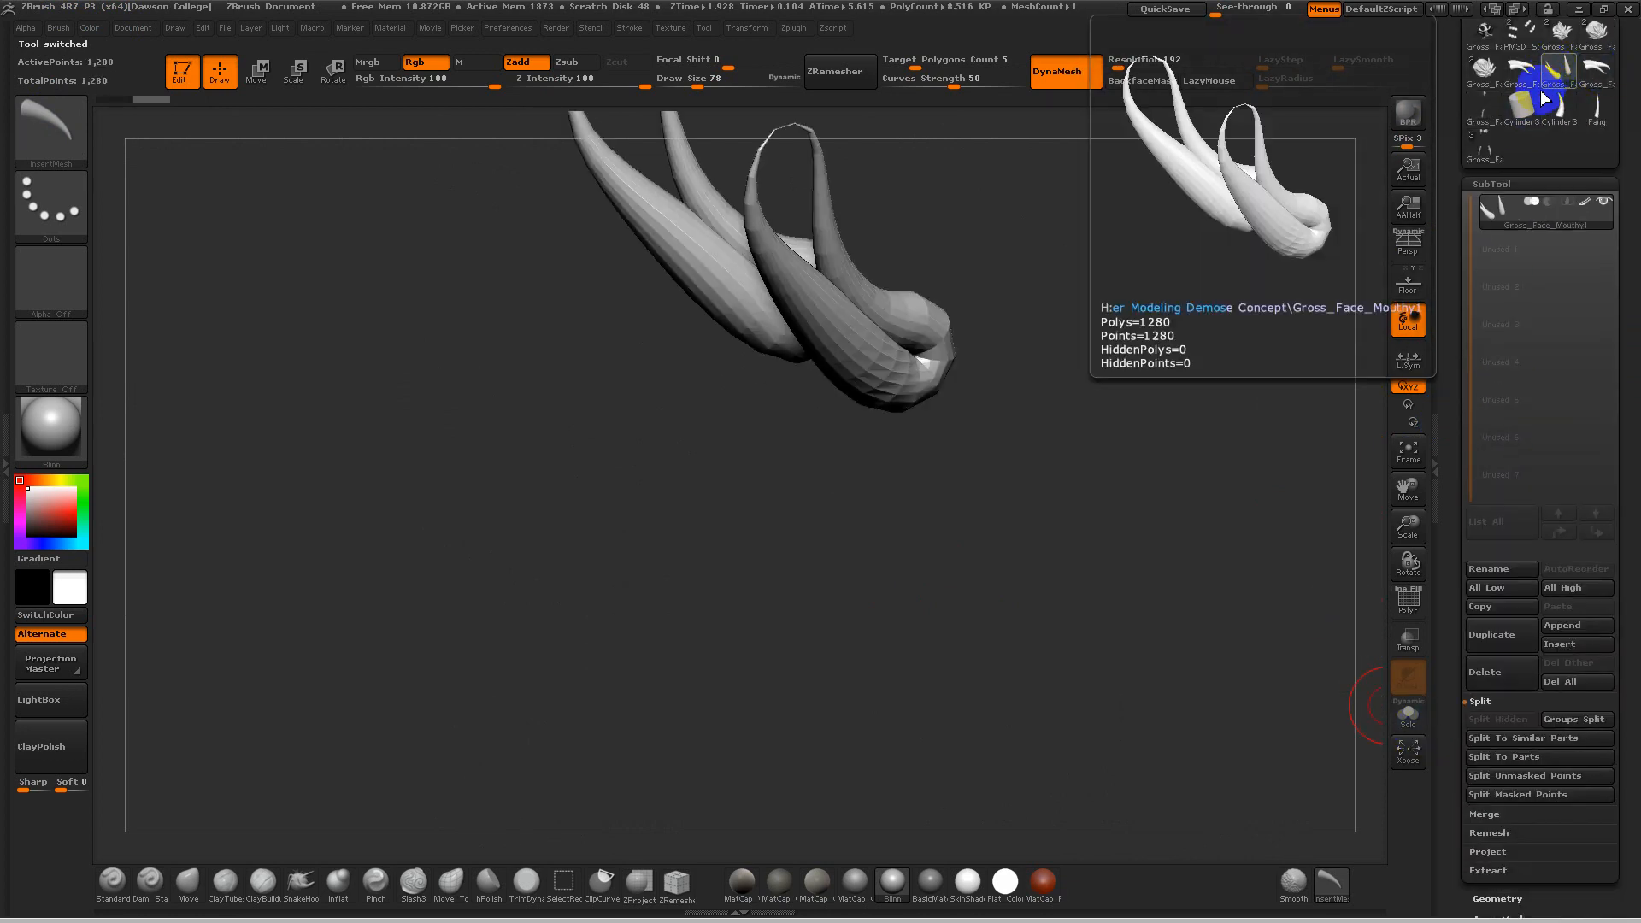
click(1485, 69)
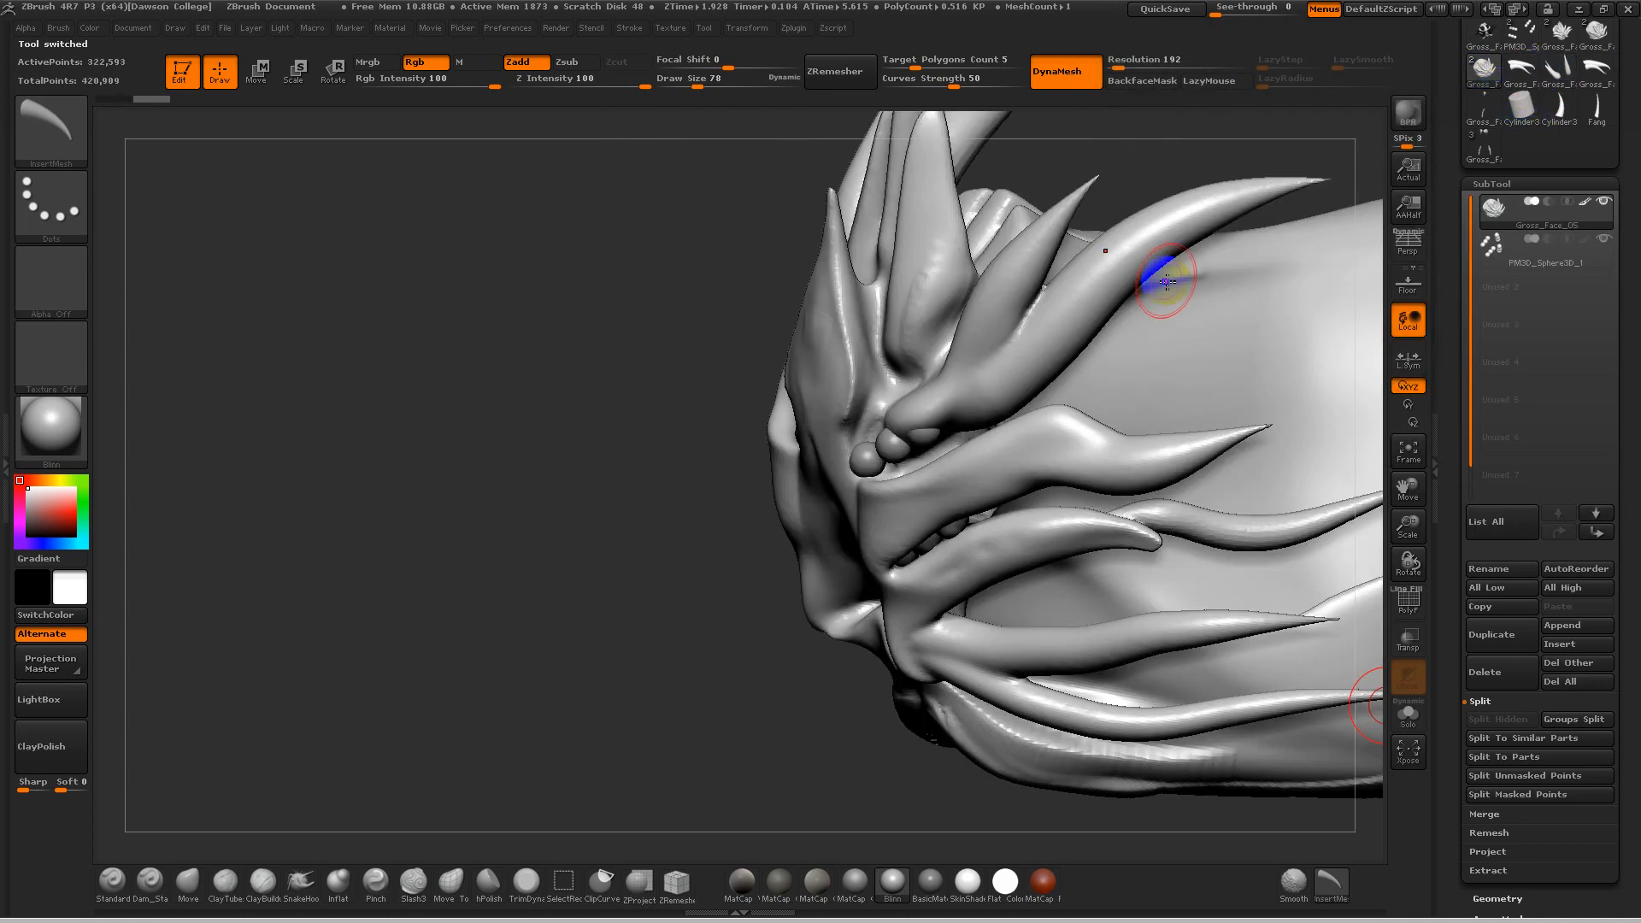
Step: Try a curve of the stretched fang, variant B, down the side of the head, and undo it
drag(584, 658, 924, 422)
drag(674, 584, 1055, 679)
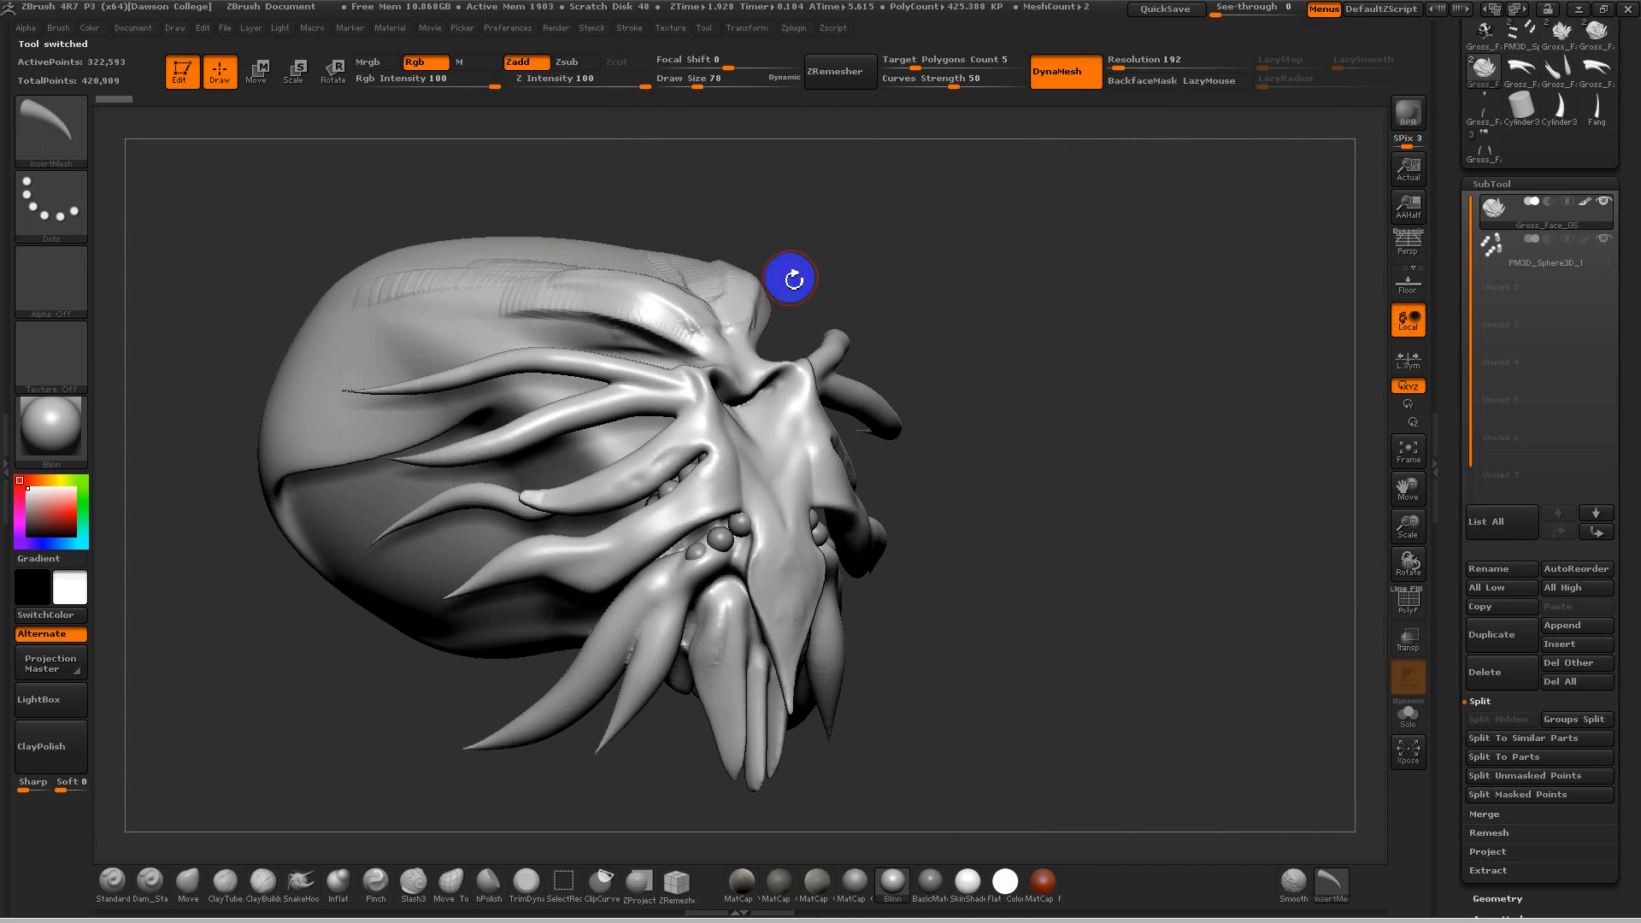
alt+drag(834, 281, 1069, 297)
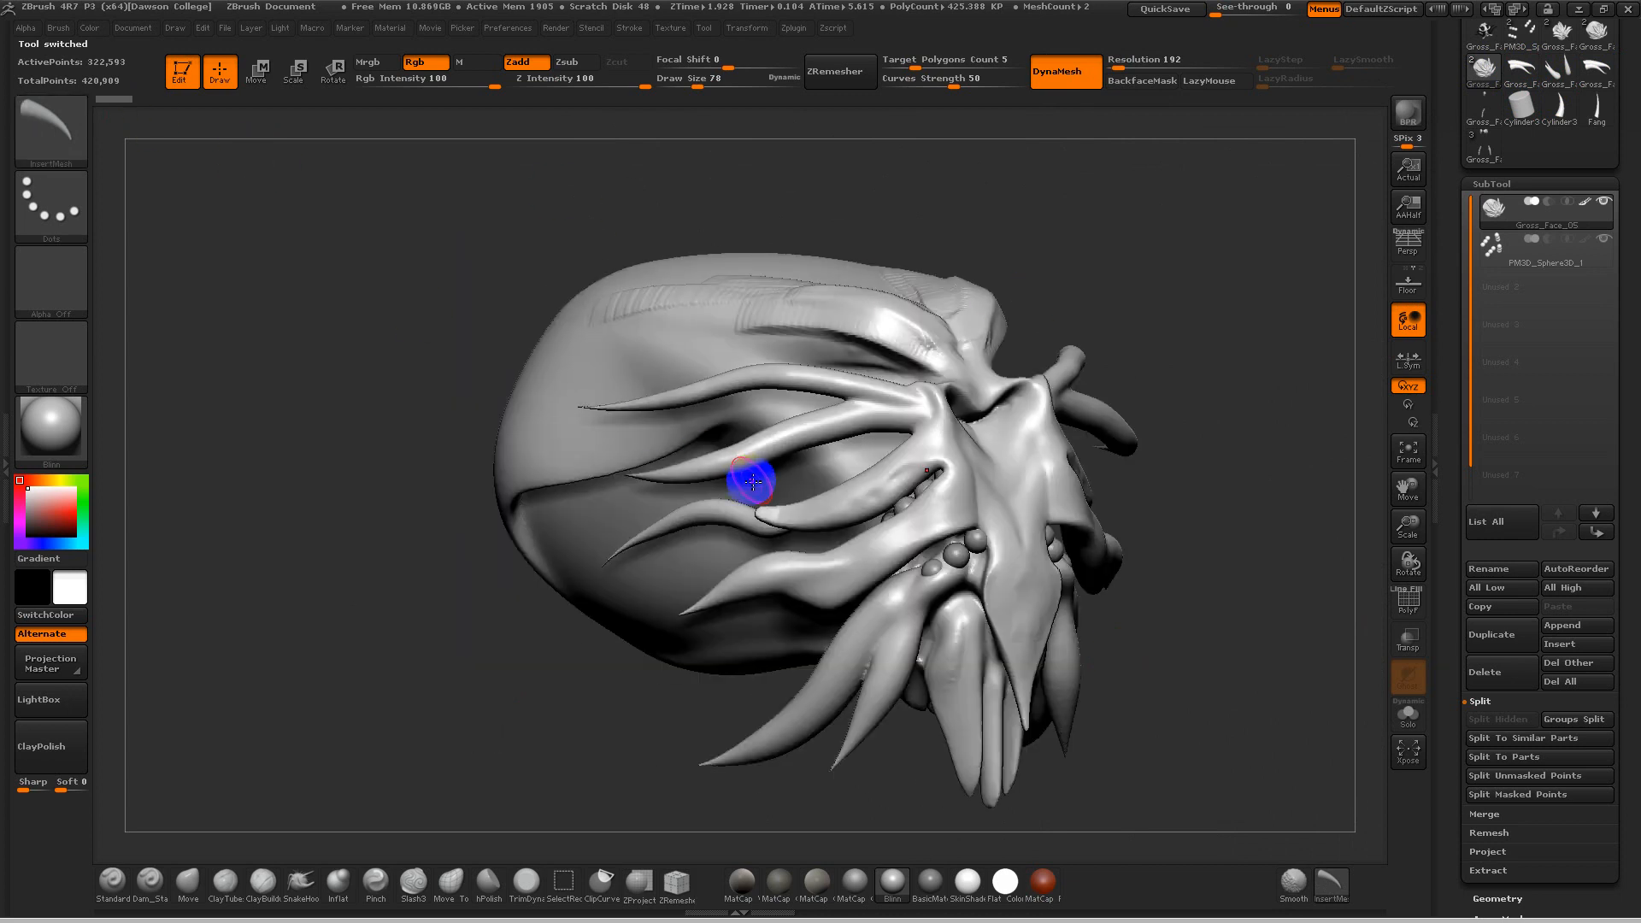
key(m)
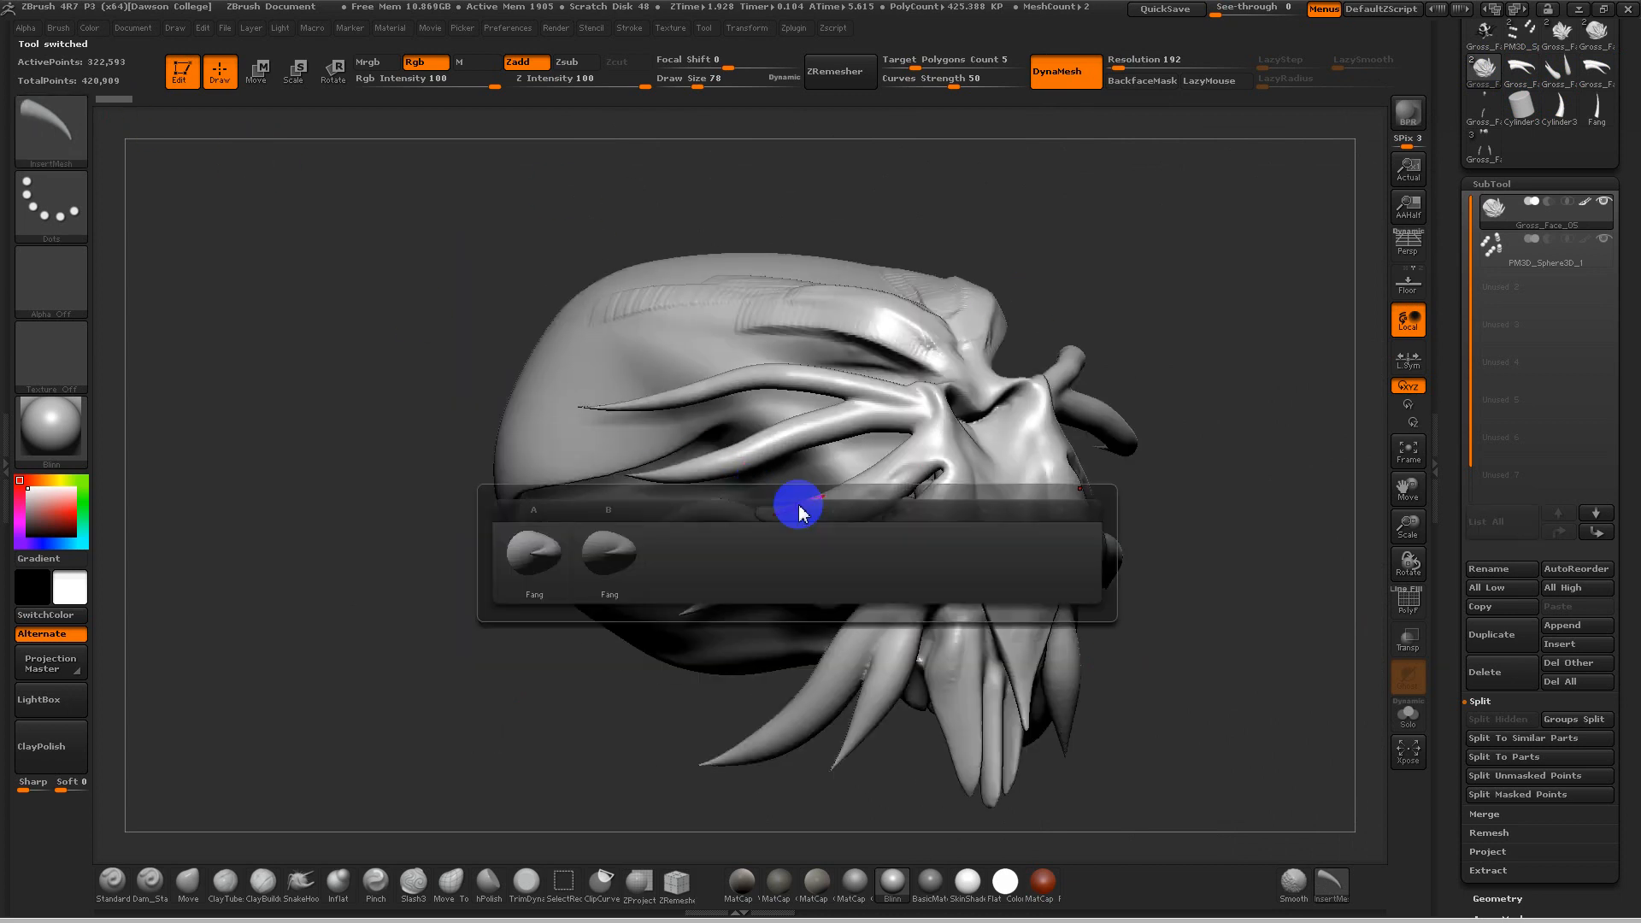
click(606, 558)
drag(673, 472, 591, 600)
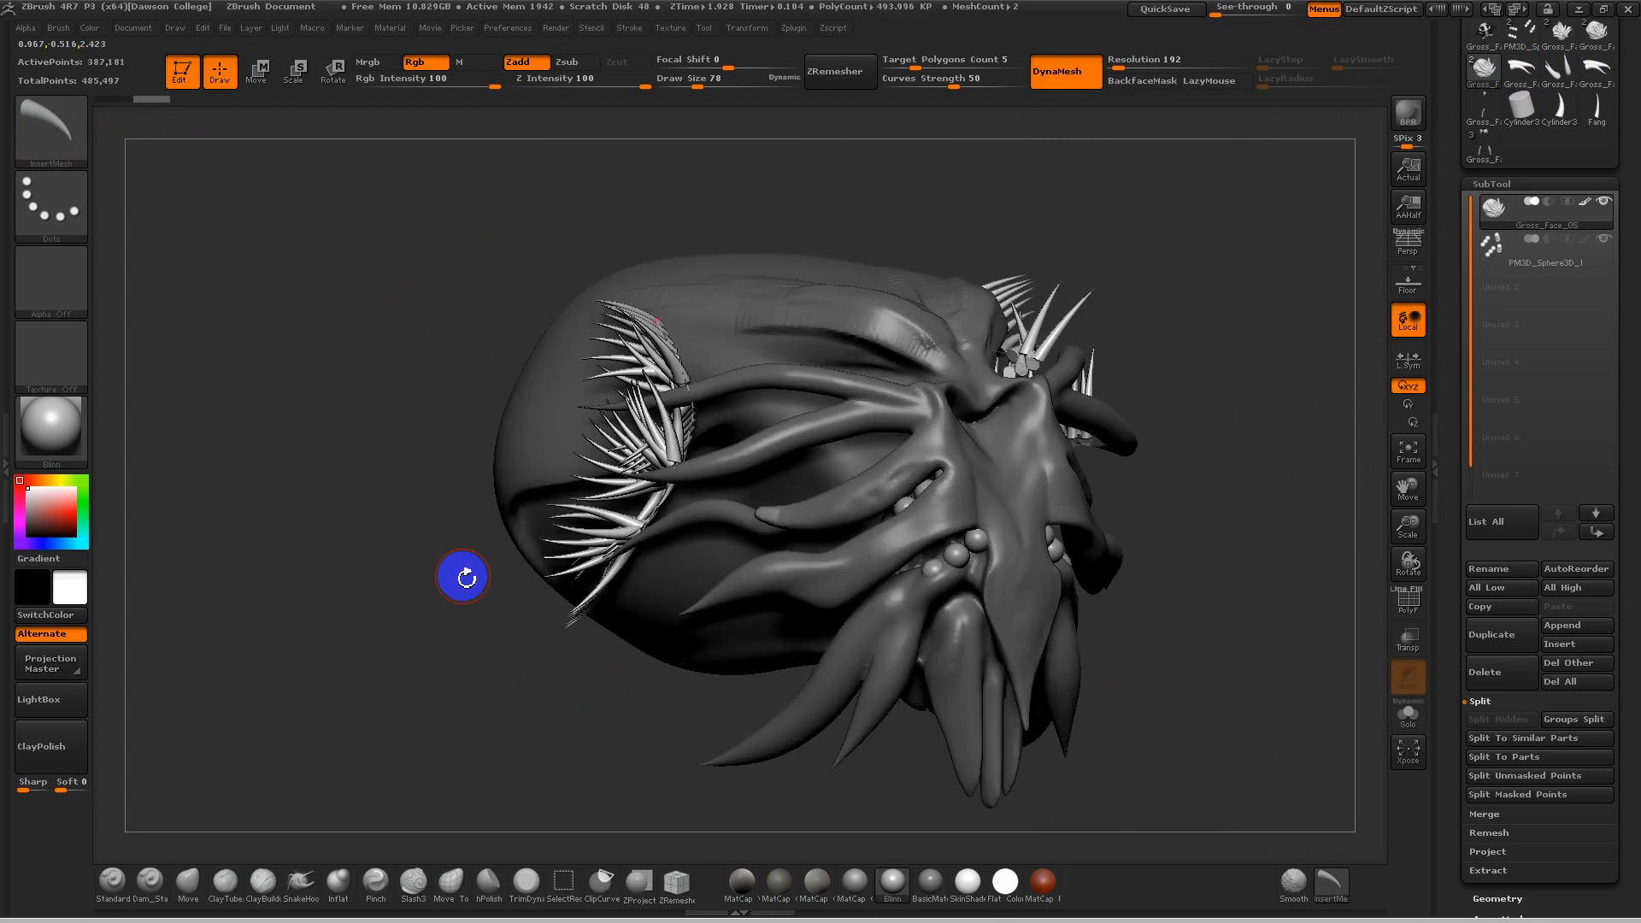
drag(479, 572, 516, 606)
key(ctrl+z)
Step: Try the brush's fang variants in a long curved row along the side of the head, undoing the unwanted result
drag(321, 567, 325, 627)
mouse_move(936, 297)
mouse_down()
mouse_move(932, 277)
mouse_move(890, 274)
mouse_up()
key(m)
click(630, 337)
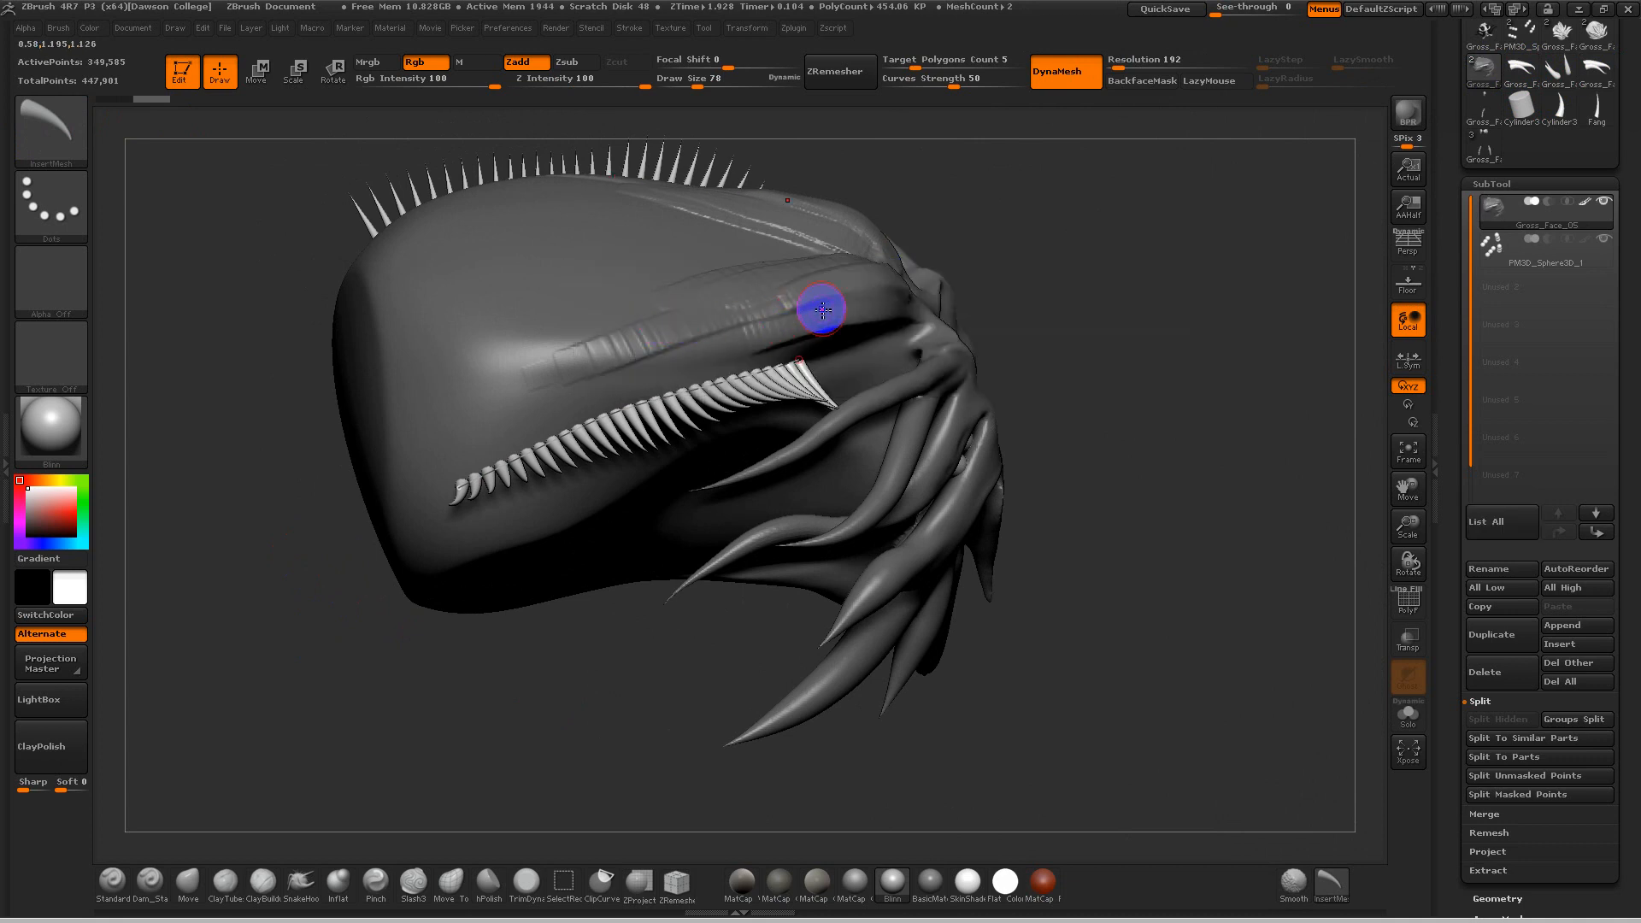
key(ctrl+z)
drag(224, 636, 264, 637)
drag(865, 231, 1130, 336)
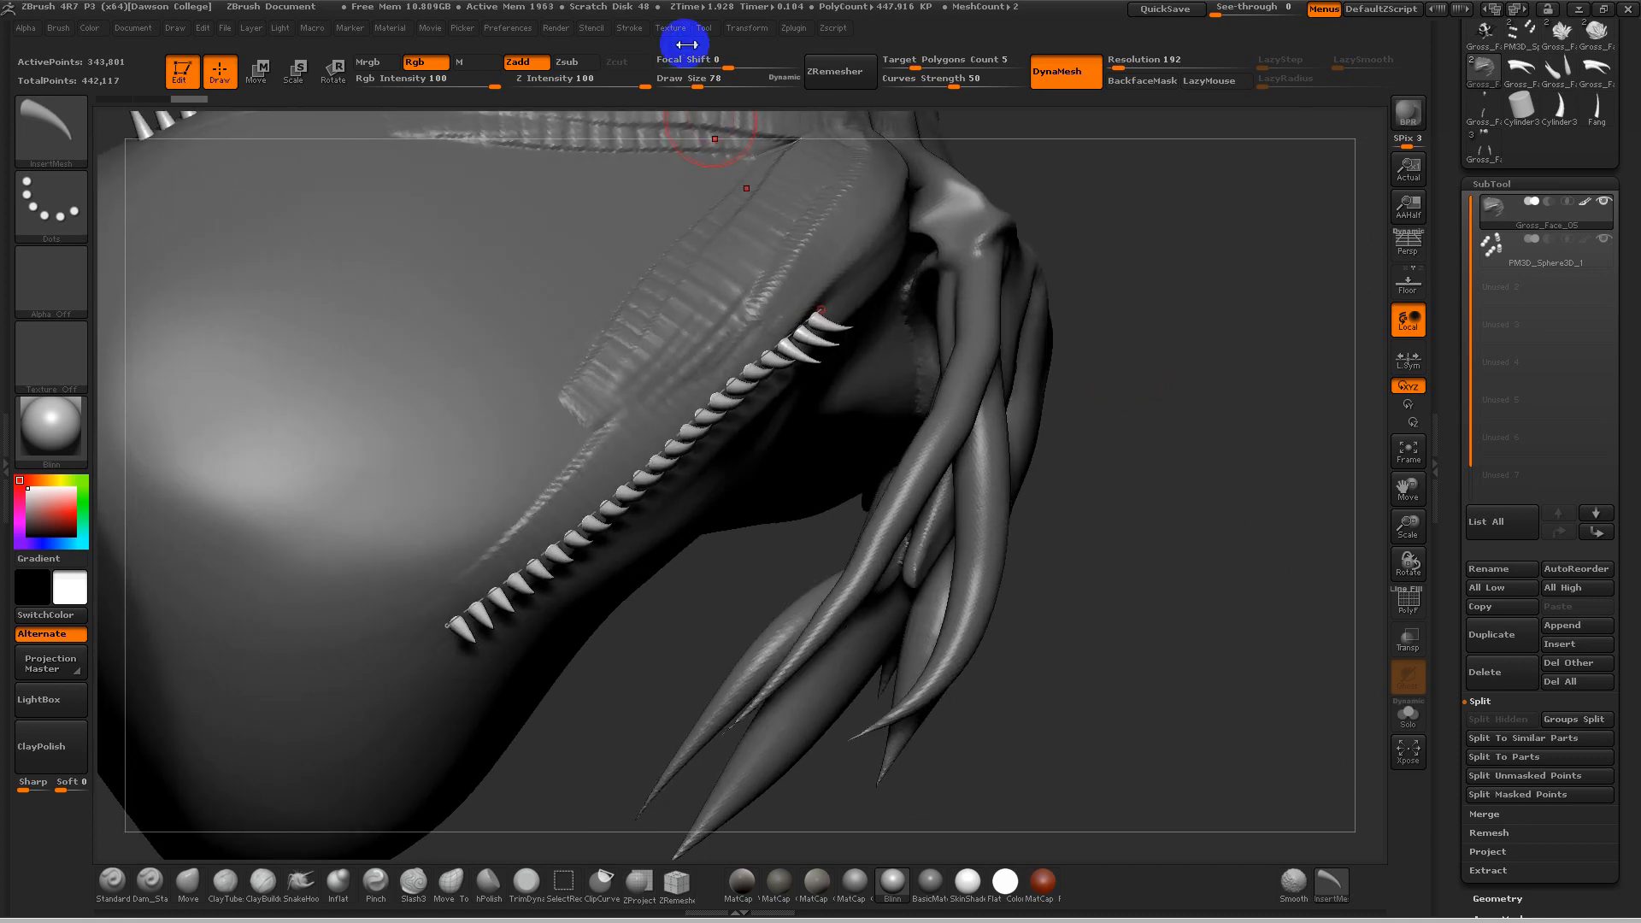
Step: Turn off Curve Mode and place individual fangs on the side of the head, switching to fang variant B
click(637, 29)
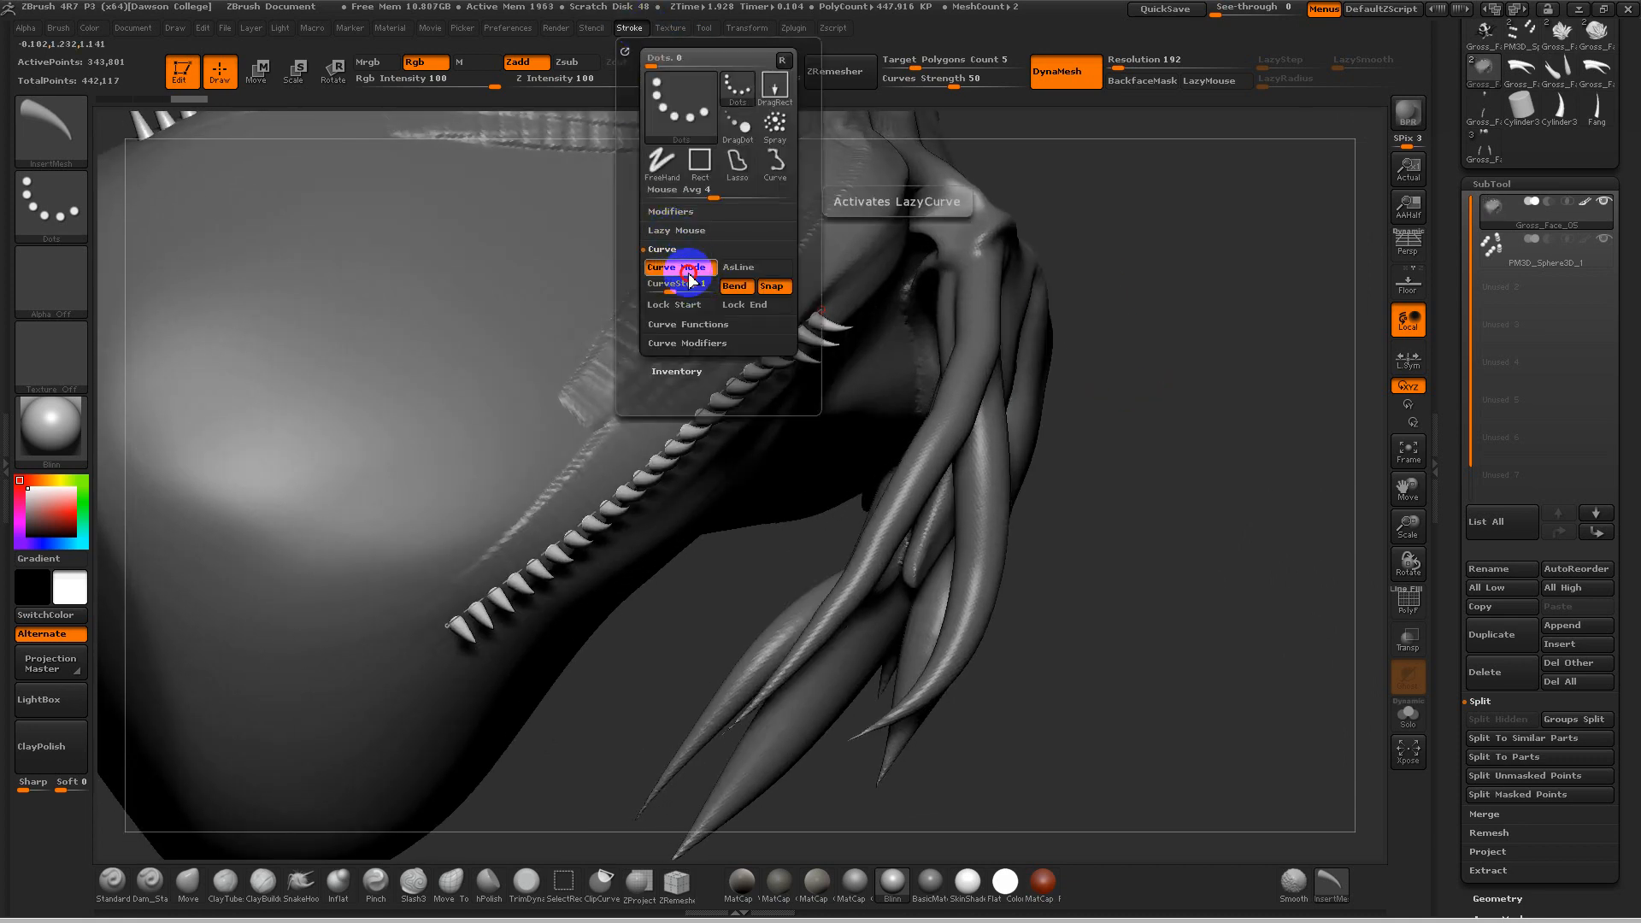
drag(586, 366, 578, 390)
key(m)
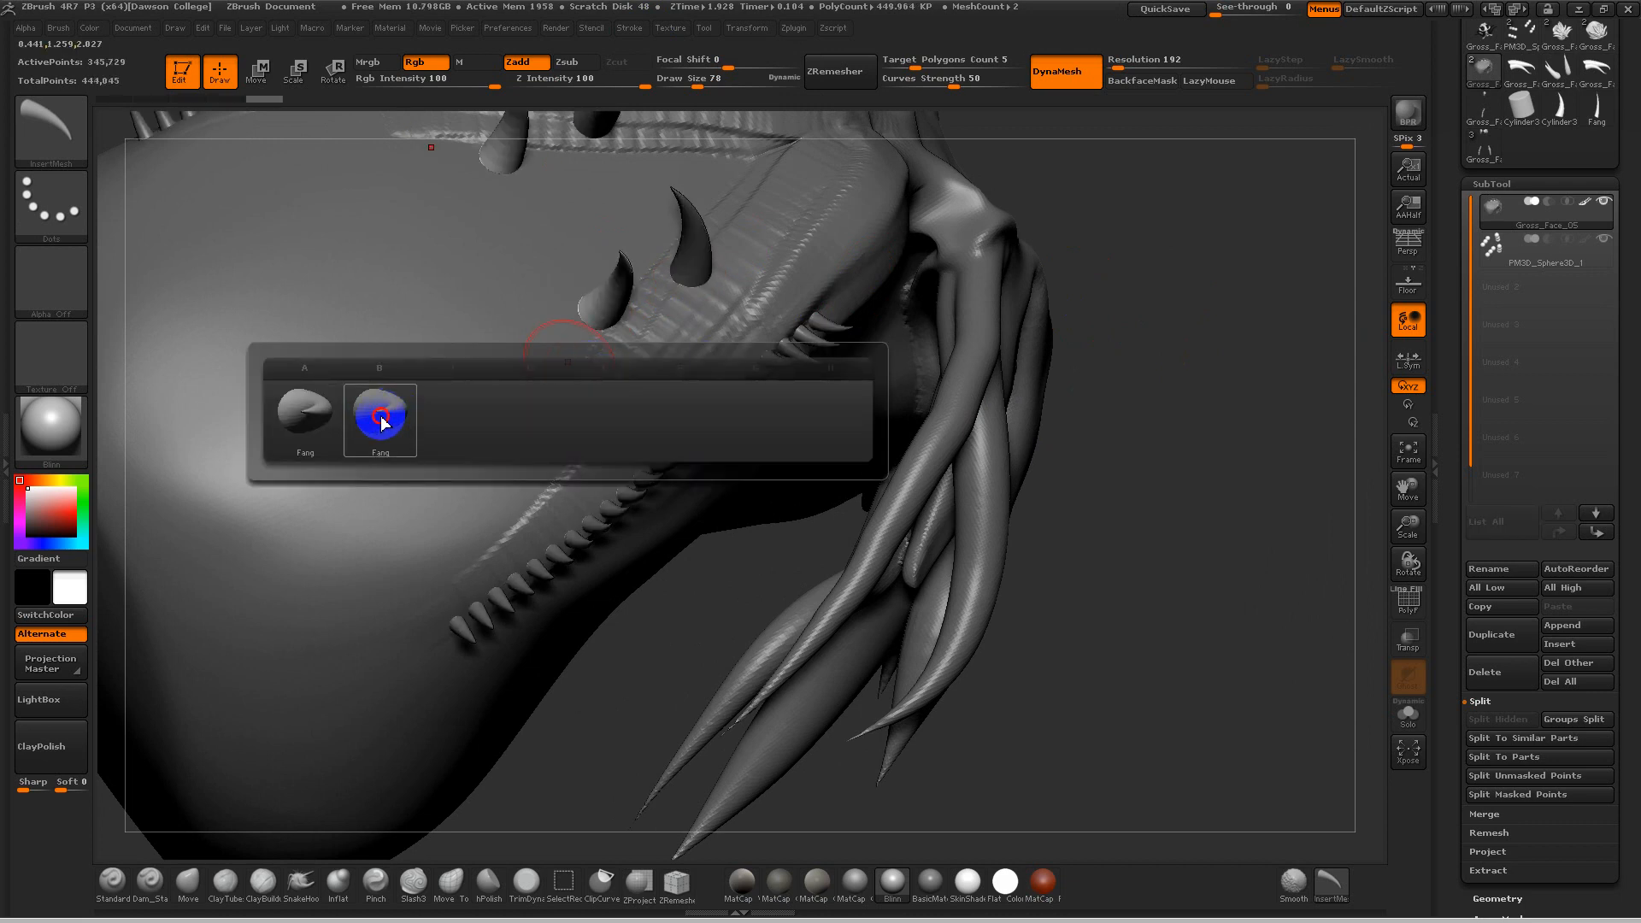
click(382, 420)
drag(537, 374, 486, 441)
drag(423, 377, 418, 444)
Step: Adjust the insert depth in the brush's Depth settings and place more single fangs, some much larger, over the back of the head
mouse_move(1382, 446)
mouse_down()
mouse_move(1113, 443)
mouse_move(1040, 479)
mouse_move(1000, 561)
mouse_move(1022, 560)
mouse_move(842, 351)
mouse_move(733, 341)
mouse_move(768, 447)
mouse_move(732, 469)
mouse_move(758, 453)
mouse_up()
click(59, 27)
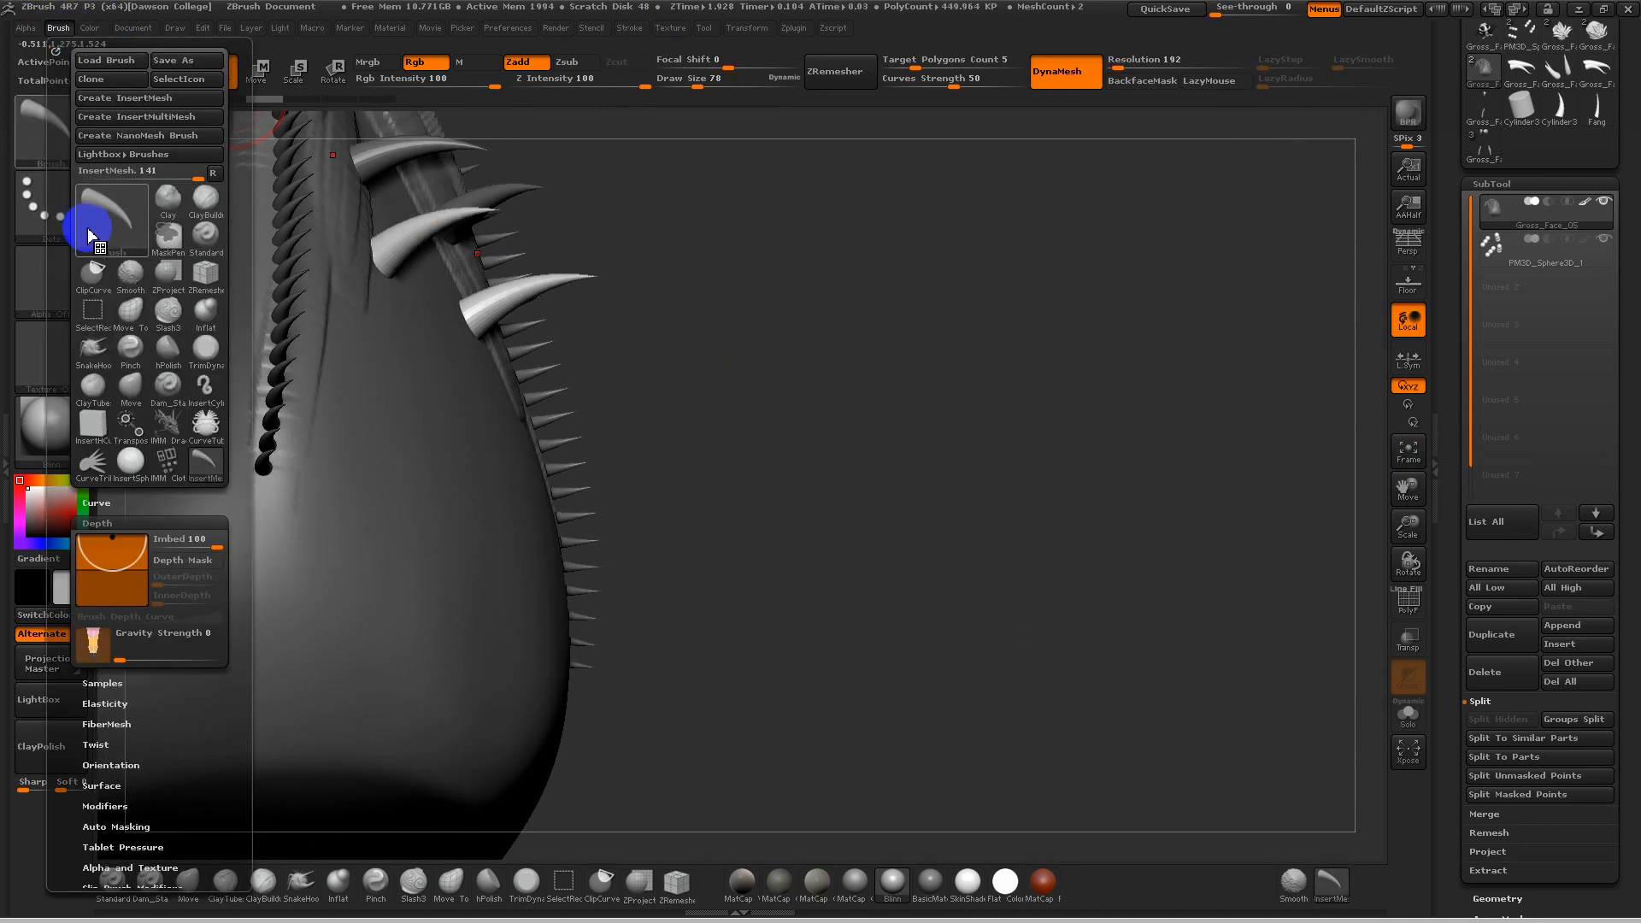
mouse_move(110, 567)
mouse_down()
mouse_move(117, 584)
mouse_move(120, 562)
mouse_up()
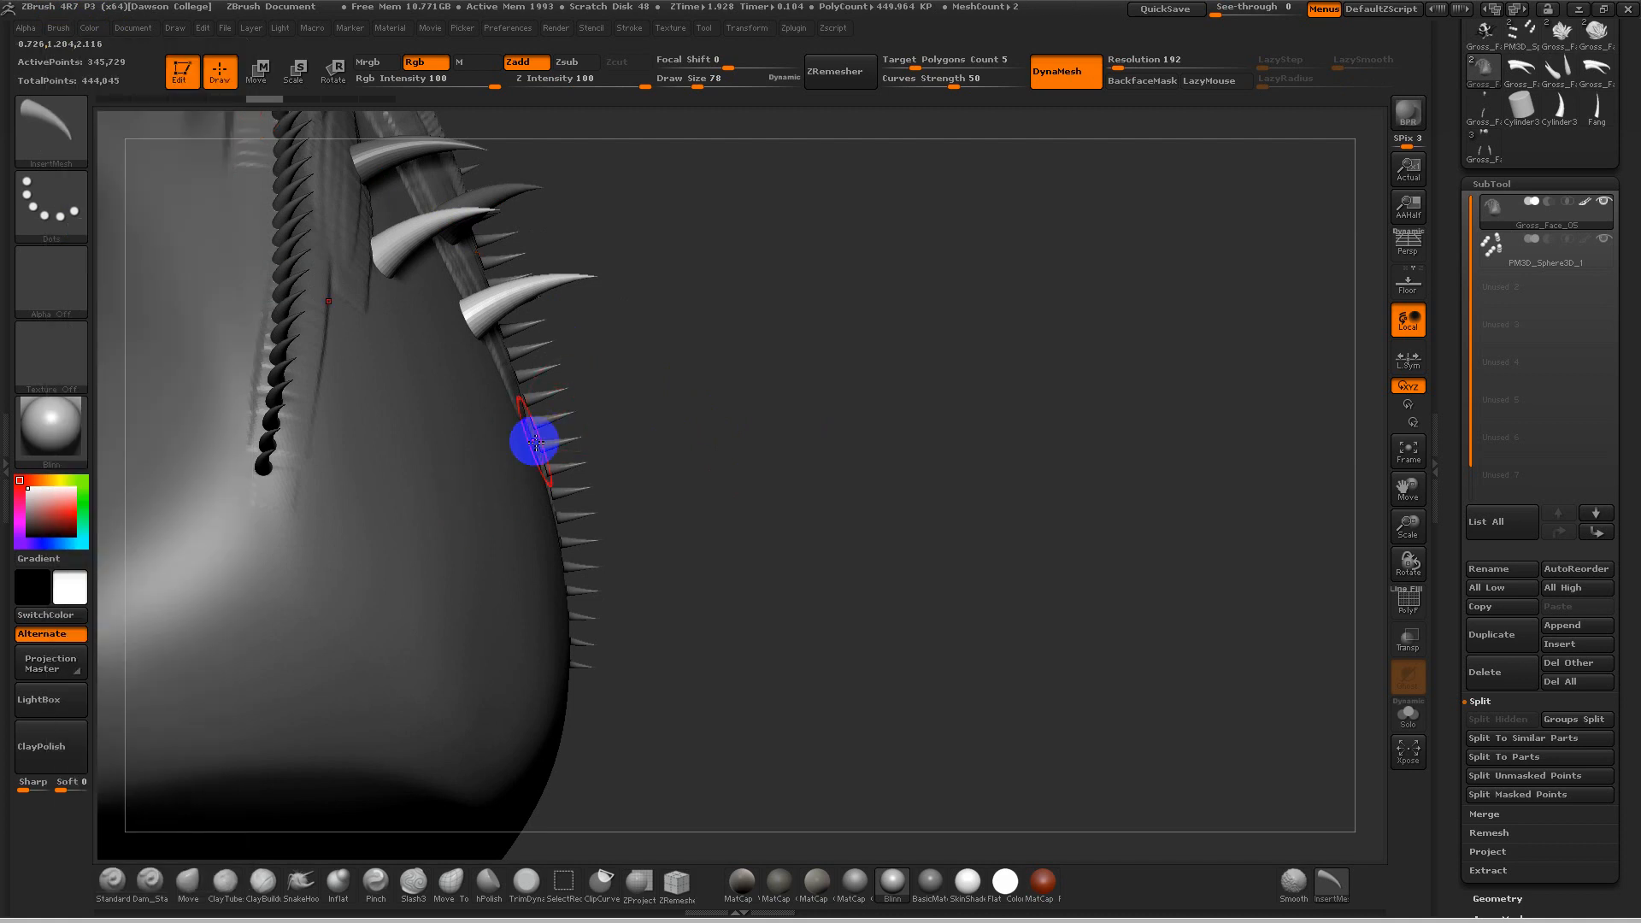
mouse_move(496, 424)
mouse_down()
mouse_move(641, 403)
mouse_move(528, 476)
mouse_move(926, 469)
mouse_move(777, 582)
mouse_move(971, 696)
mouse_up()
drag(949, 598, 1024, 612)
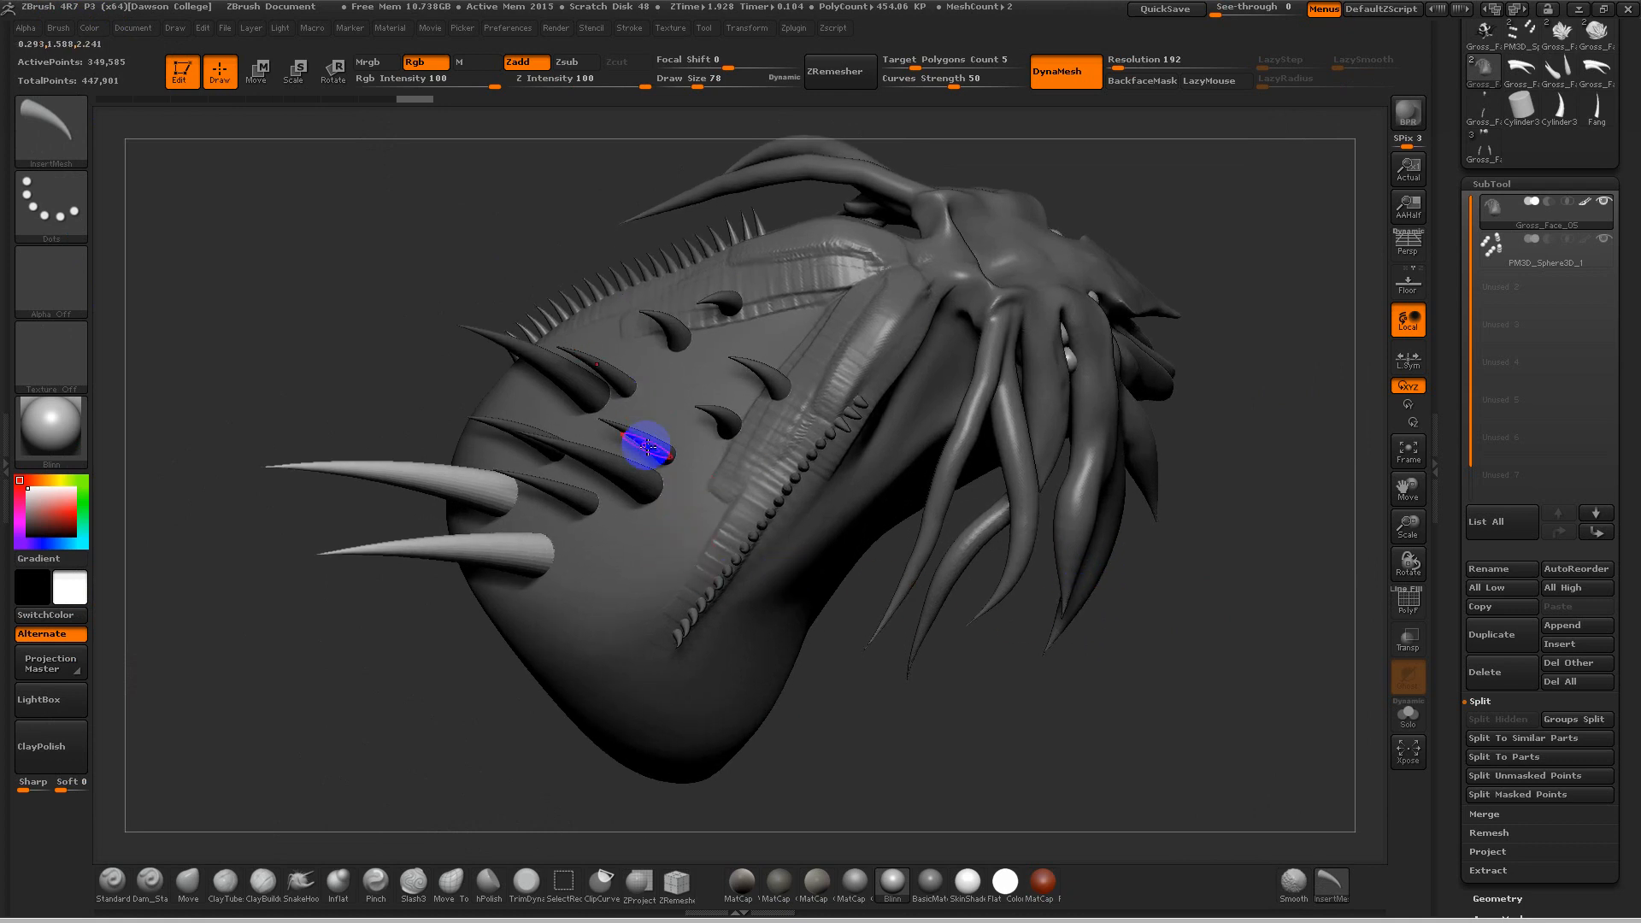
Step: Turn Curve Mode back on, undo a trial curve, and draw a long row of fangs along the head's side edge toward the back
click(628, 28)
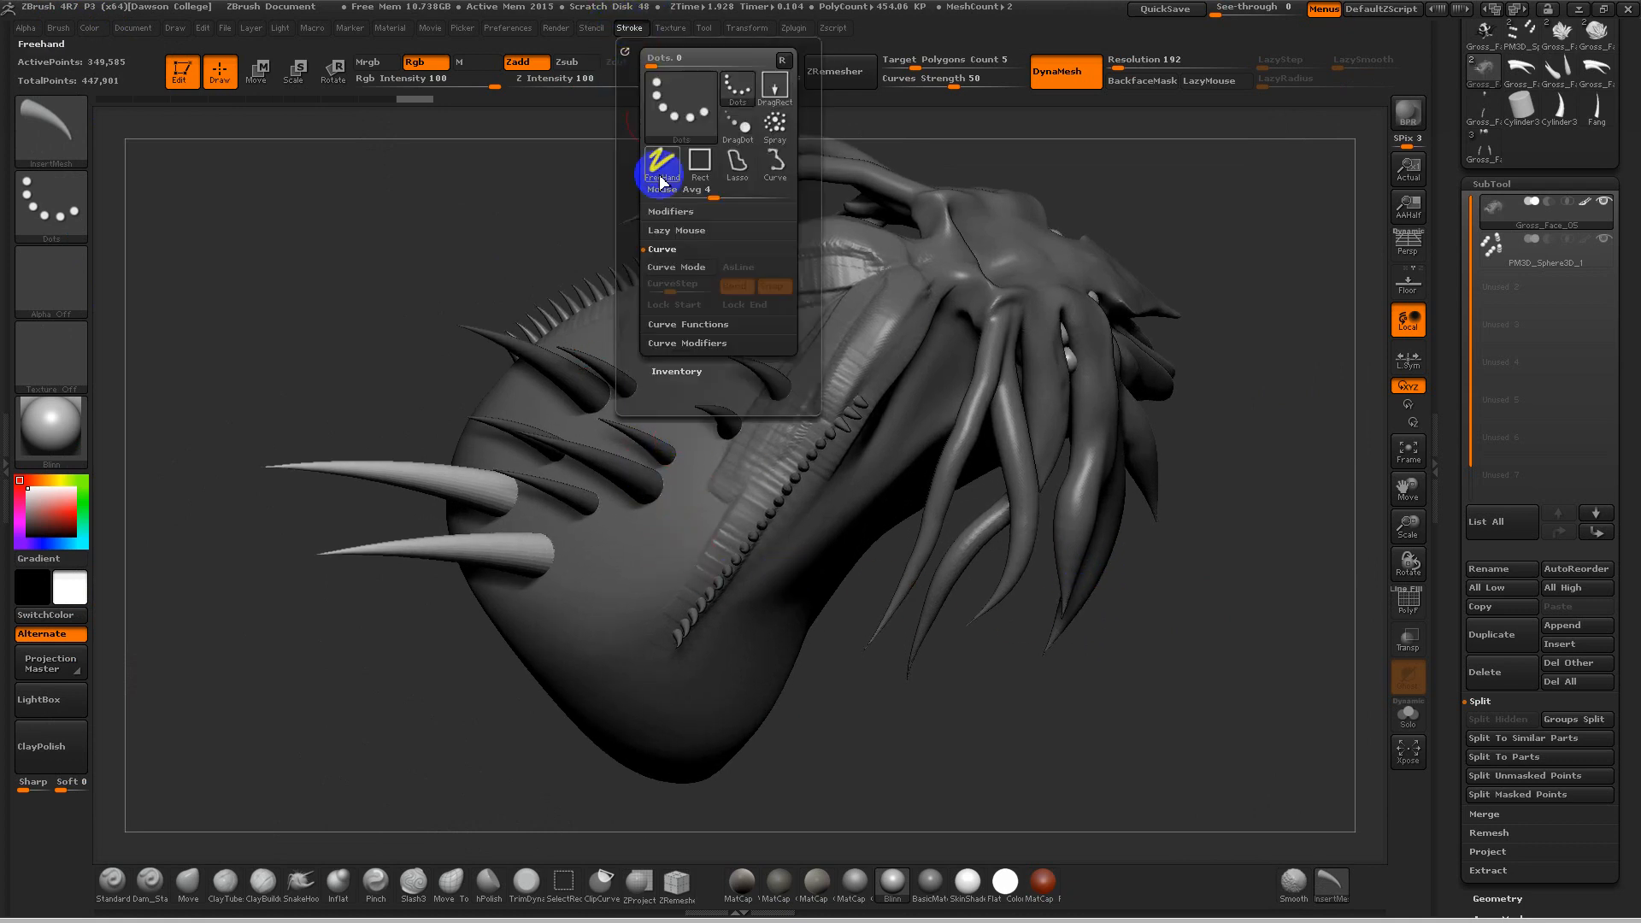
click(674, 268)
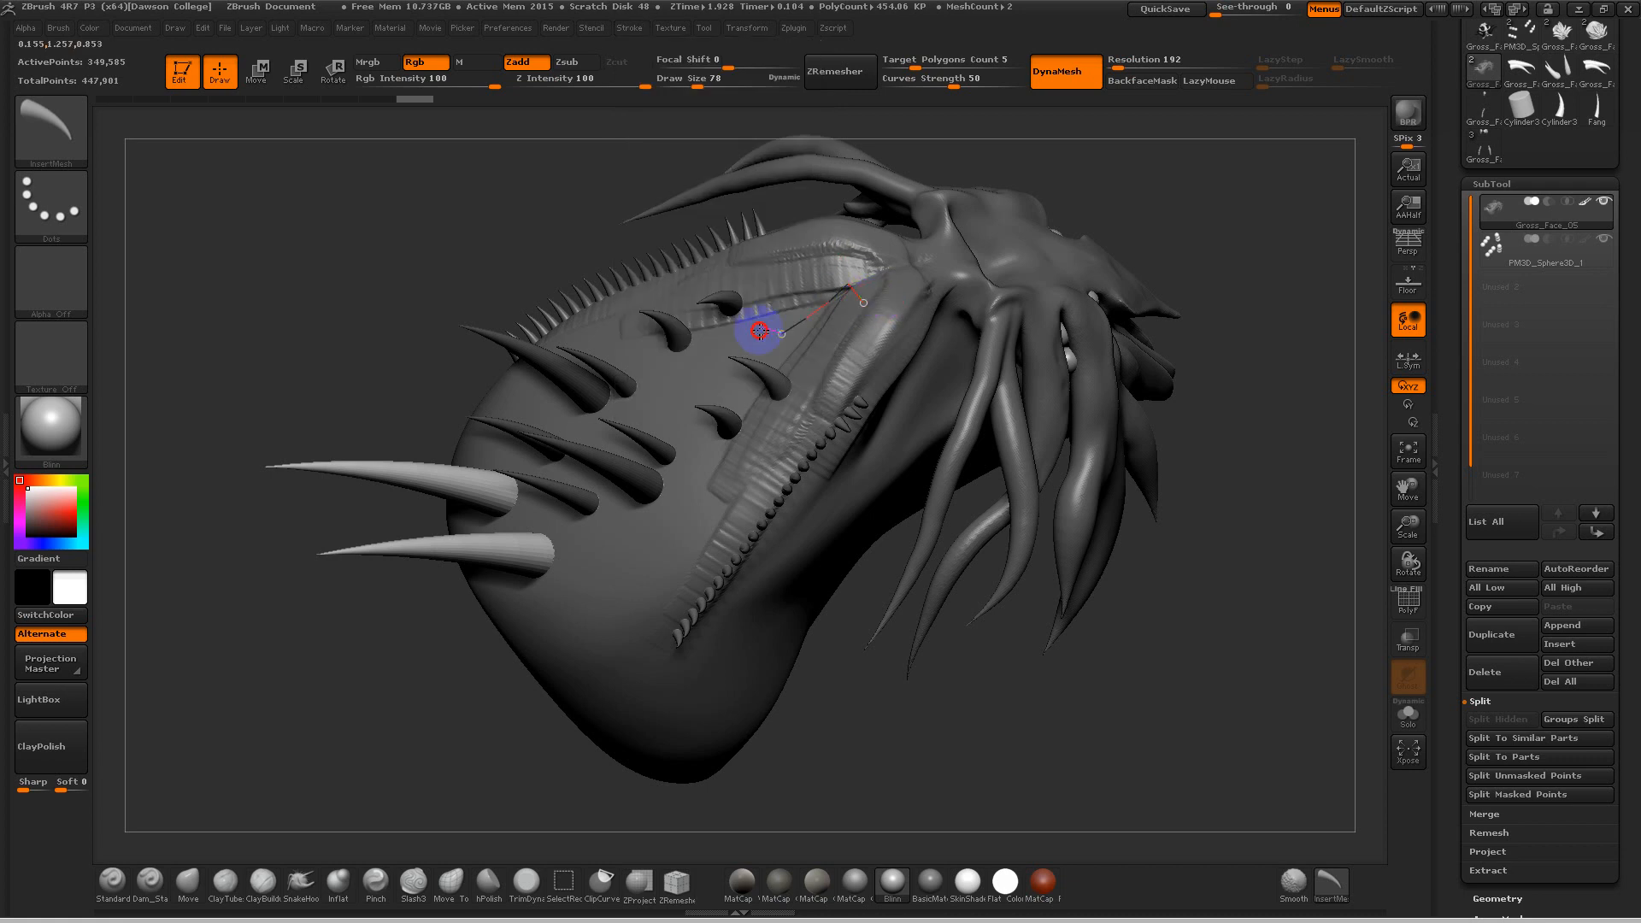
drag(681, 466, 664, 501)
key(ctrl+z)
drag(923, 311, 876, 359)
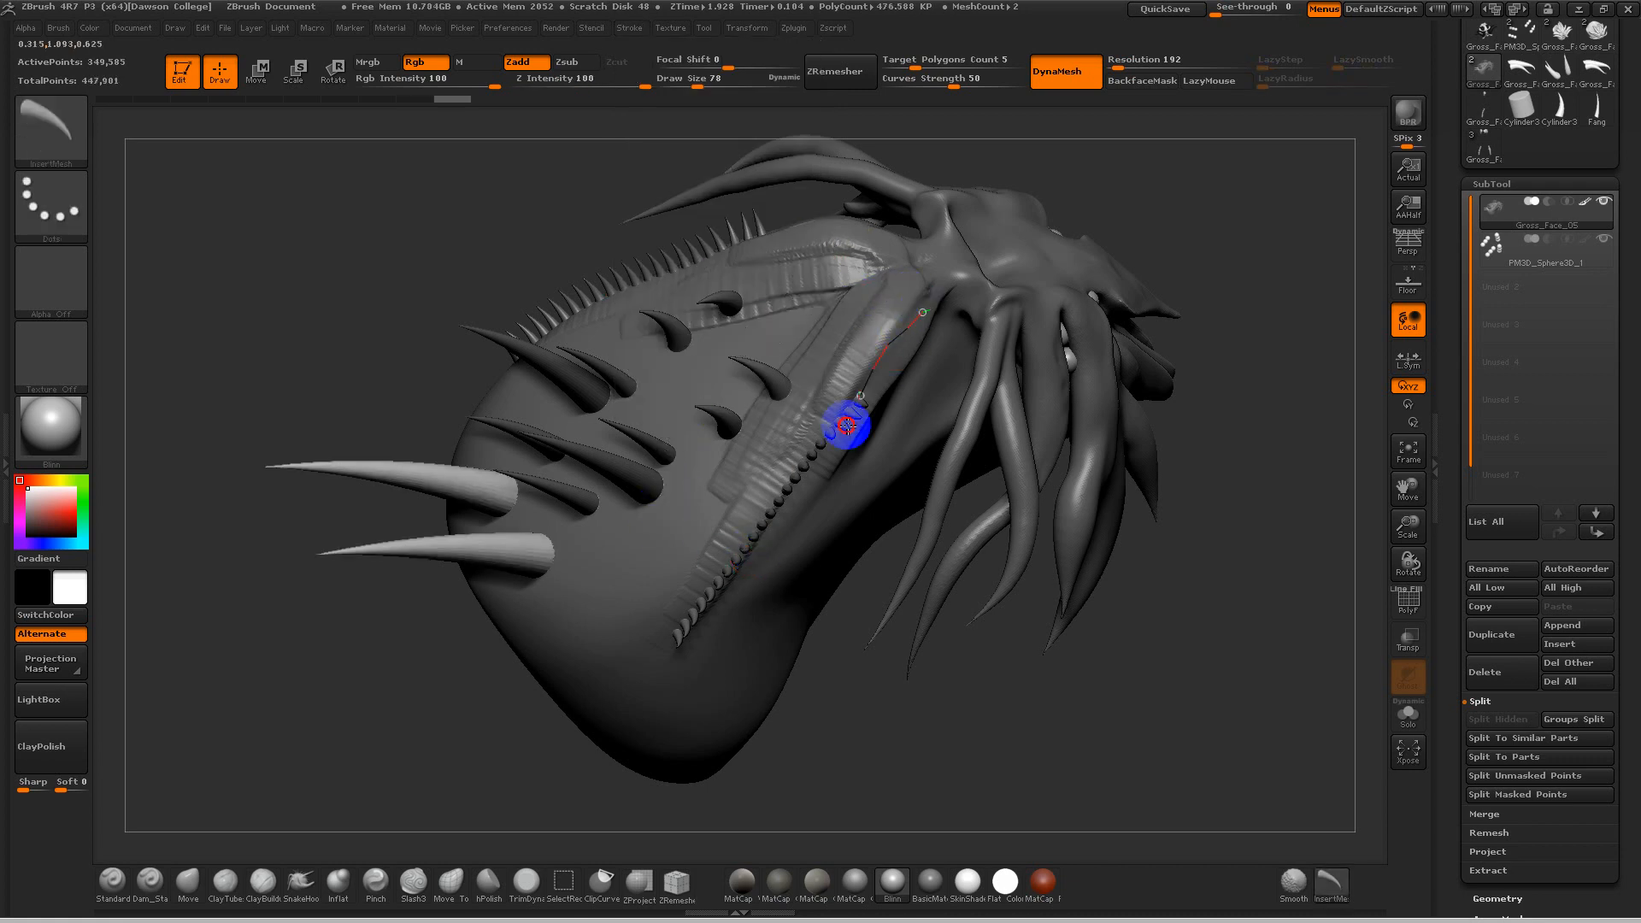
drag(544, 681, 545, 680)
drag(923, 721, 939, 691)
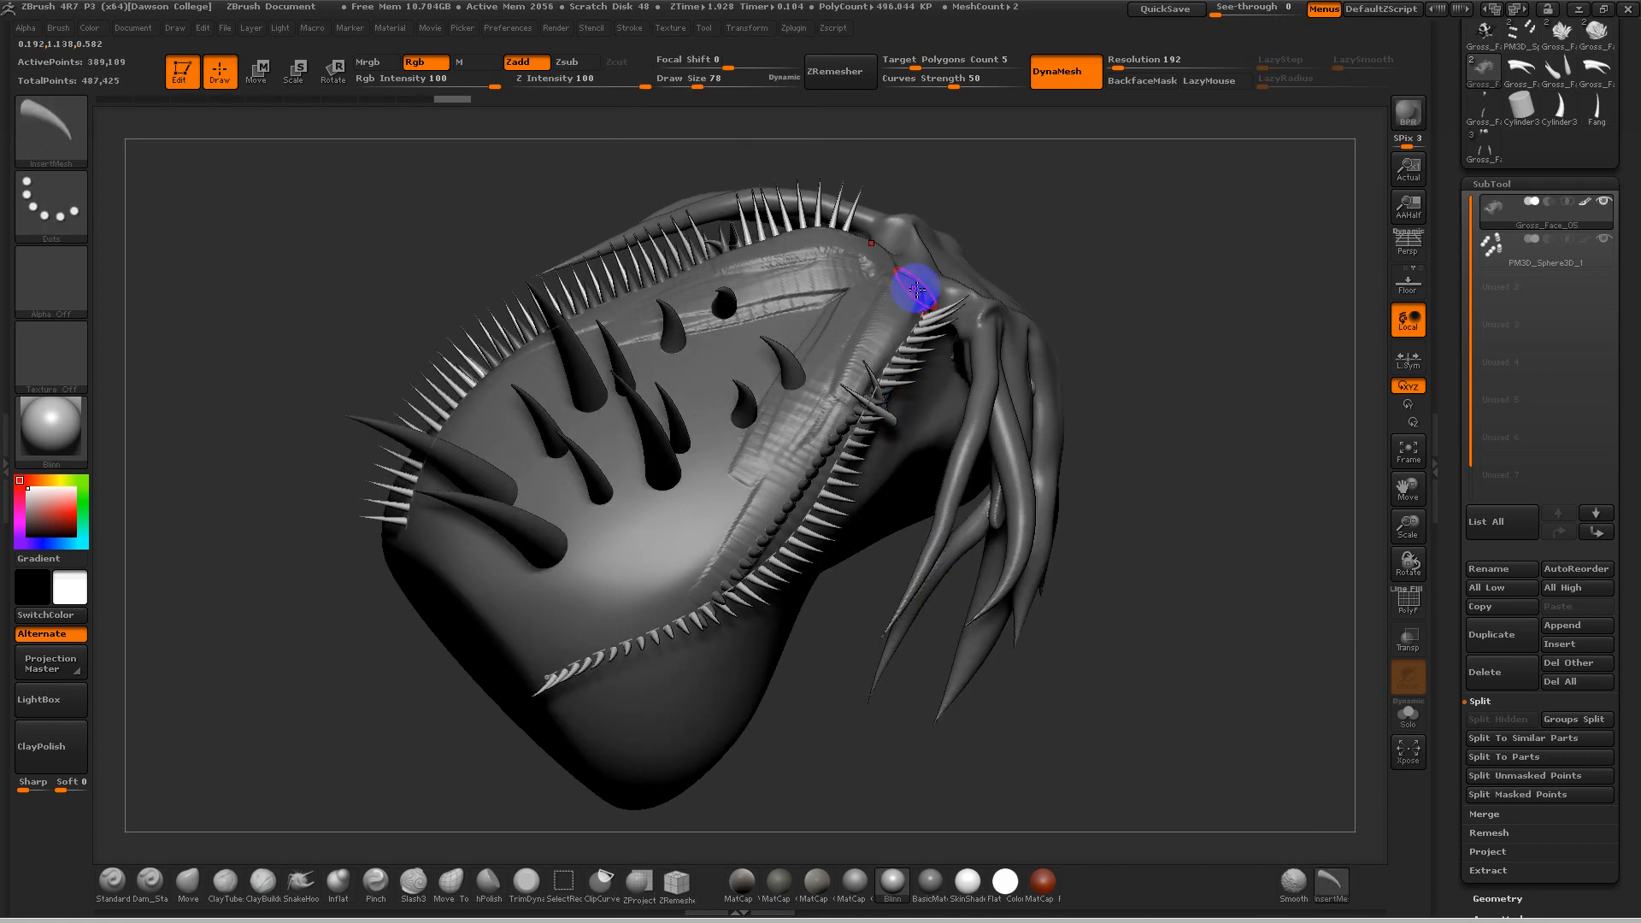
Step: Undo the fang row along the head's side edge and try a replacement row with different curve settings, undoing the trial
key(ctrl+z)
click(629, 28)
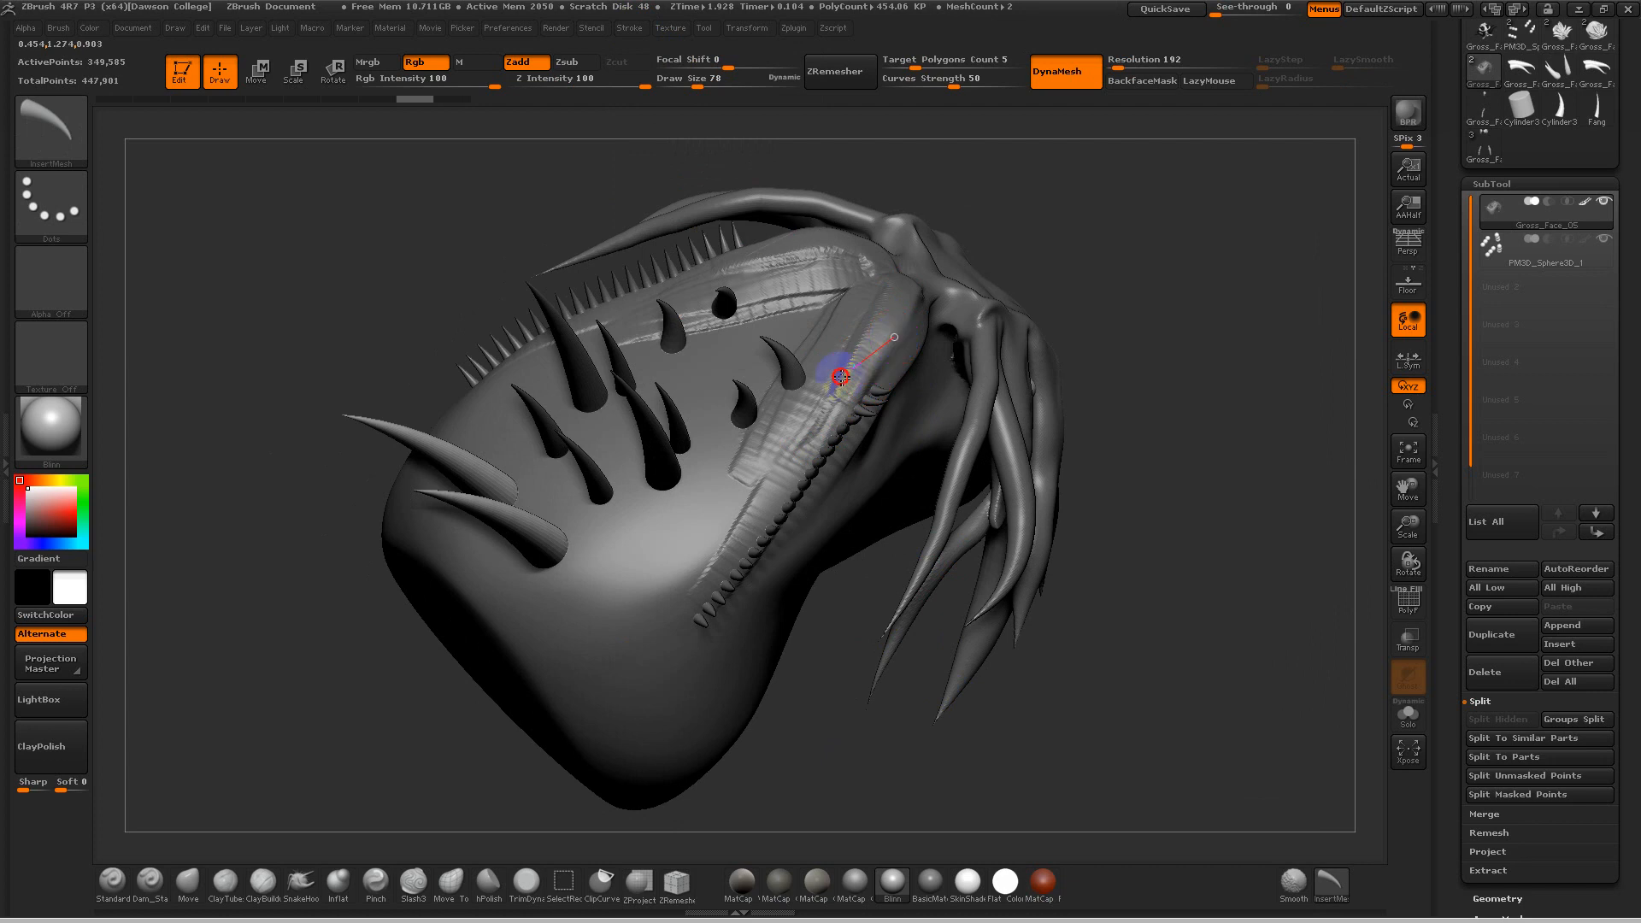
click(599, 625)
drag(732, 678, 857, 667)
key(ctrl+z)
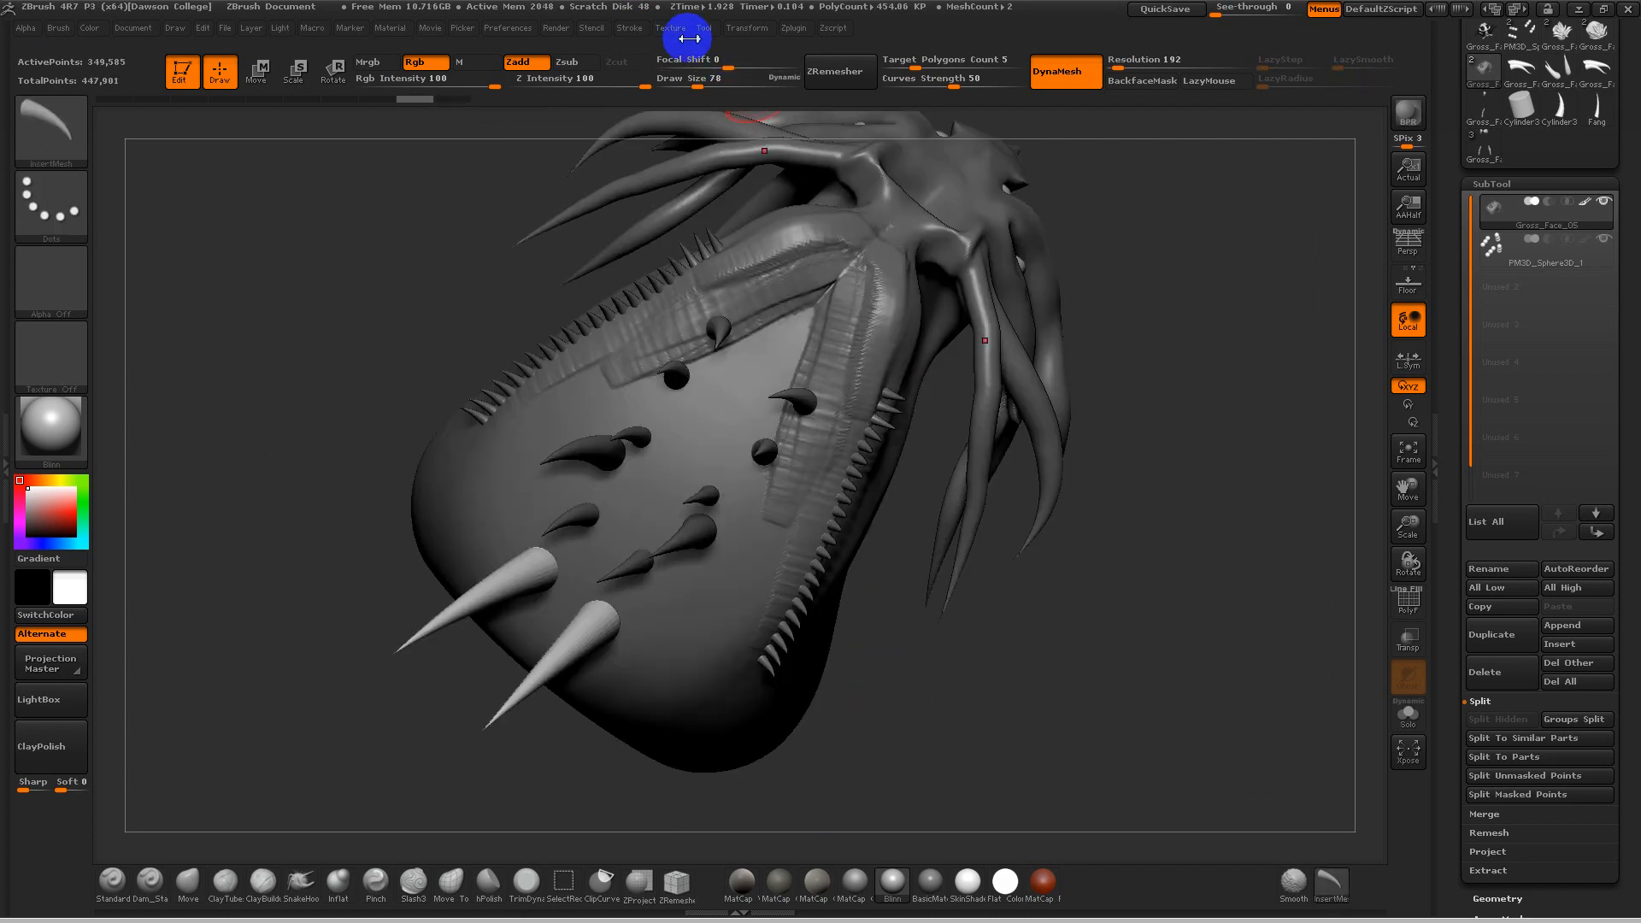
Step: Set the CurveStep to about 2.8 and draw a row of widely spaced fangs along the head's side edge, comparing with undo and redo
click(628, 31)
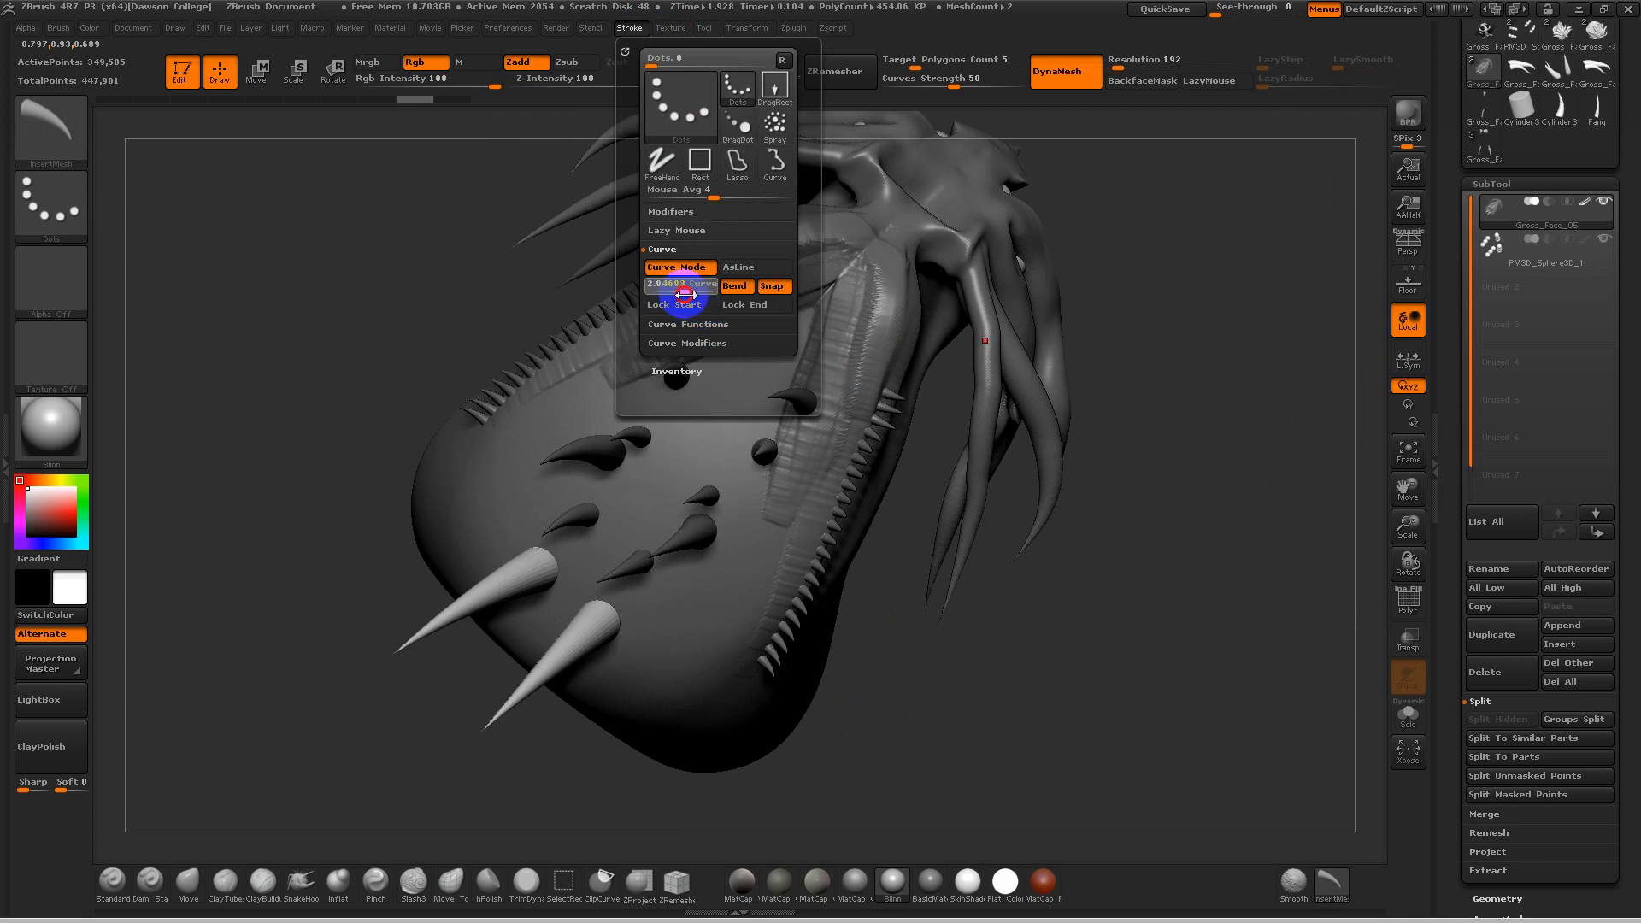
drag(917, 349, 865, 434)
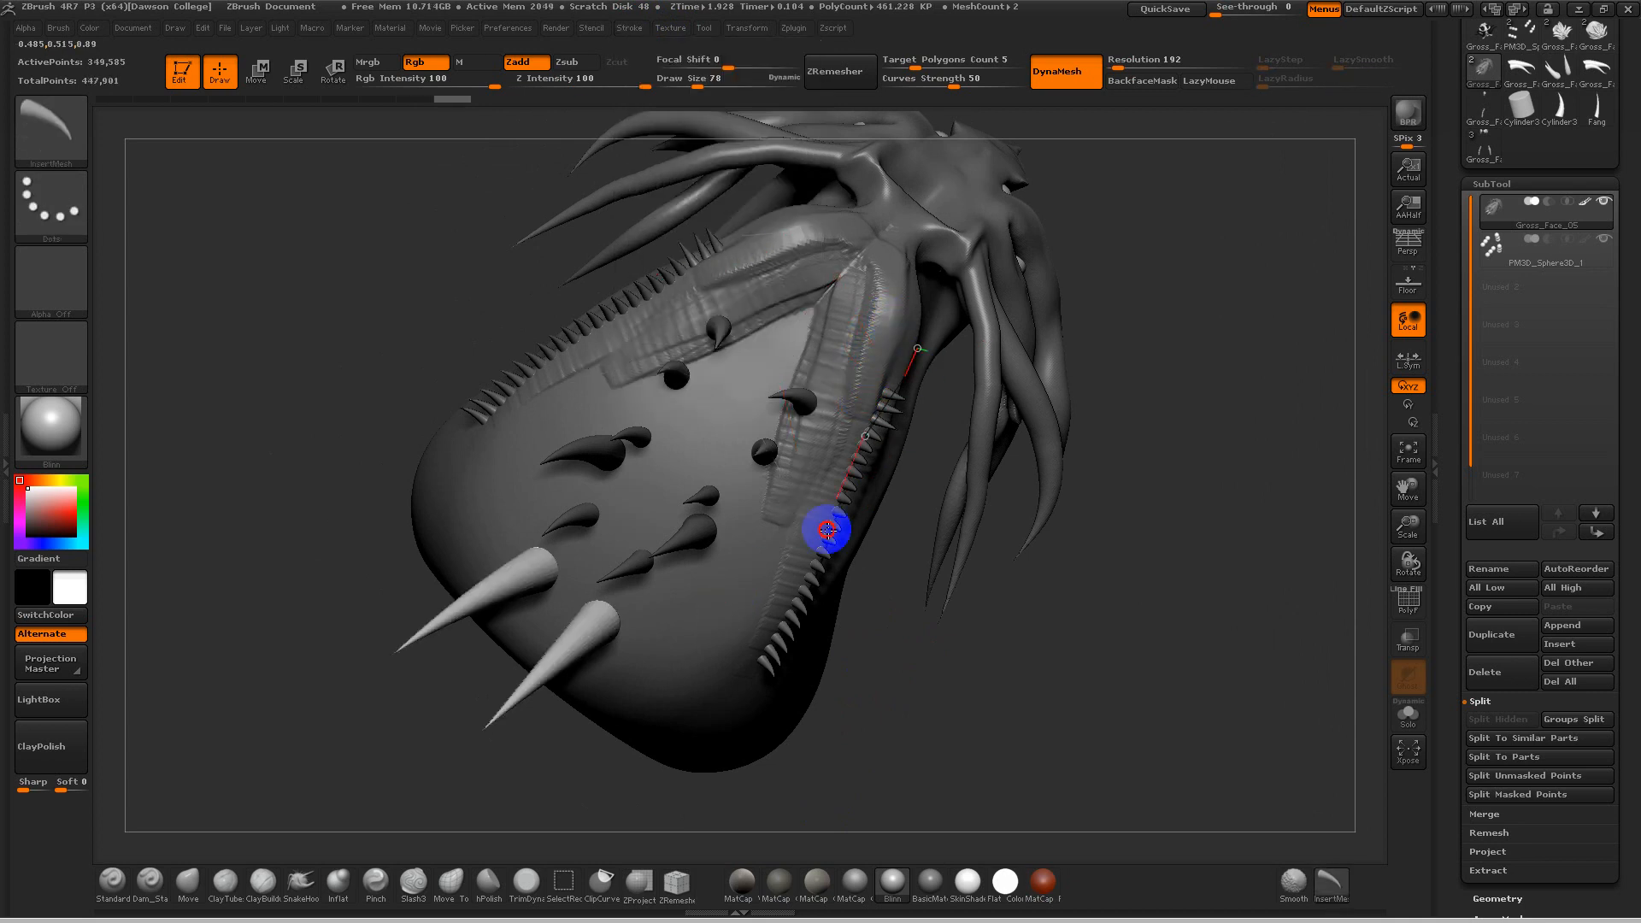
drag(846, 624, 955, 449)
key(ctrl+z)
key(ctrl+z)
key(ctrl+shift+z)
key(ctrl+shift+z)
drag(954, 774, 904, 559)
key(ctrl+z)
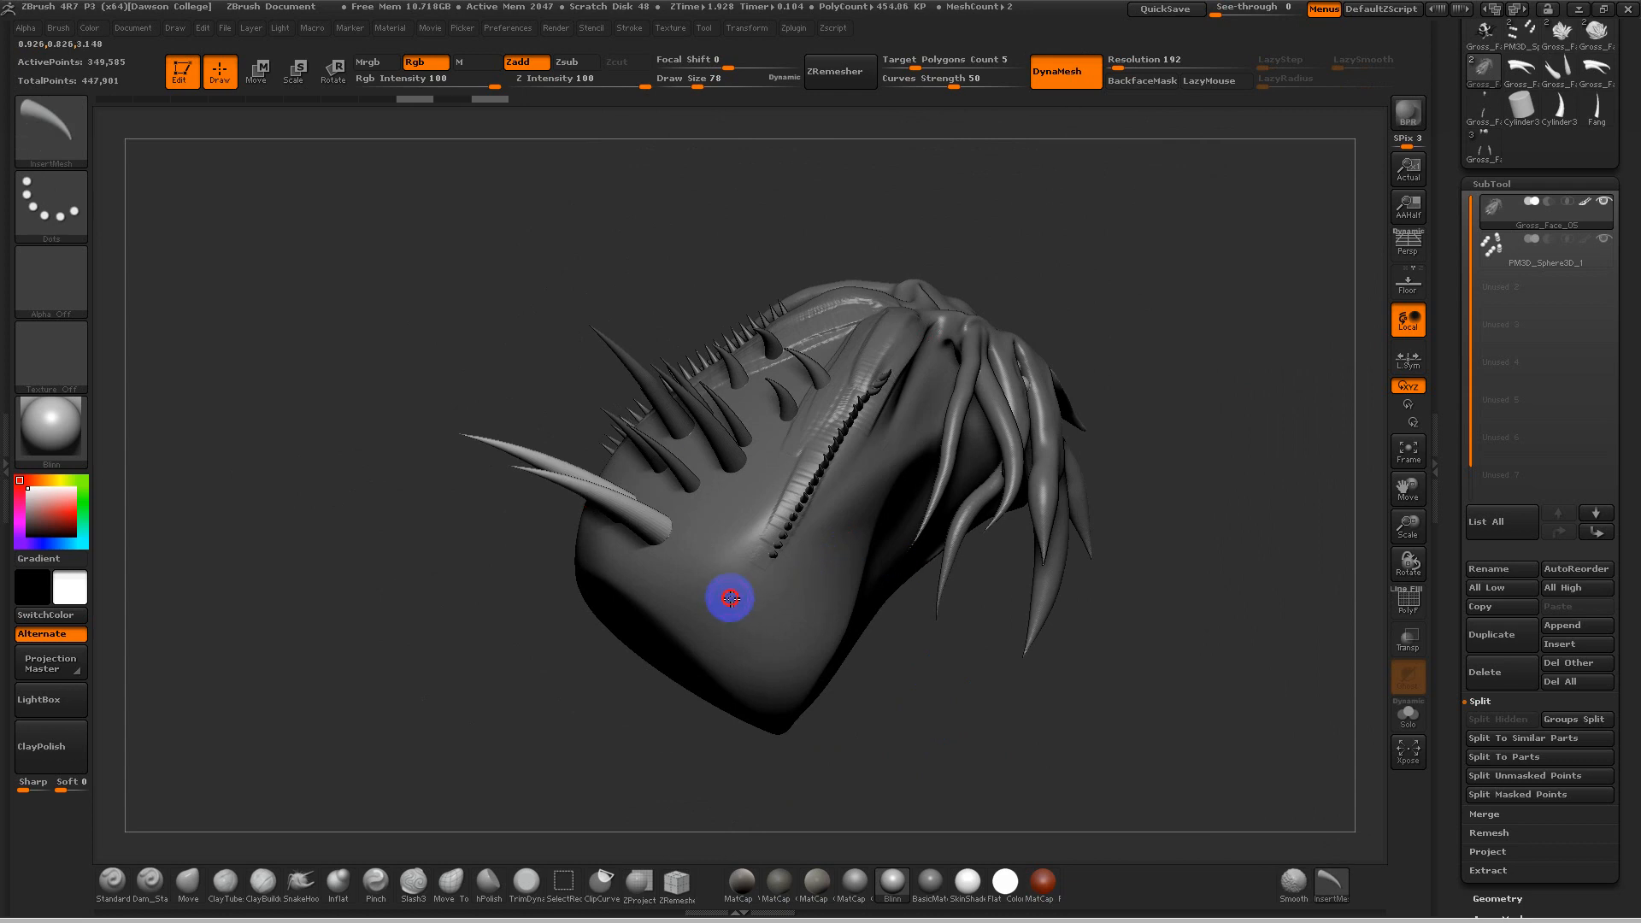
key(ctrl+shift+z)
drag(1055, 688, 992, 555)
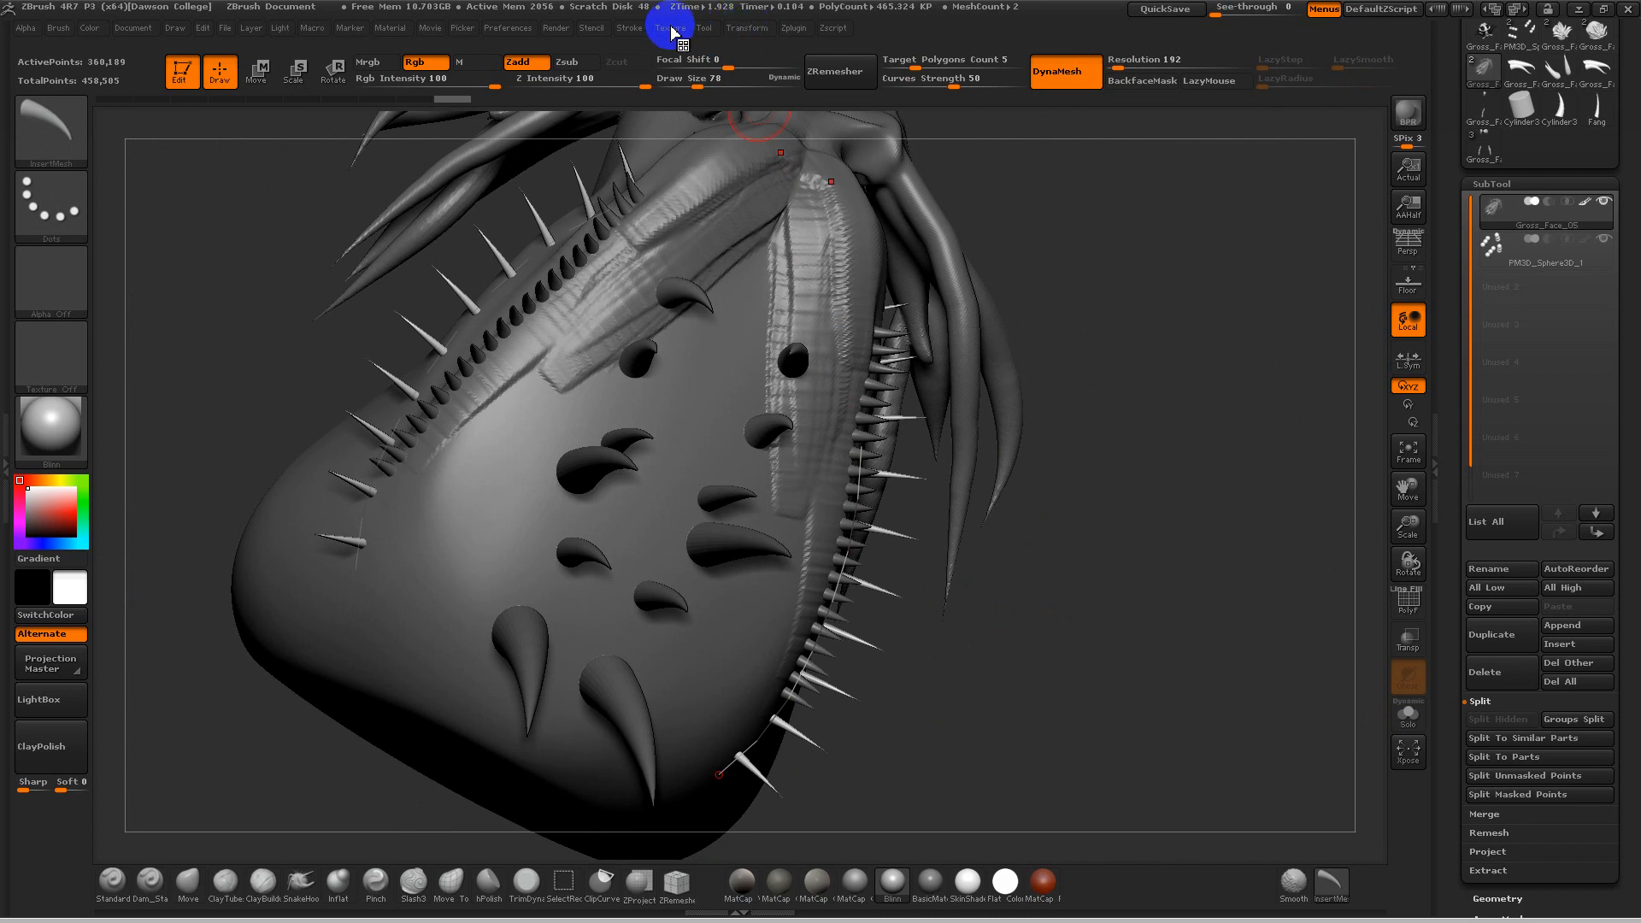
Step: Try additional curve rows inside the head's side edge with changed curve settings
click(629, 27)
click(681, 268)
click(679, 304)
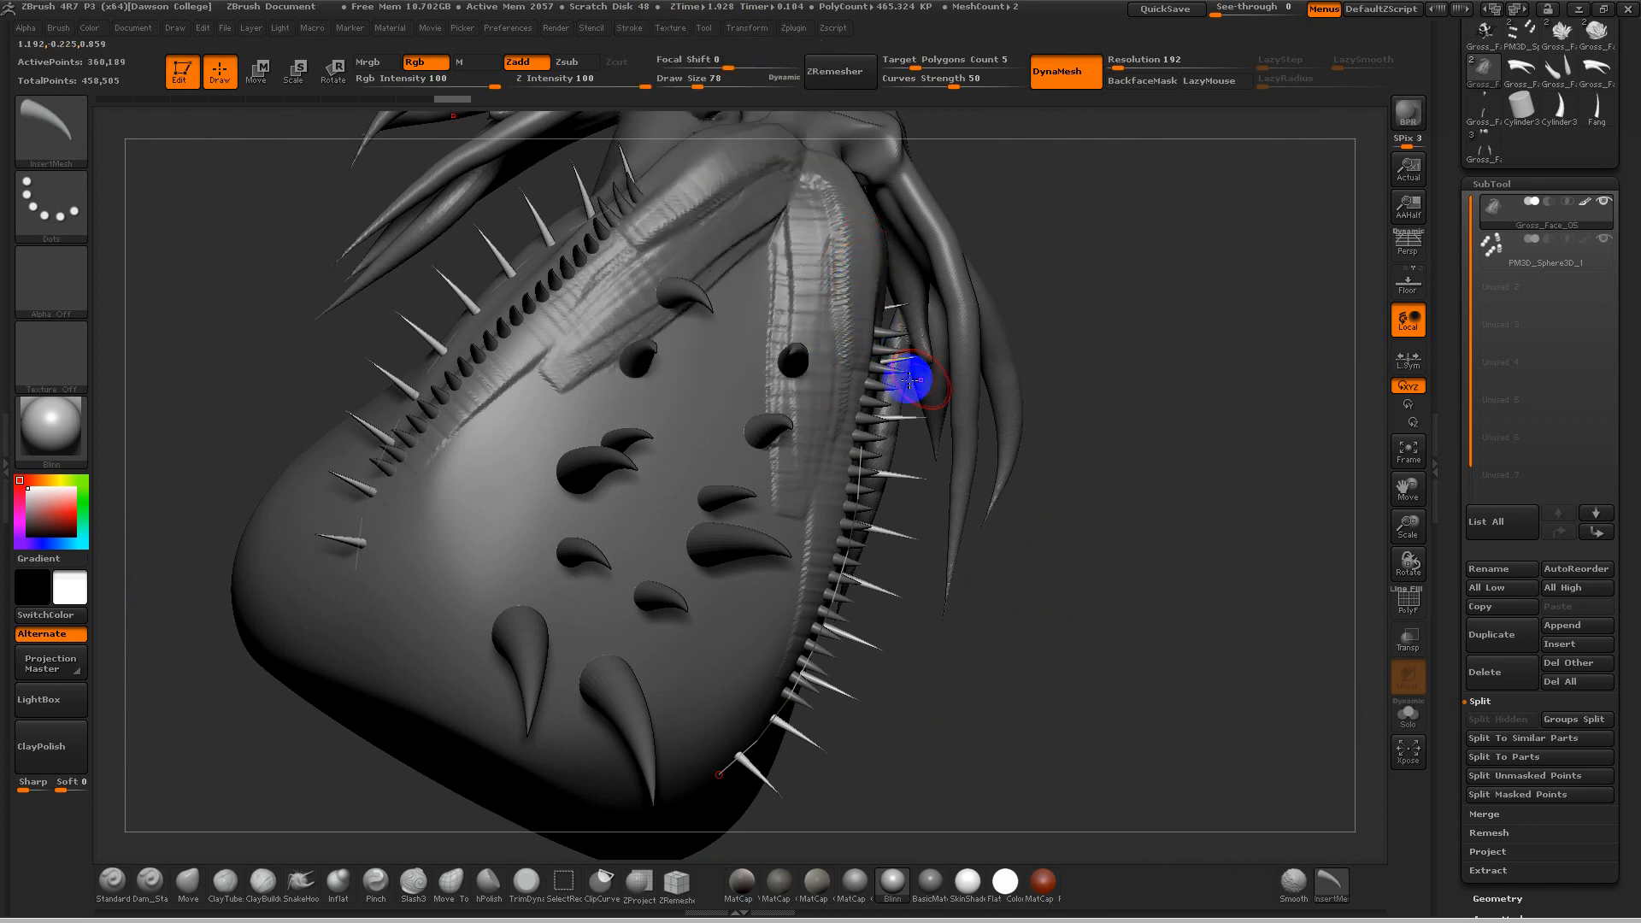
drag(995, 679, 1032, 494)
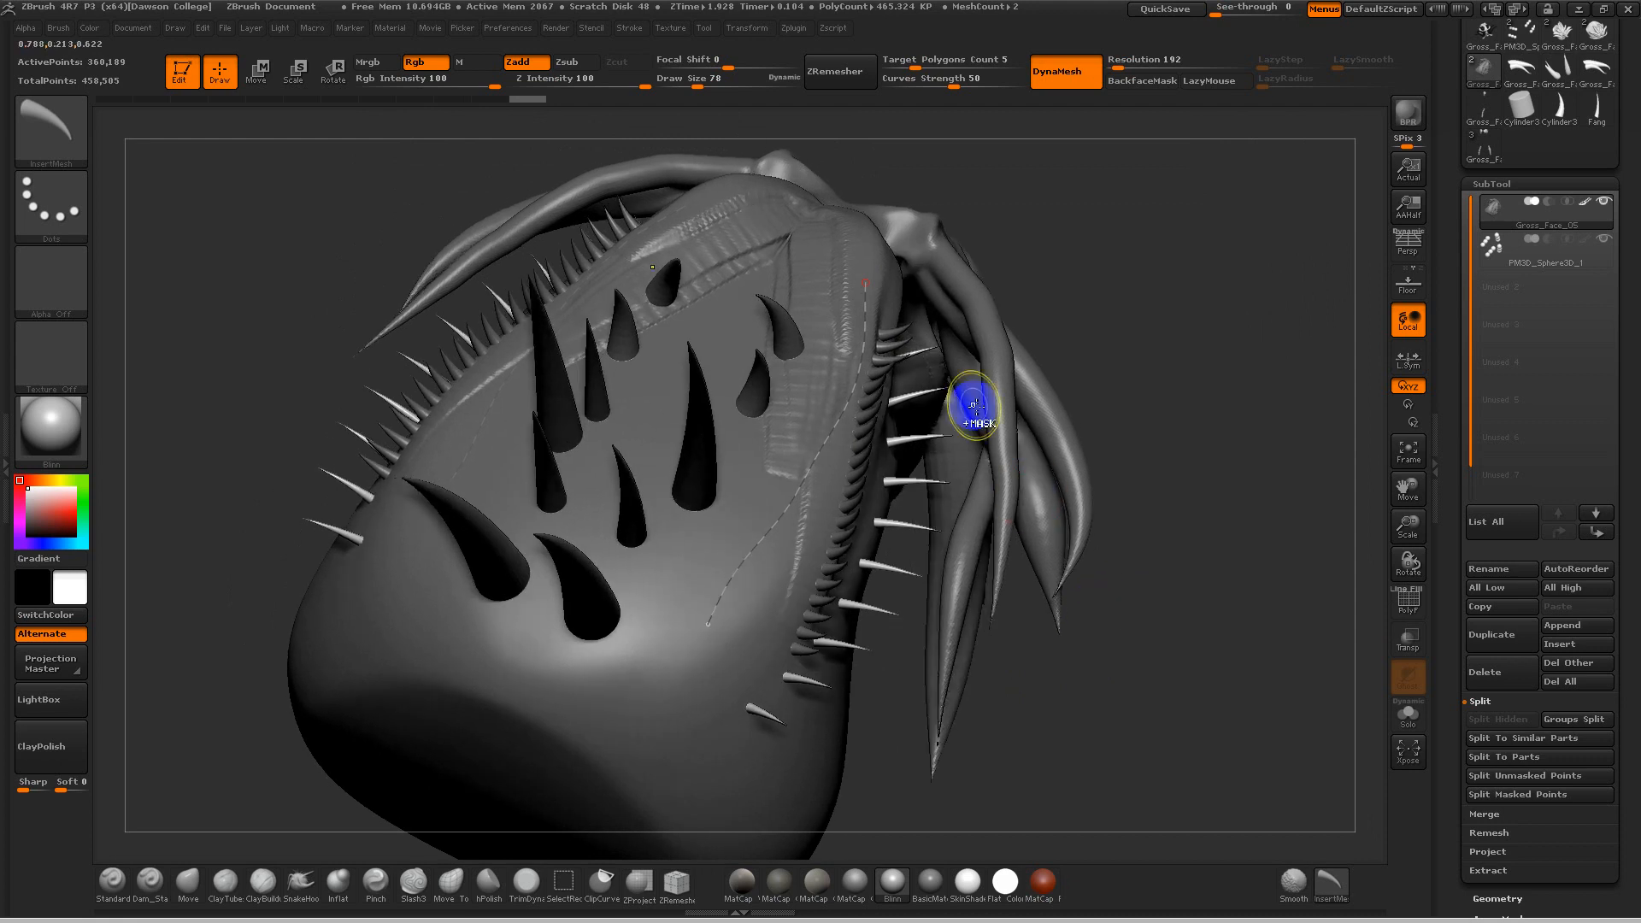
drag(1256, 664, 1202, 630)
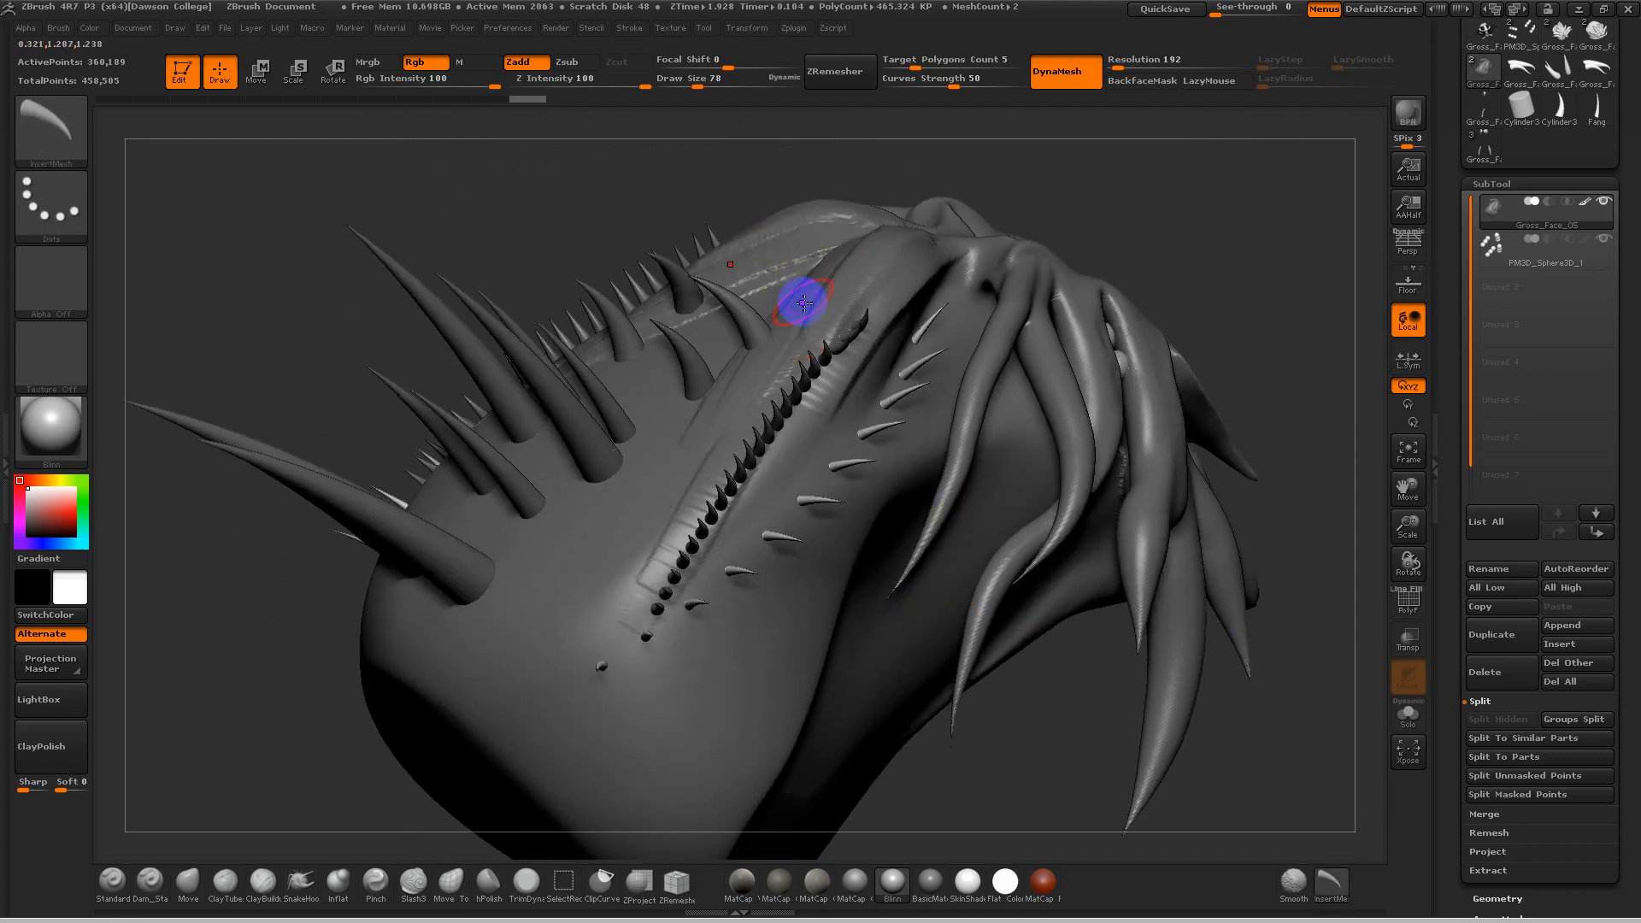
click(629, 27)
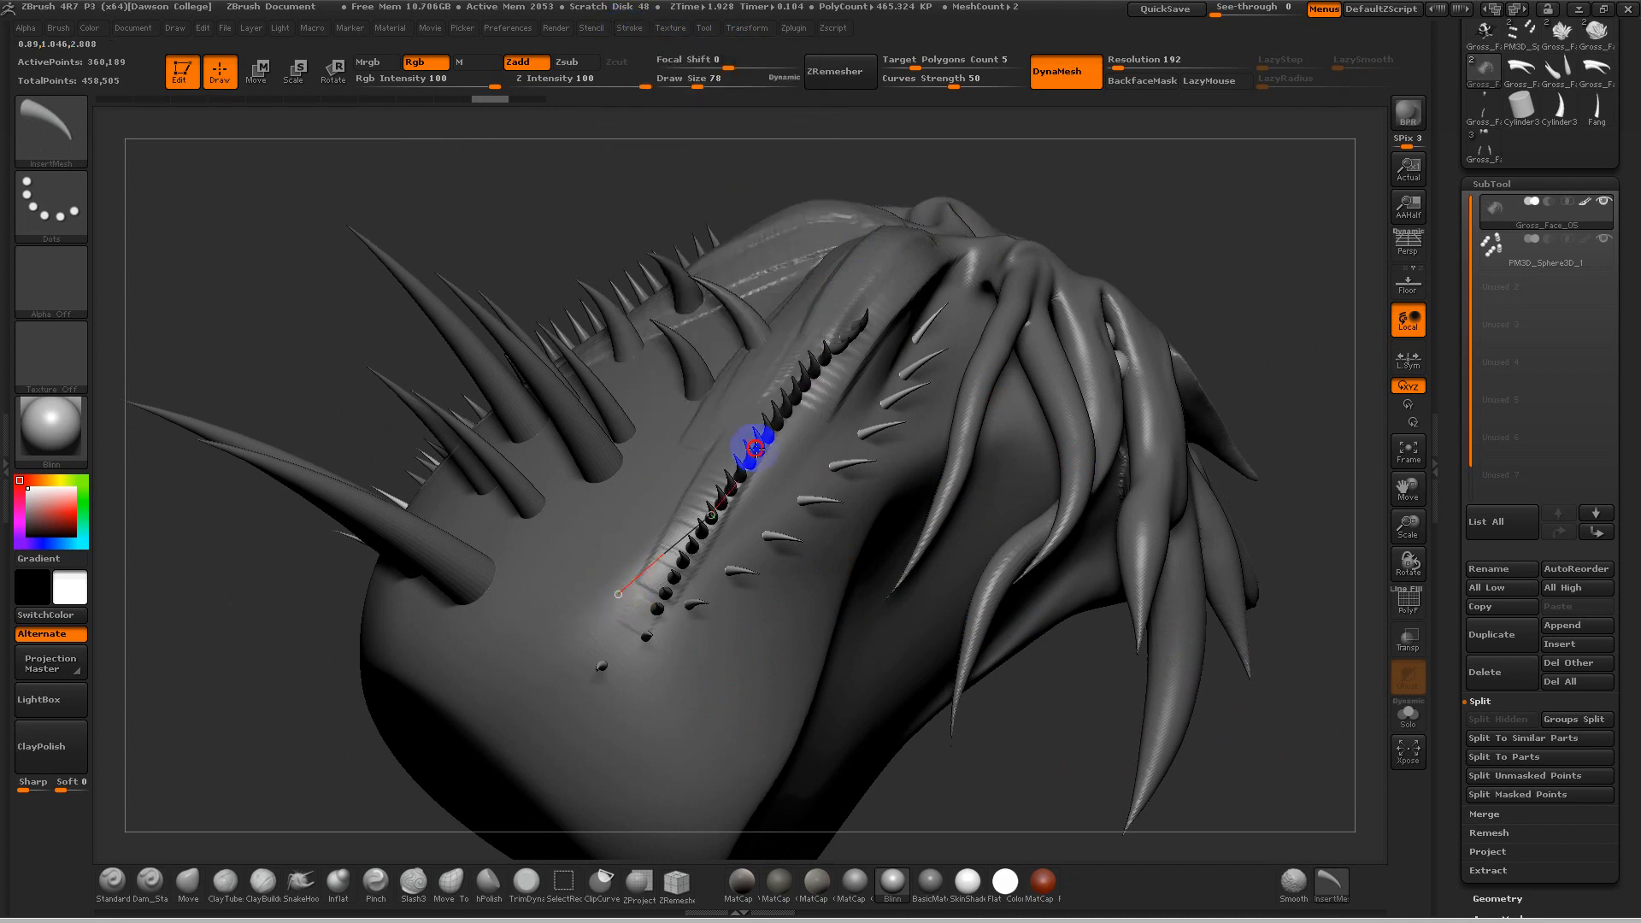
mouse_move(1013, 157)
mouse_down()
mouse_move(1051, 168)
mouse_move(513, 188)
mouse_up()
Step: Choose fang variant A for the insert brush and try it along a curve on the side of the head
key(m)
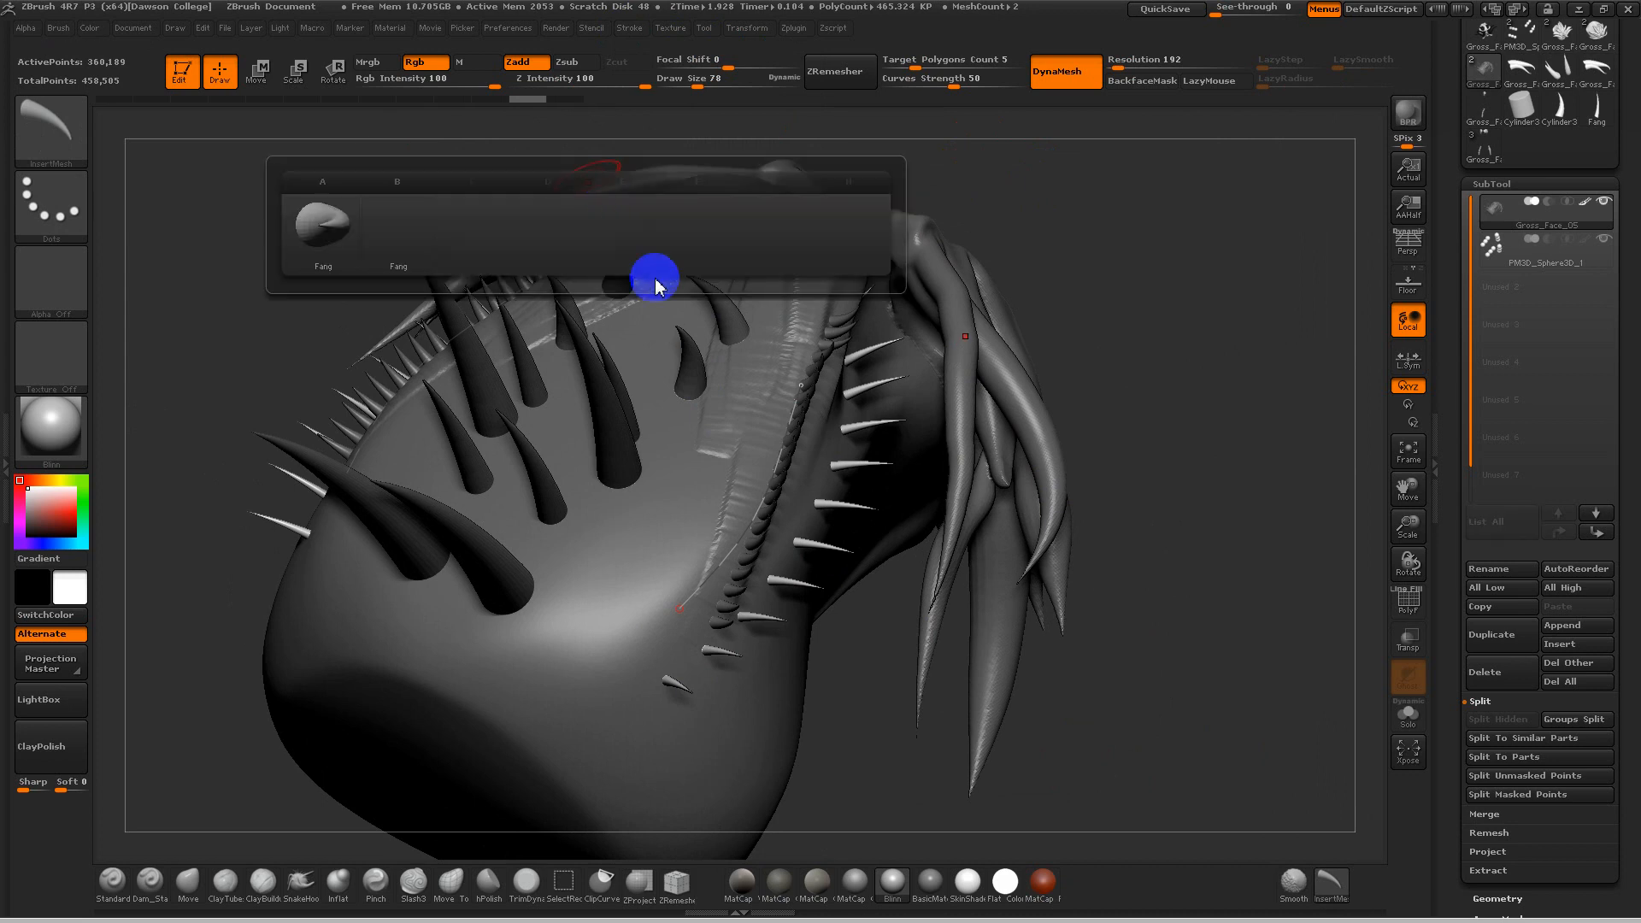
click(348, 245)
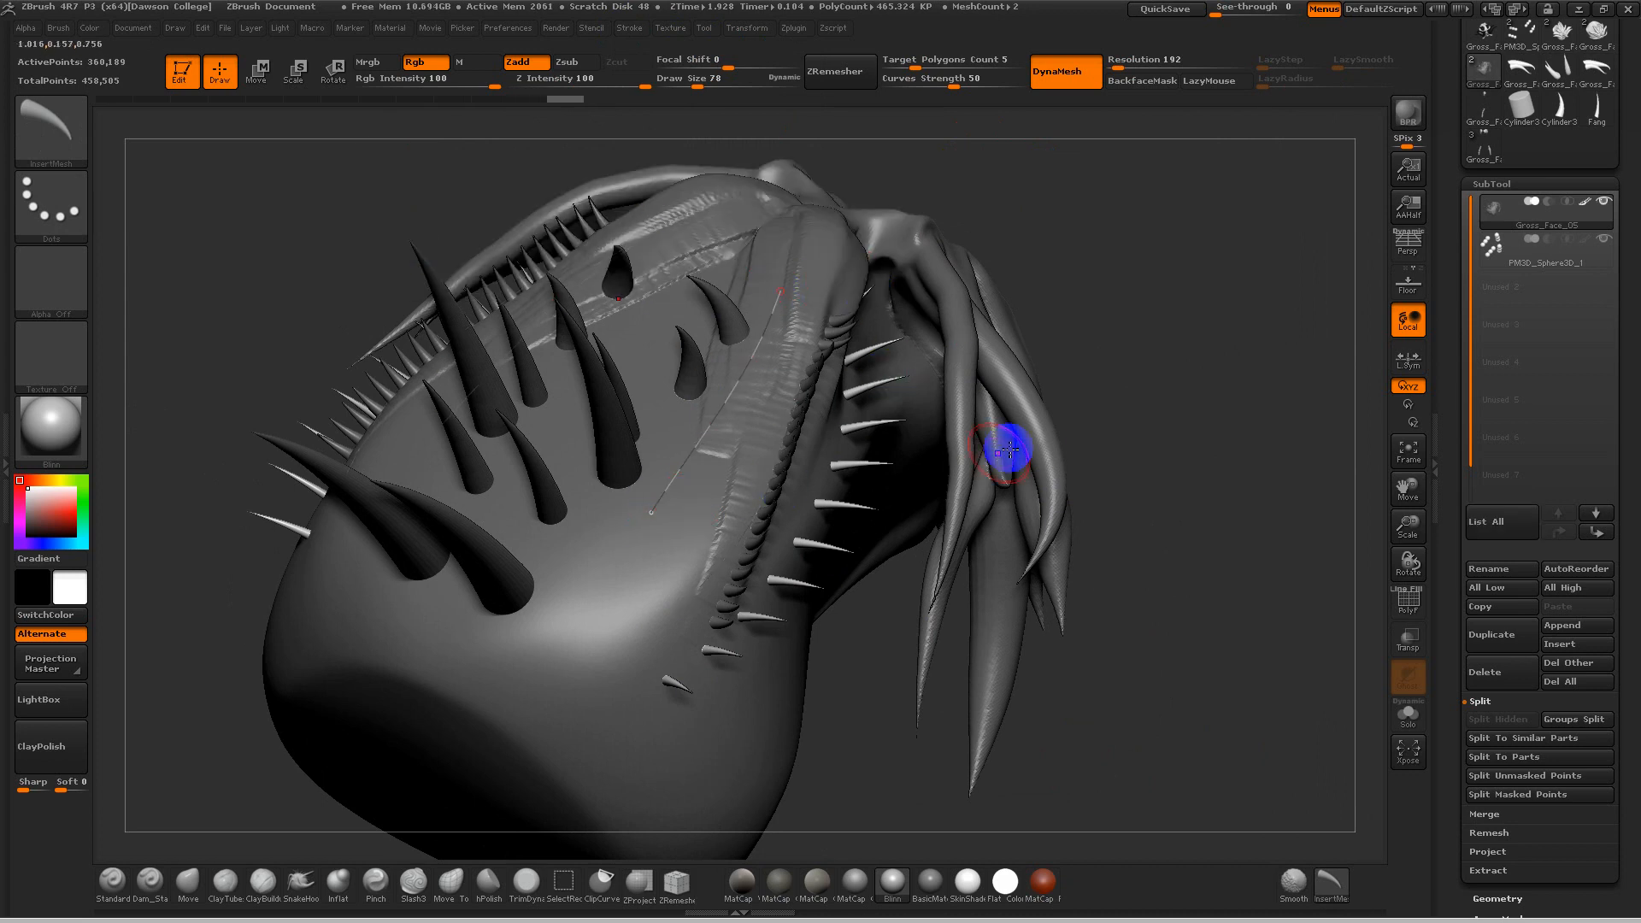
drag(1091, 348, 1106, 381)
click(34, 128)
key(m)
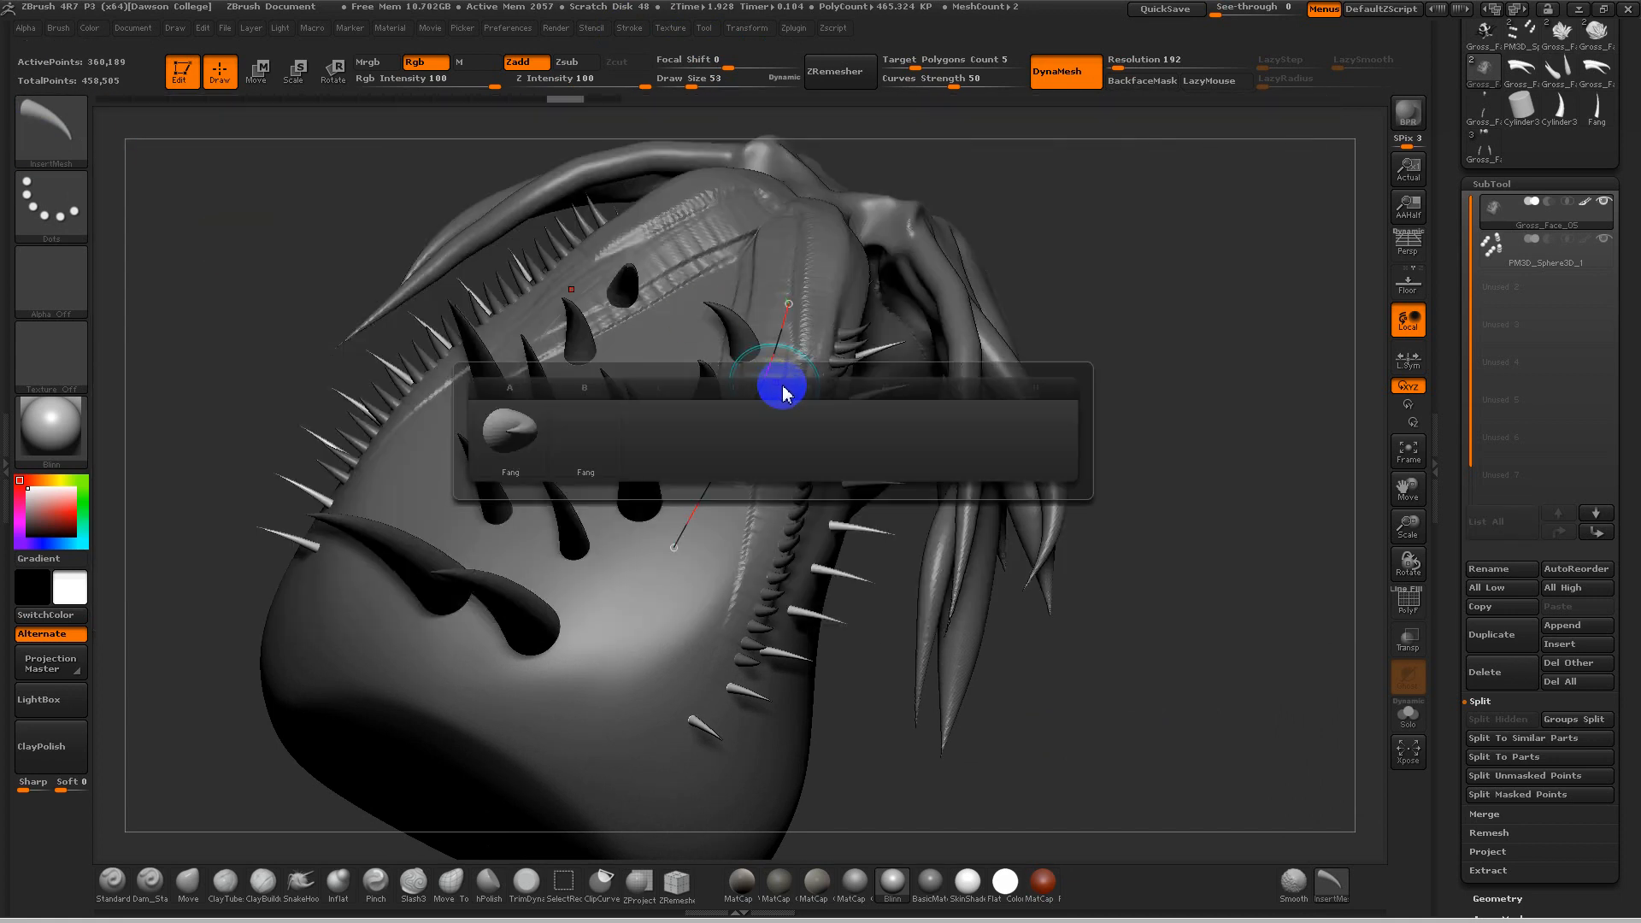
click(529, 445)
drag(1054, 318, 1078, 323)
Step: Set the CurveStep to 1, try fang rows along the inside of the head's side edge, and undo the trials
click(645, 31)
click(650, 274)
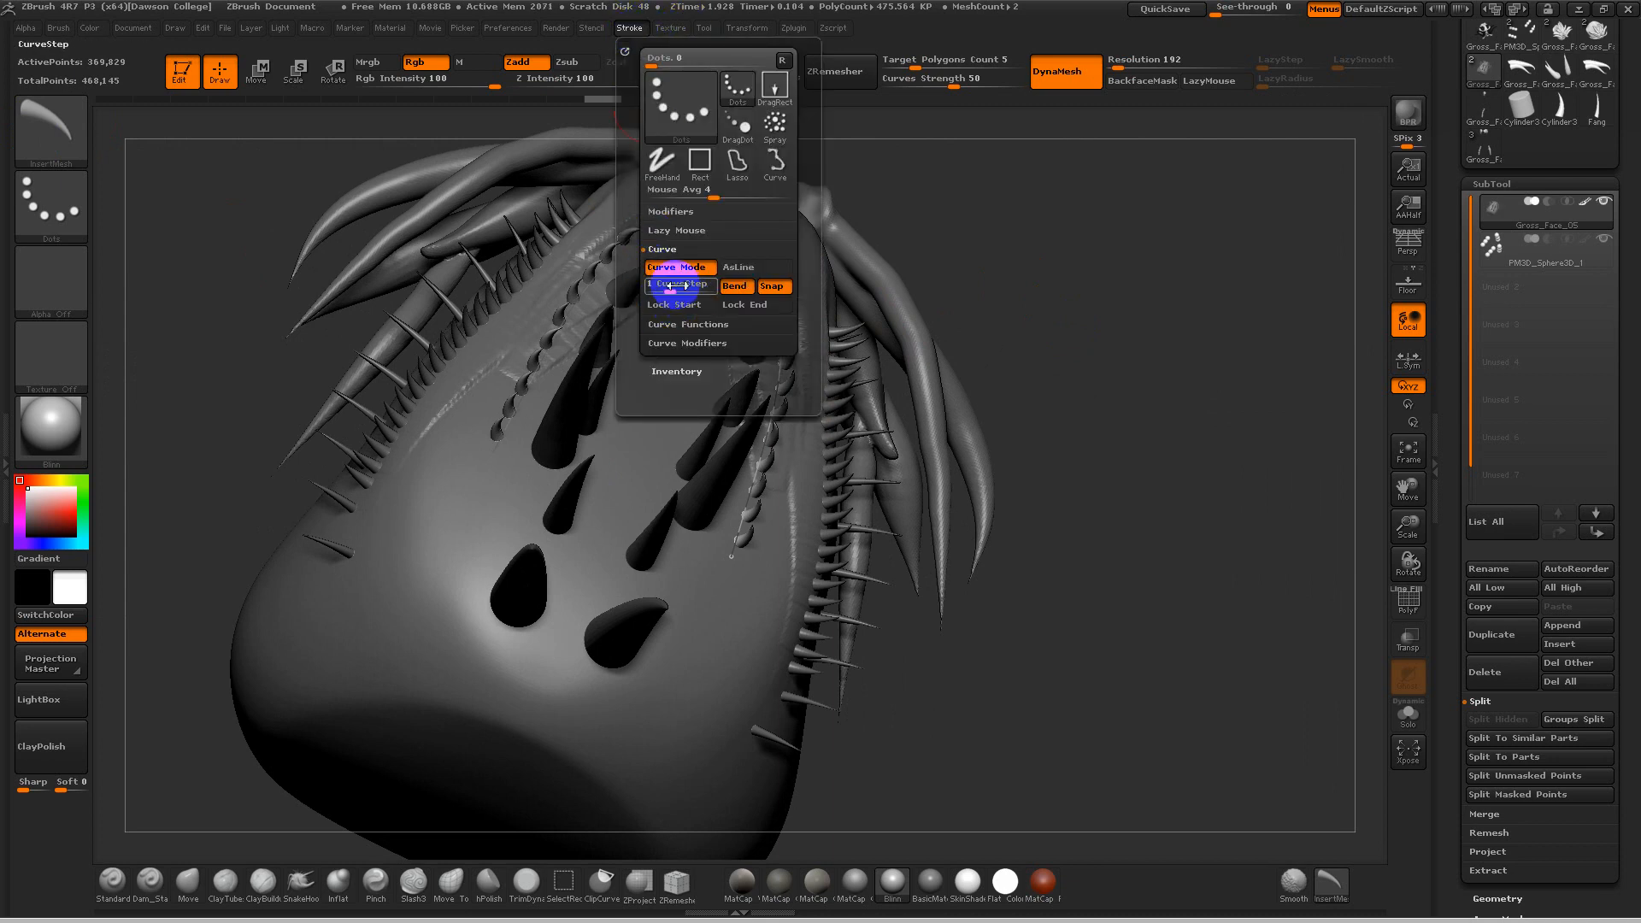
drag(989, 330, 828, 322)
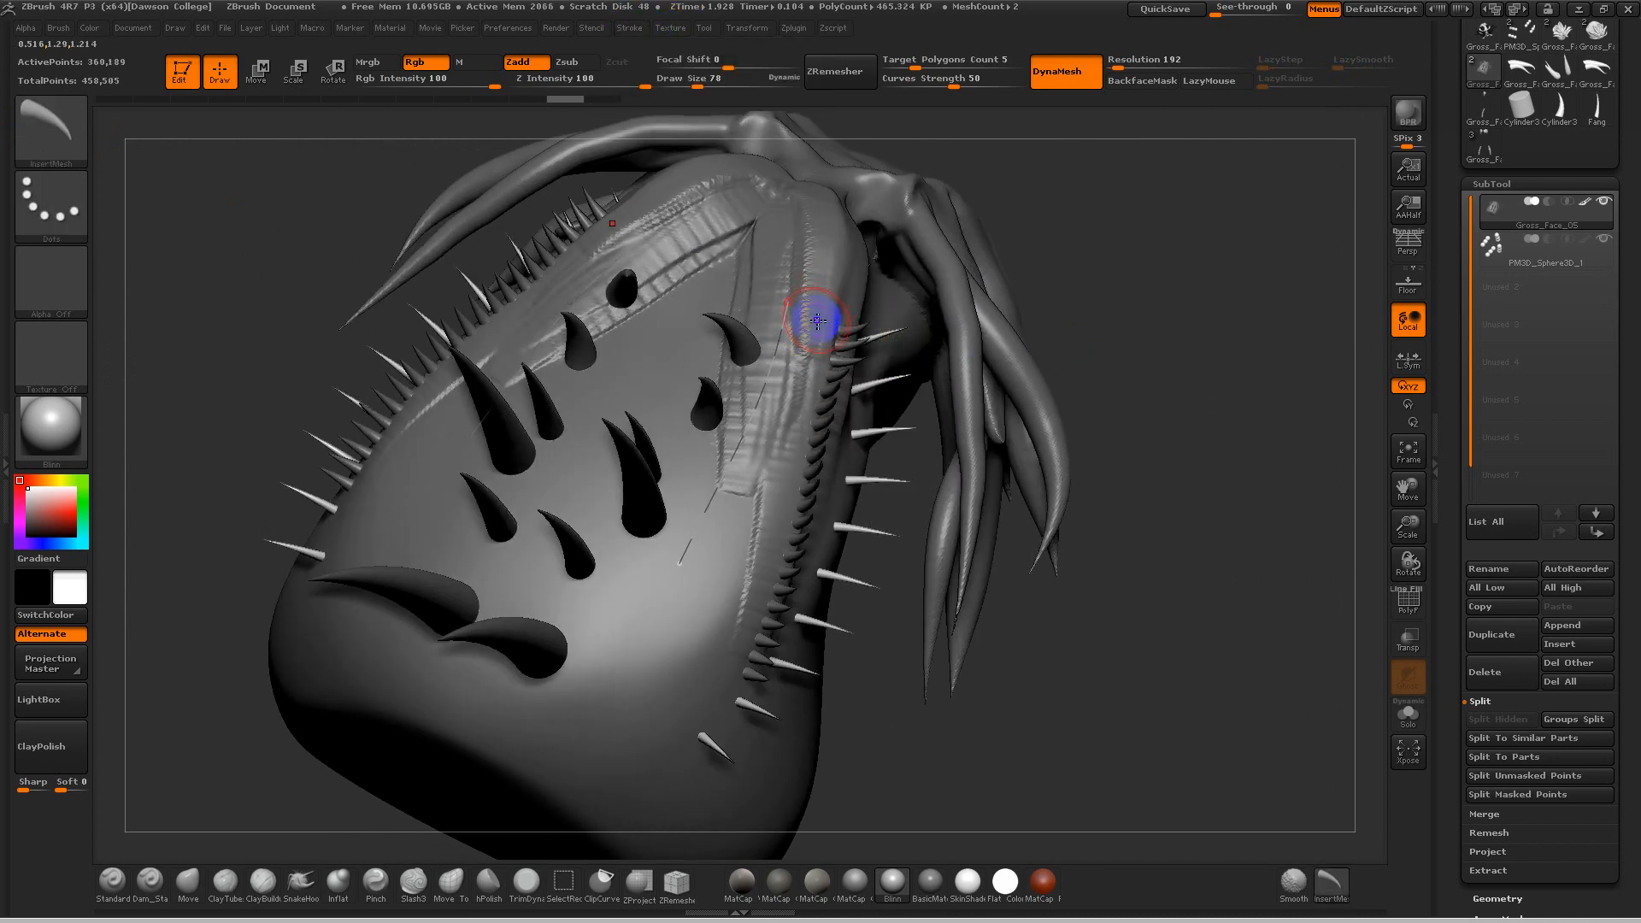
click(745, 364)
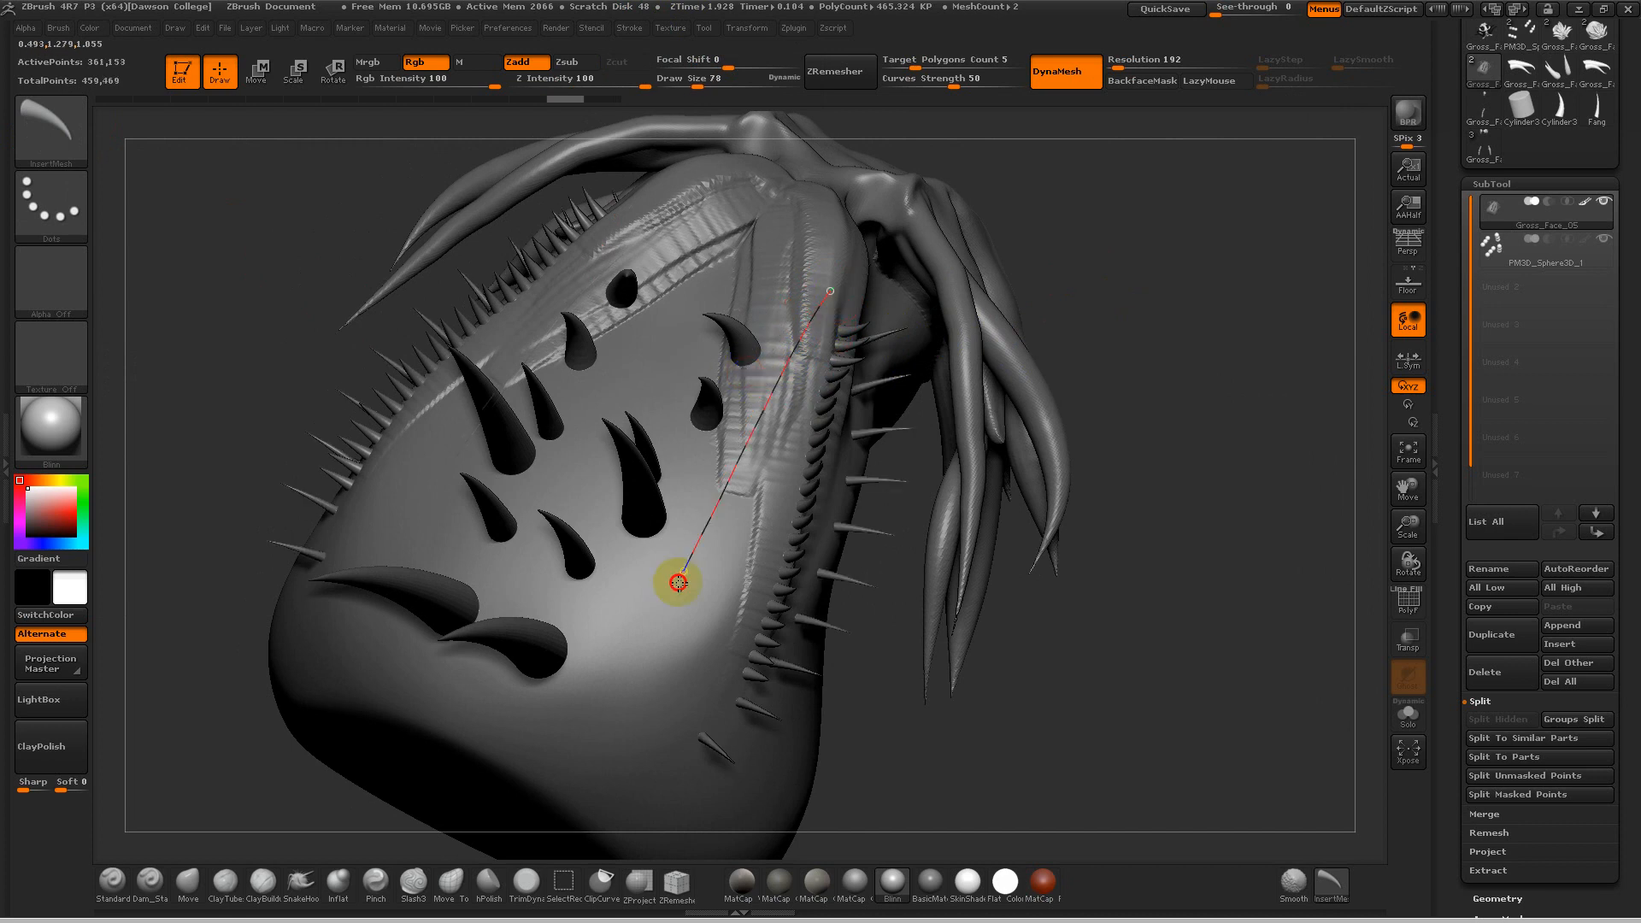
drag(679, 581, 679, 581)
mouse_move(1137, 359)
mouse_down()
mouse_move(1162, 345)
mouse_move(1198, 410)
mouse_move(1124, 422)
mouse_up()
alt+drag(1034, 479, 1039, 585)
alt+drag(1118, 421, 1038, 419)
key(ctrl+z)
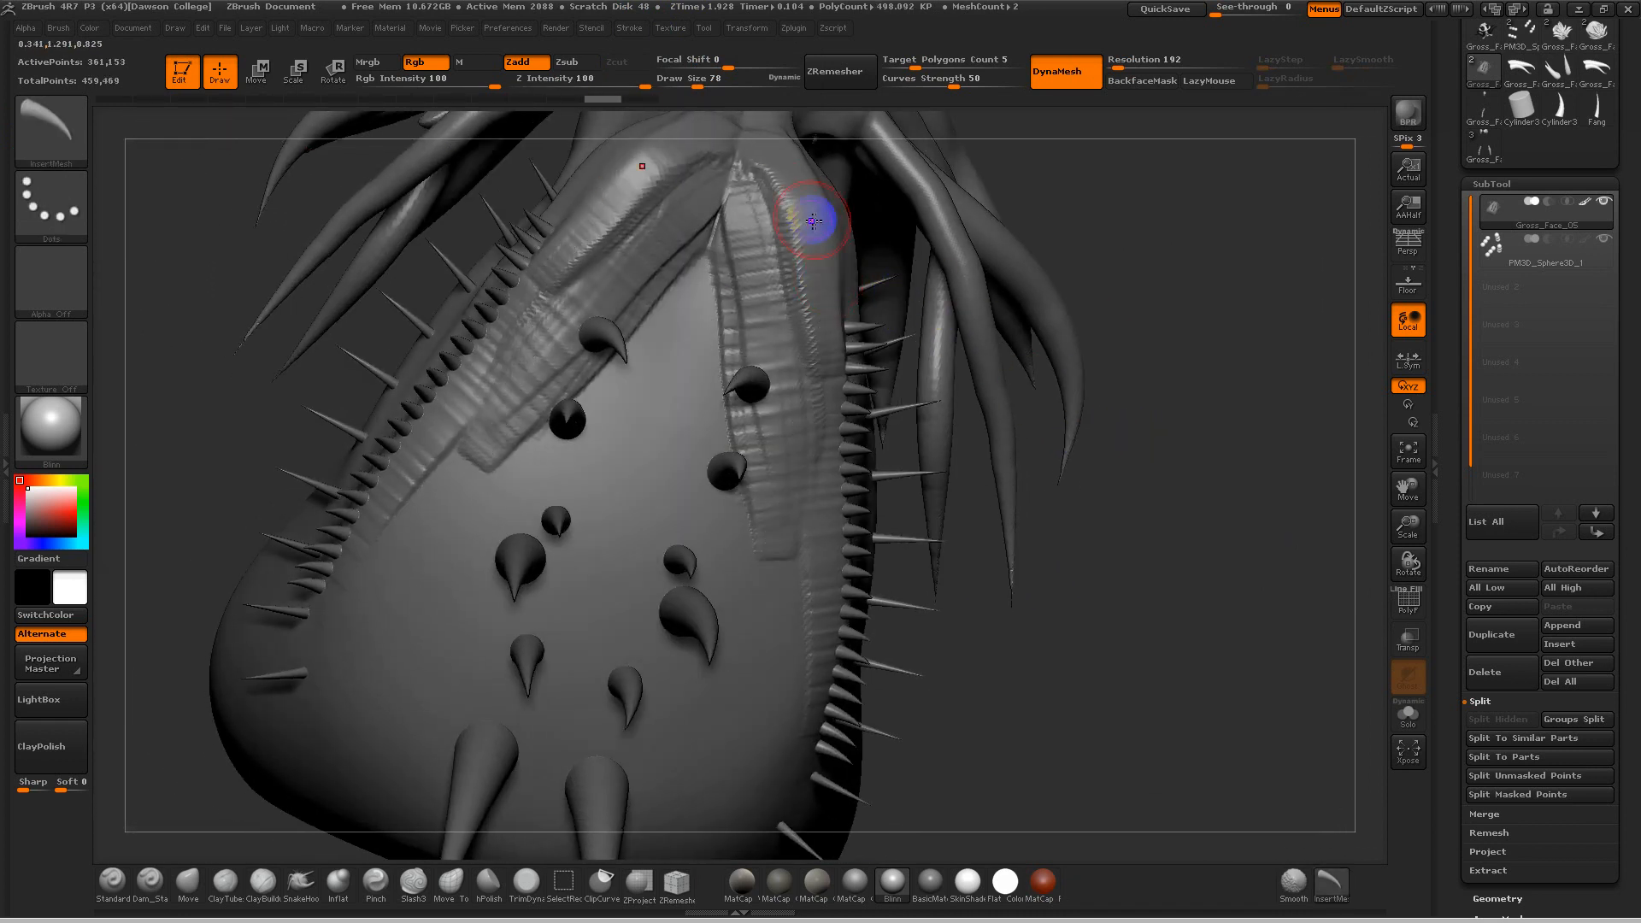
key(ctrl+z)
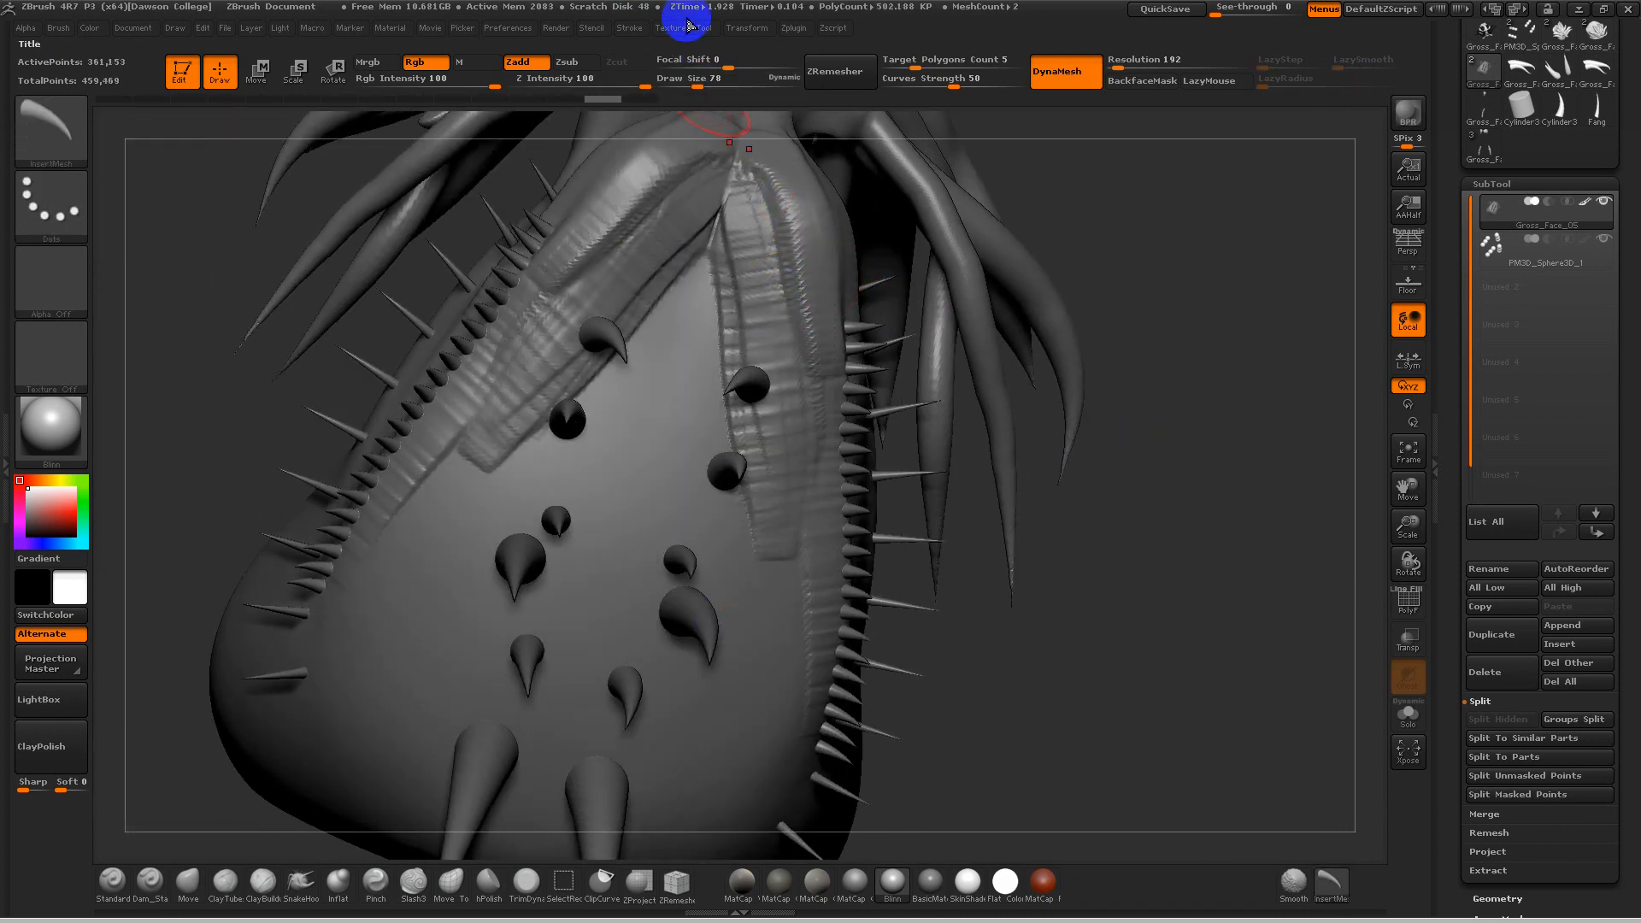
Step: Reduce the CurveStep well below 1 and try a dense fringe of overlapping fangs along the side edge, undoing the tangled result
click(632, 33)
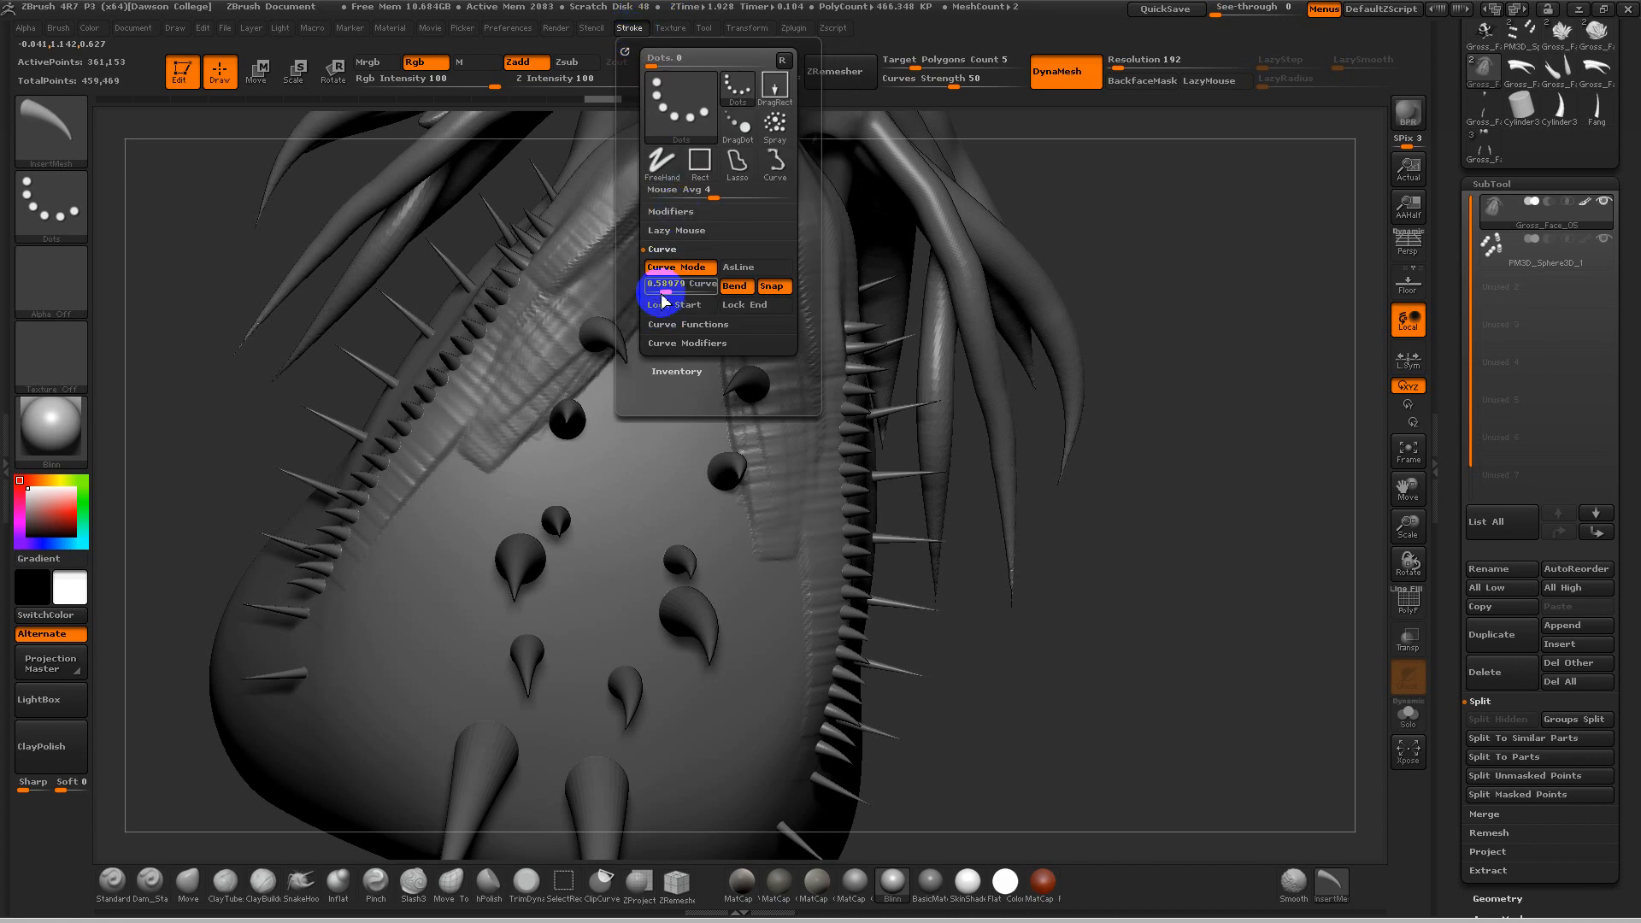
mouse_move(1088, 566)
mouse_down()
mouse_move(1212, 483)
mouse_move(1128, 418)
mouse_move(1190, 494)
mouse_move(1165, 359)
mouse_move(1088, 351)
mouse_move(1099, 385)
mouse_move(1069, 476)
mouse_move(1087, 470)
mouse_move(997, 476)
mouse_move(901, 450)
mouse_move(927, 473)
mouse_move(914, 507)
mouse_move(444, 322)
mouse_move(341, 370)
mouse_move(561, 262)
mouse_up()
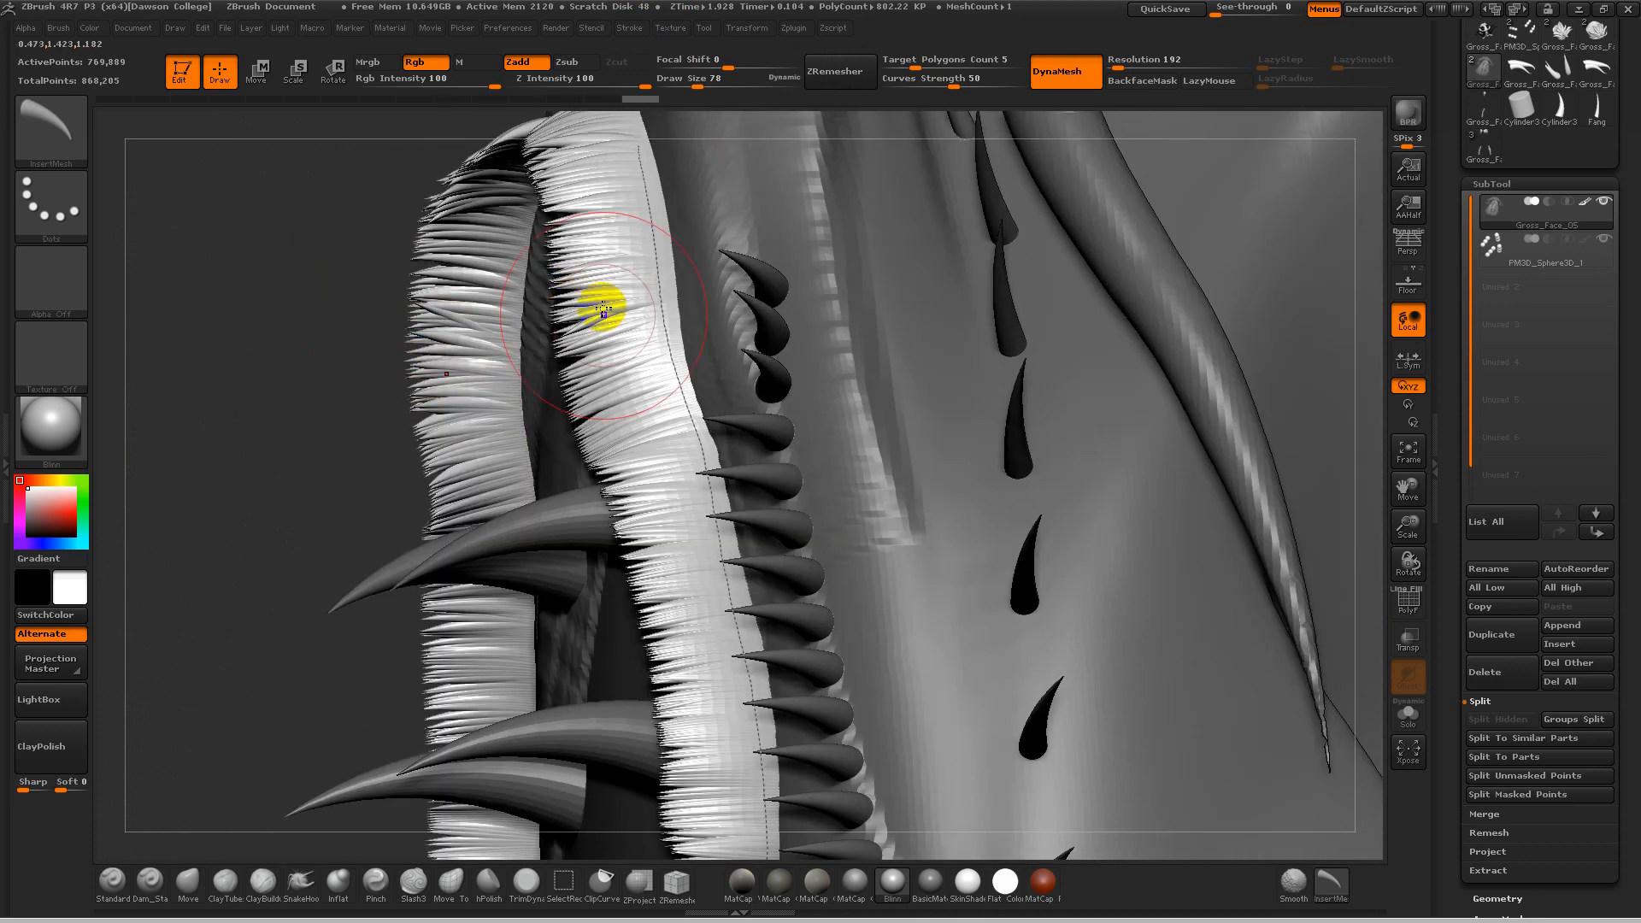
alt+drag(232, 422, 220, 367)
key(ctrl+z)
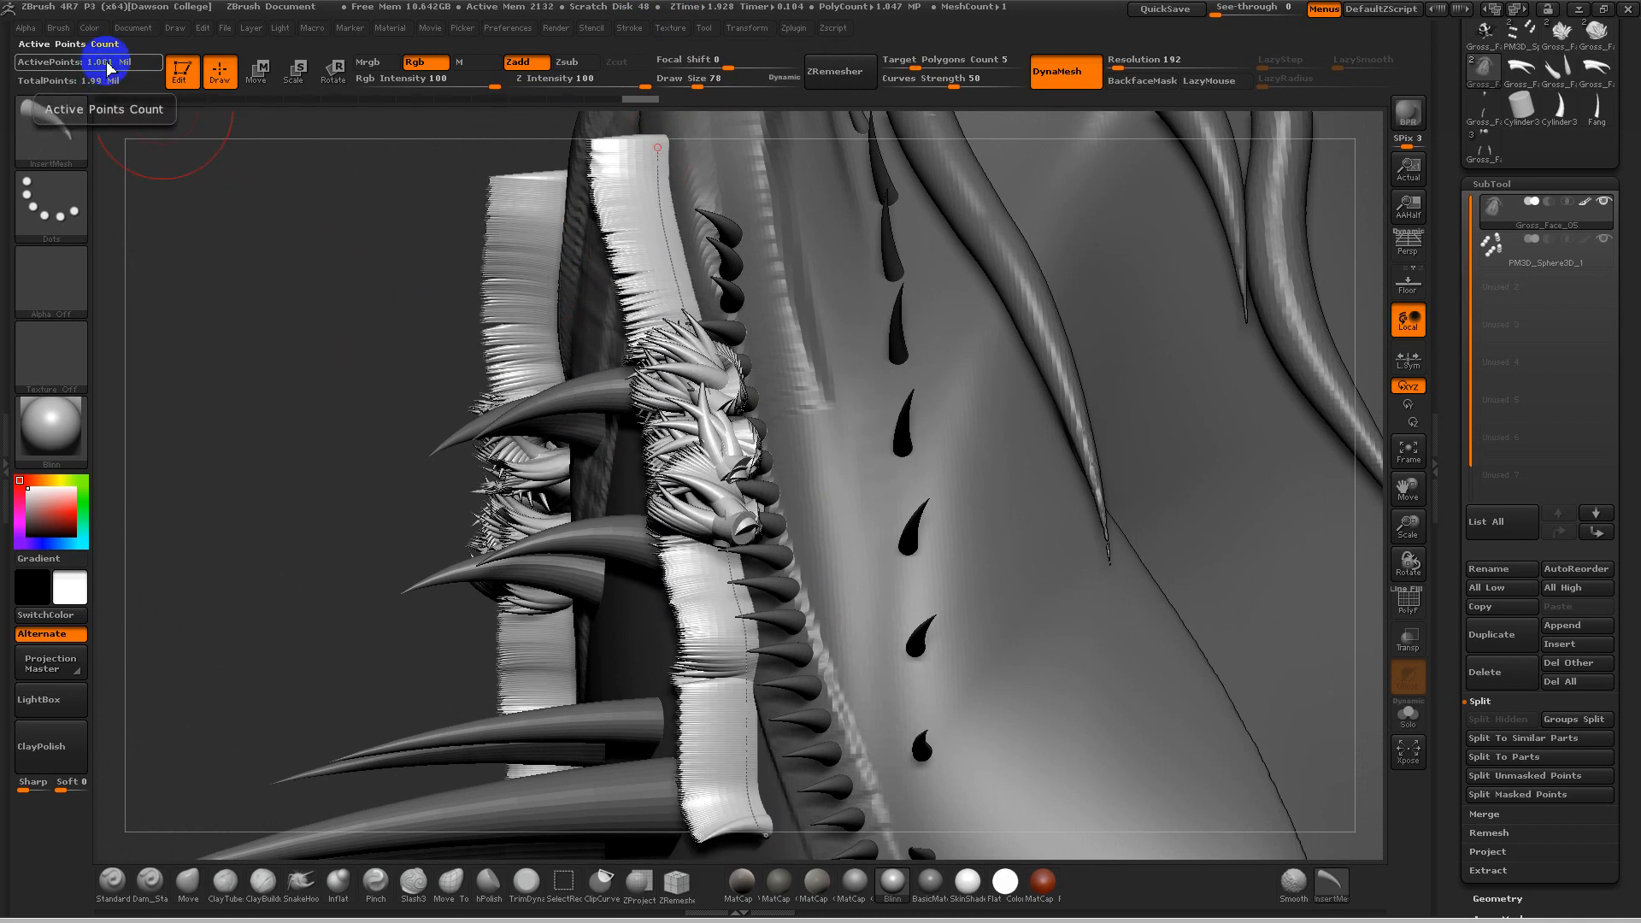
key(ctrl+z)
Step: Draw the dense fang fringe along the head's side edge again, undoing the unwanted curve attempt
drag(661, 208, 713, 365)
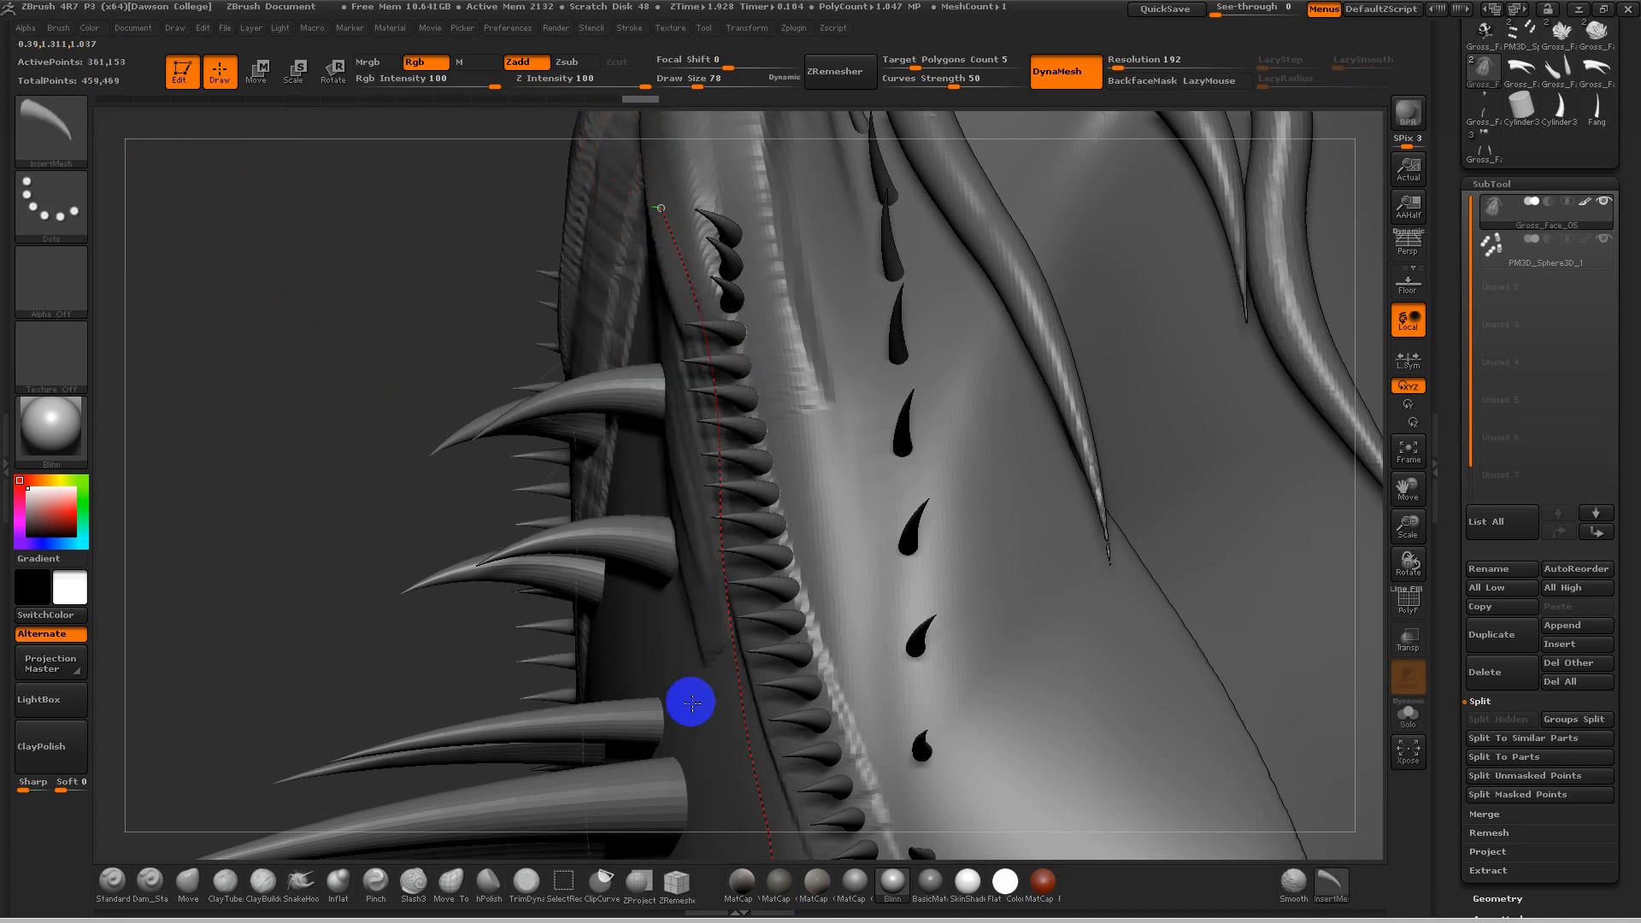
mouse_move(285, 536)
alt+mouse_down()
mouse_move(300, 428)
mouse_move(335, 457)
alt+mouse_up()
key(ctrl+z)
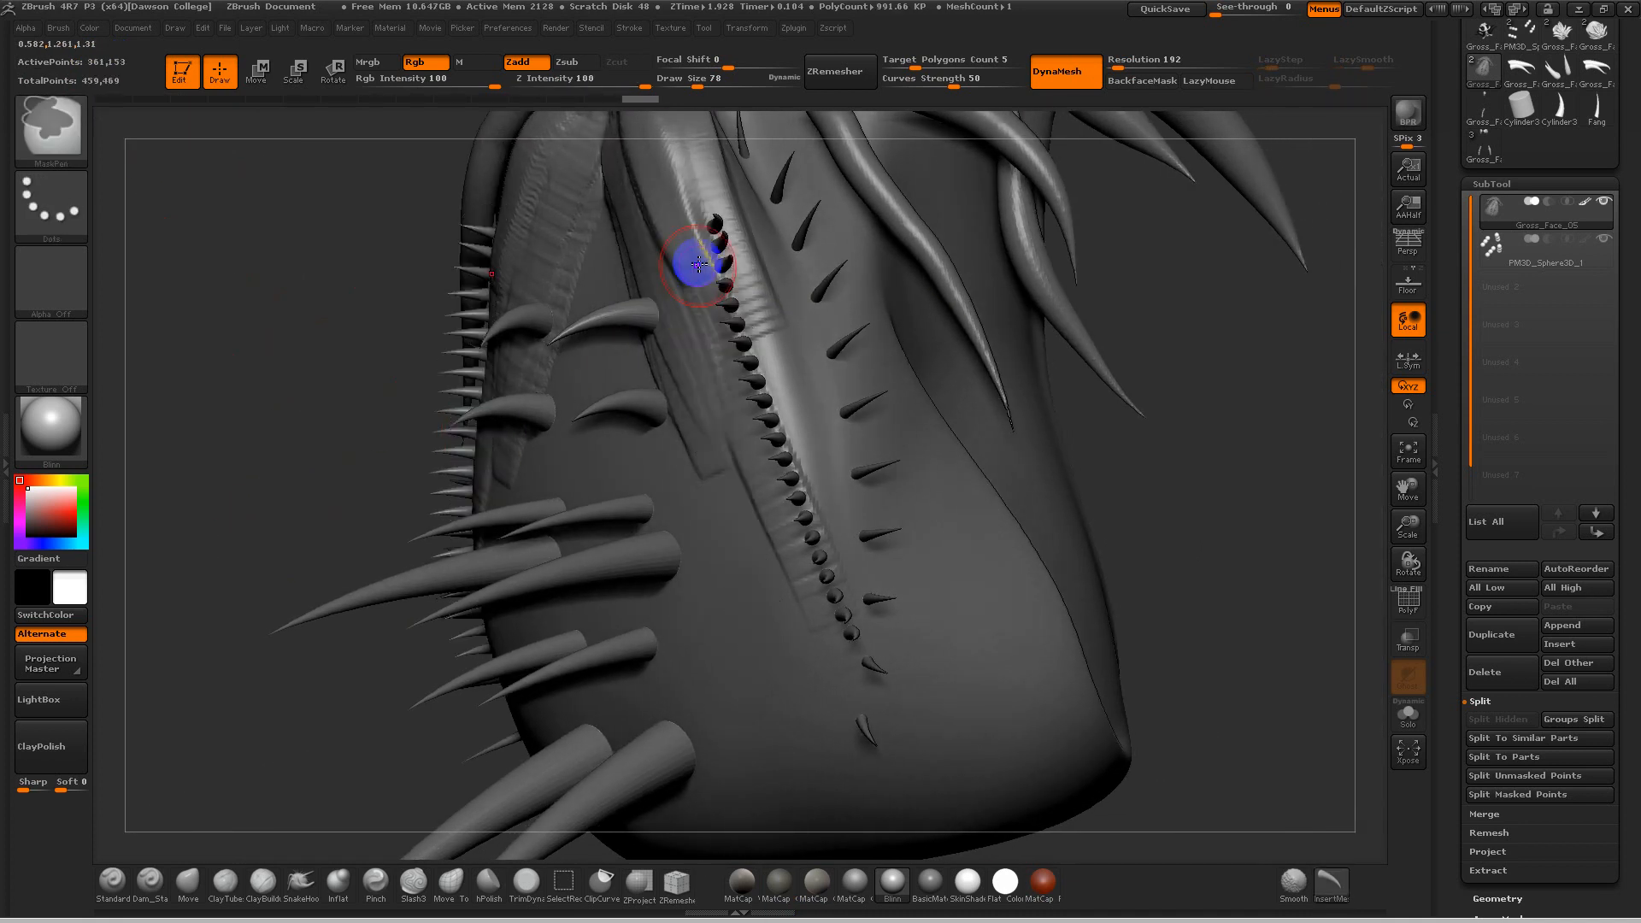
drag(1173, 581, 1086, 376)
drag(1074, 285, 1051, 359)
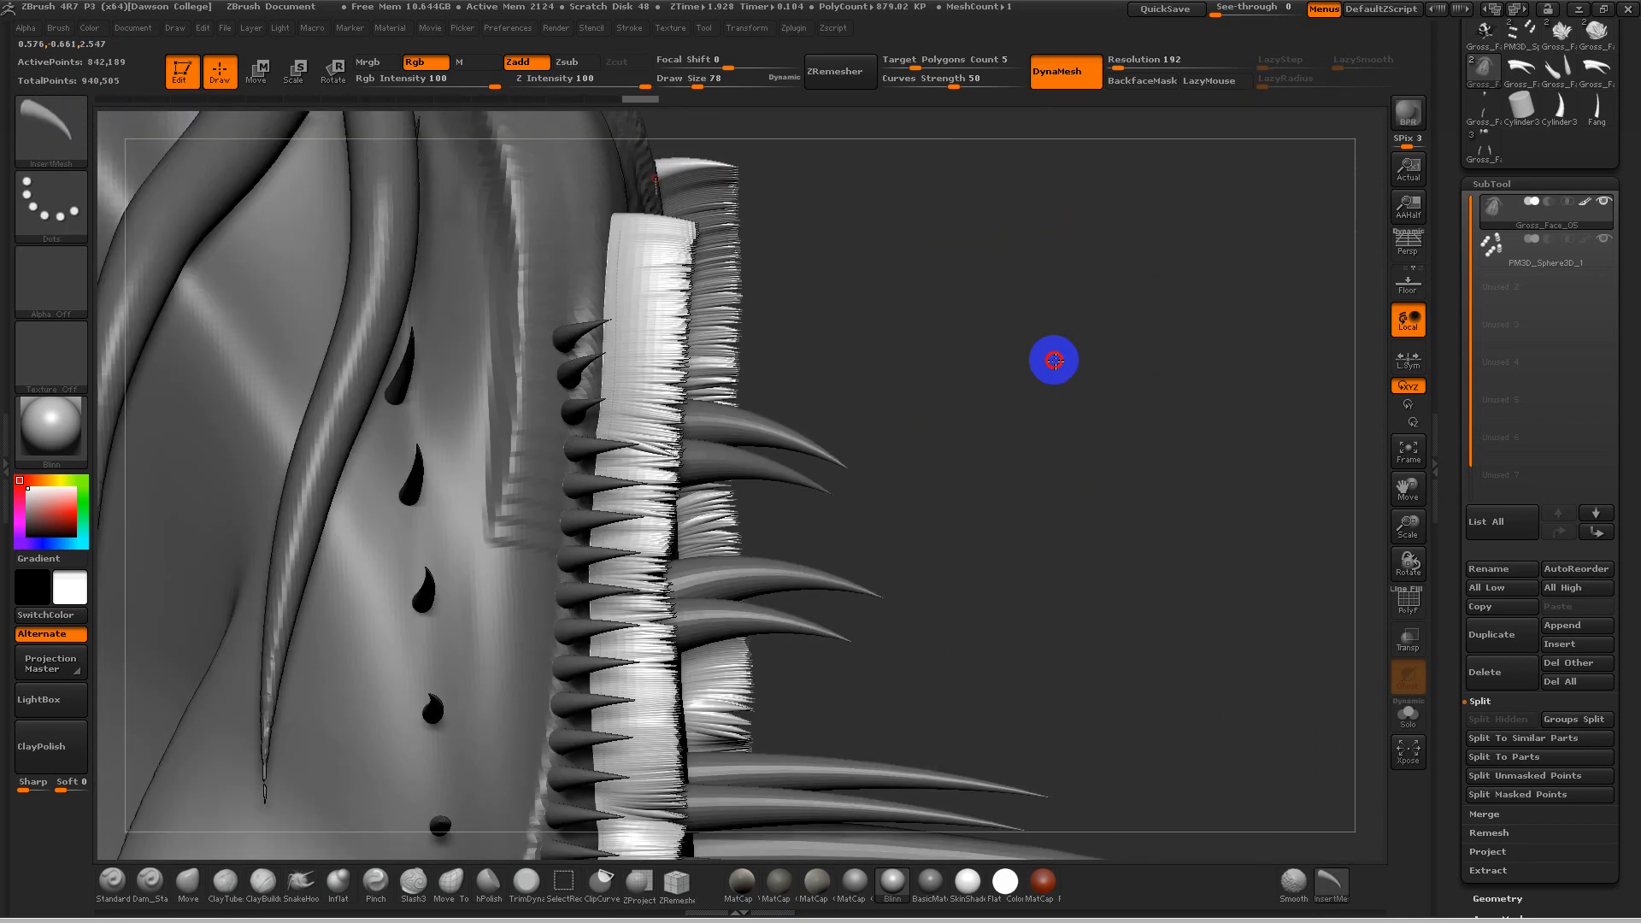
Step: Clear the mask left by the fang insertion and undo the attempted DynaMesh update of the head
ctrl+drag(1027, 275, 976, 539)
mouse_move(991, 212)
ctrl+mouse_down()
mouse_move(905, 428)
mouse_move(954, 488)
ctrl+mouse_up()
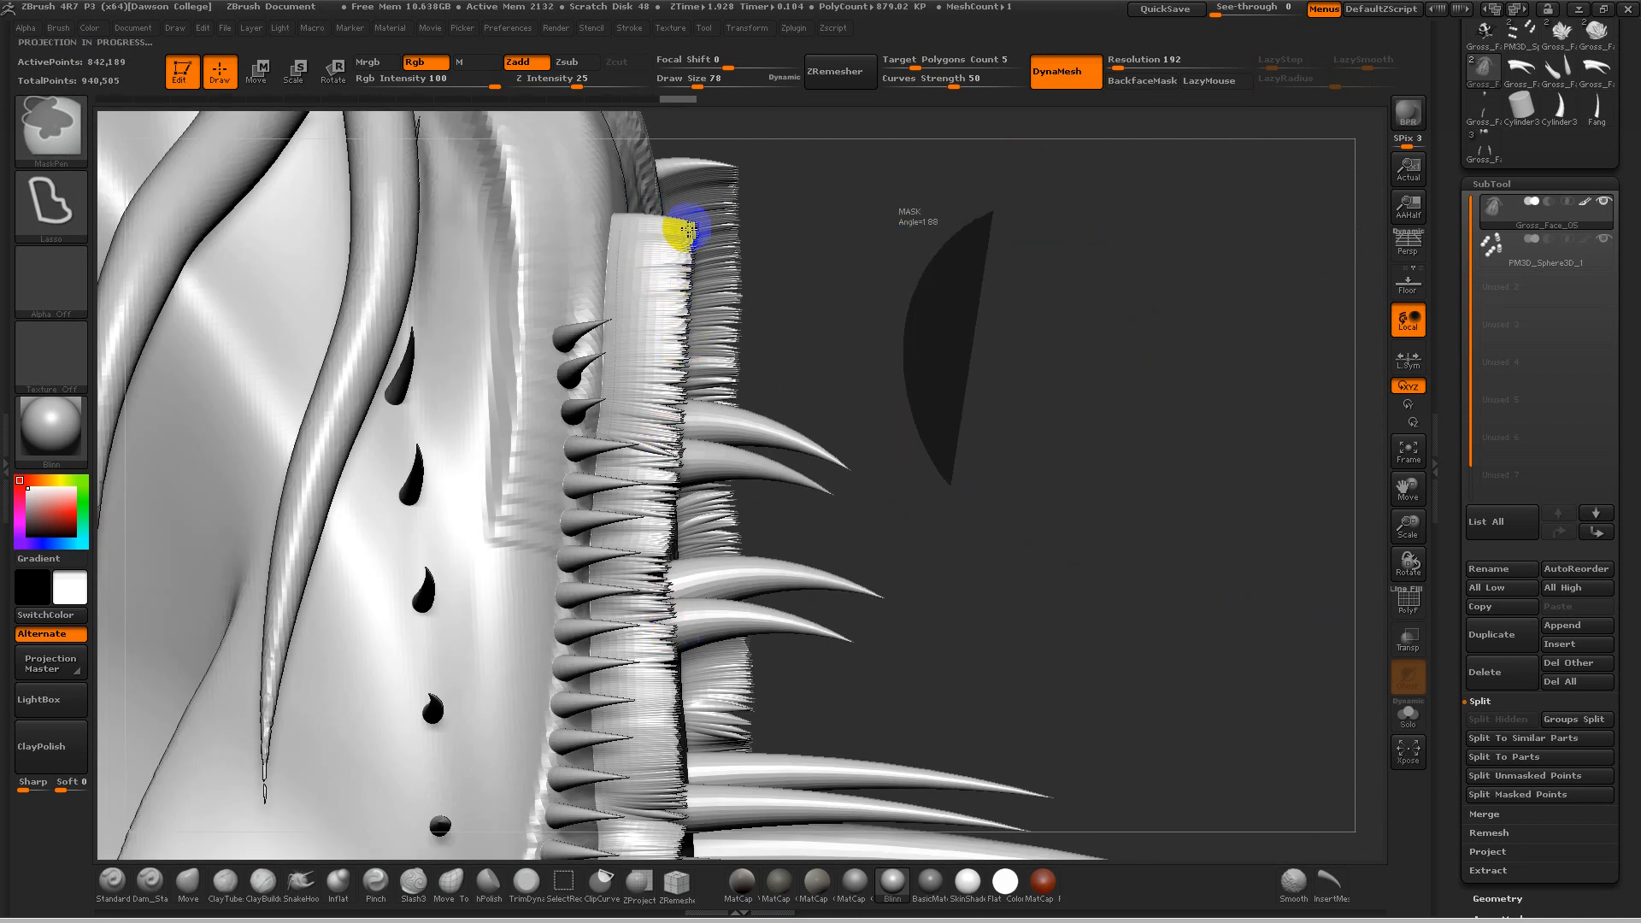
mouse_move(951, 485)
ctrl+mouse_down()
mouse_move(993, 488)
mouse_move(990, 524)
mouse_move(1074, 542)
mouse_move(1191, 432)
mouse_move(1265, 441)
mouse_move(1245, 429)
ctrl+mouse_up()
key(ctrl+z)
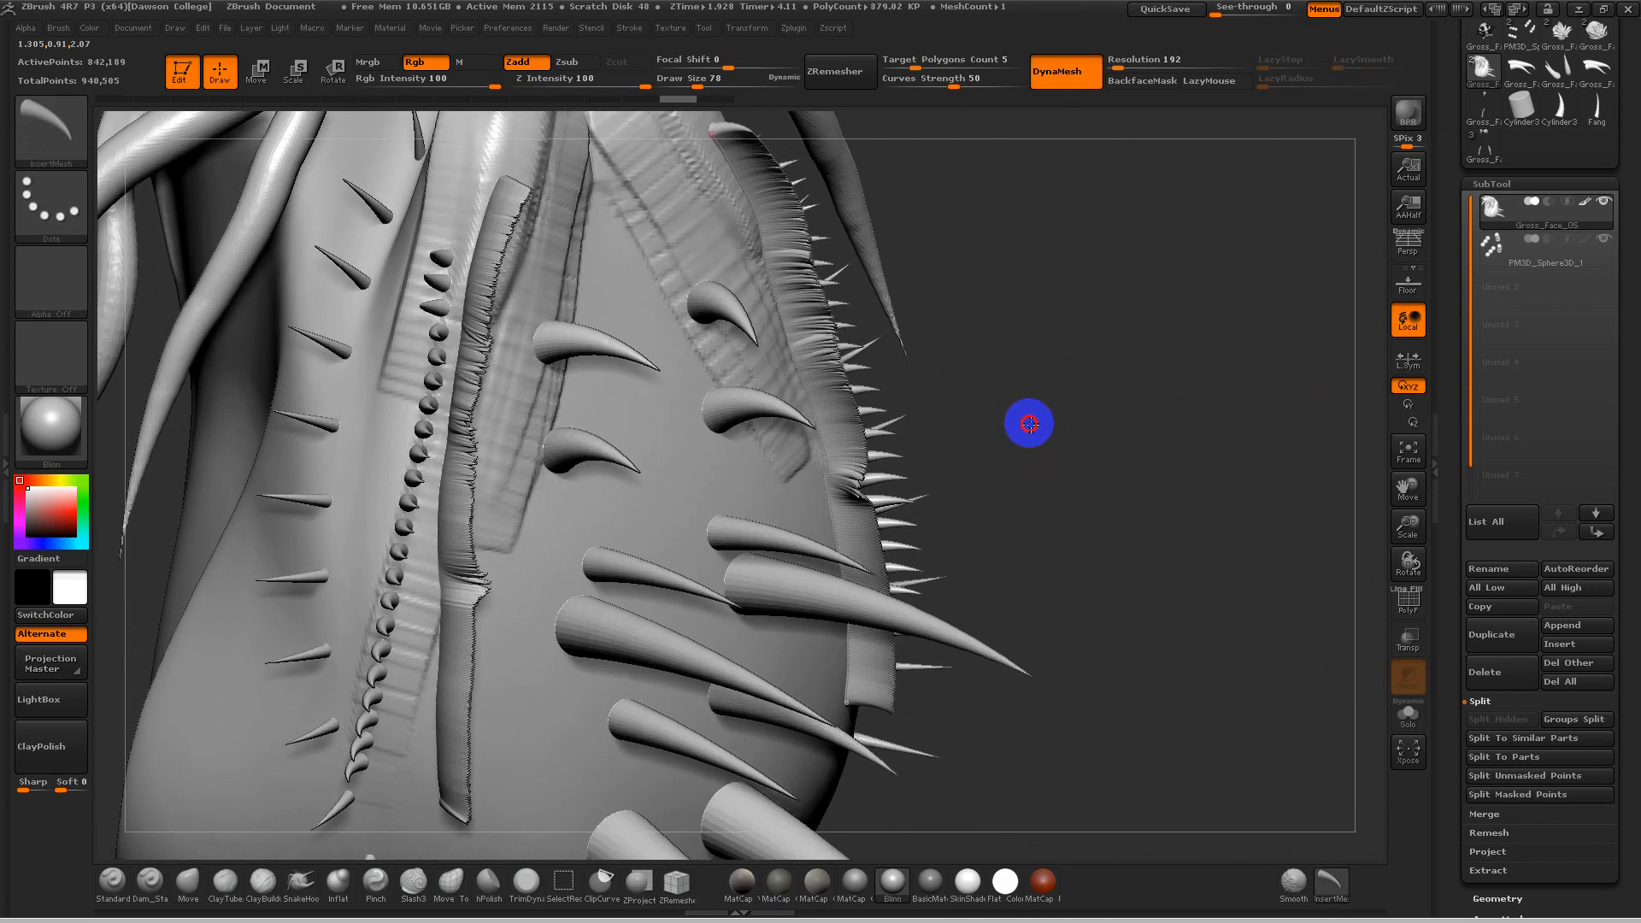
drag(1040, 421, 1021, 421)
drag(1132, 349, 1136, 404)
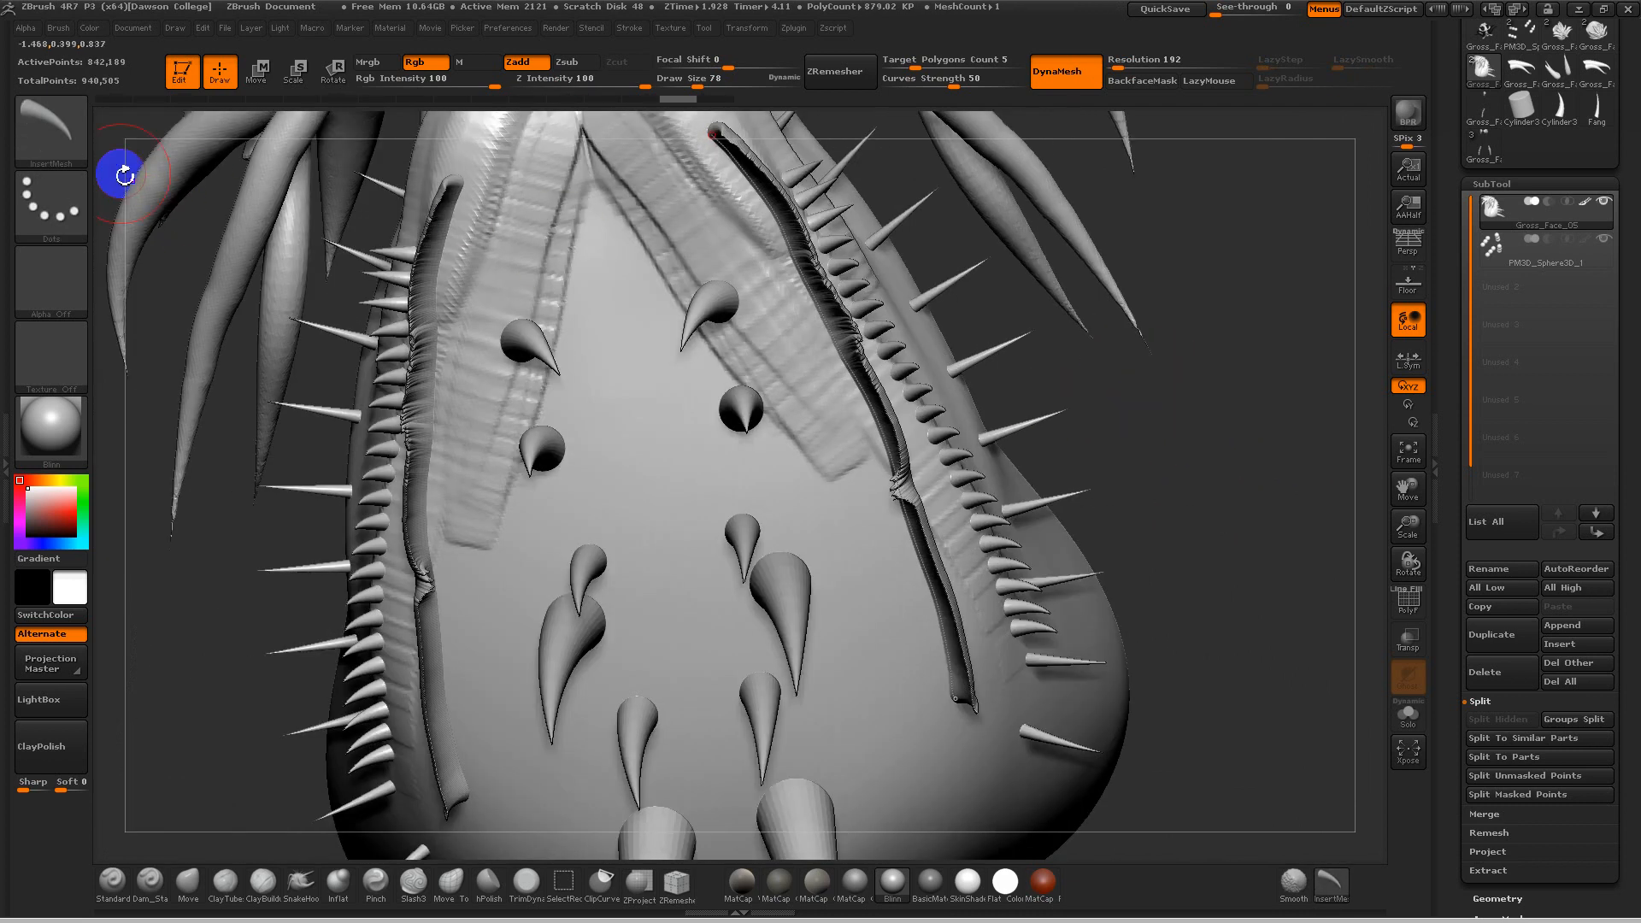
Step: Start loading a brush preset from disk and go to the Computer location to choose a drive
click(68, 149)
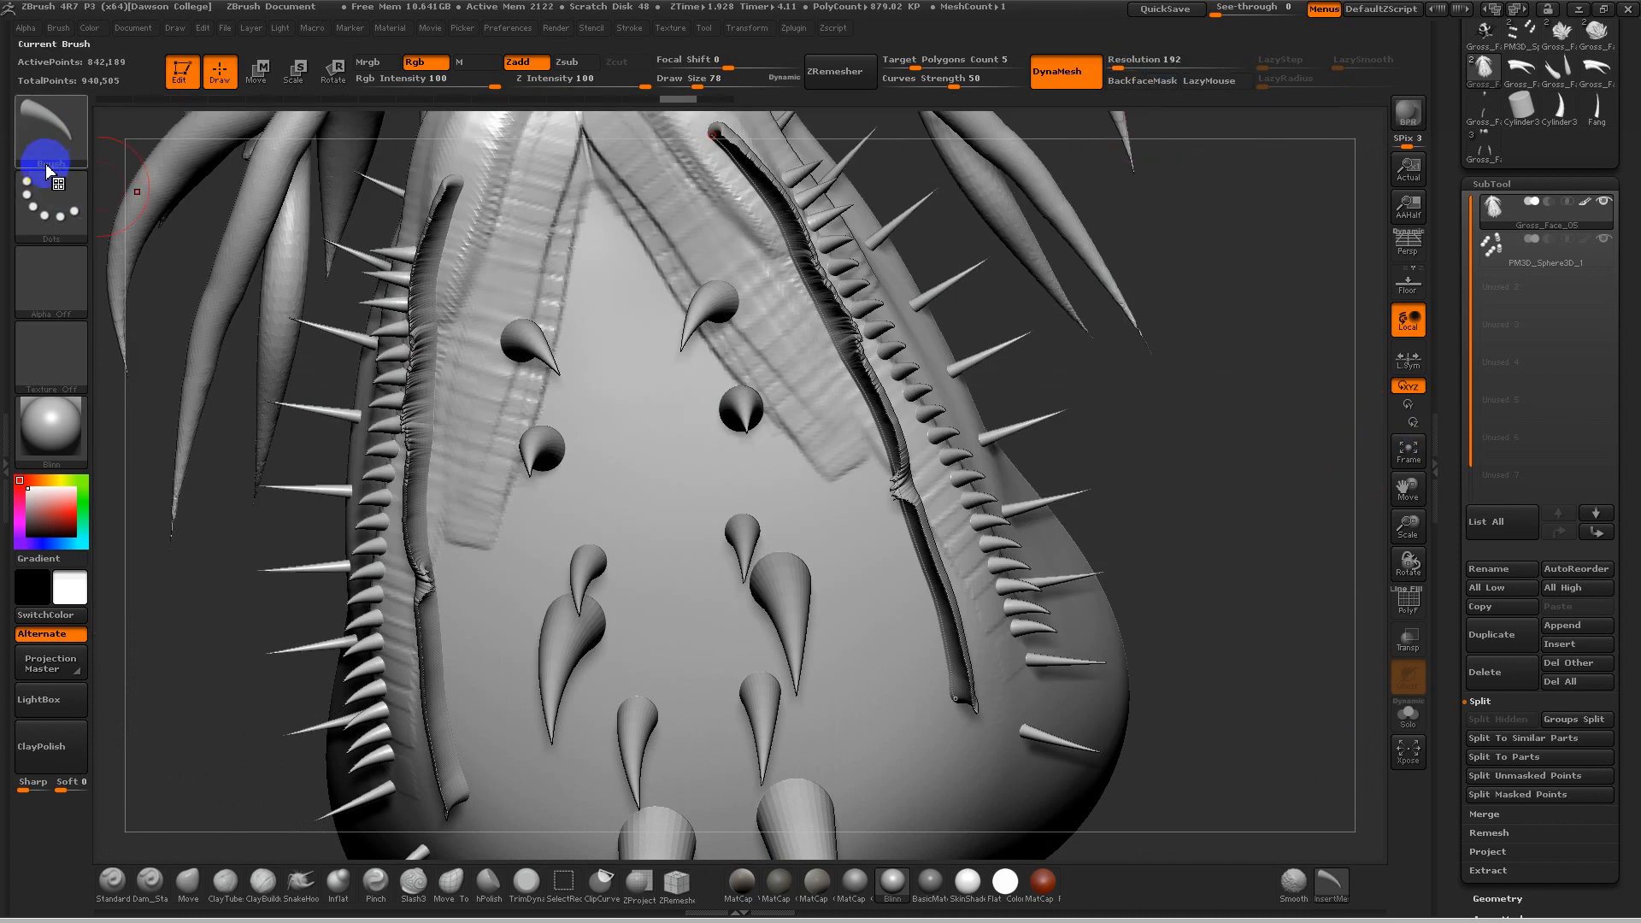
click(51, 161)
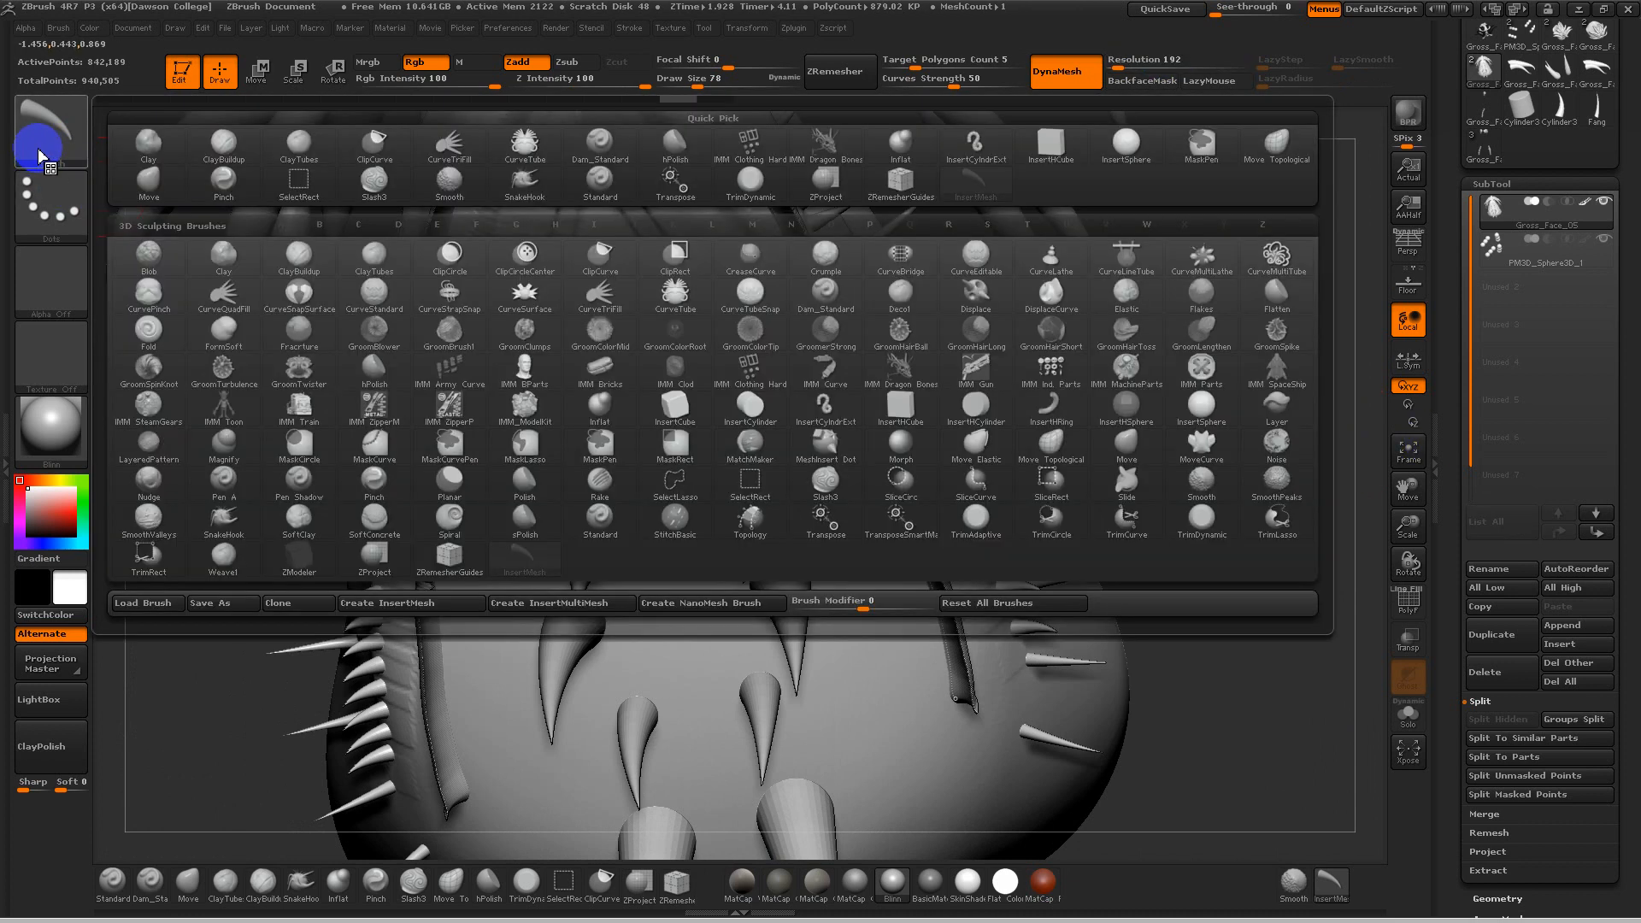
click(150, 605)
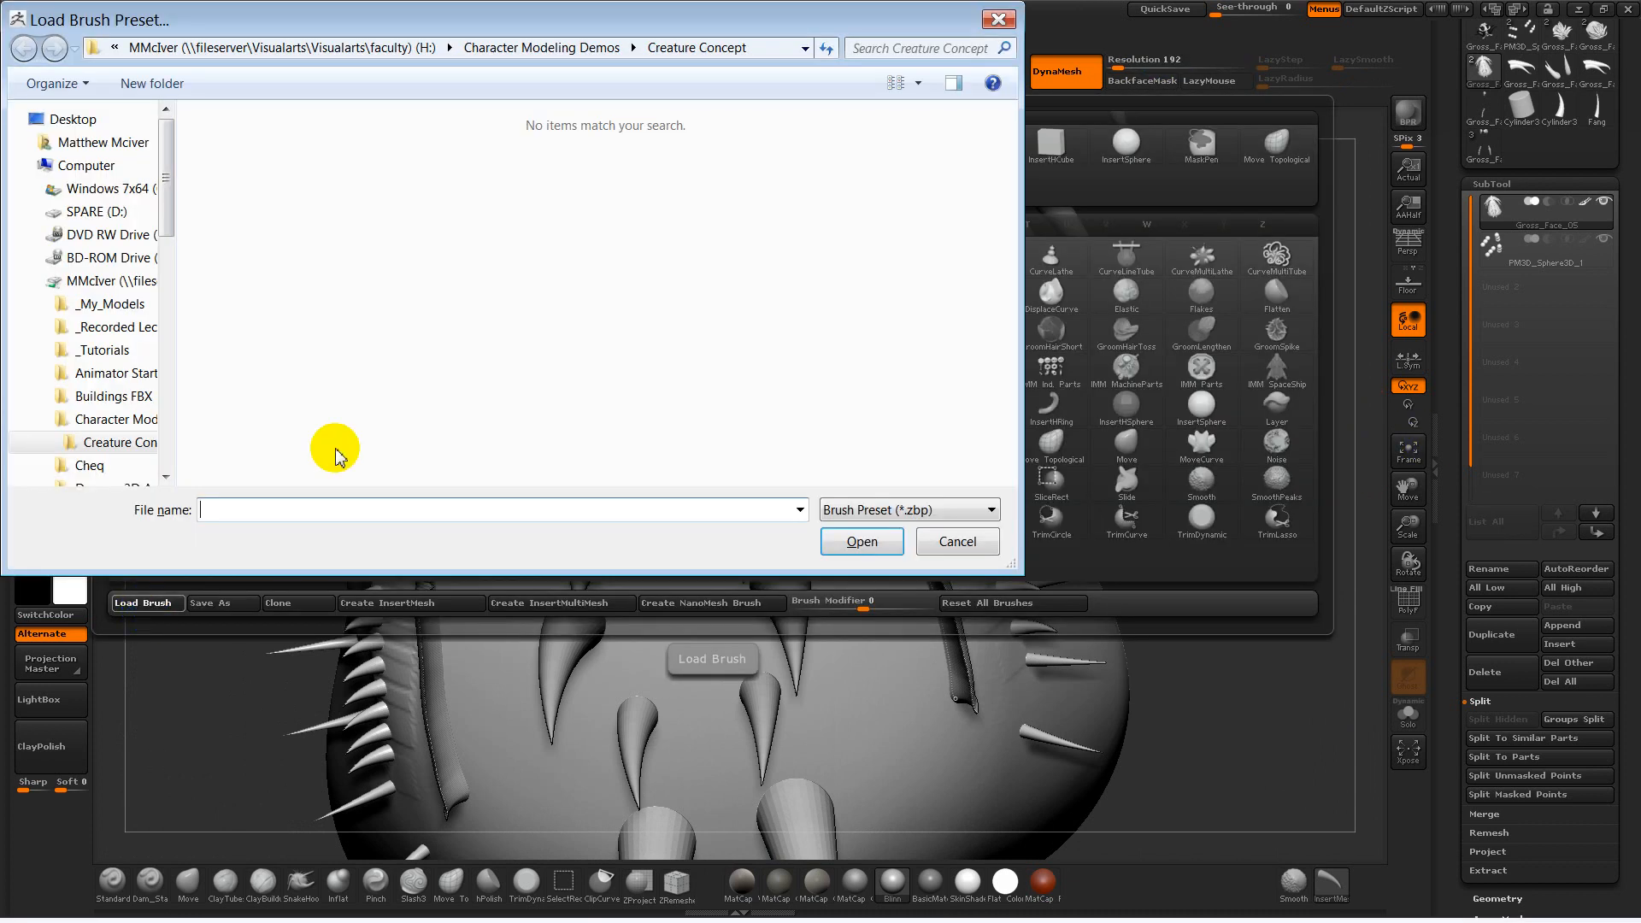
click(117, 50)
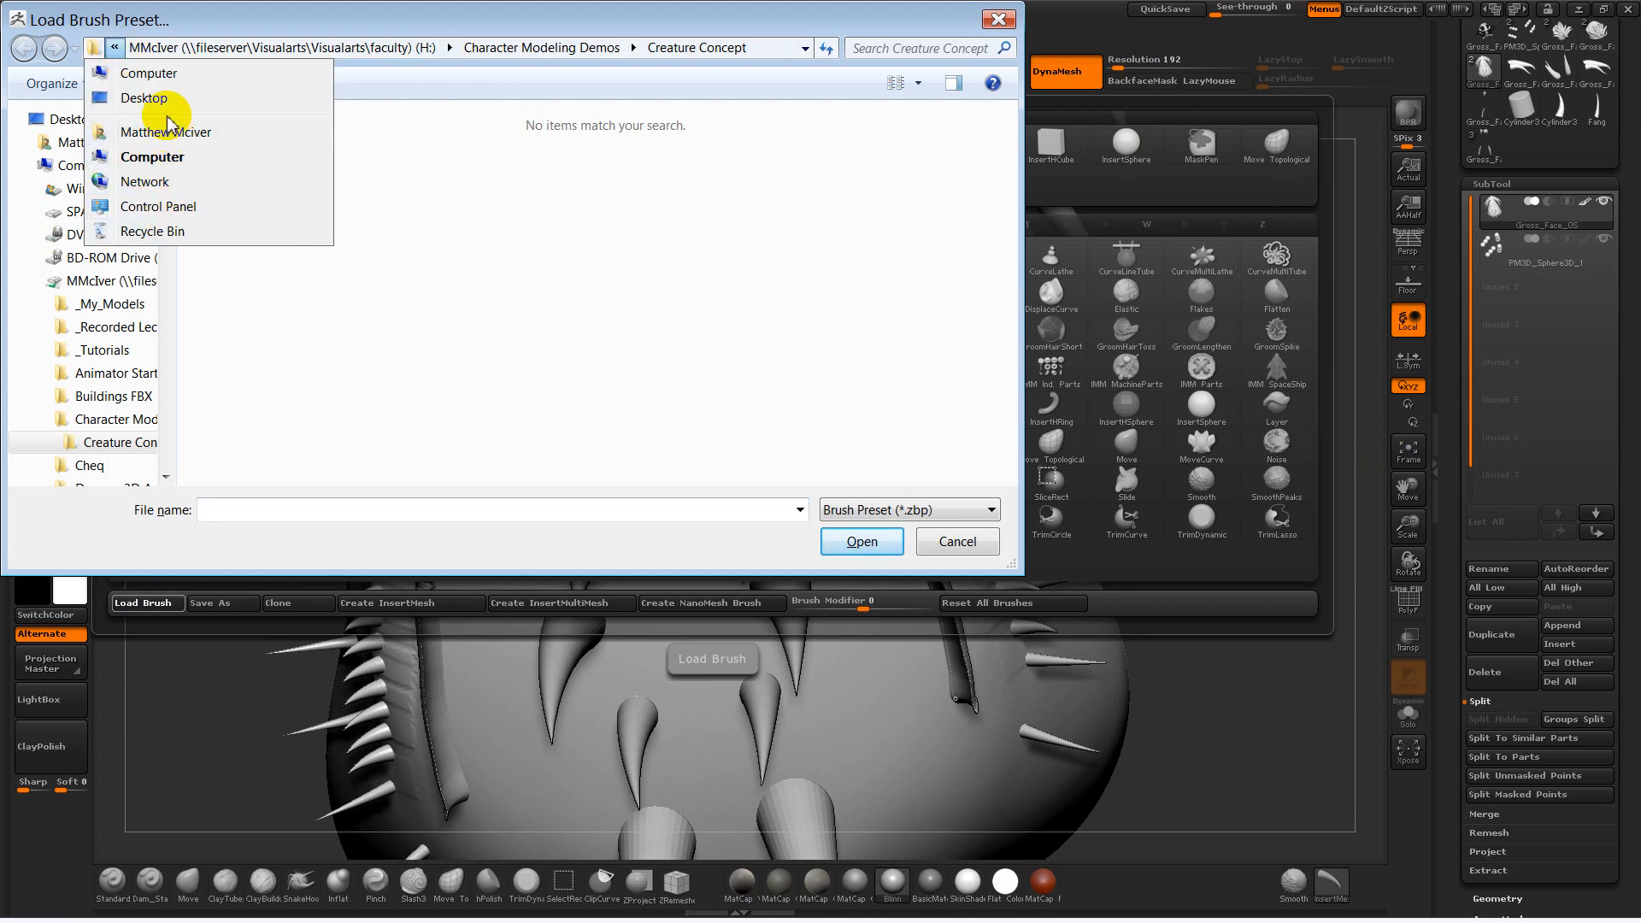
click(166, 73)
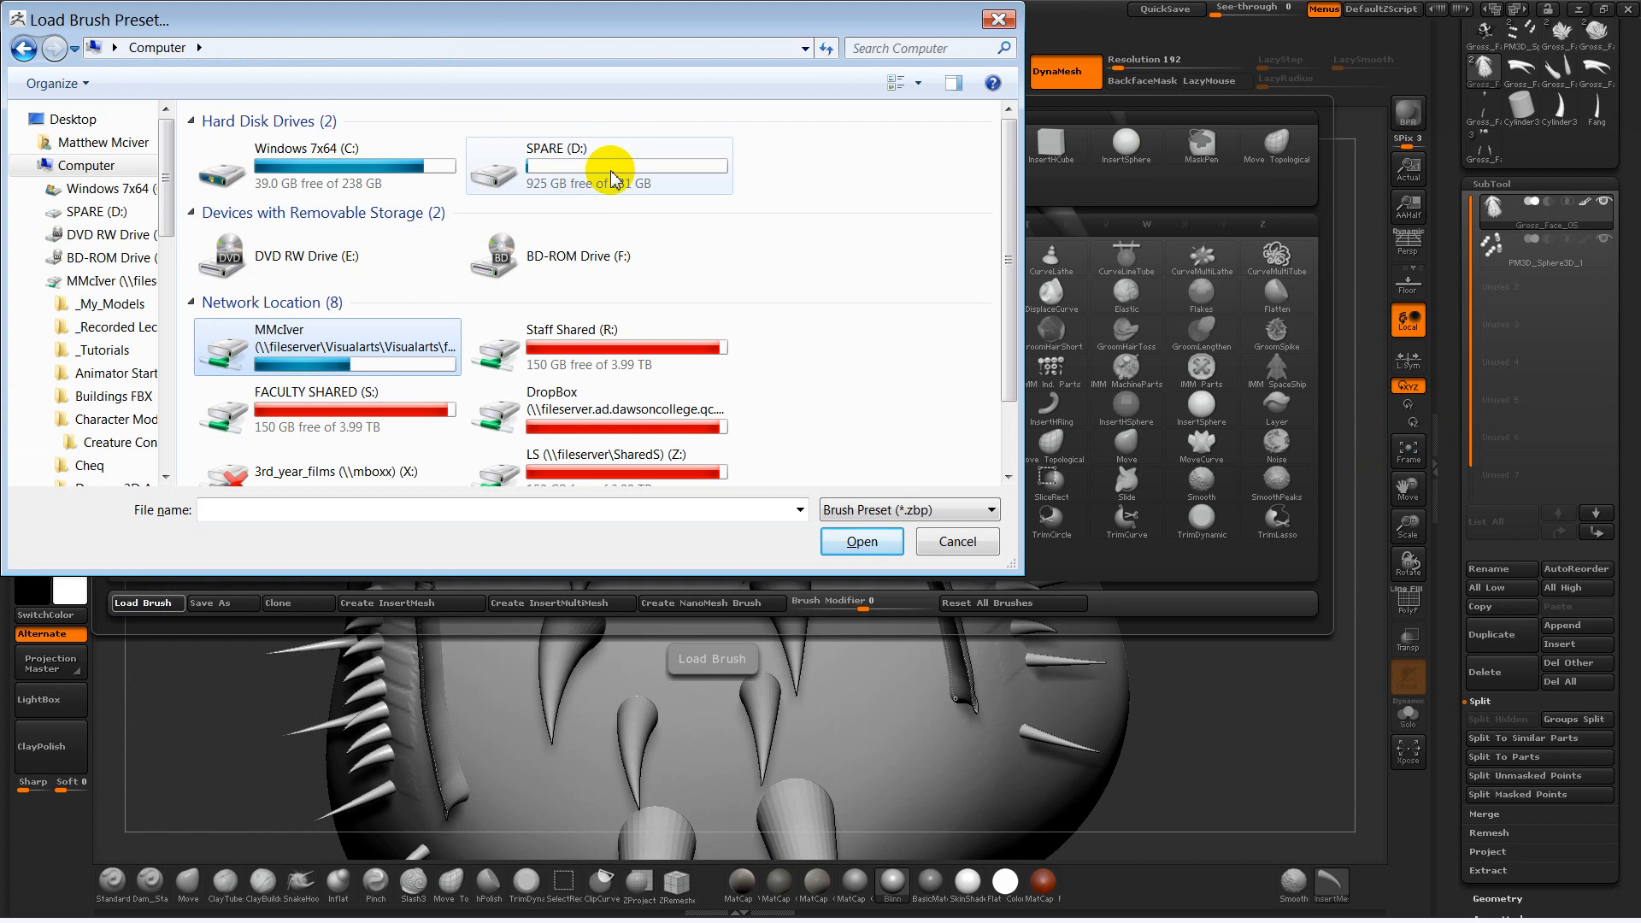
Step: Browse the shared faculty drive to the winter Character Modeling Class Resources folder and load the Vertebrae_Brush.ZBP brush preset
click(374, 413)
double_click(374, 414)
double_click(274, 163)
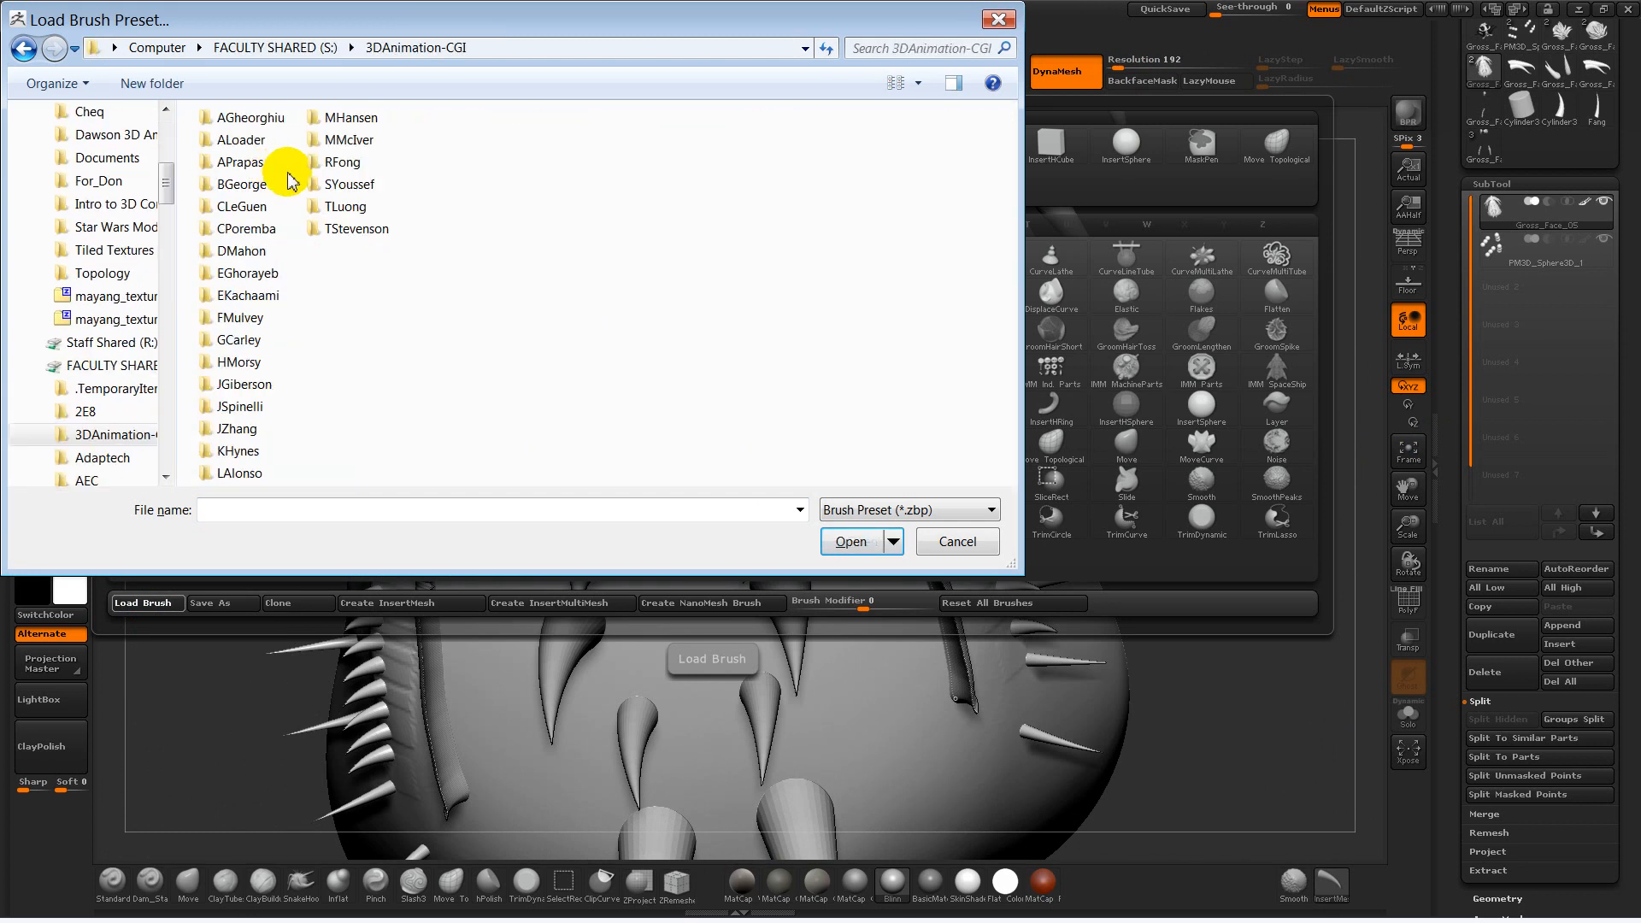
double_click(335, 141)
double_click(243, 164)
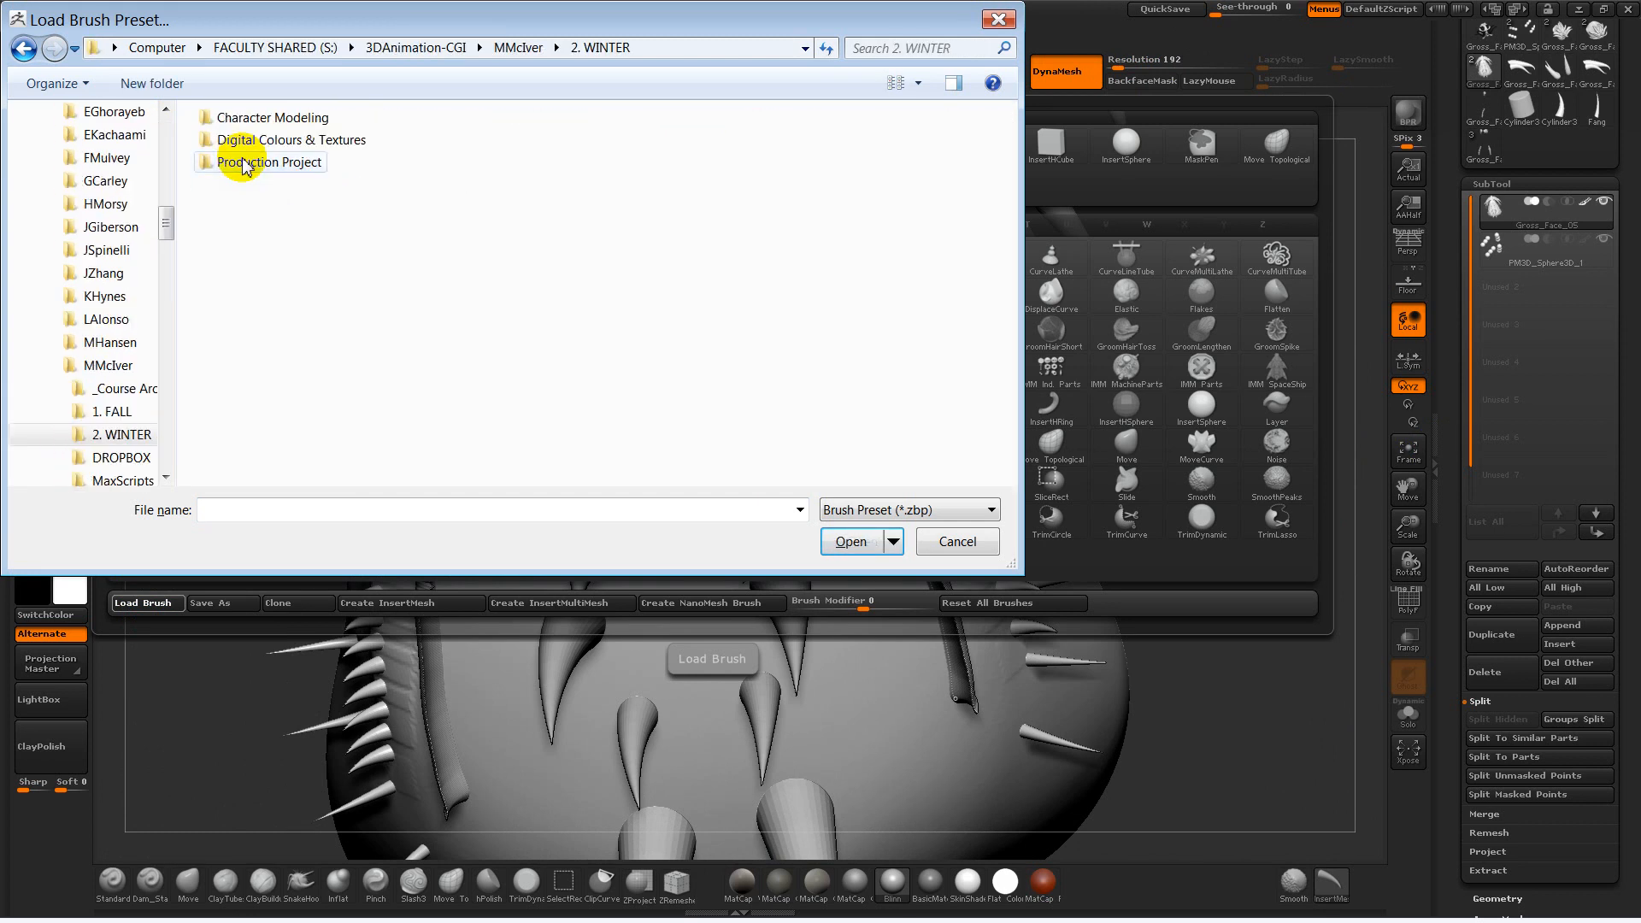
double_click(260, 117)
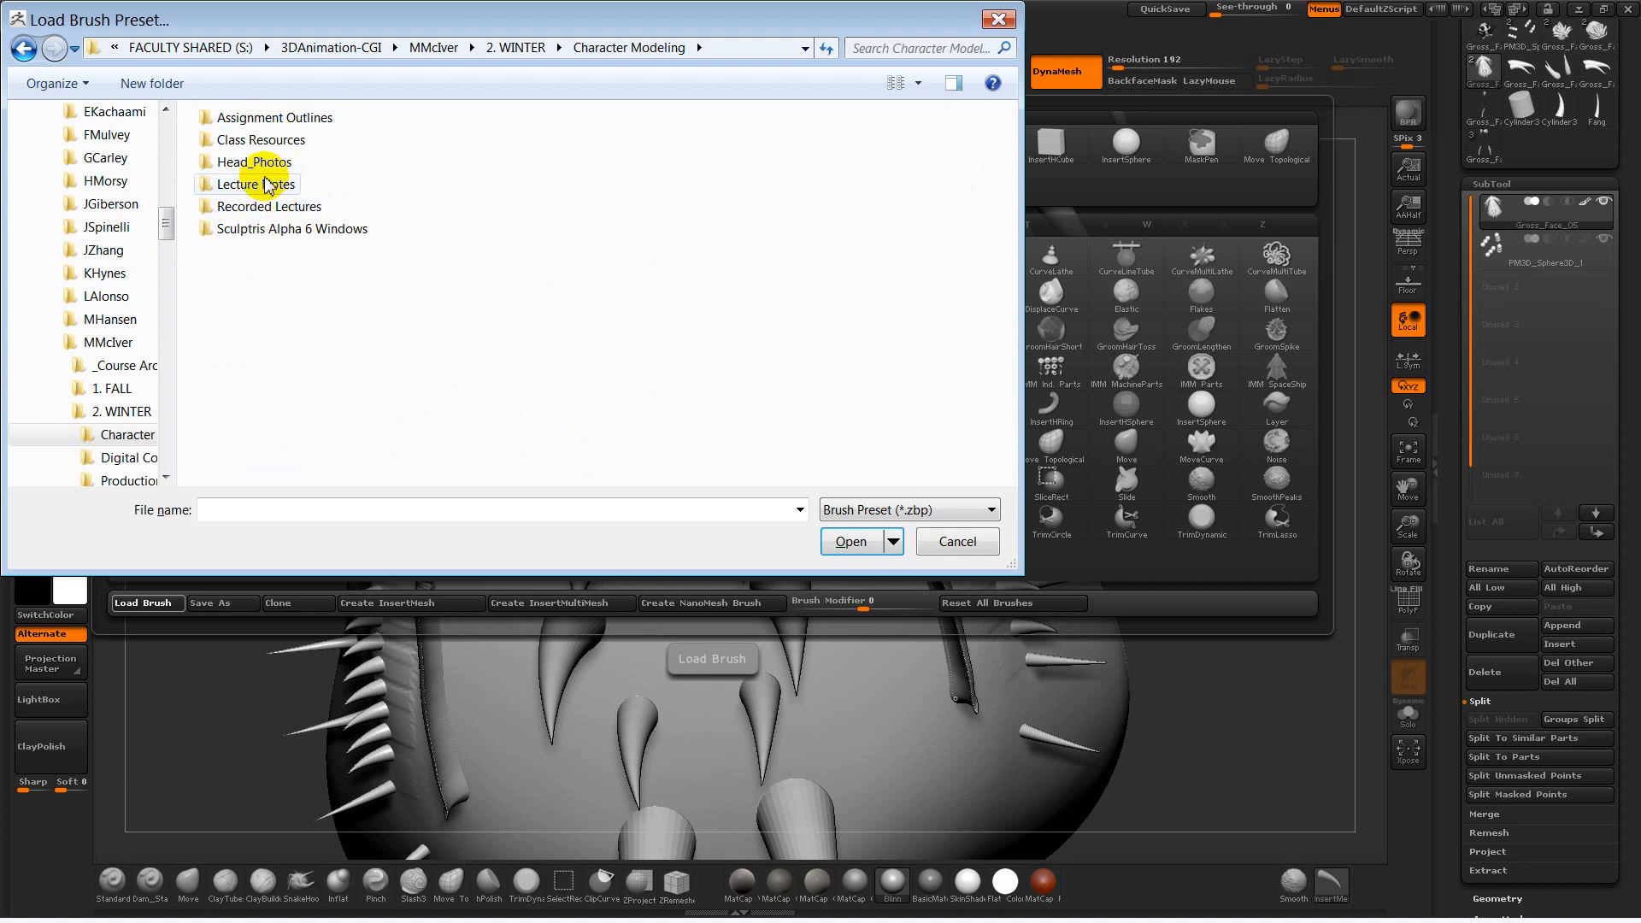
double_click(274, 147)
click(261, 236)
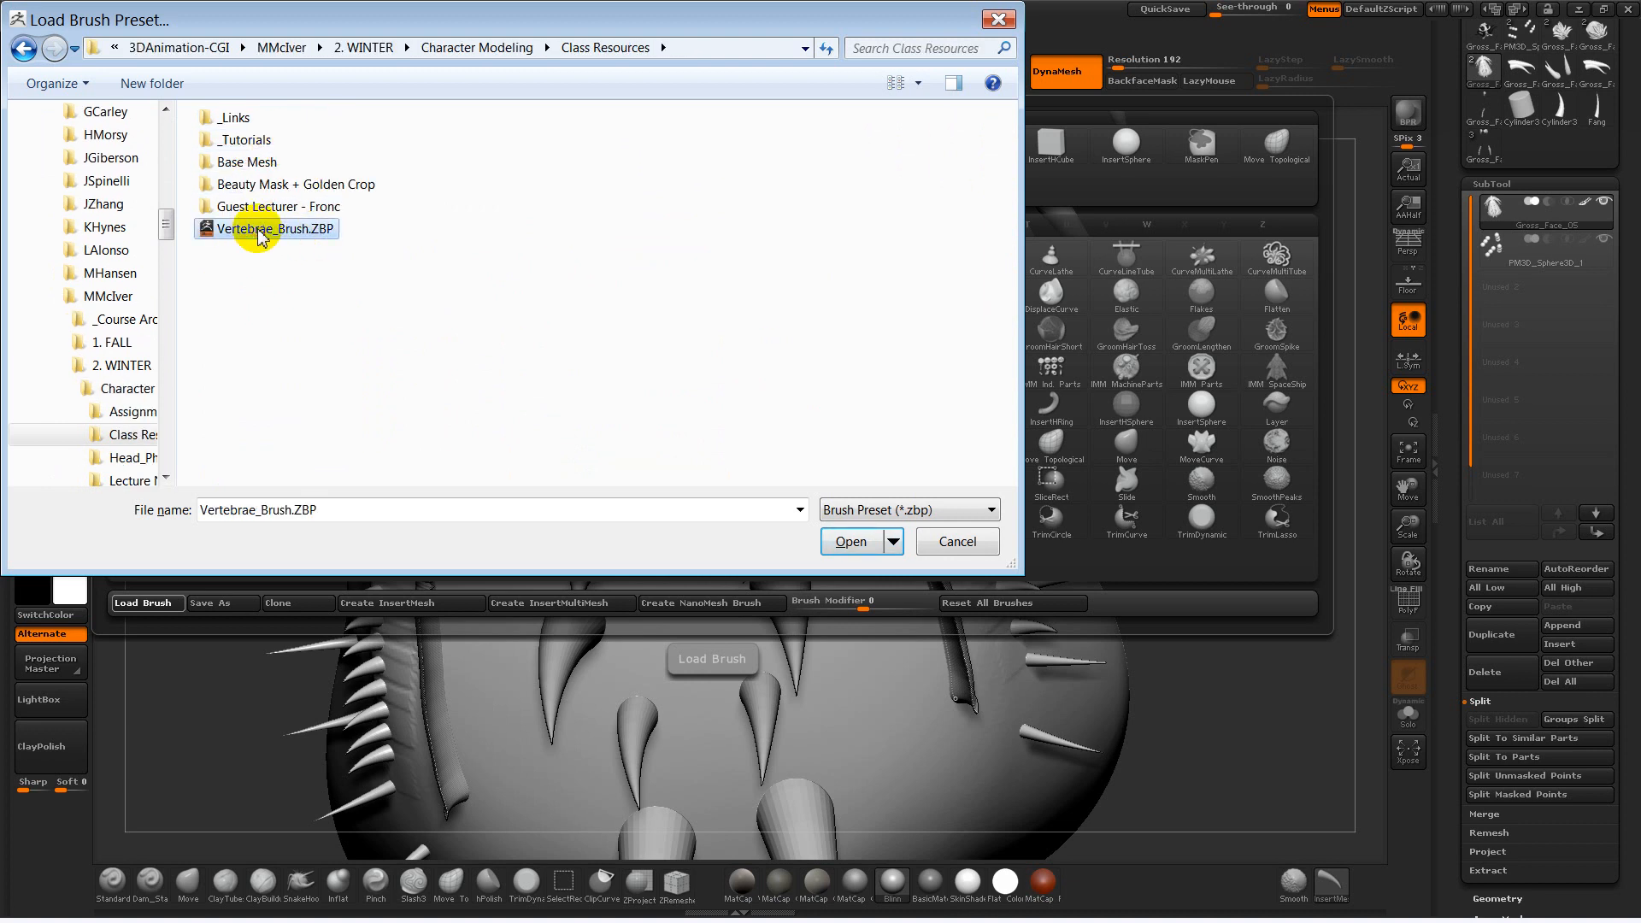
click(861, 545)
Step: Try drawing a thin chain of vertebrae down the side of the head and undo the attempt
mouse_move(1282, 600)
alt+mouse_down()
mouse_move(1234, 425)
mouse_move(1081, 502)
alt+mouse_up()
key(ctrl+z)
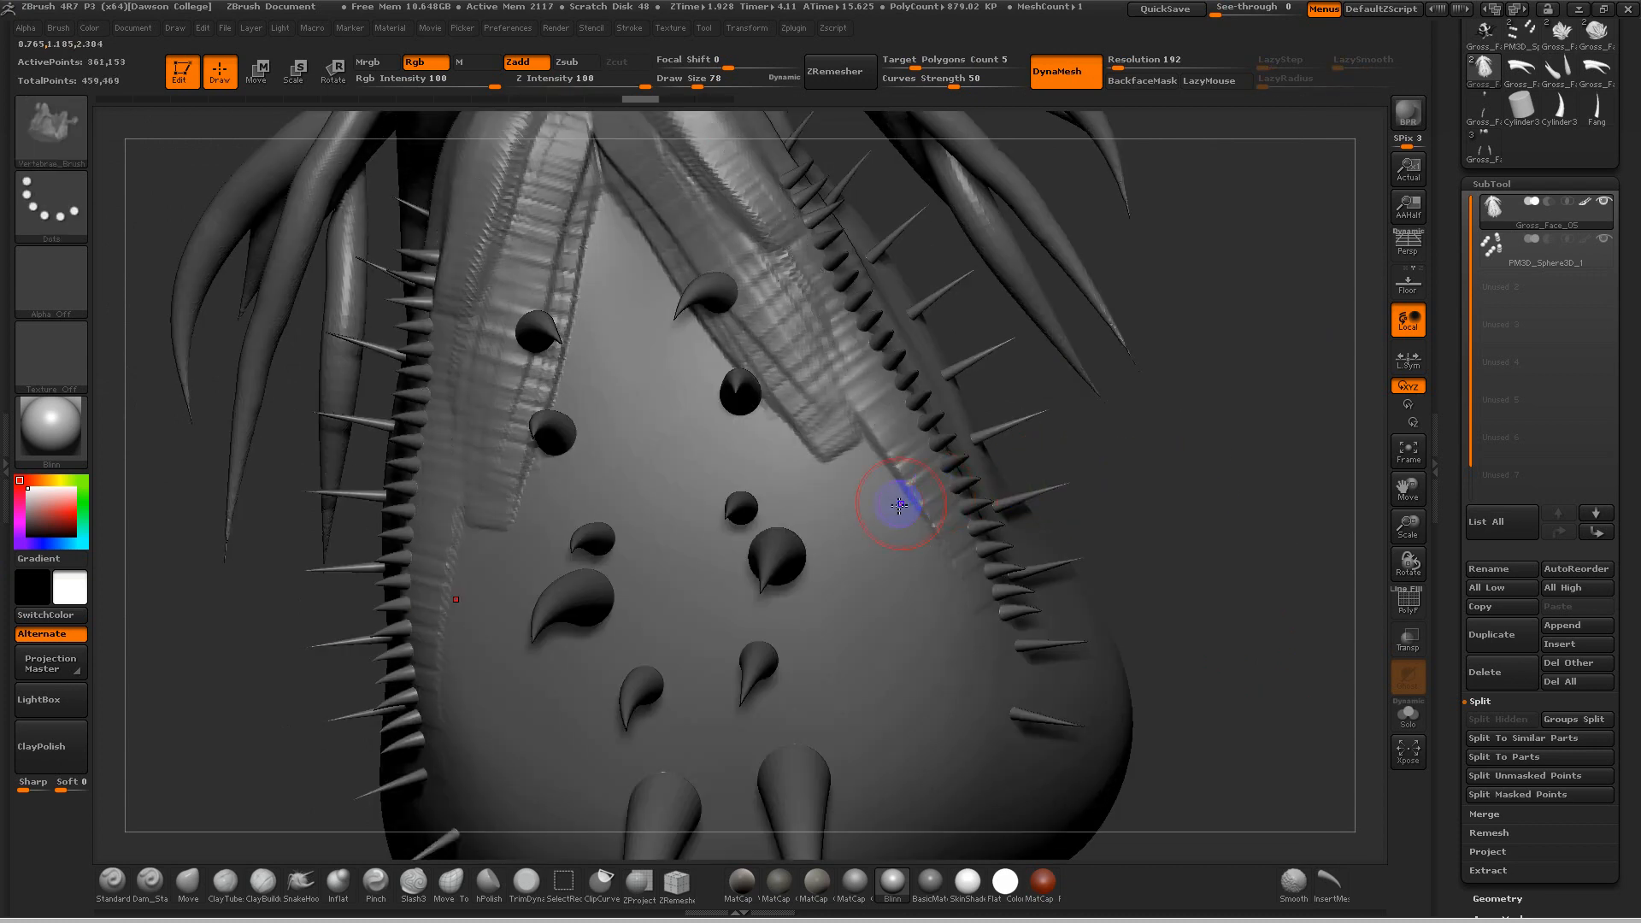
drag(1220, 537, 1245, 495)
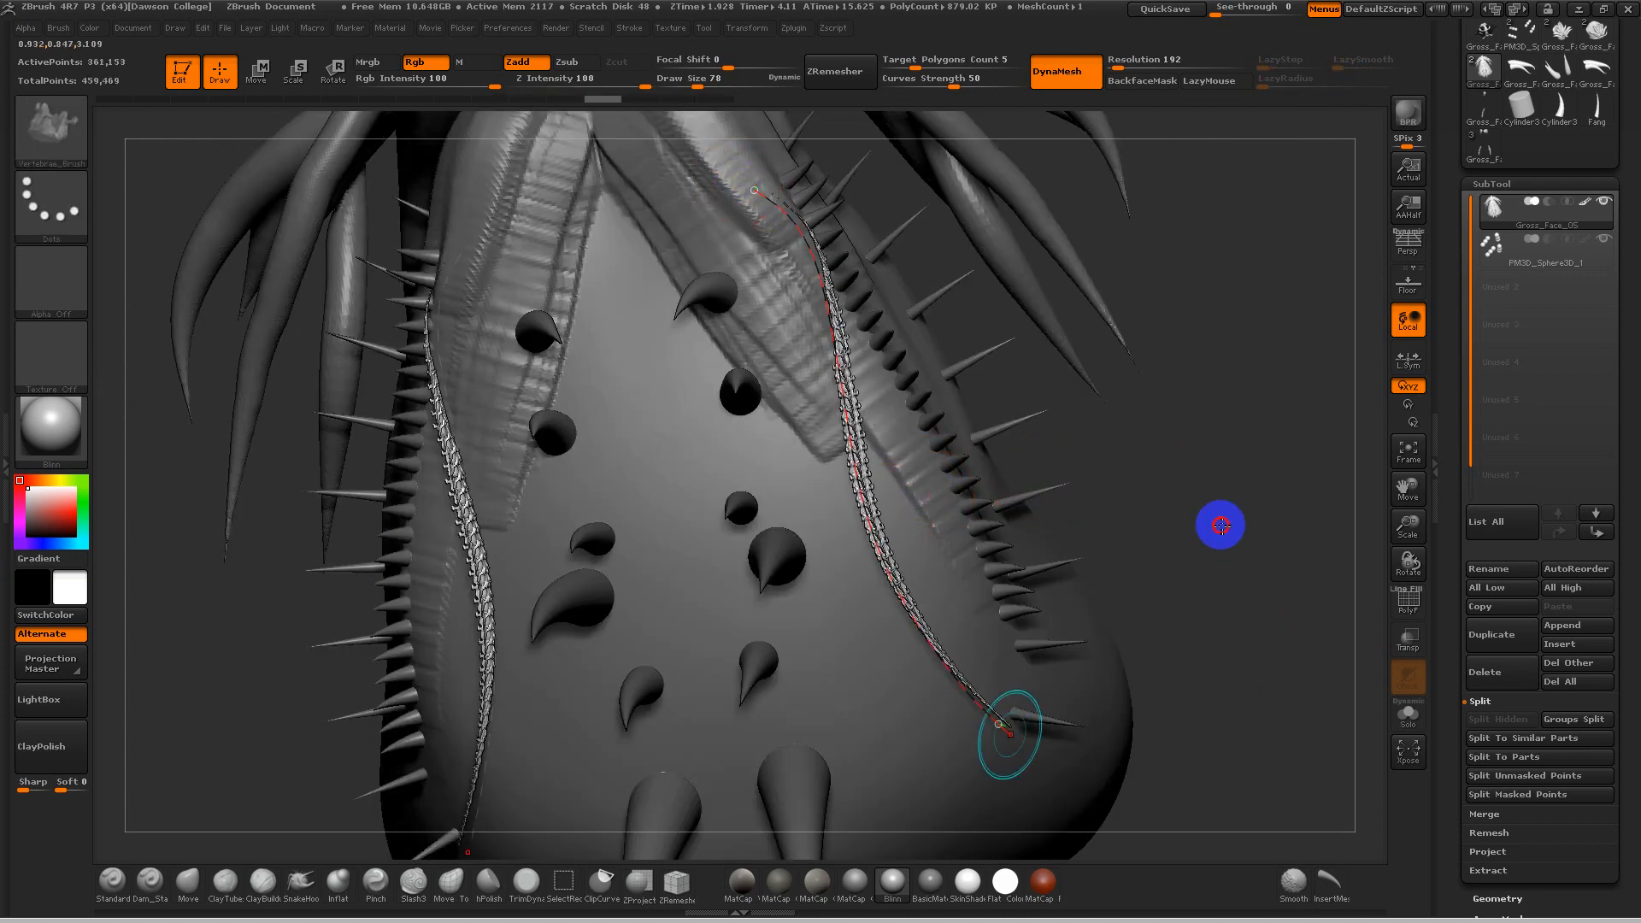
key(ctrl+z)
key(ctrl+z)
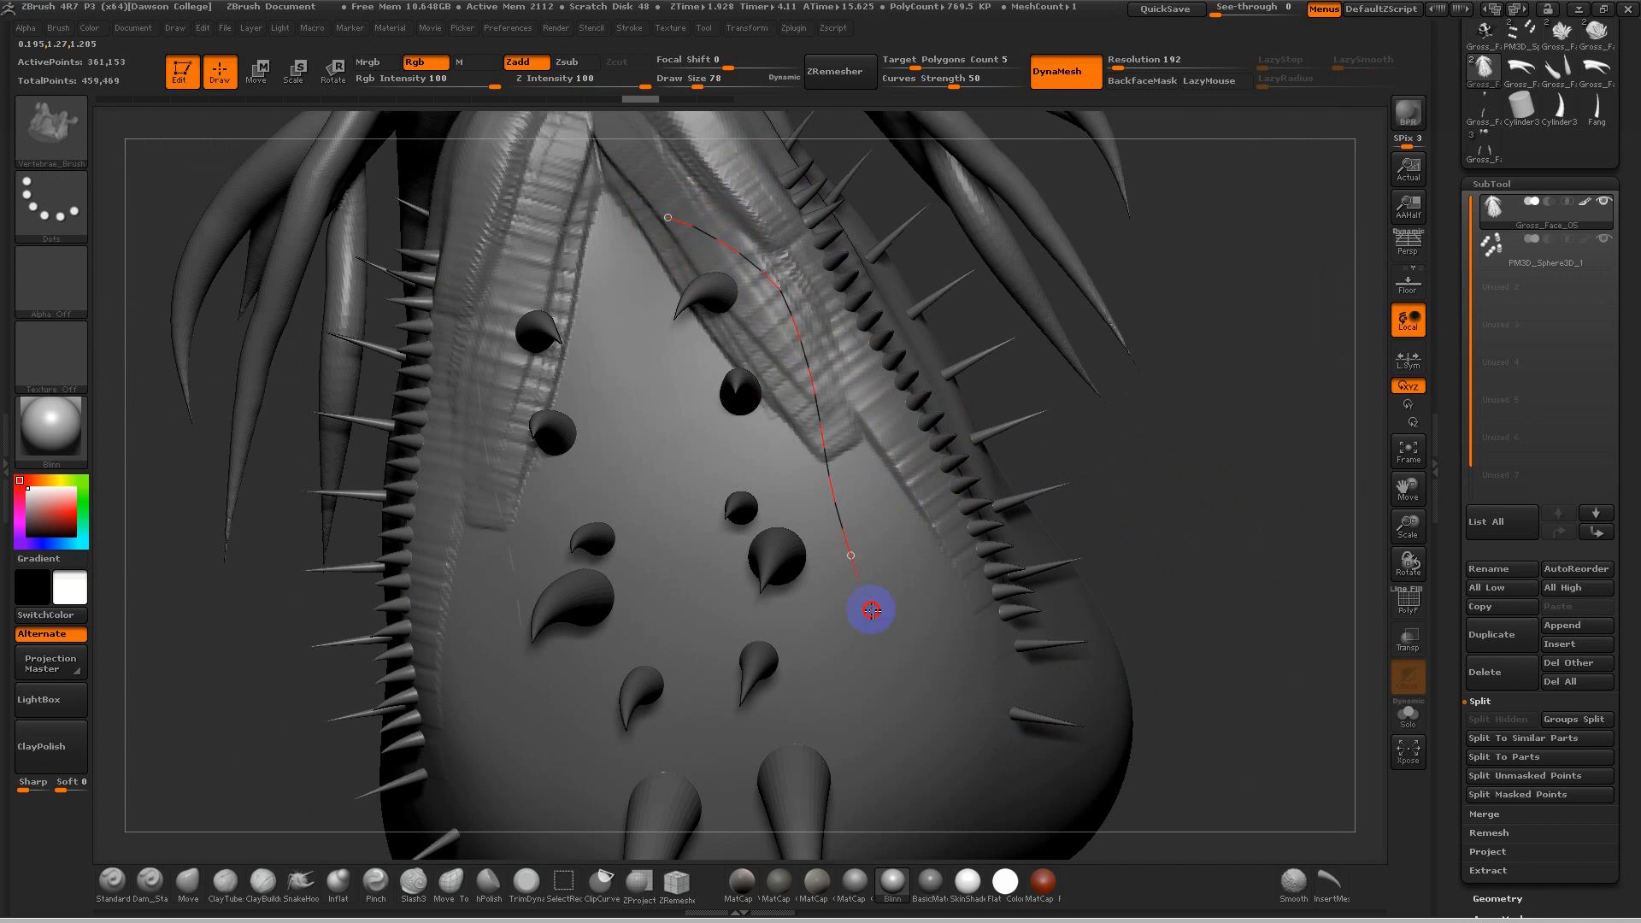
Step: Try another vertebrae chain along the head, raise the Draw Size to 175, and undo the drawn chain
mouse_move(1187, 554)
mouse_down()
mouse_move(1224, 501)
mouse_move(1179, 371)
mouse_move(1120, 421)
mouse_up()
key(s)
drag(1119, 422, 1145, 421)
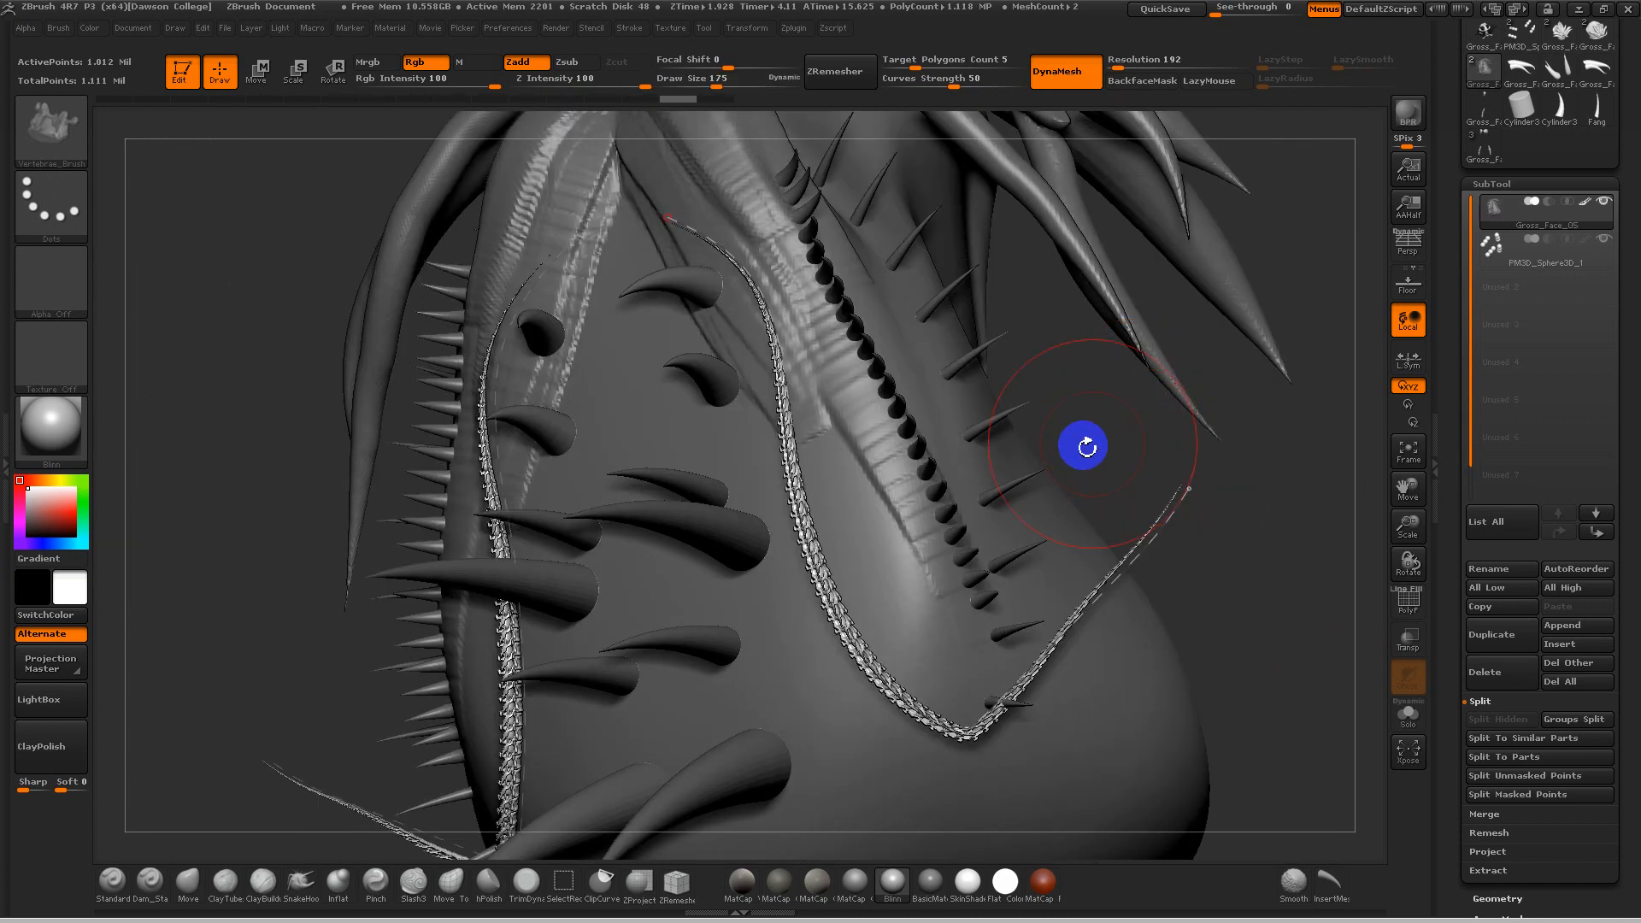
key(ctrl+z)
key(ctrl+z)
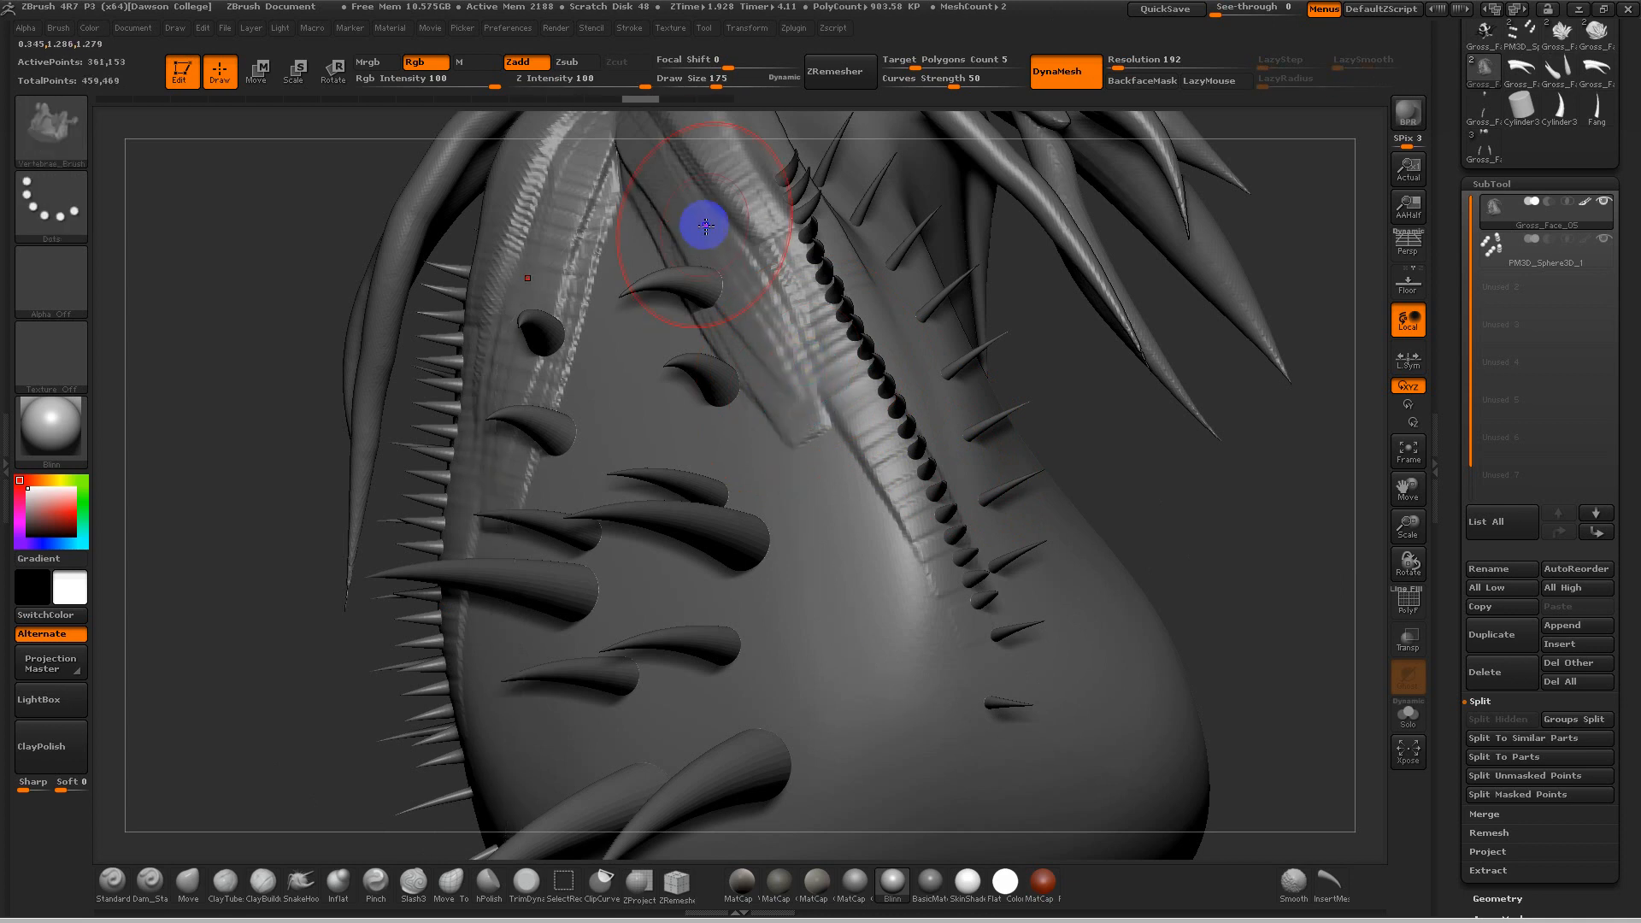
Step: Draw a larger vertebrae chain along the head's side at Draw Size 175 and examine its tapered ends close up
drag(981, 719, 983, 721)
mouse_move(1278, 518)
mouse_down()
mouse_move(1299, 499)
mouse_move(1297, 439)
mouse_move(912, 363)
mouse_up()
mouse_move(968, 416)
mouse_down()
mouse_move(1007, 630)
mouse_move(1165, 535)
mouse_move(1088, 516)
mouse_move(1084, 578)
mouse_move(1062, 607)
mouse_up()
drag(207, 811, 316, 142)
mouse_move(106, 160)
mouse_down()
mouse_move(535, 99)
mouse_move(330, 341)
mouse_move(450, 370)
mouse_move(377, 442)
mouse_move(342, 432)
mouse_move(425, 421)
mouse_move(353, 359)
mouse_move(366, 319)
mouse_move(659, 348)
mouse_move(623, 299)
mouse_up()
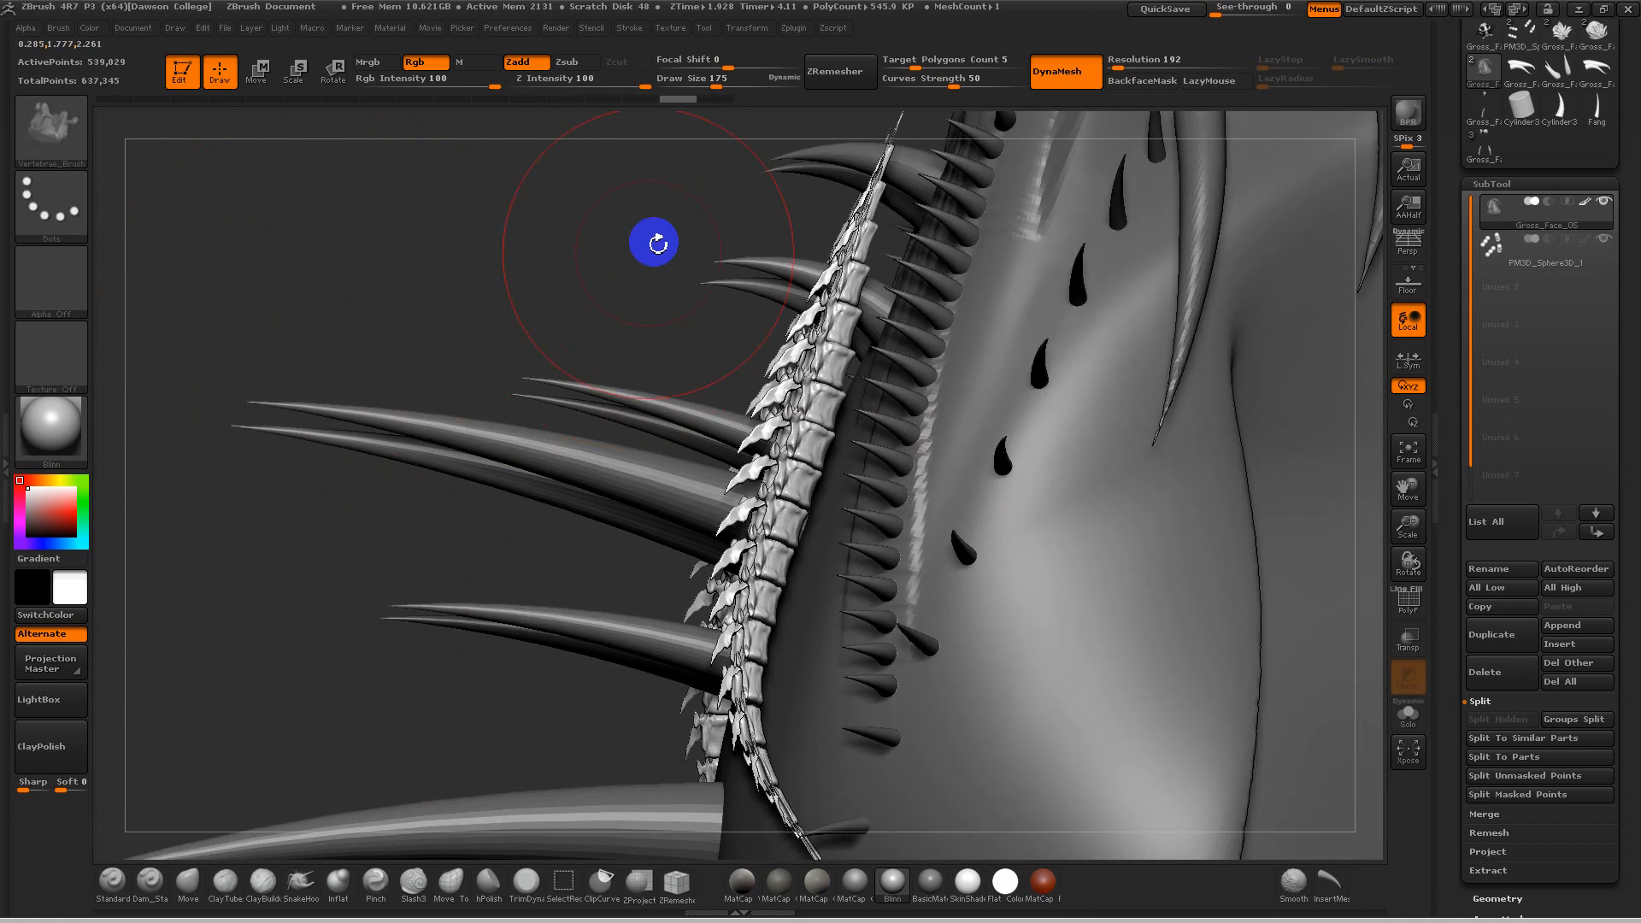
Step: Reshape the Curve Falloff in the curve modifiers, with Size enabled, so inserts start full size and taper only toward the curve's end
click(643, 30)
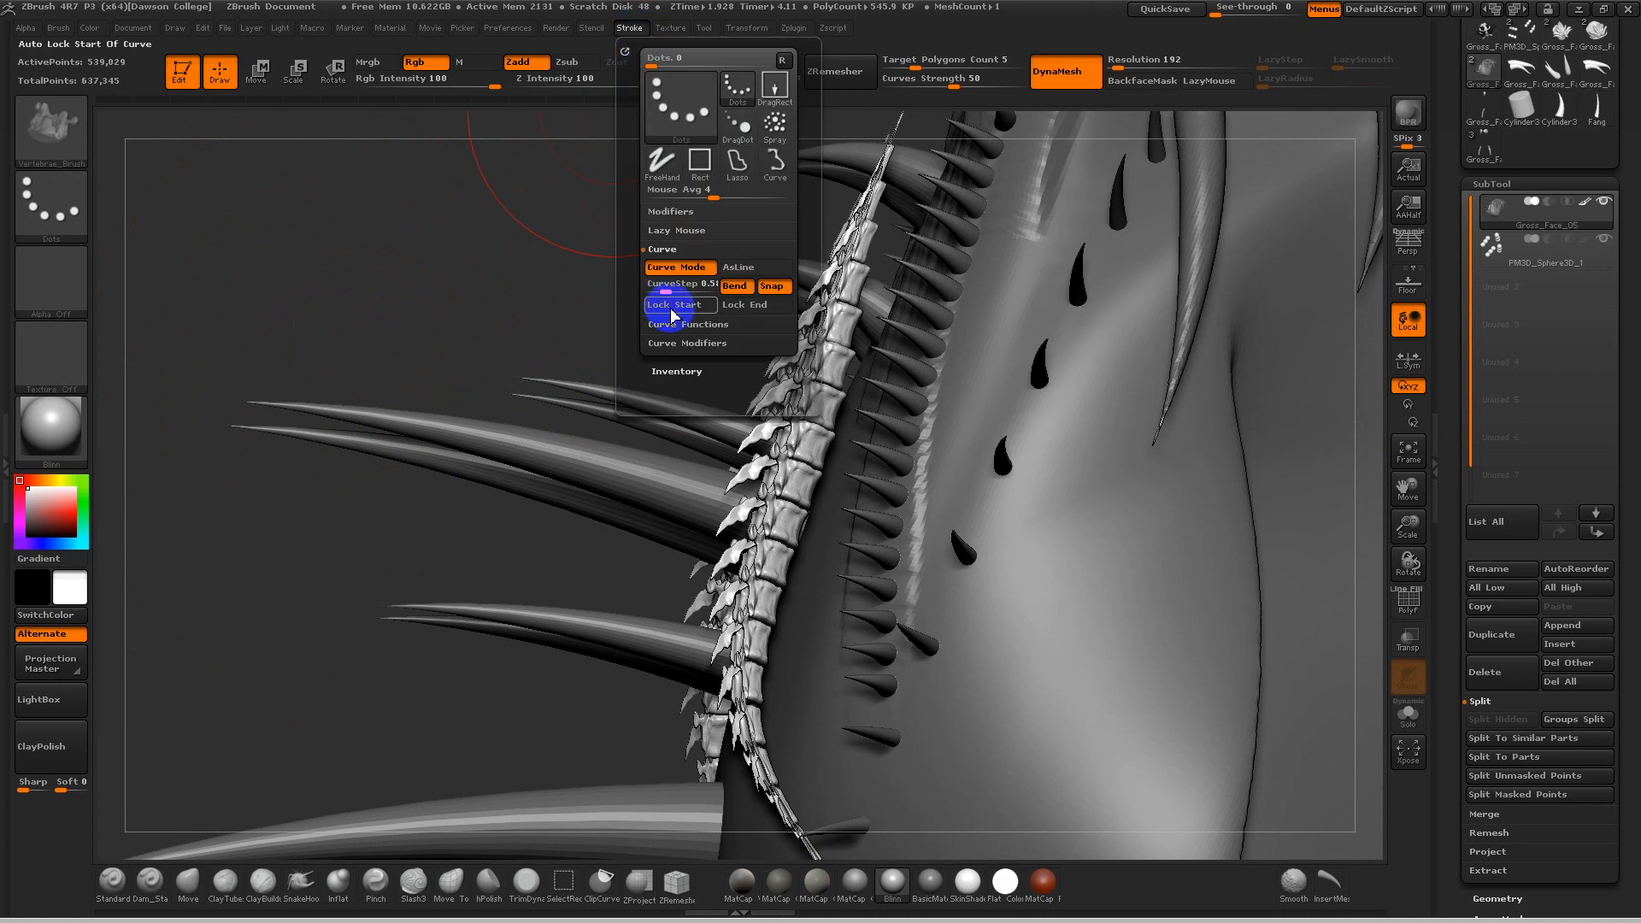
click(703, 344)
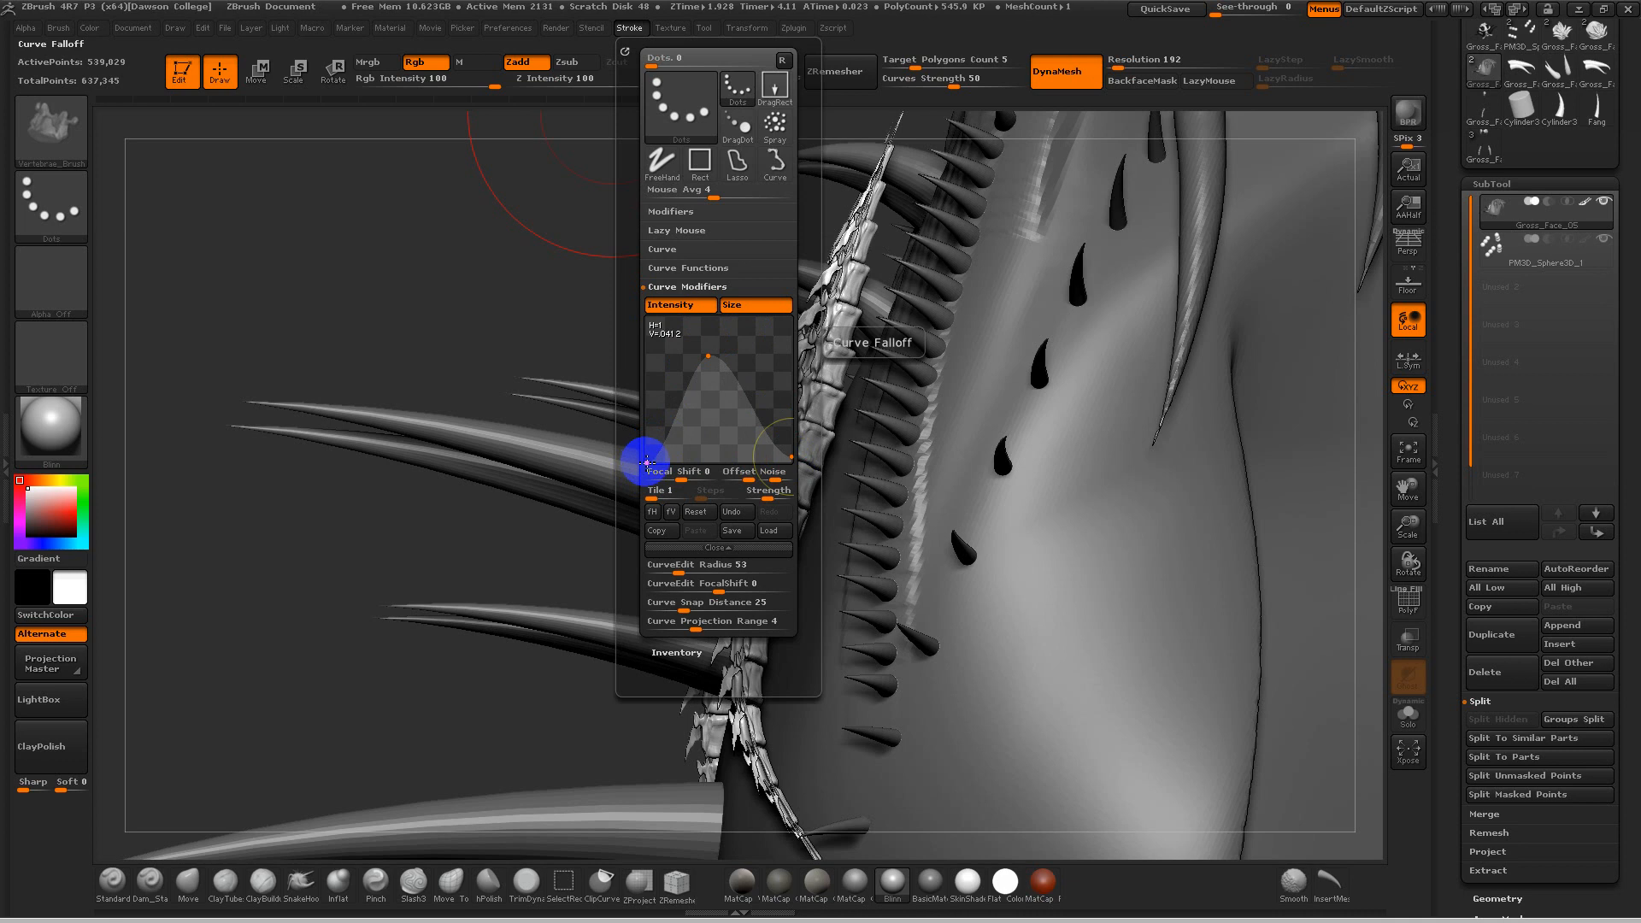
drag(647, 462, 629, 314)
click(751, 310)
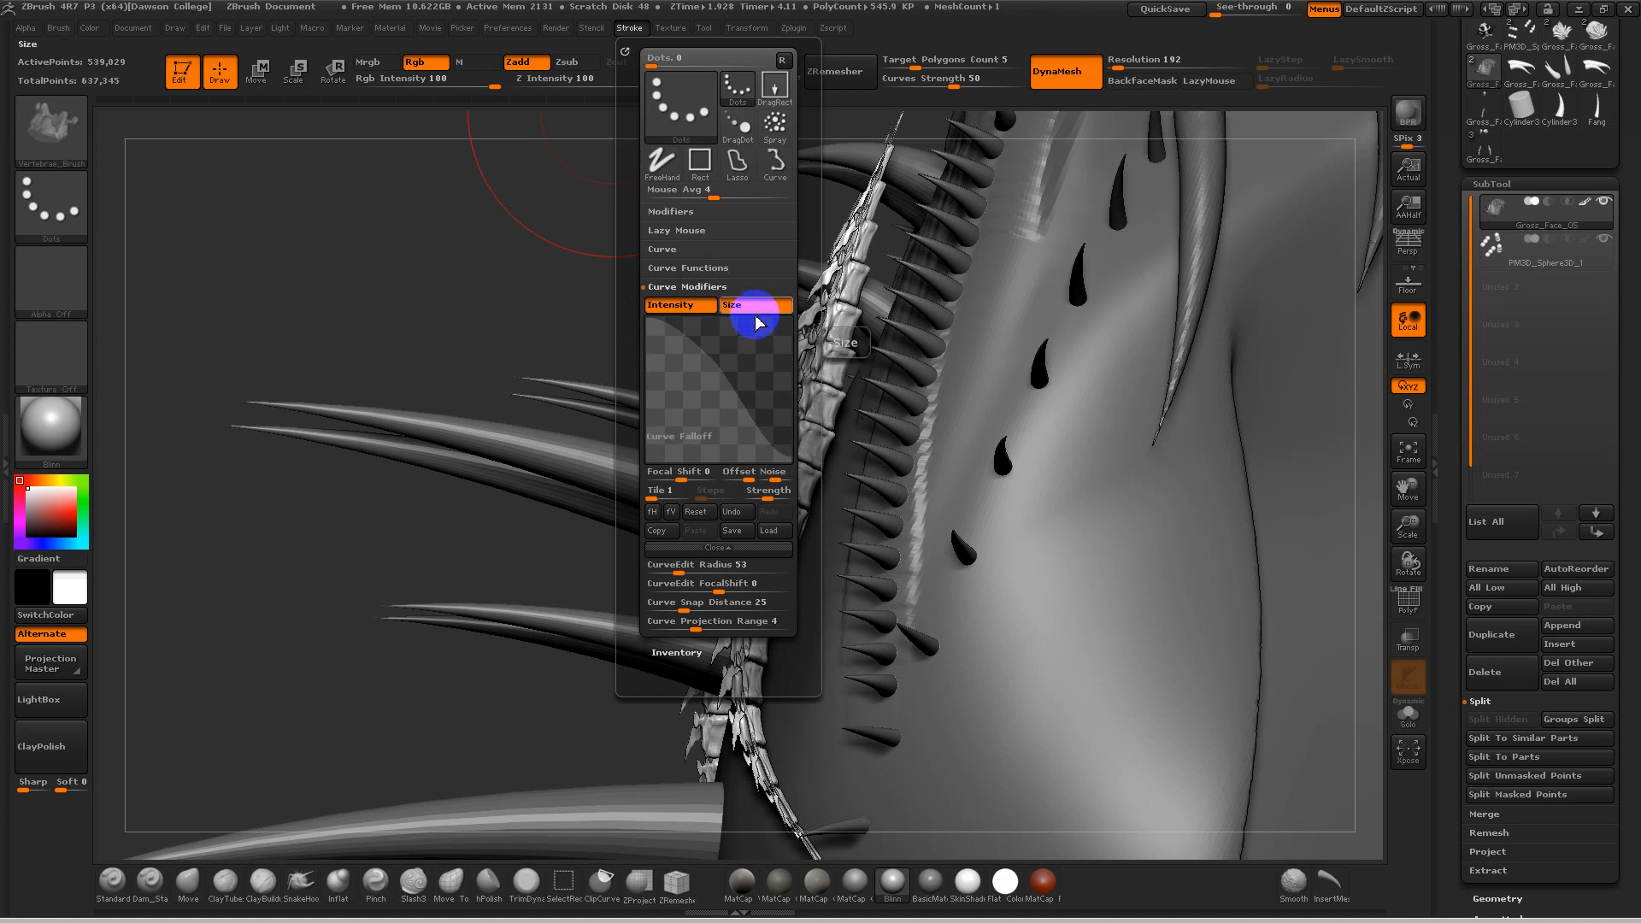
drag(718, 357, 725, 363)
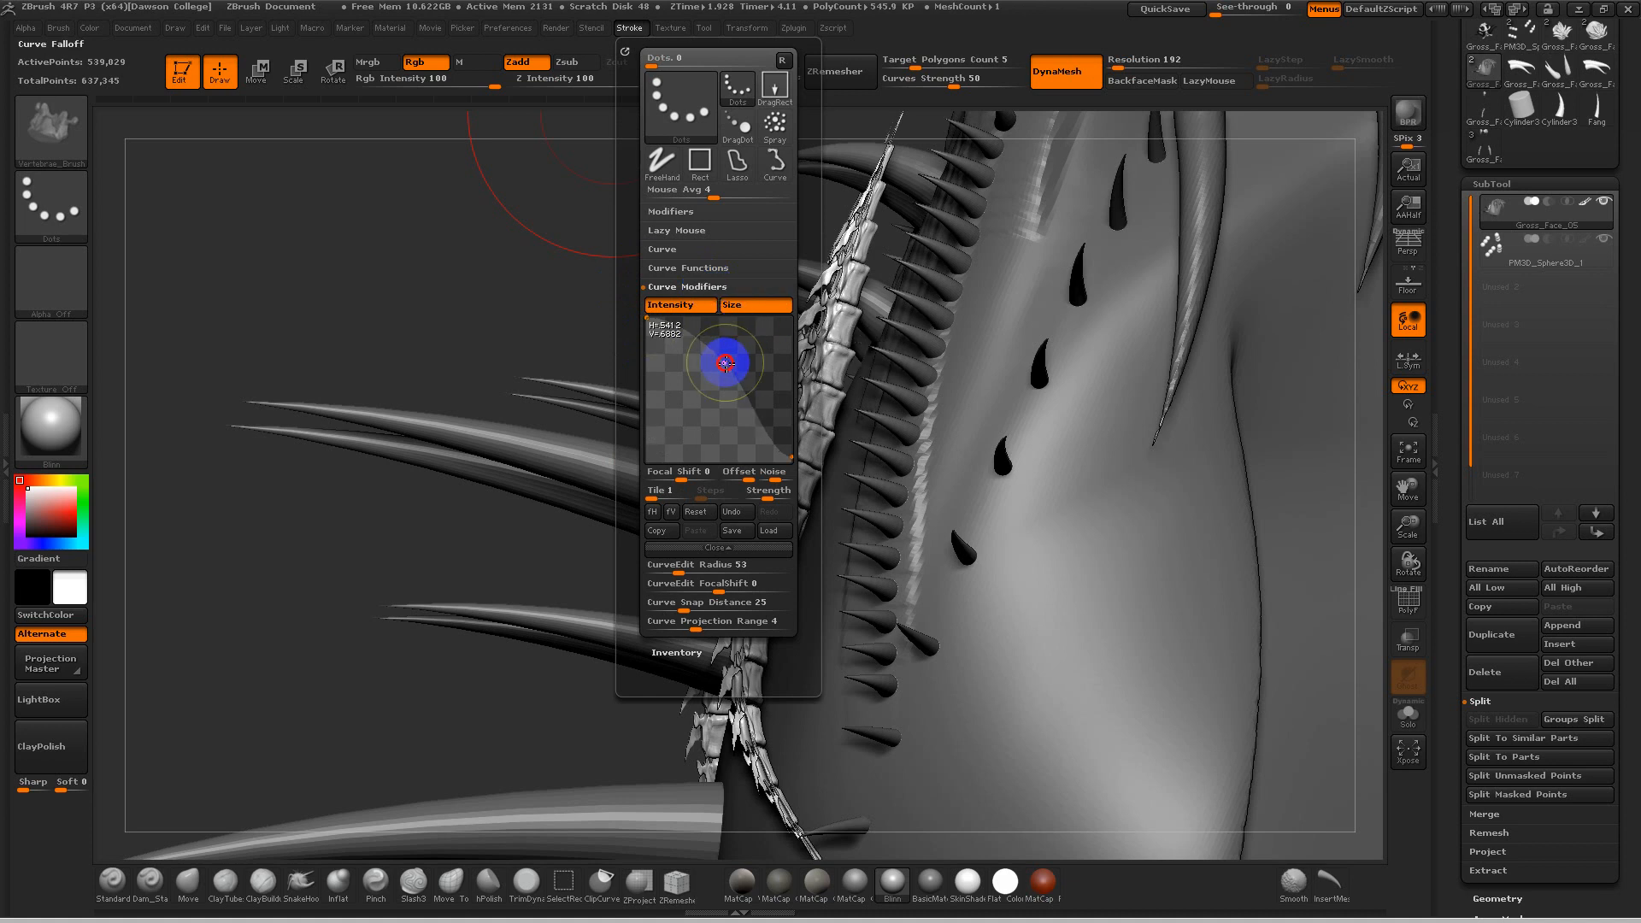
click(745, 313)
click(717, 342)
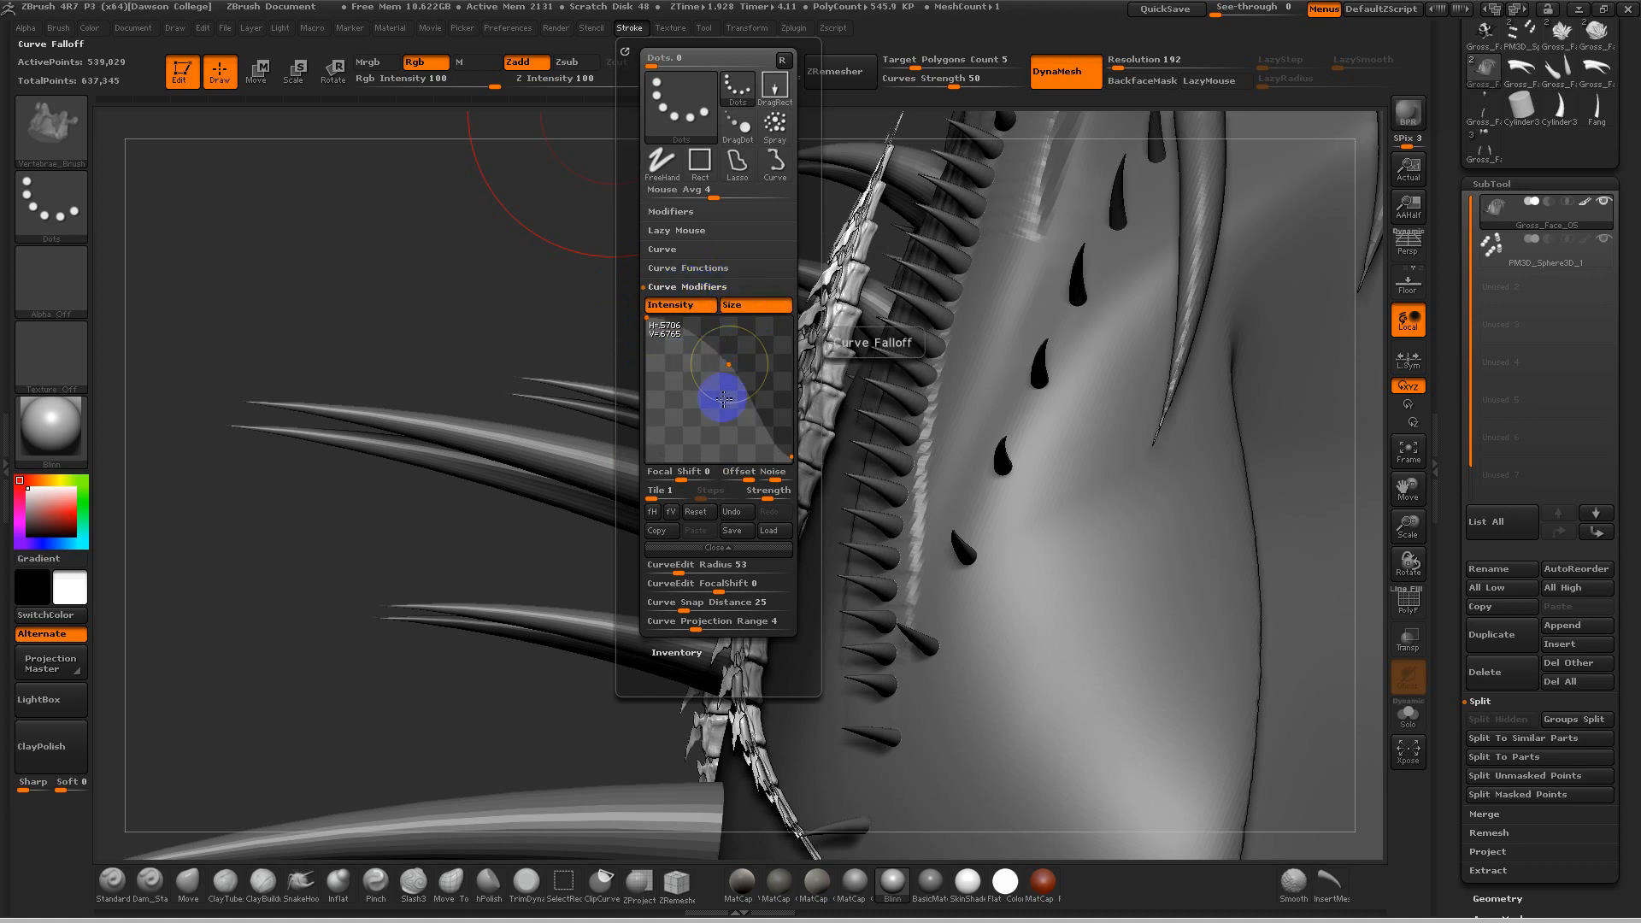
drag(730, 367, 732, 369)
Step: Test the new falloff with a vertebrae chain that narrows toward the chin, and undo the test
drag(491, 356, 623, 374)
key(ctrl)
key(ctrl+z)
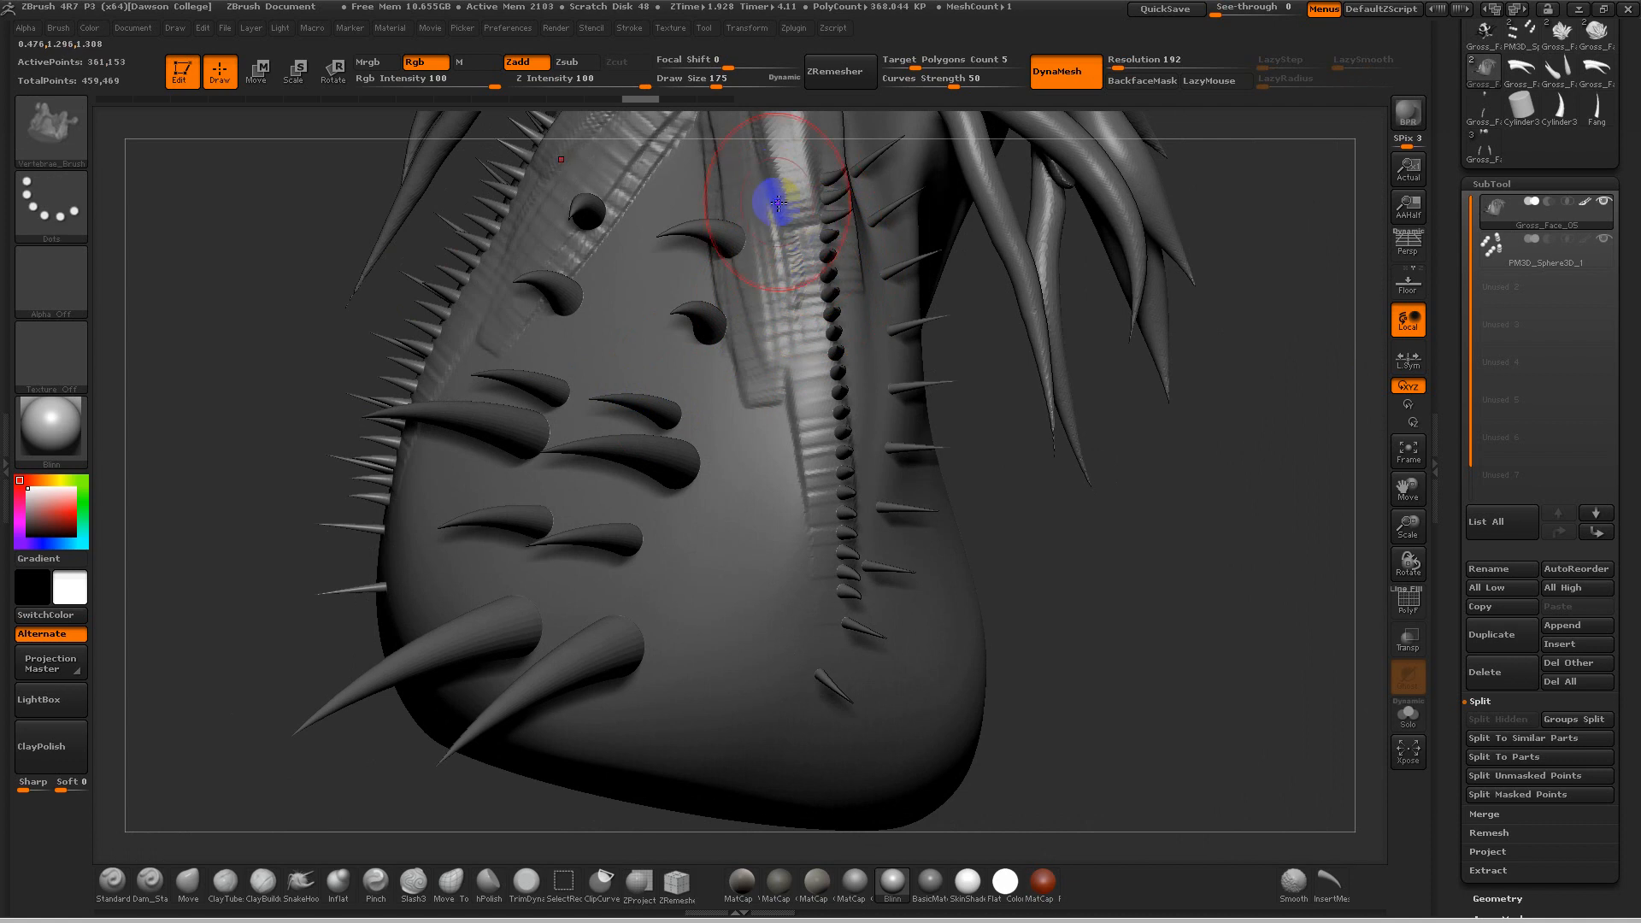
key(ctrl+shift+z)
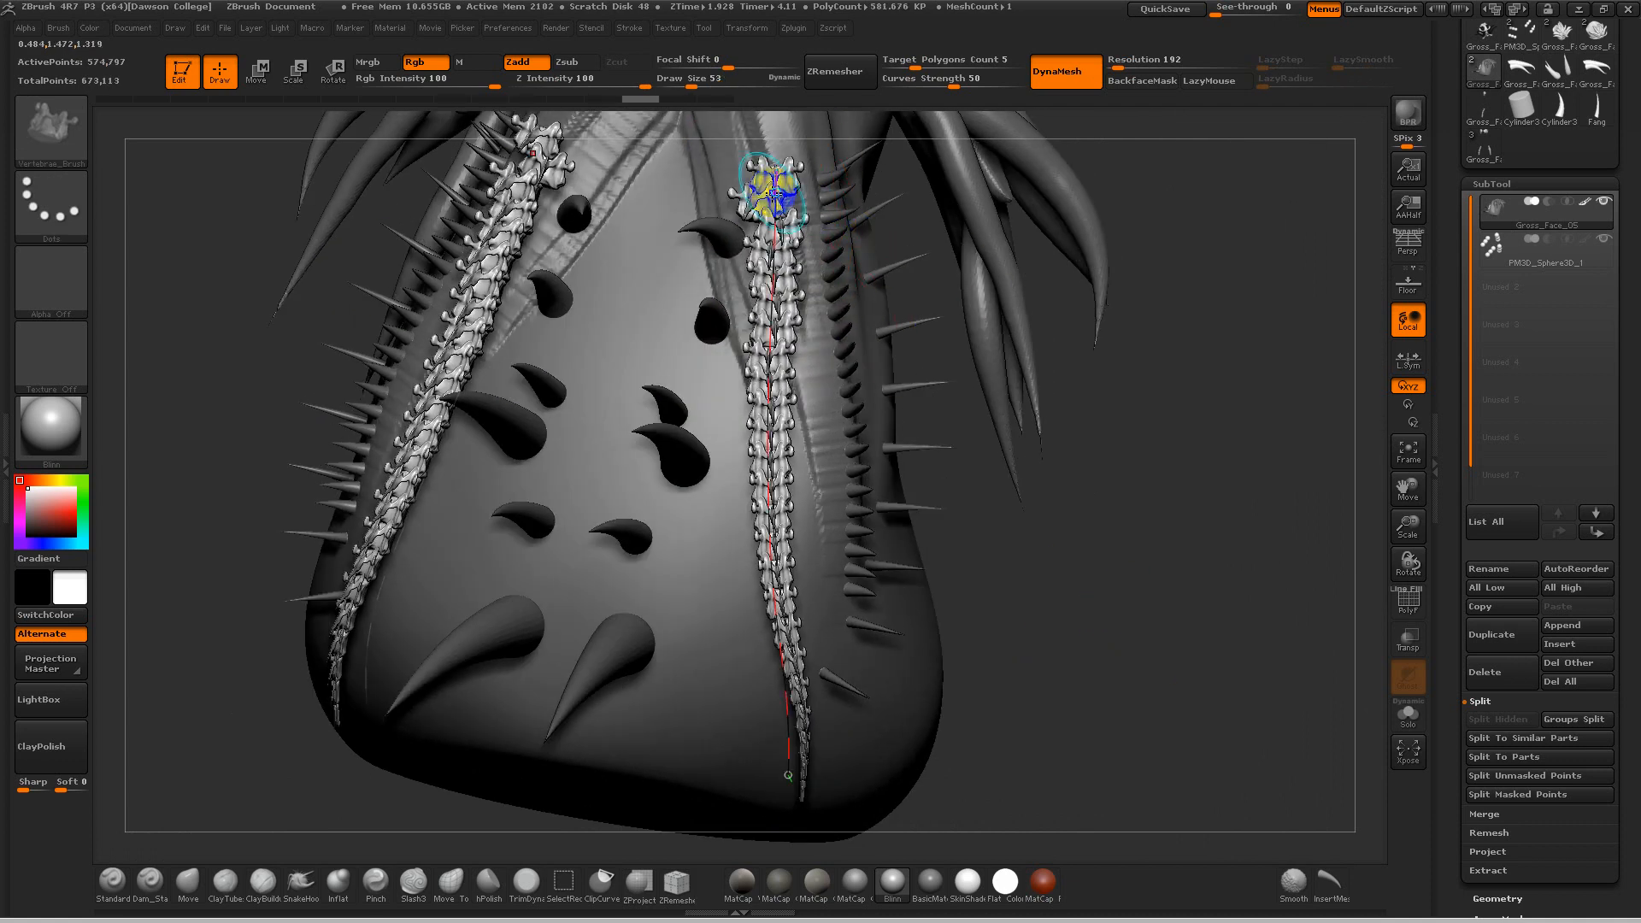
drag(1091, 732, 854, 413)
drag(394, 519, 326, 571)
key(ctrl+z)
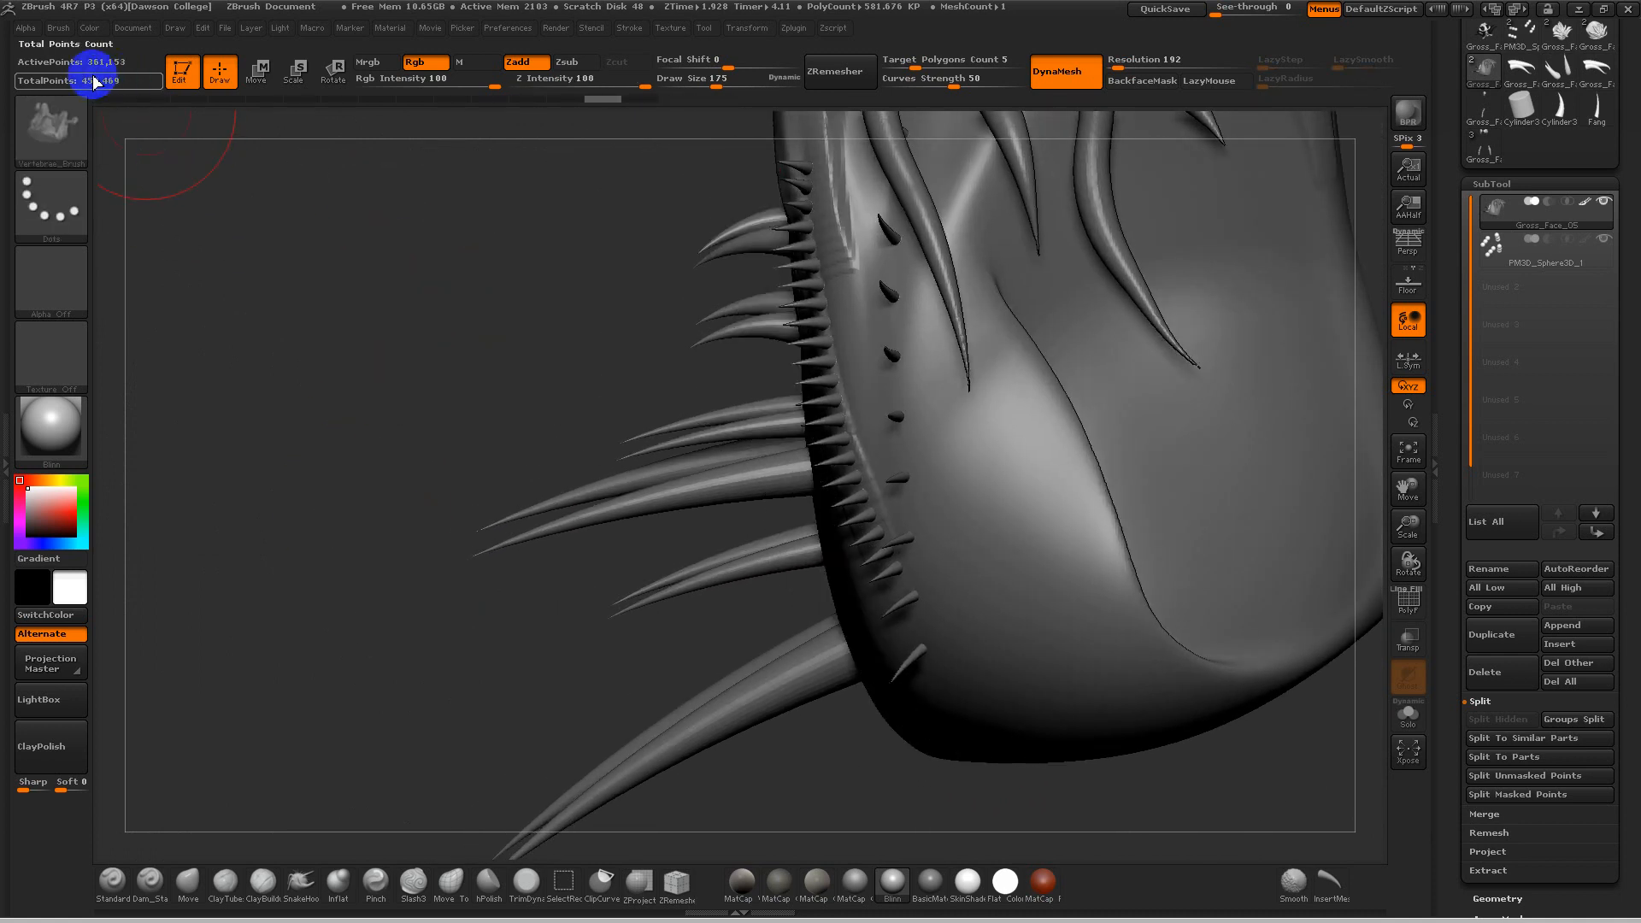
Step: Adjust the vertebrae brush's depth, change its draw size, and undo the test chains drawn along the head
click(58, 28)
drag(119, 578, 125, 609)
mouse_move(556, 604)
mouse_down()
mouse_move(542, 512)
mouse_move(942, 590)
mouse_move(967, 569)
mouse_move(875, 689)
mouse_up()
key(s)
drag(759, 205, 754, 198)
drag(1043, 542, 1041, 466)
key(ctrl+z)
drag(803, 642, 791, 839)
key(ctrl+z)
Step: Draw large tapering vertebrae chains down both sides of the head at Draw Size 347 and adjust the curve's course
drag(797, 618, 800, 634)
mouse_move(1025, 634)
mouse_down()
mouse_move(1008, 524)
mouse_move(945, 557)
mouse_move(1036, 664)
mouse_move(1157, 575)
mouse_move(1216, 649)
mouse_move(944, 335)
mouse_up()
drag(810, 248, 786, 218)
drag(708, 360, 757, 329)
drag(834, 226, 785, 192)
mouse_move(1008, 465)
mouse_down()
mouse_move(1157, 572)
mouse_move(1136, 535)
mouse_move(1058, 549)
mouse_move(1080, 546)
mouse_move(1136, 592)
mouse_up()
mouse_move(1062, 660)
mouse_down()
mouse_move(1106, 593)
mouse_move(1165, 597)
mouse_move(1171, 341)
mouse_move(1188, 348)
mouse_move(988, 285)
mouse_up()
mouse_move(1264, 546)
mouse_down()
mouse_move(1018, 530)
mouse_move(1076, 464)
mouse_move(1183, 513)
mouse_up()
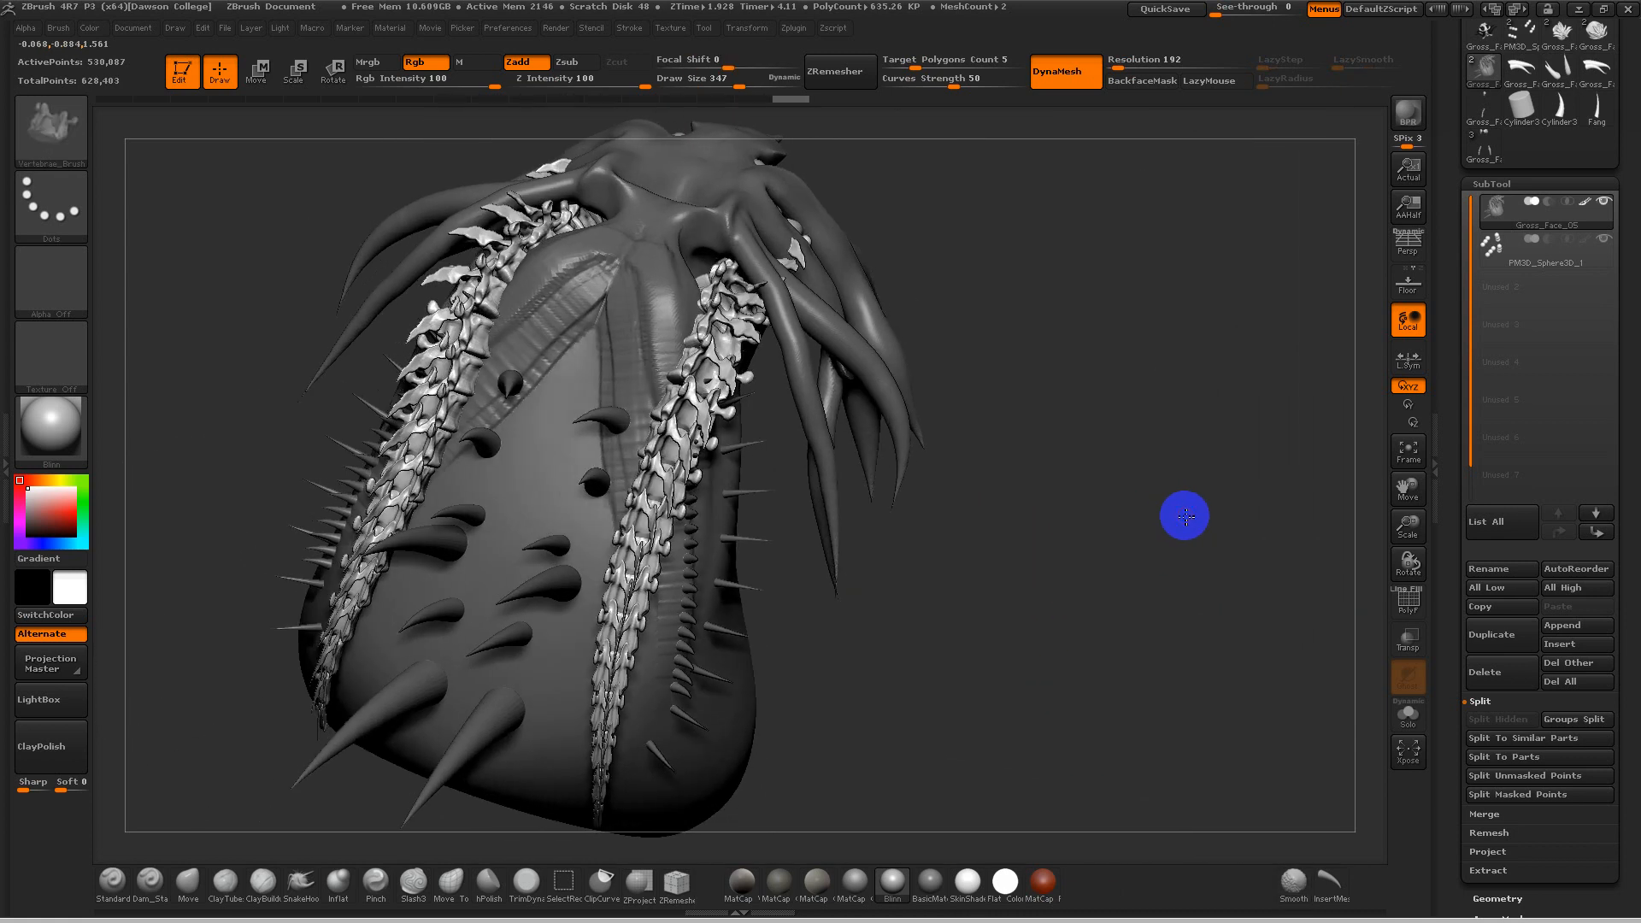
Step: Turn off Curve Mode for the vertebrae brush and insert a single large vertebra on the lower side of the head
click(630, 27)
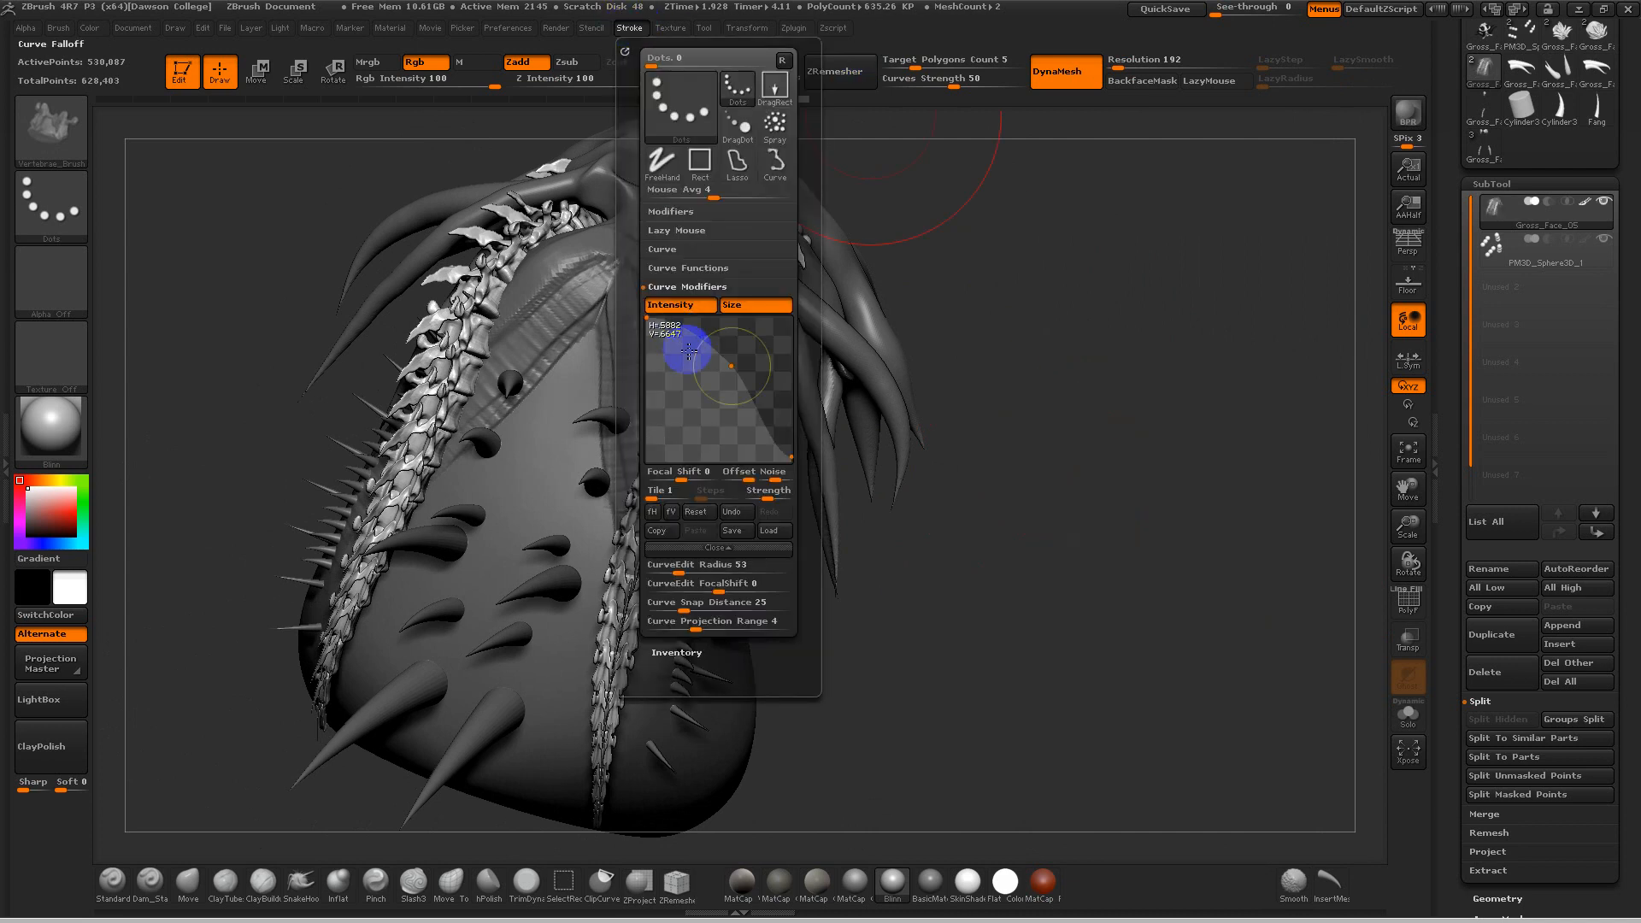
click(666, 254)
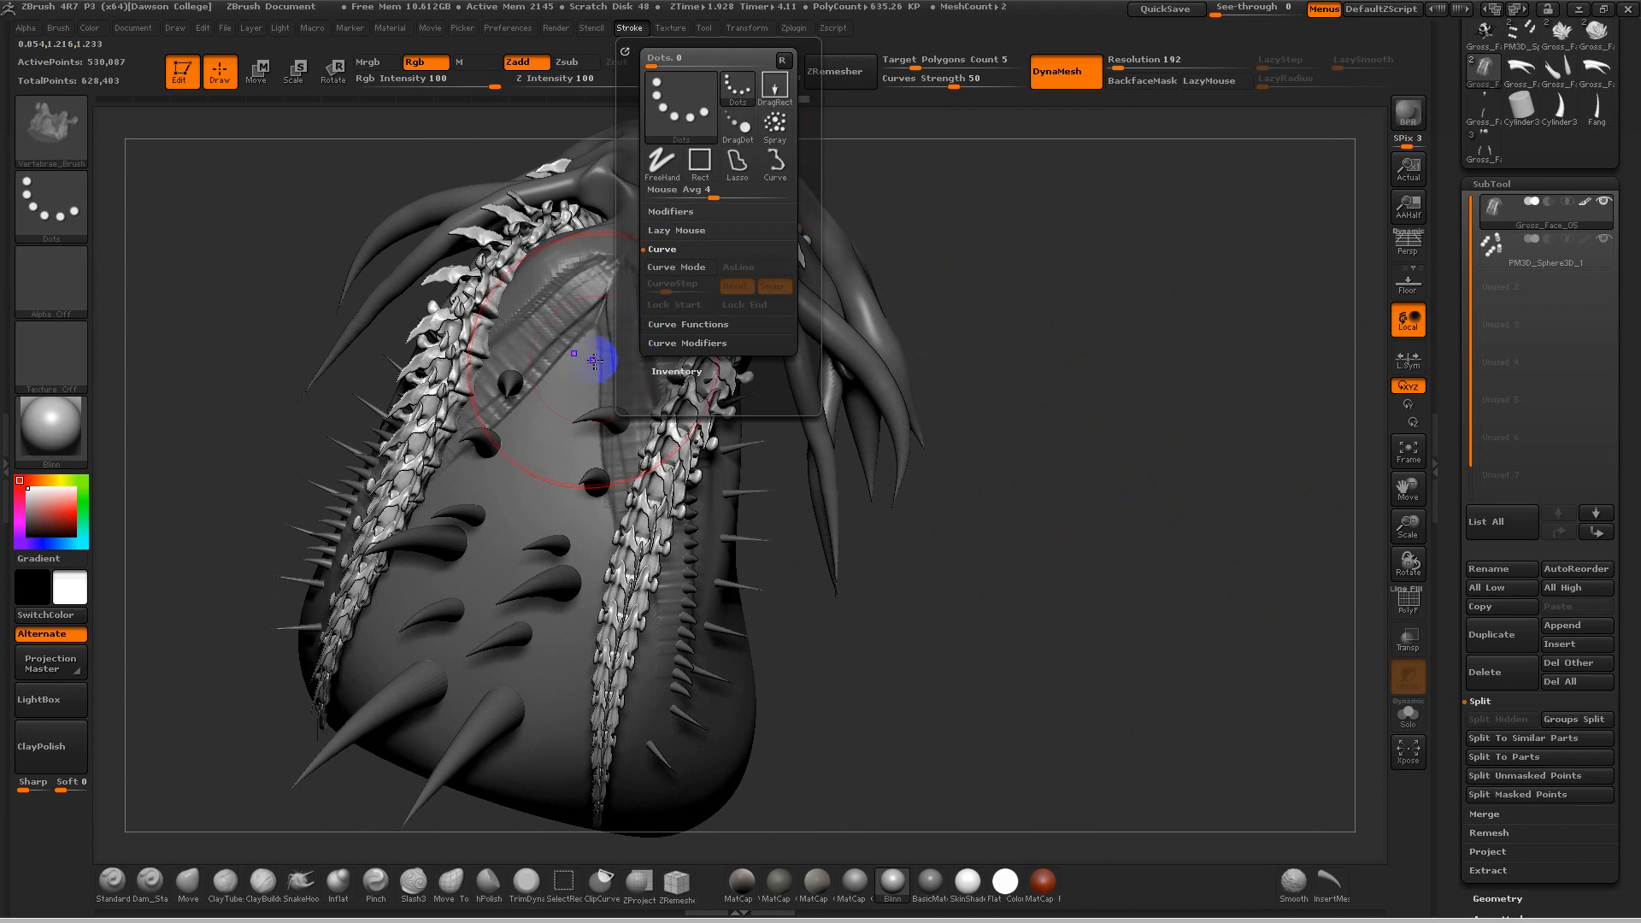
mouse_move(681, 706)
mouse_down()
mouse_move(708, 792)
mouse_move(752, 820)
mouse_move(835, 809)
mouse_move(971, 524)
mouse_move(996, 553)
mouse_move(949, 546)
mouse_move(992, 700)
mouse_move(1084, 684)
mouse_move(1005, 484)
mouse_up()
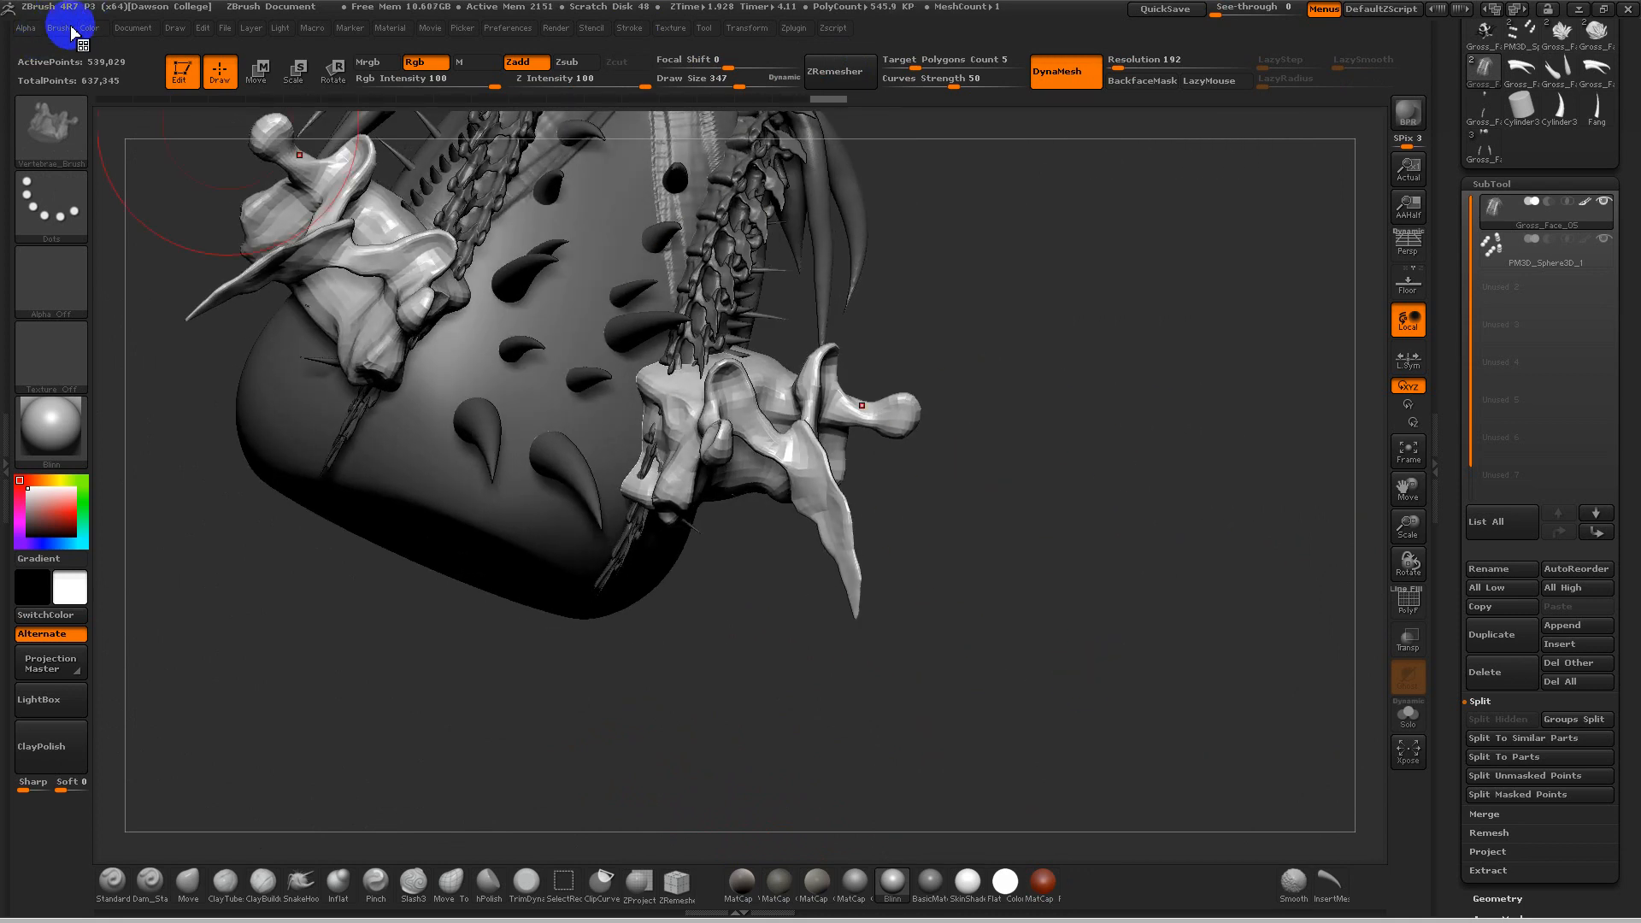
Step: Close the brush's Depth settings, start saving the vertebrae brush as a preset file, and cancel the save
click(62, 29)
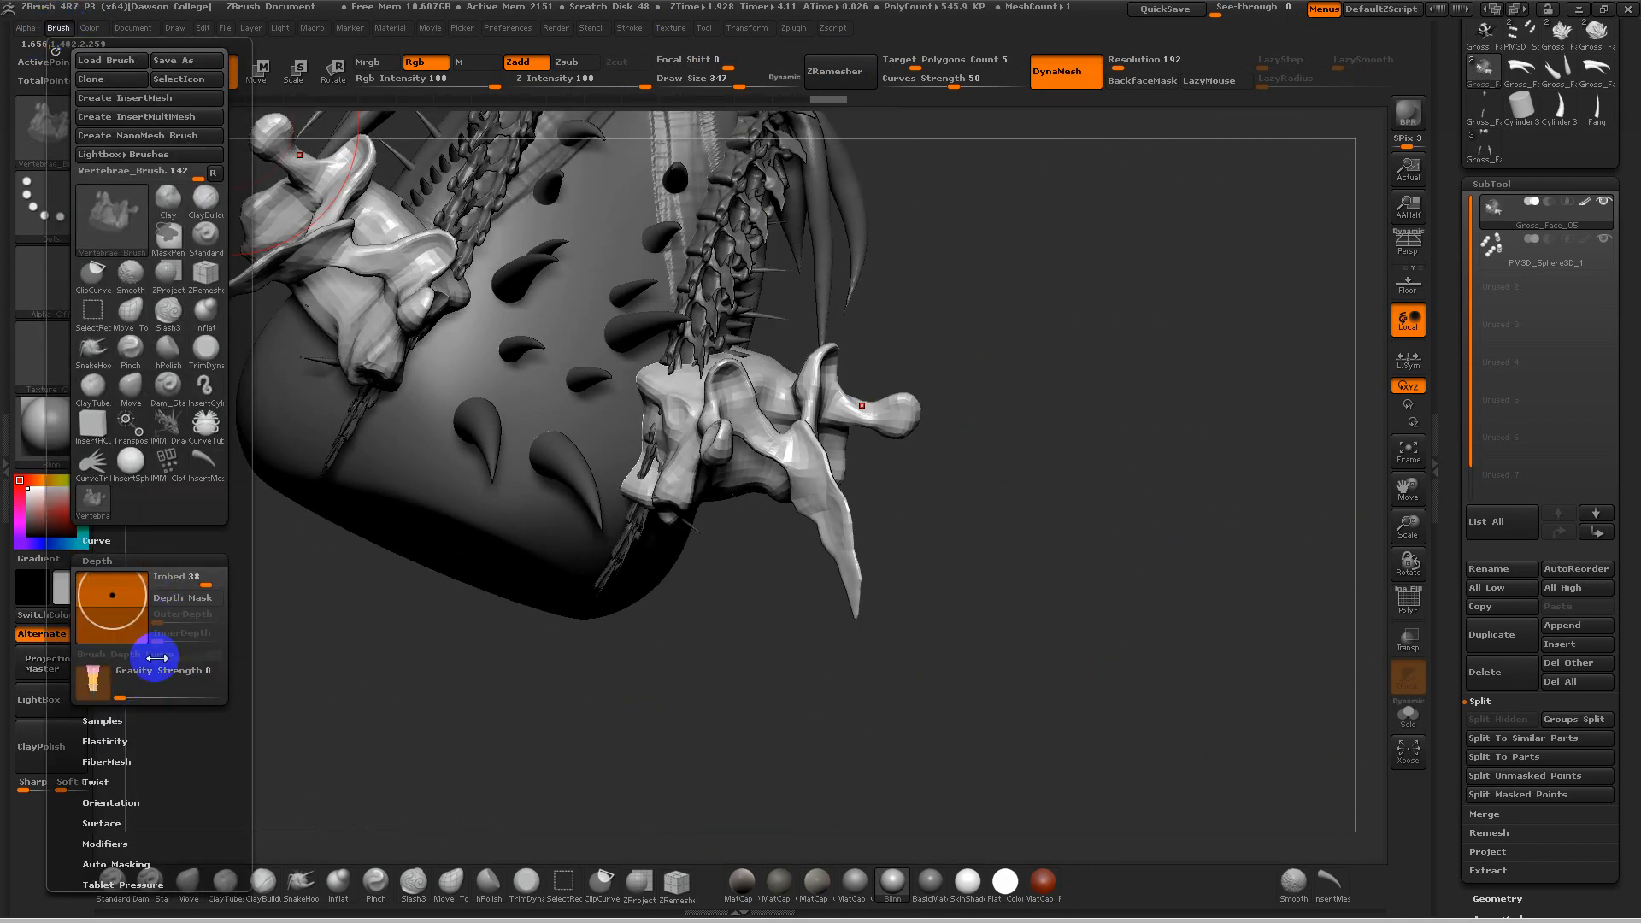
click(136, 561)
click(31, 120)
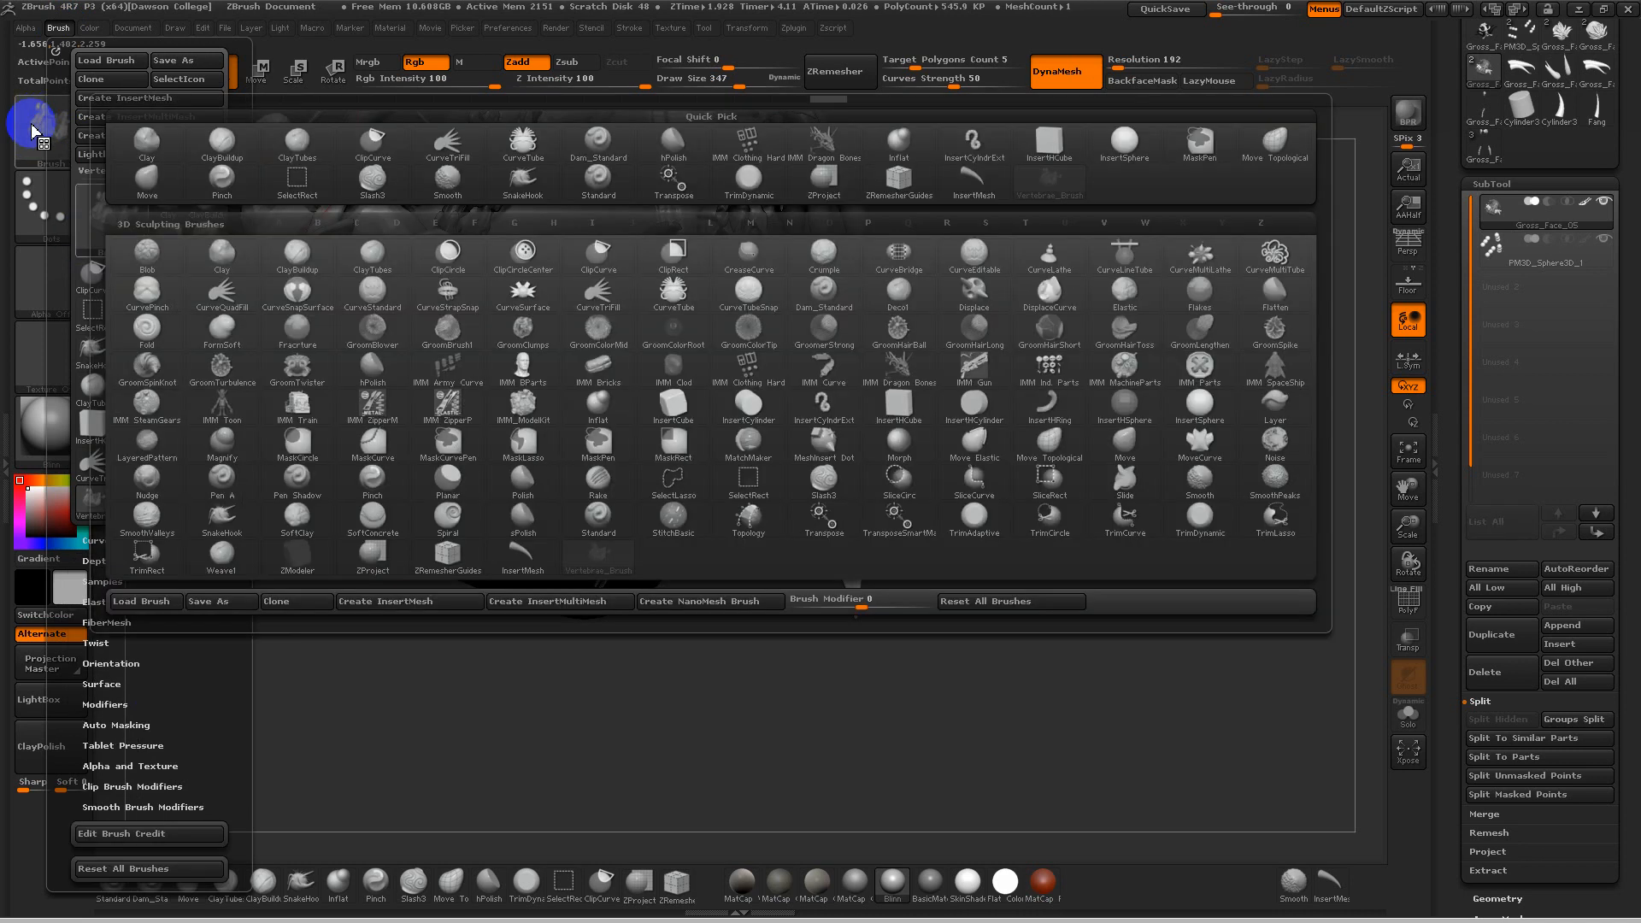
click(53, 148)
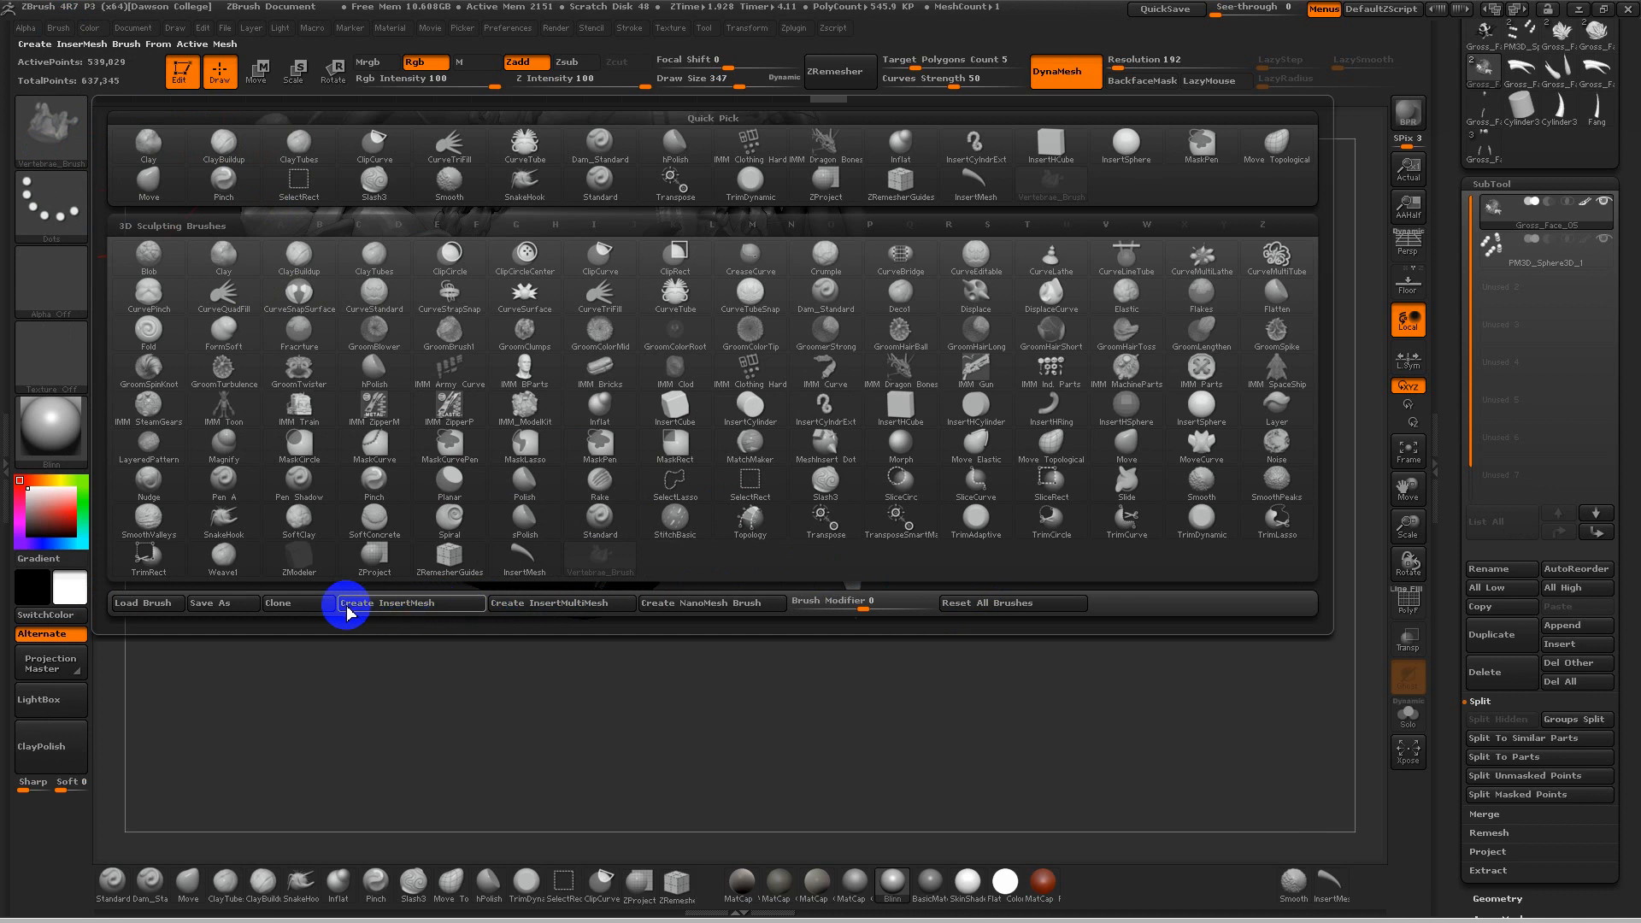
click(231, 608)
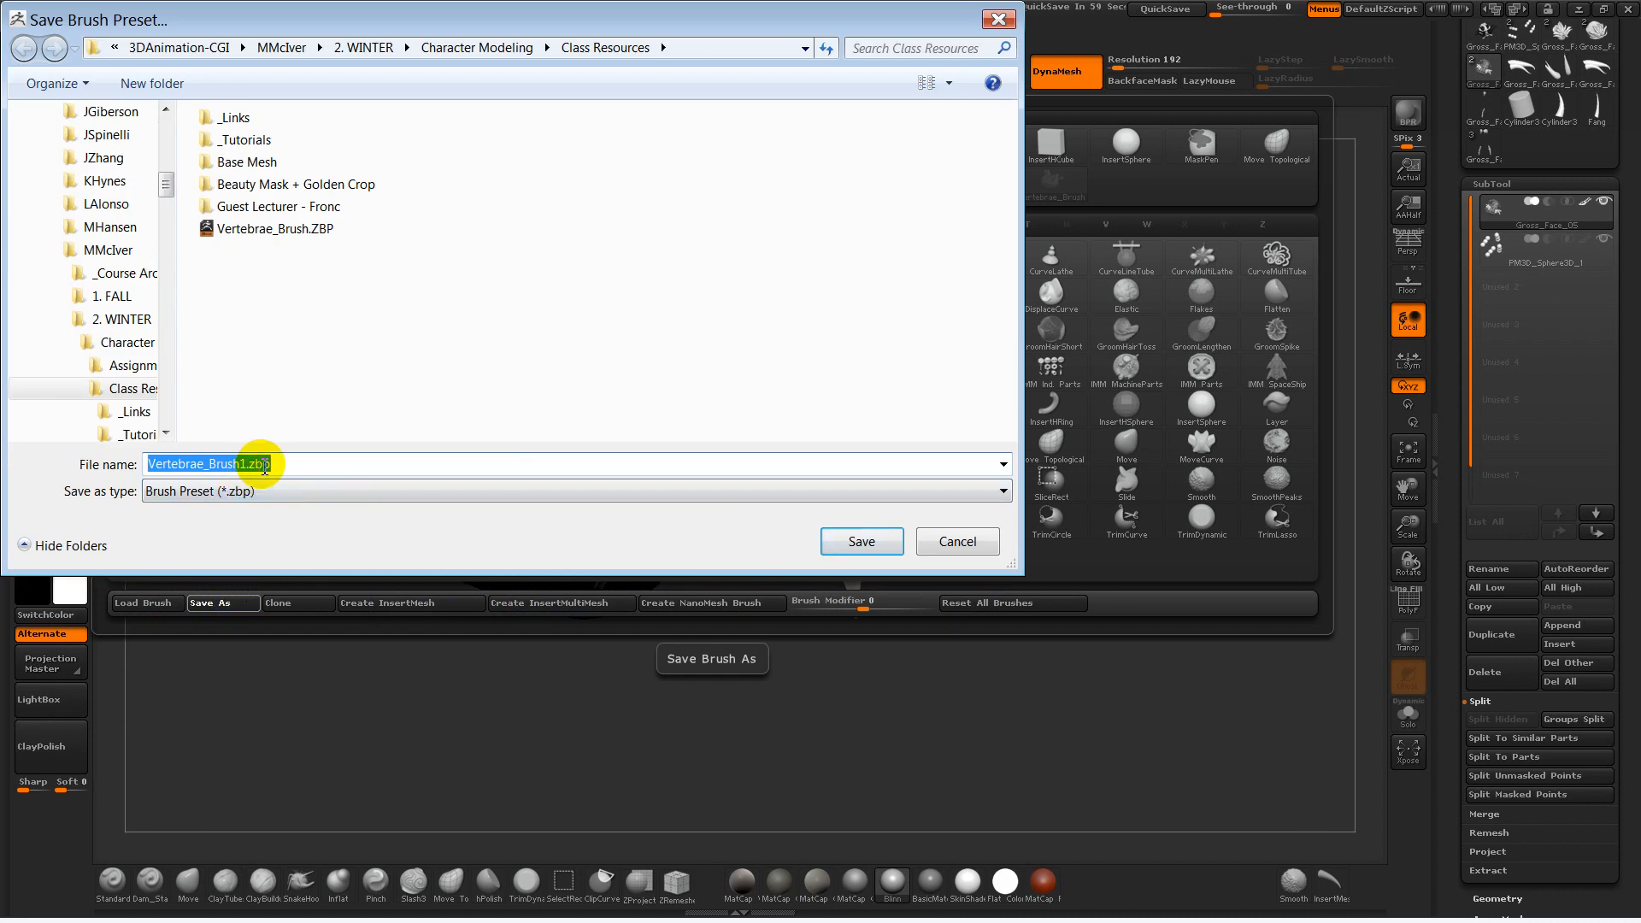
click(971, 542)
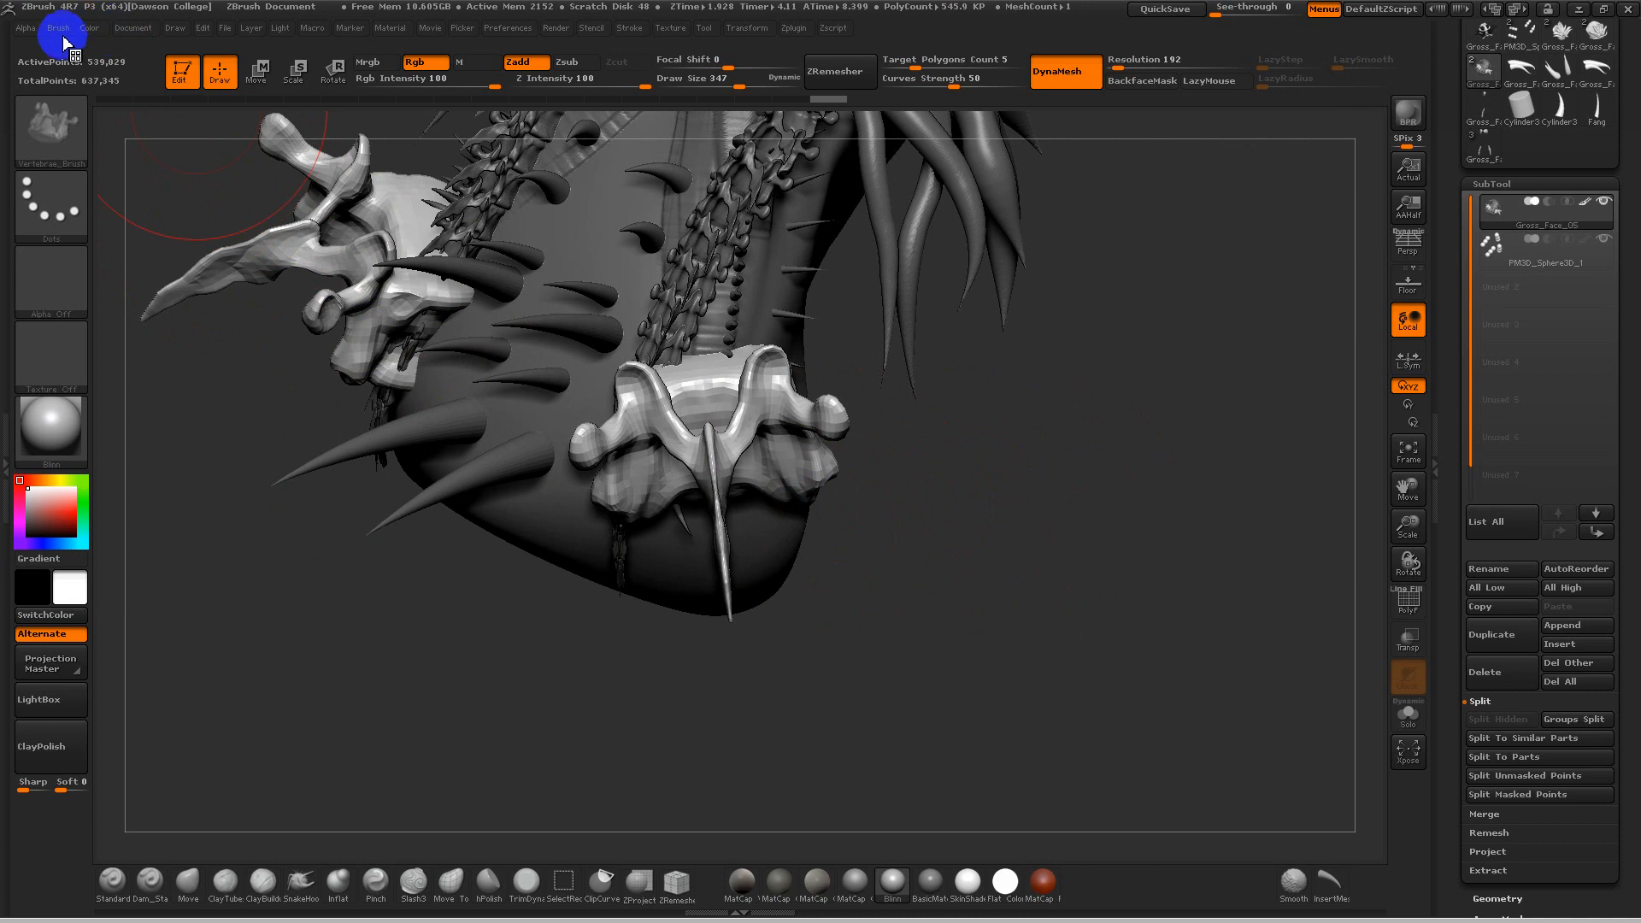
Step: Examine the inserted vertebra and the vertebrae chains on the head from several angles
click(58, 29)
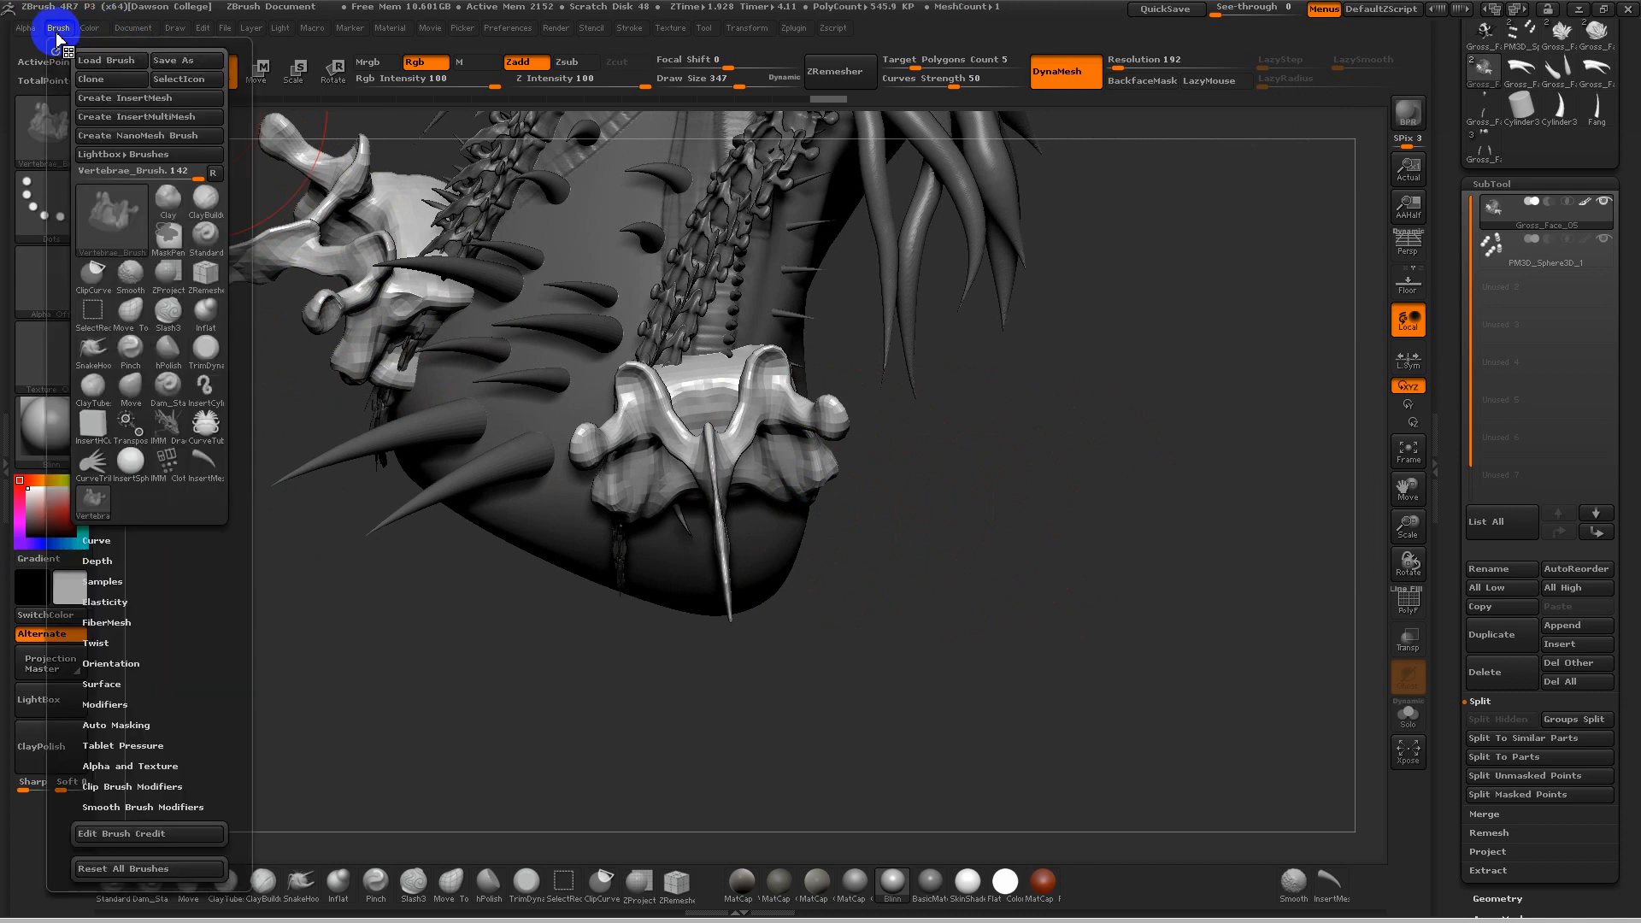
mouse_move(1087, 396)
mouse_down()
mouse_move(1136, 421)
mouse_move(1033, 465)
mouse_move(1208, 542)
mouse_move(769, 430)
mouse_up()
mouse_move(1026, 506)
mouse_down()
mouse_move(1073, 535)
mouse_move(985, 524)
mouse_move(976, 477)
mouse_up()
drag(859, 637, 1133, 651)
mouse_move(1224, 697)
mouse_down()
mouse_move(1241, 675)
mouse_move(1103, 541)
mouse_move(1096, 619)
mouse_move(1057, 605)
mouse_up()
mouse_move(1127, 540)
mouse_down()
mouse_move(1087, 490)
mouse_move(1068, 521)
mouse_move(1056, 369)
mouse_up()
mouse_move(1087, 623)
mouse_down()
mouse_move(1117, 623)
mouse_move(1216, 378)
mouse_up()
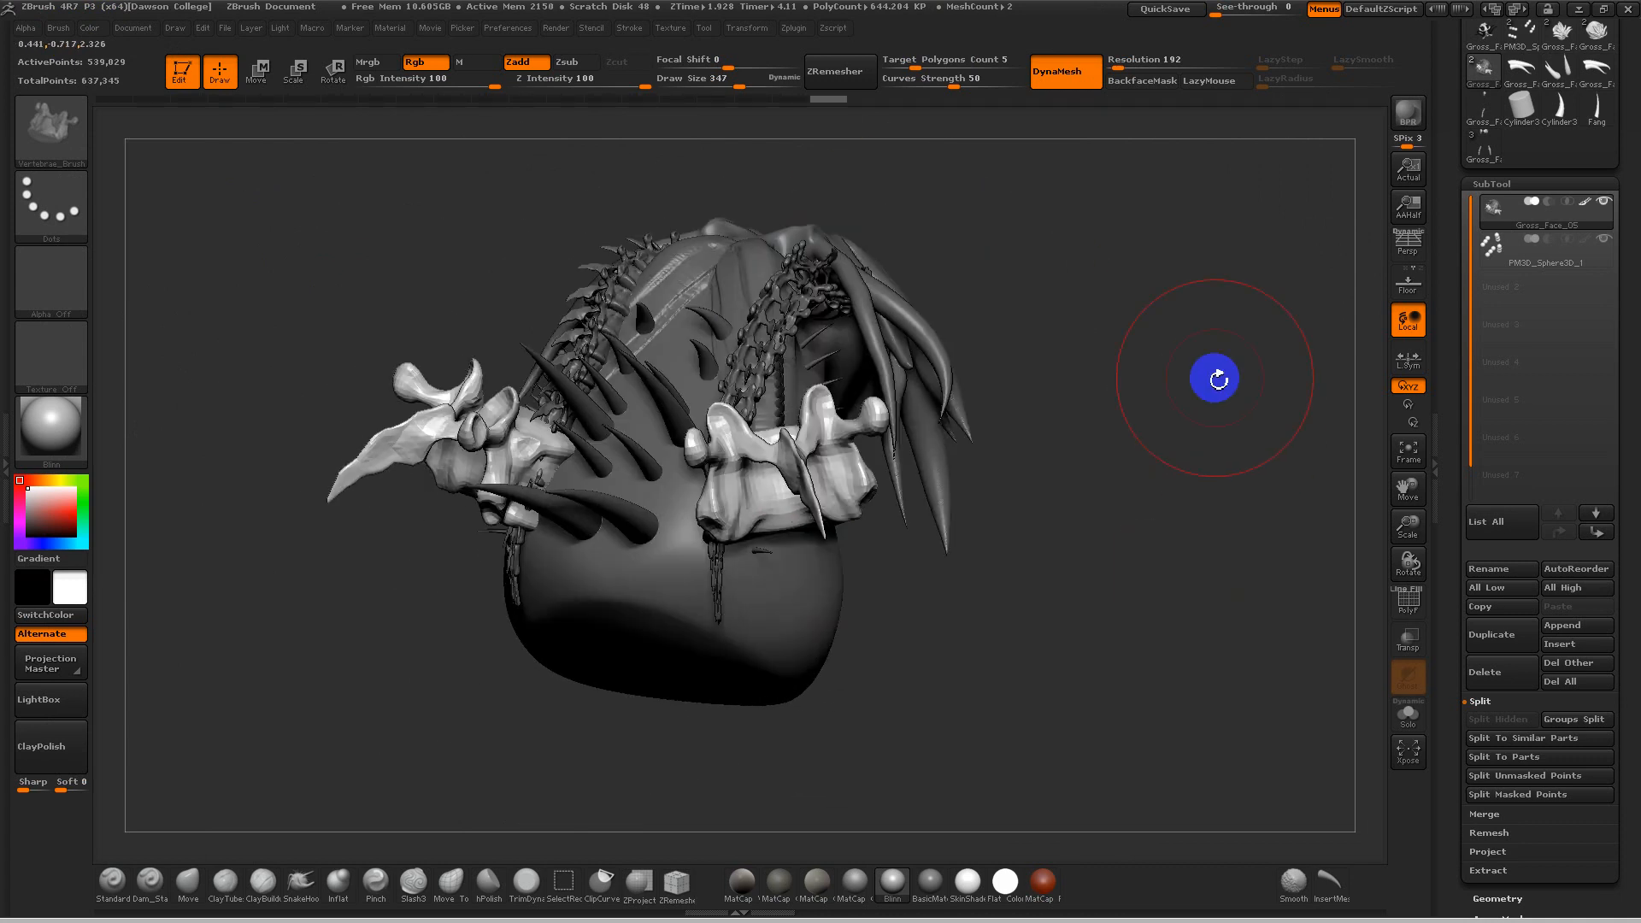